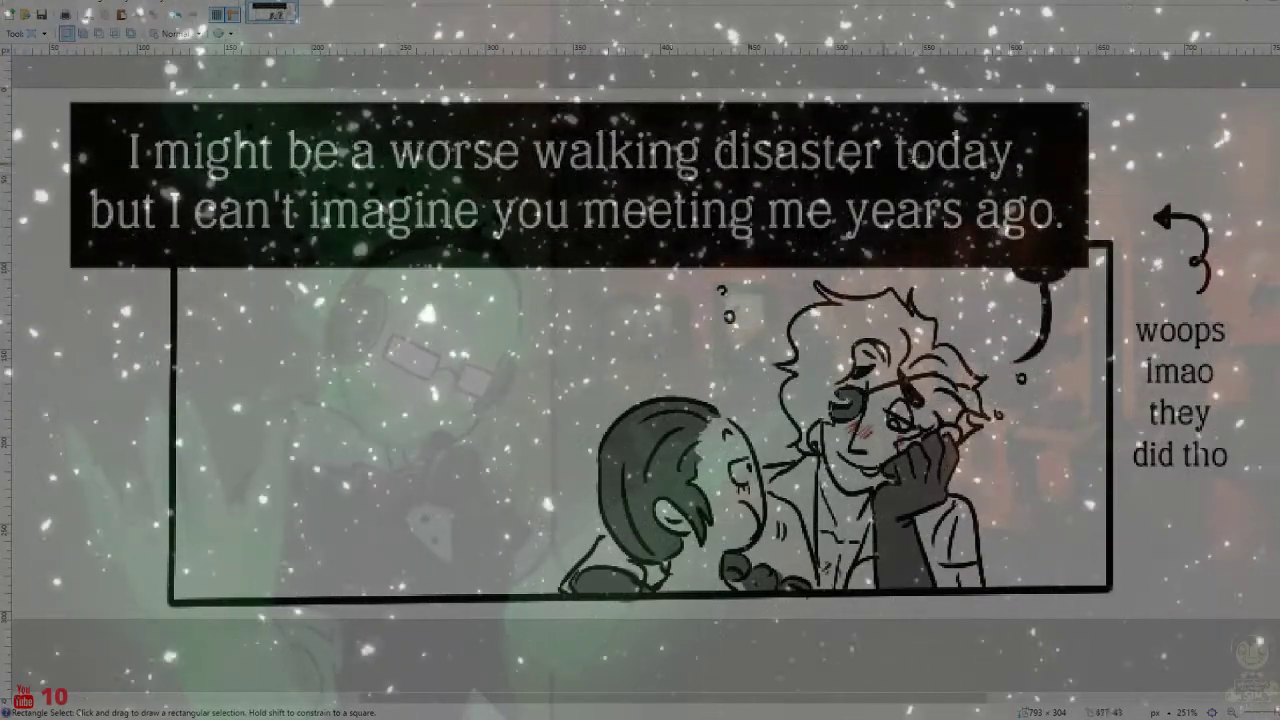
left_click_drag(560, 234, 82, 190)
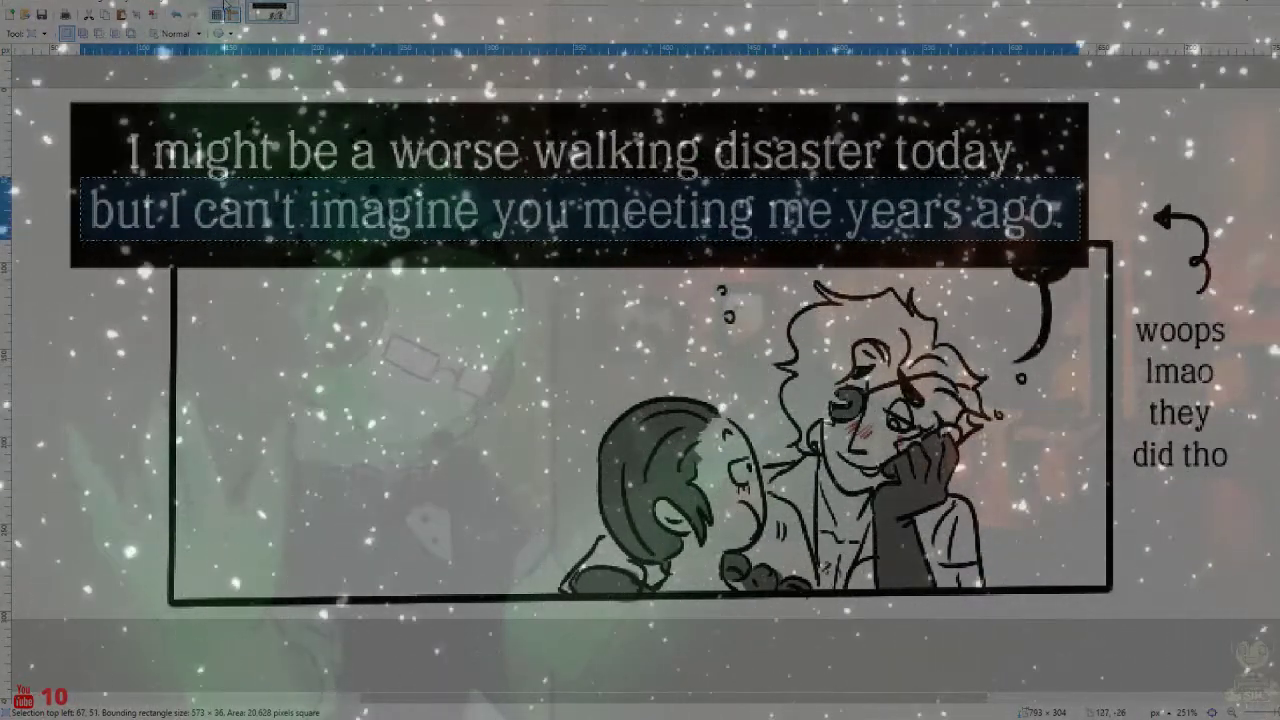
left_click(222, 14)
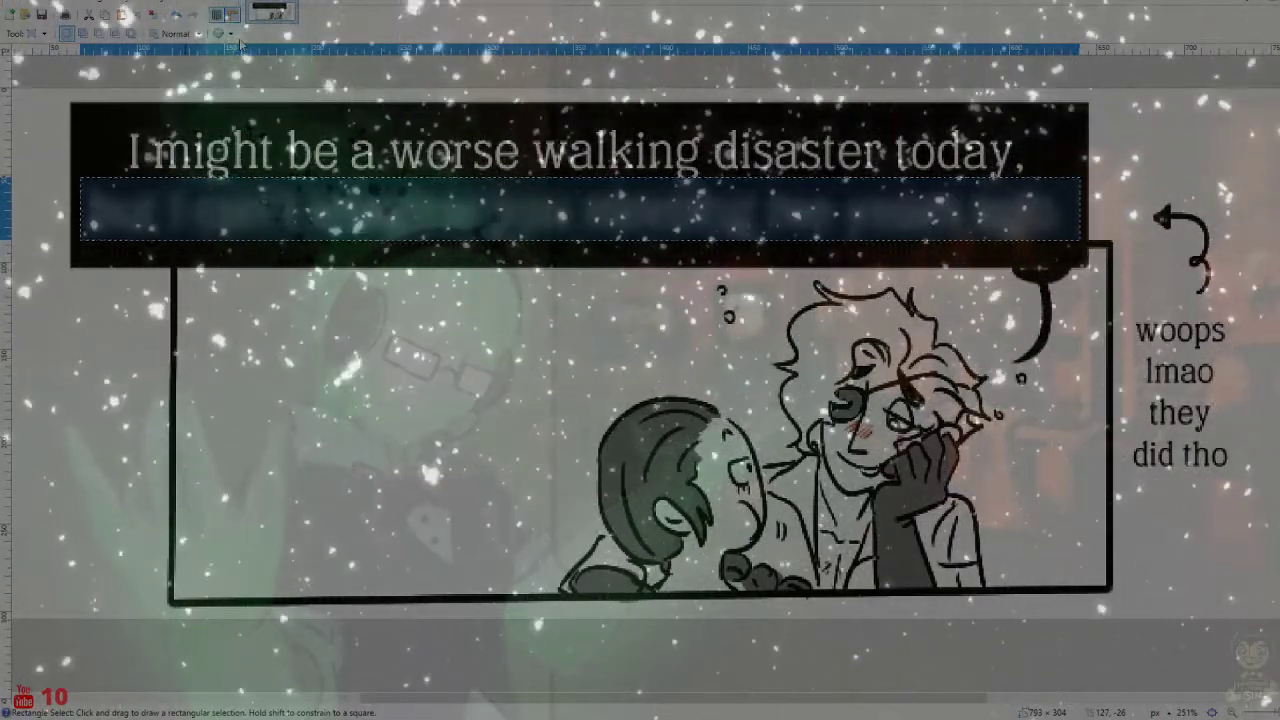
key("ctrl+z")
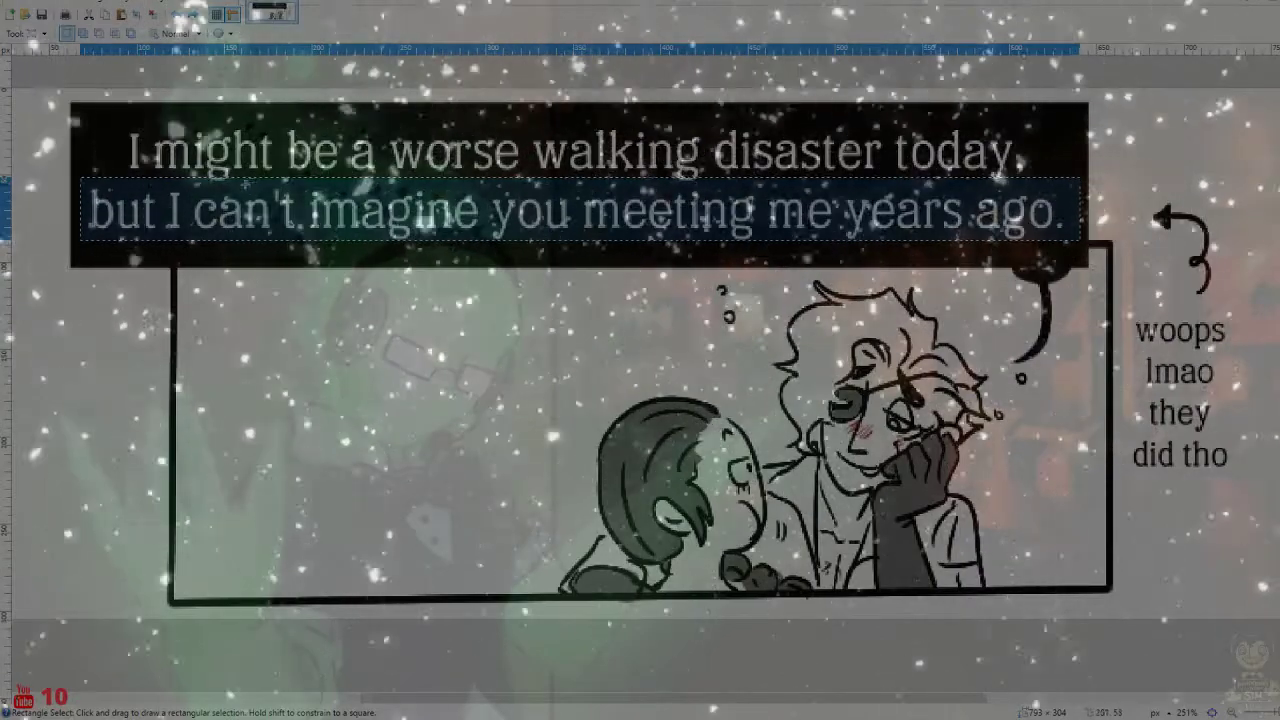
Select the caption's second line, "but I can't imagine you meeting me years ago.", with a tall rectangle and blur it
left_click(88, 185)
left_click_drag(120, 199, 1074, 259)
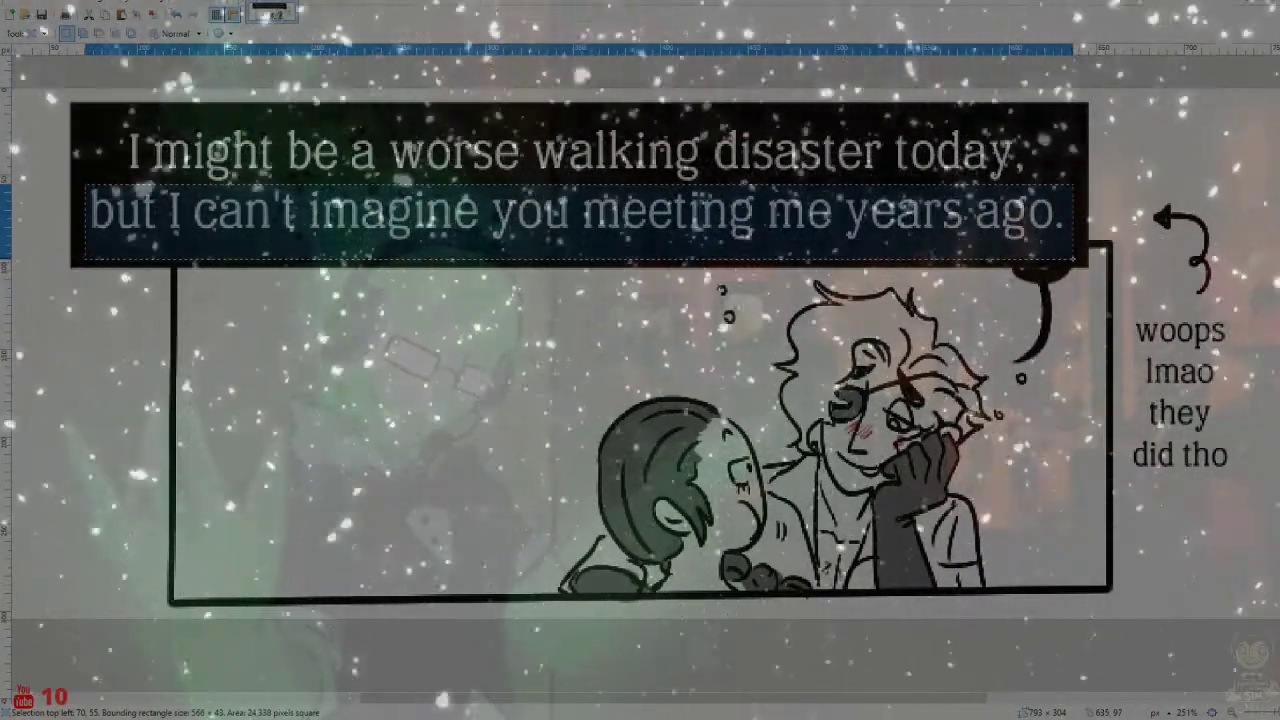
left_click_drag(123, 176, 1074, 256)
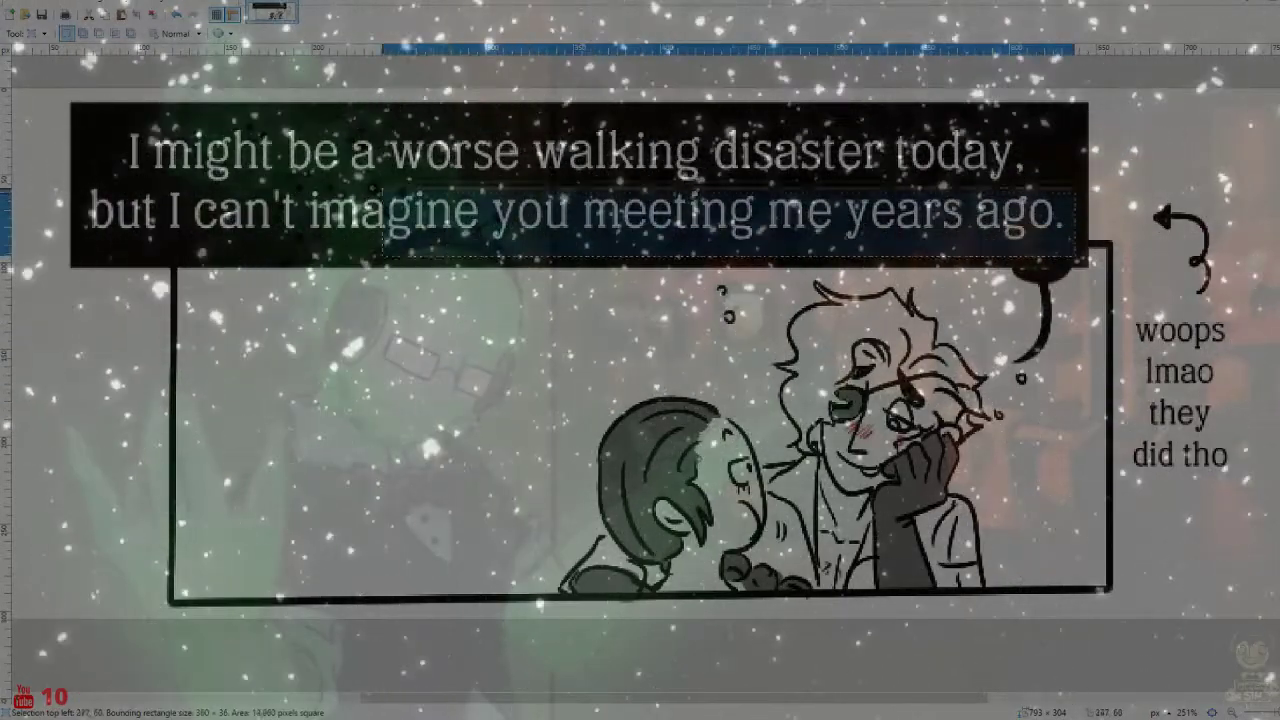
left_click_drag(100, 190, 72, 183)
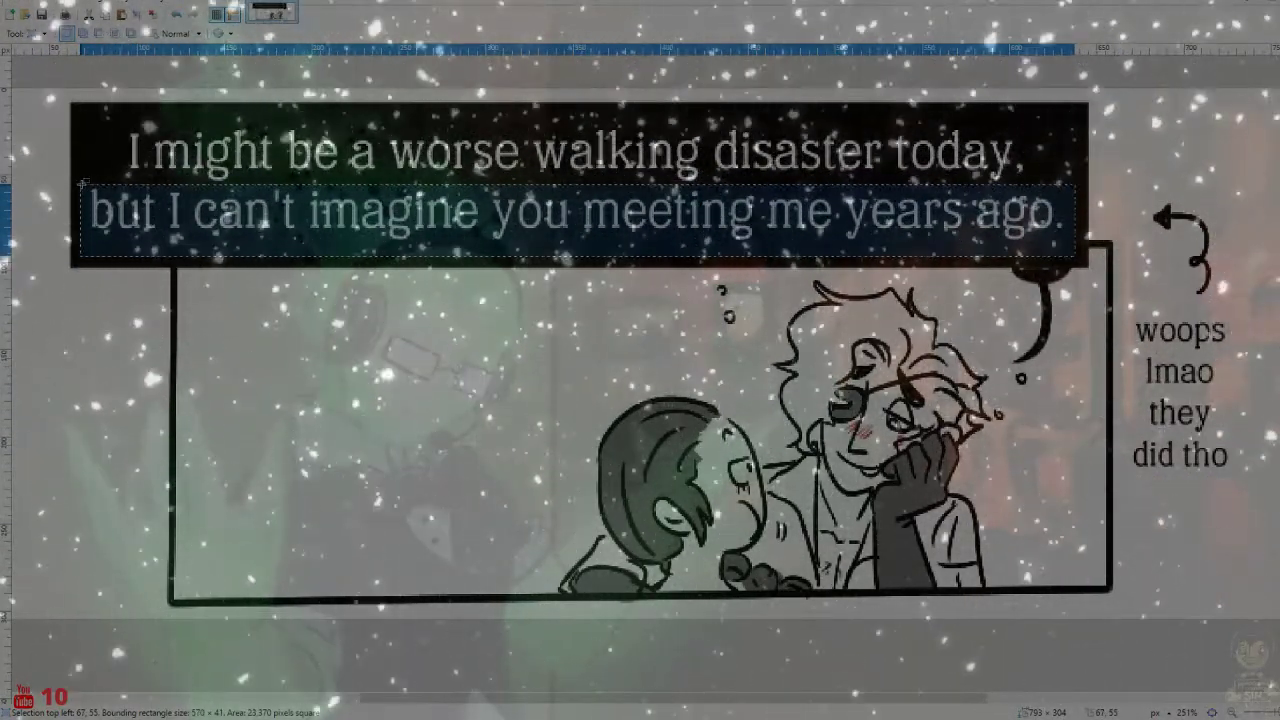
left_click(230, 12)
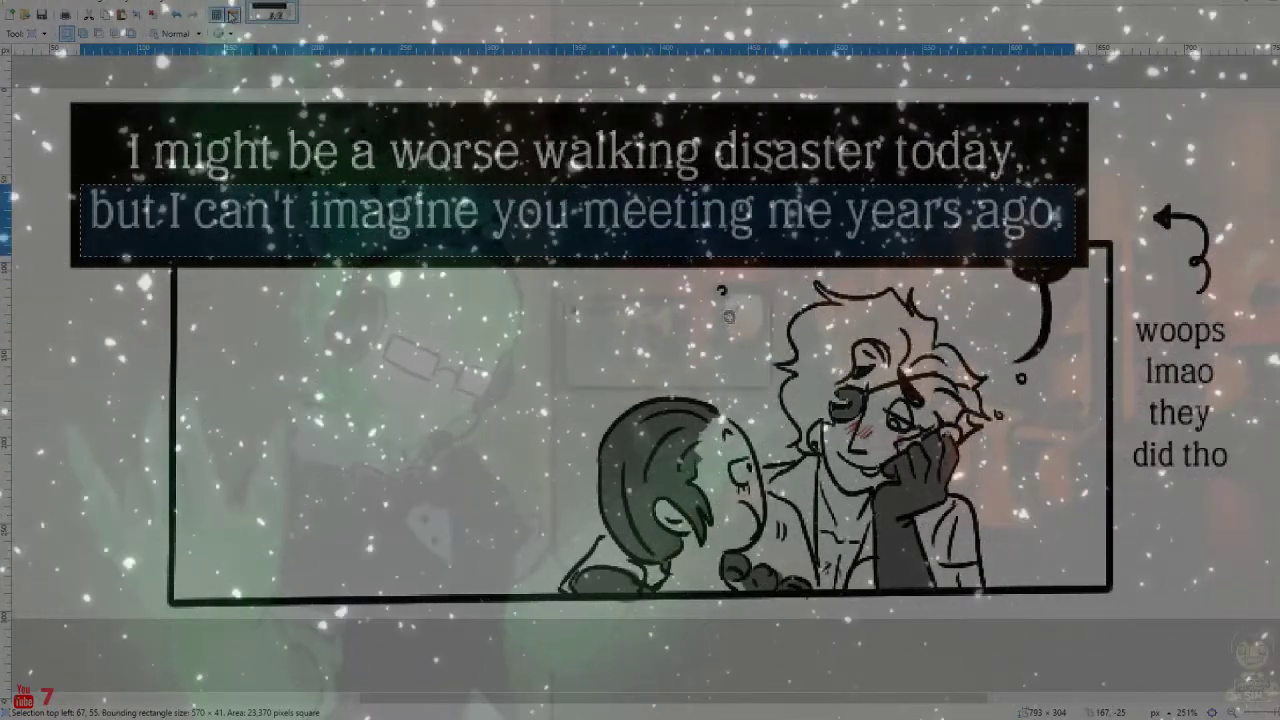
Erase the second caption line and fill the cleared area with black using the Paint Bucket
key("Delete")
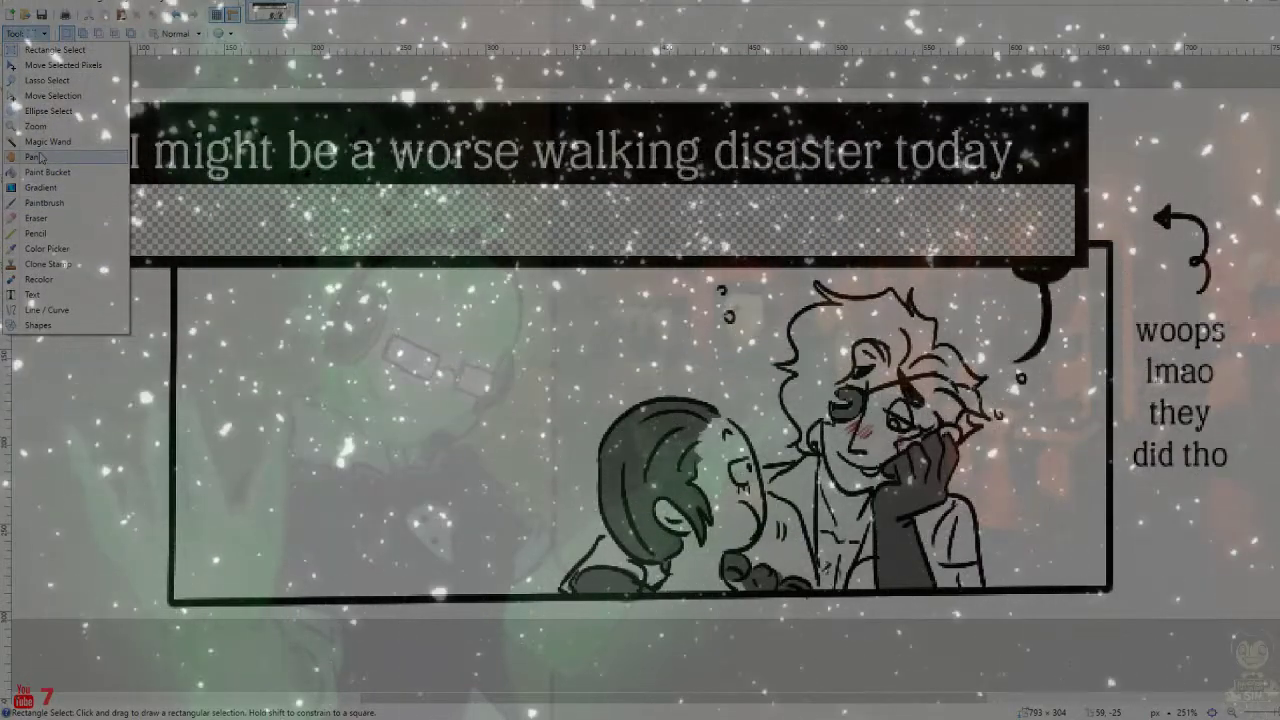
left_click(44, 174)
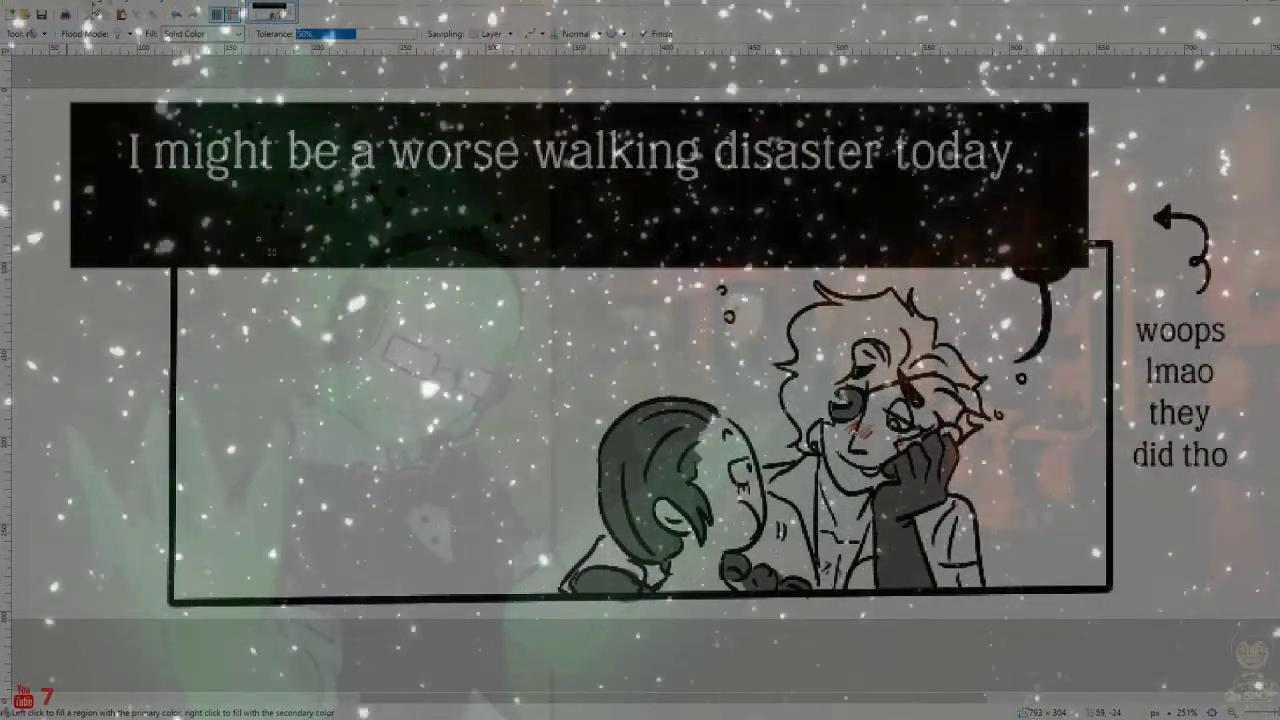
Select the caption's first line, "I might be a worse walking disaster today,", with Rectangle Select and blur it
left_click(44, 33)
left_click(30, 54)
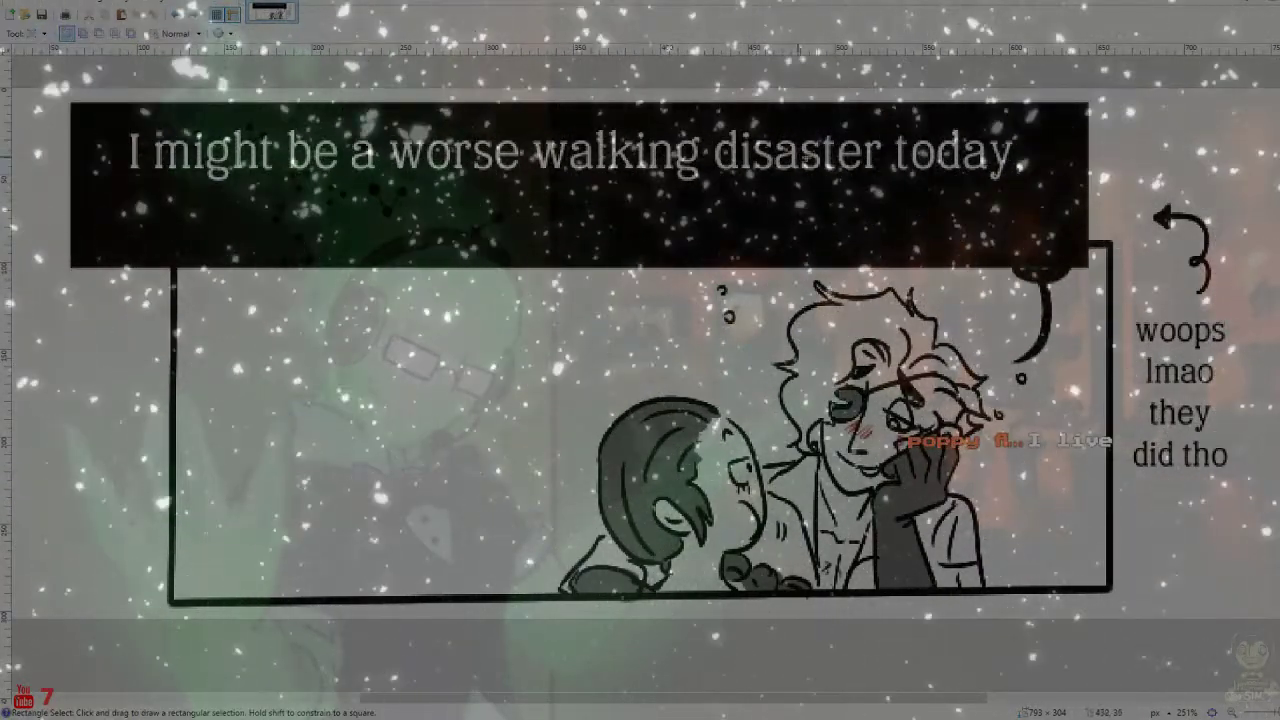
left_click_drag(1066, 204, 358, 117)
left_click_drag(150, 114, 110, 114)
left_click(226, 4)
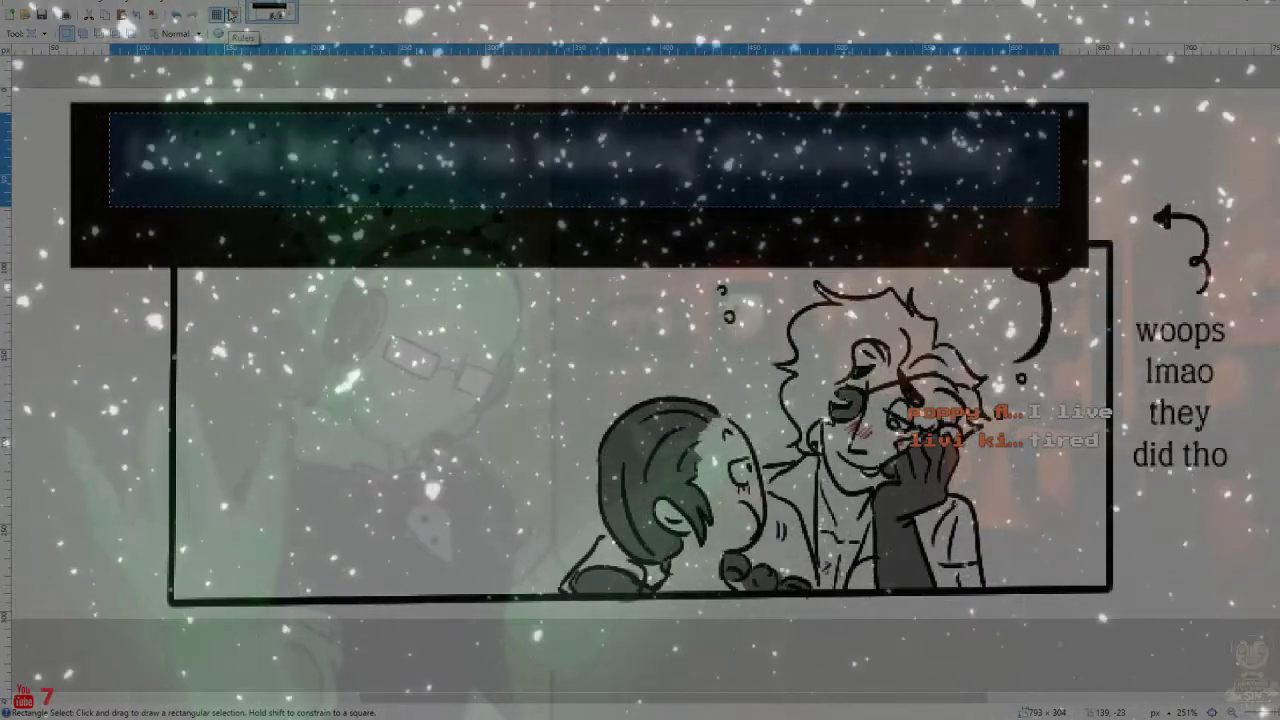
Erase the first caption line, fill the gap with black, and save the empty-caption version as a separate file
key("Delete")
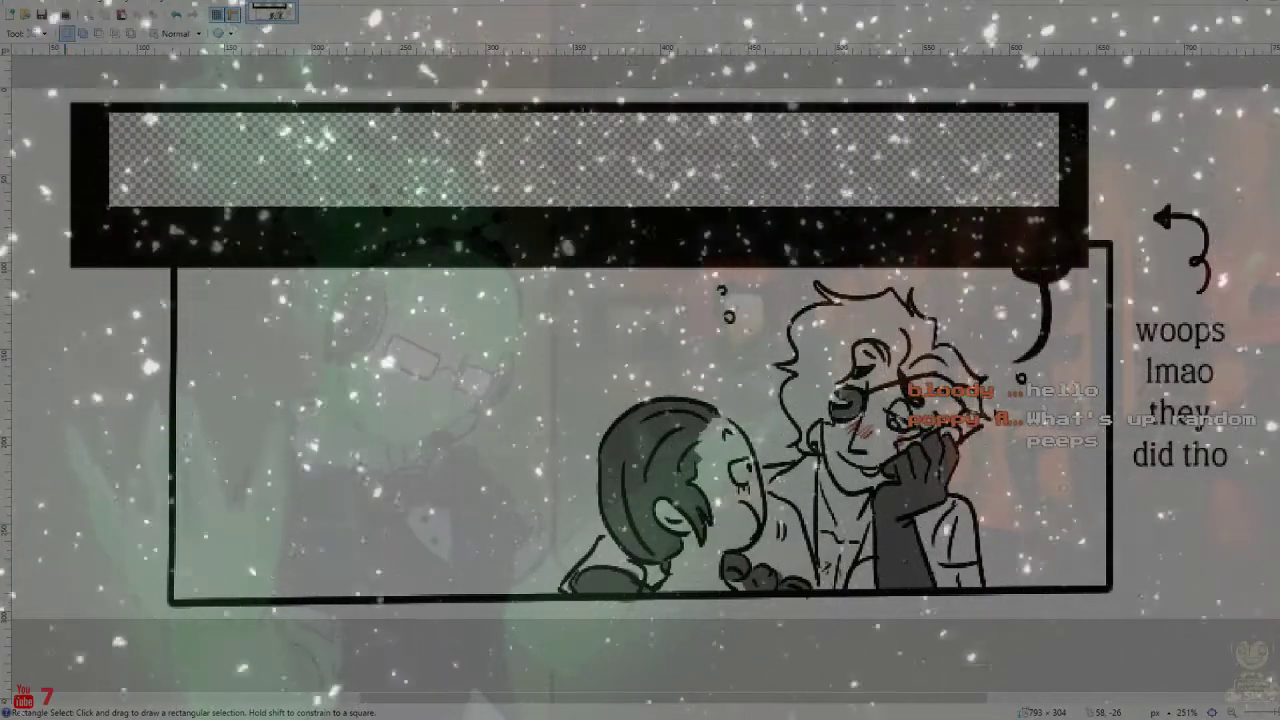
left_click(43, 35)
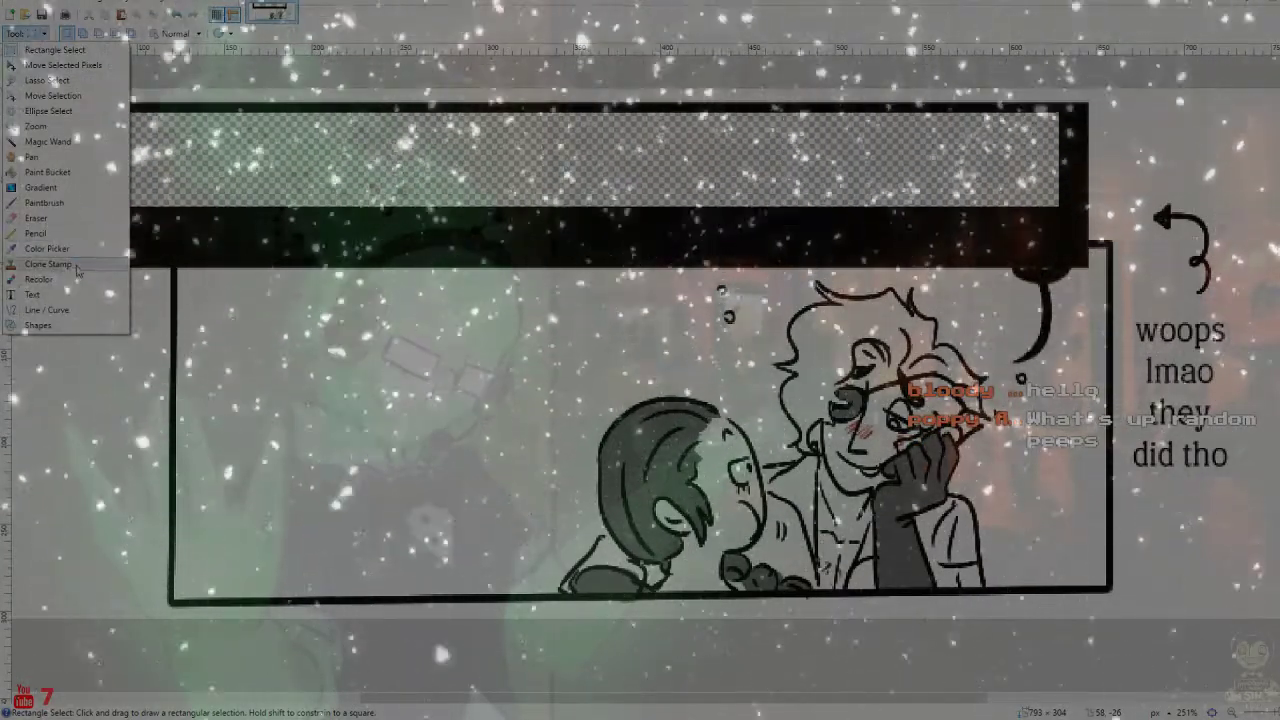
left_click(50, 172)
left_click(190, 160)
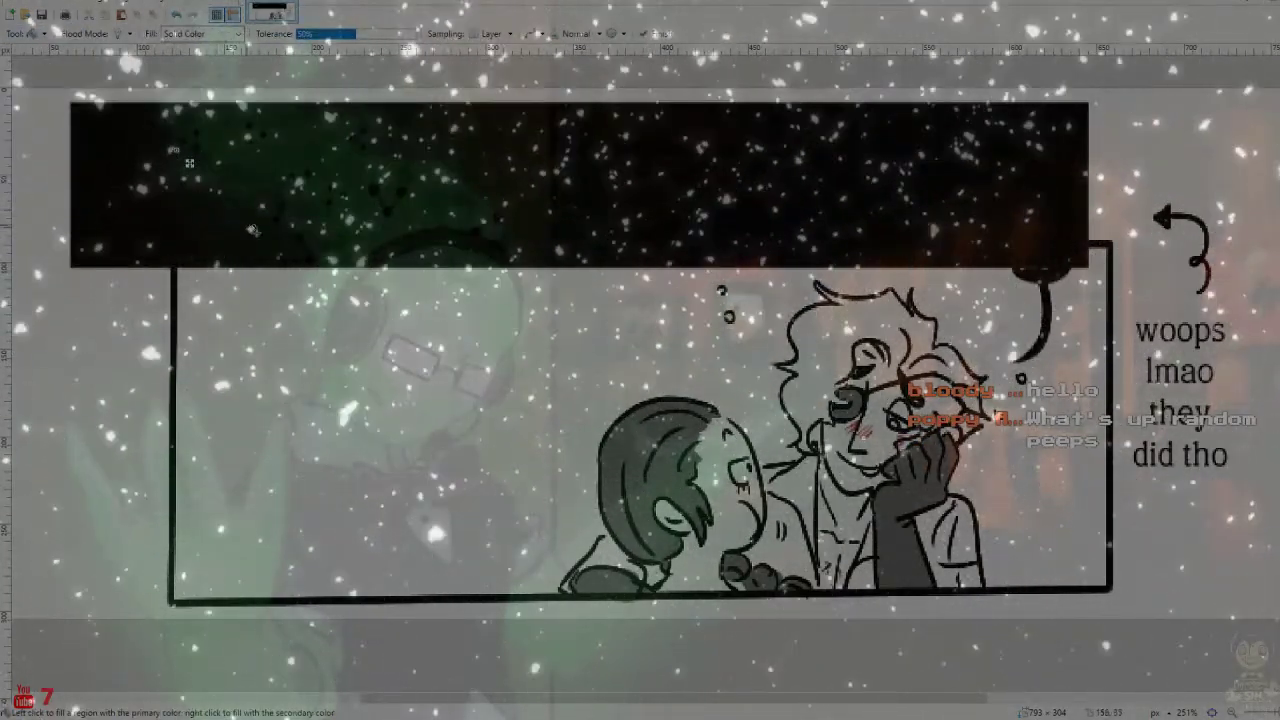
left_click(17, 3)
left_click(40, 110)
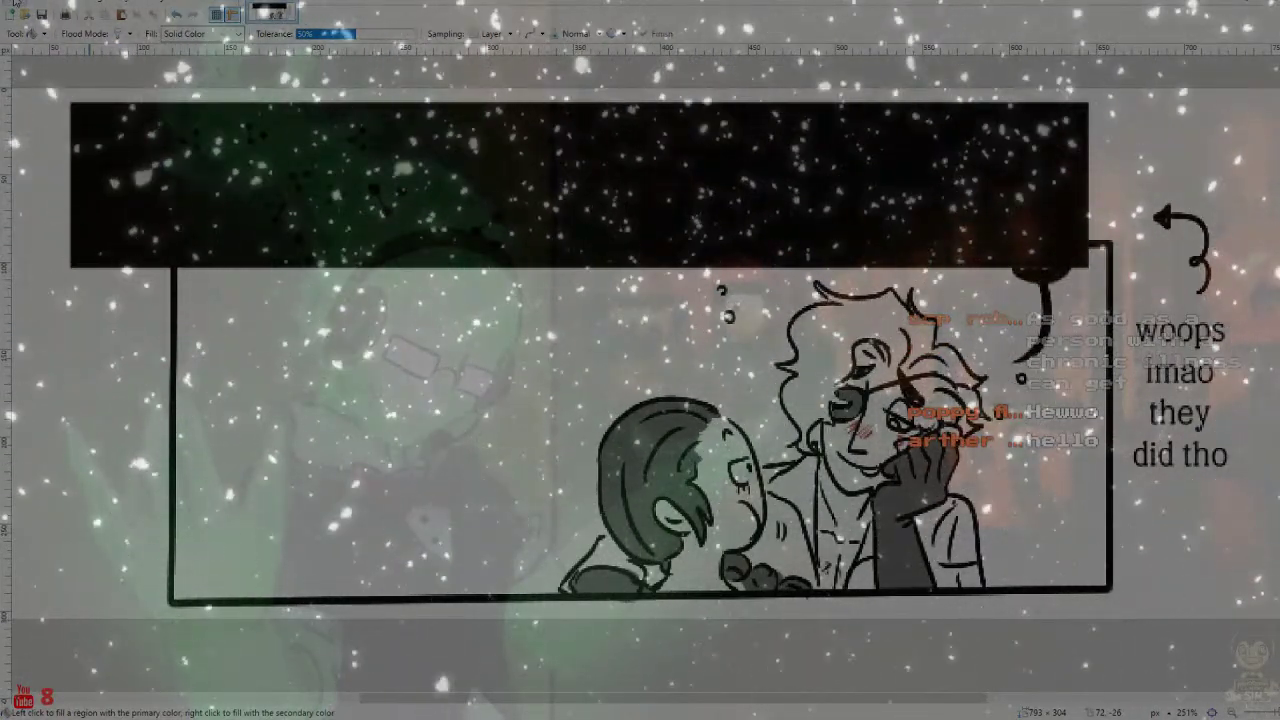
Undo back to the blurred first caption line and save that version as a separate file
key("ctrl+z")
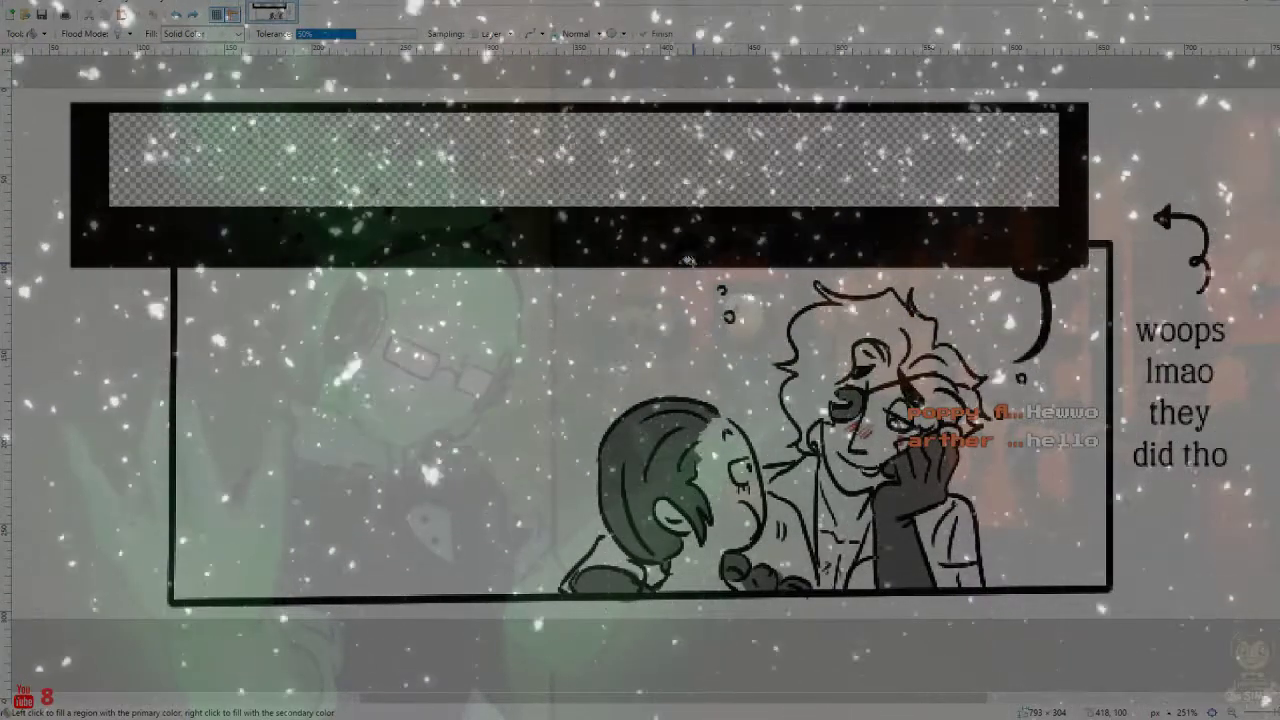
left_click(28, 6)
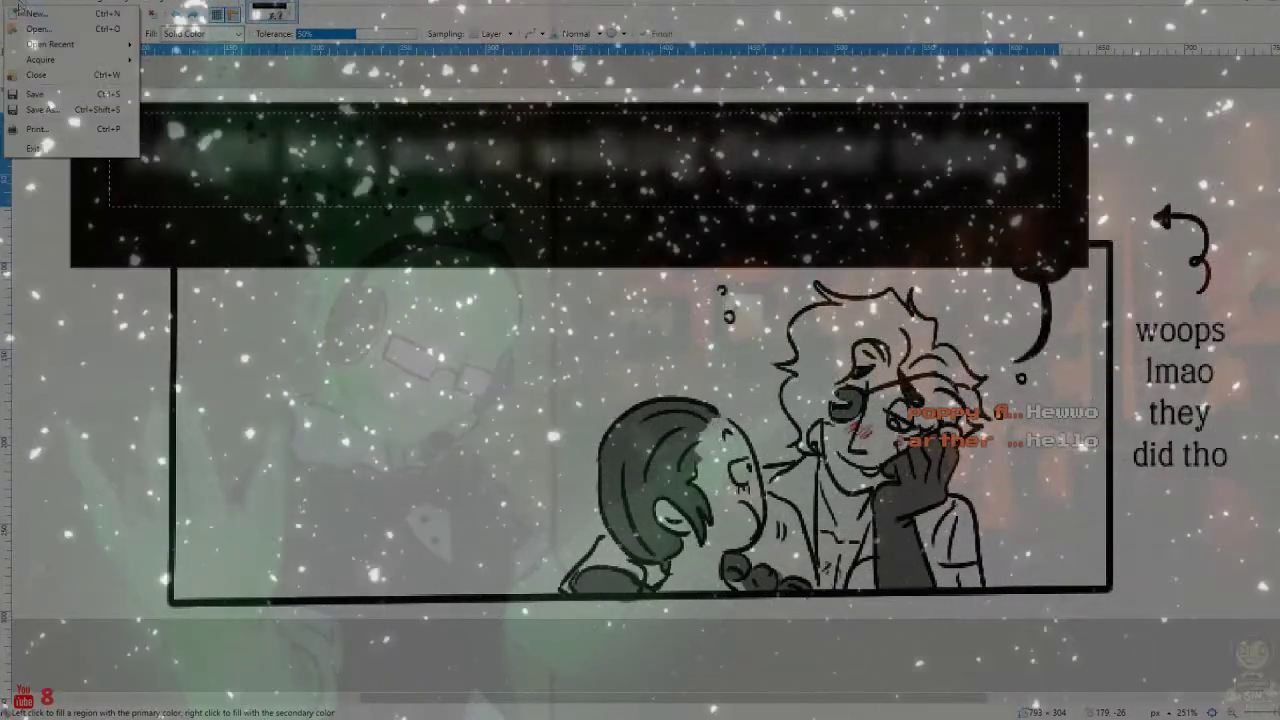
left_click(45, 113)
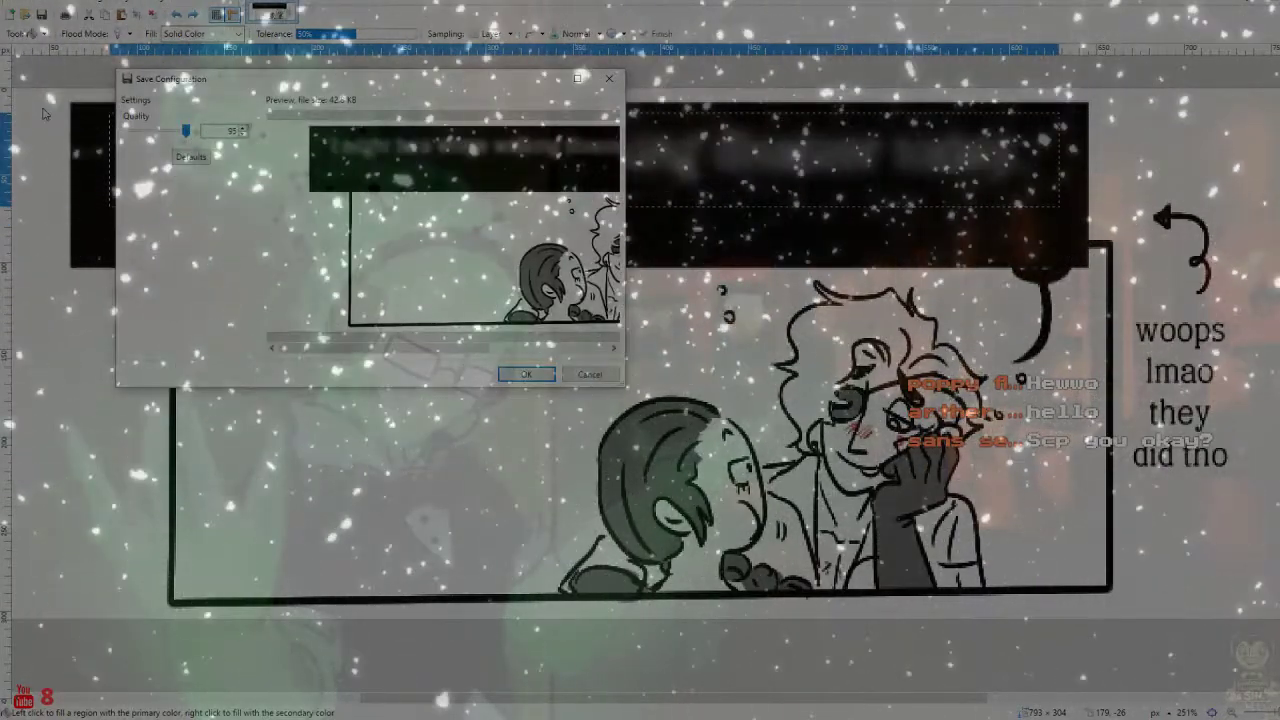
Undo the blur on the first caption line and save the version showing only that line
key("ctrl+z")
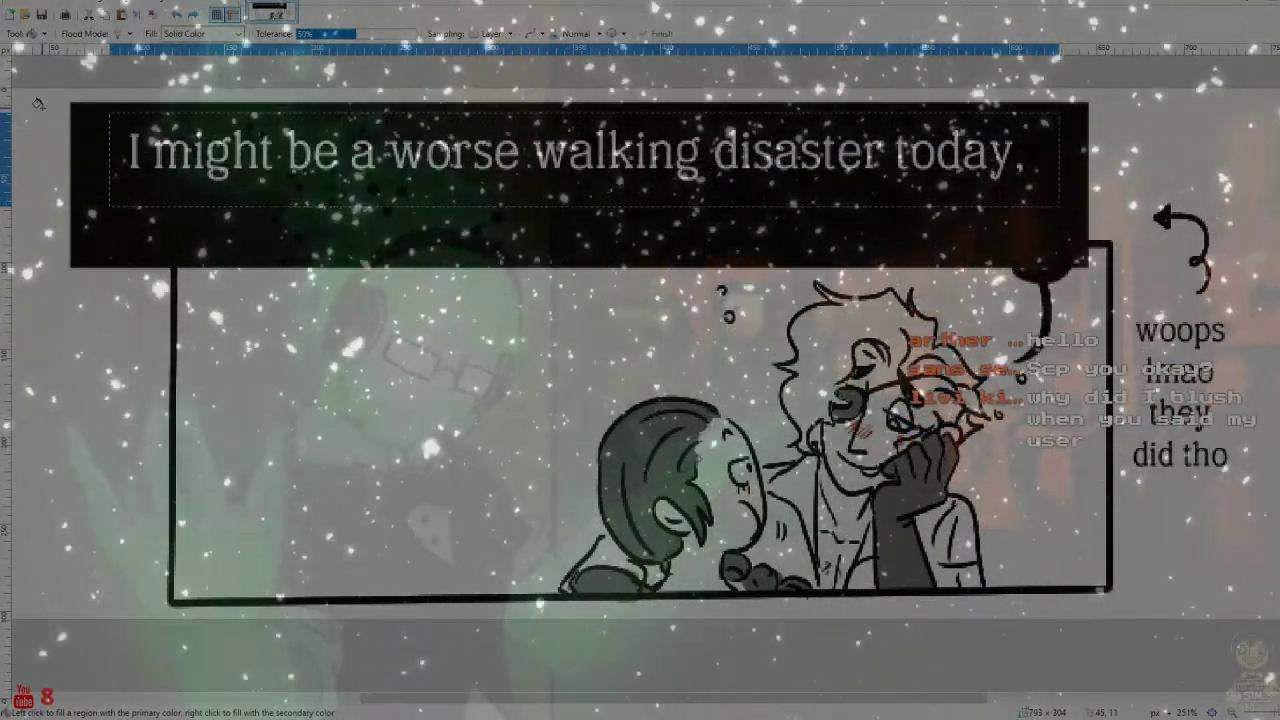
left_click(28, 6)
left_click(54, 107)
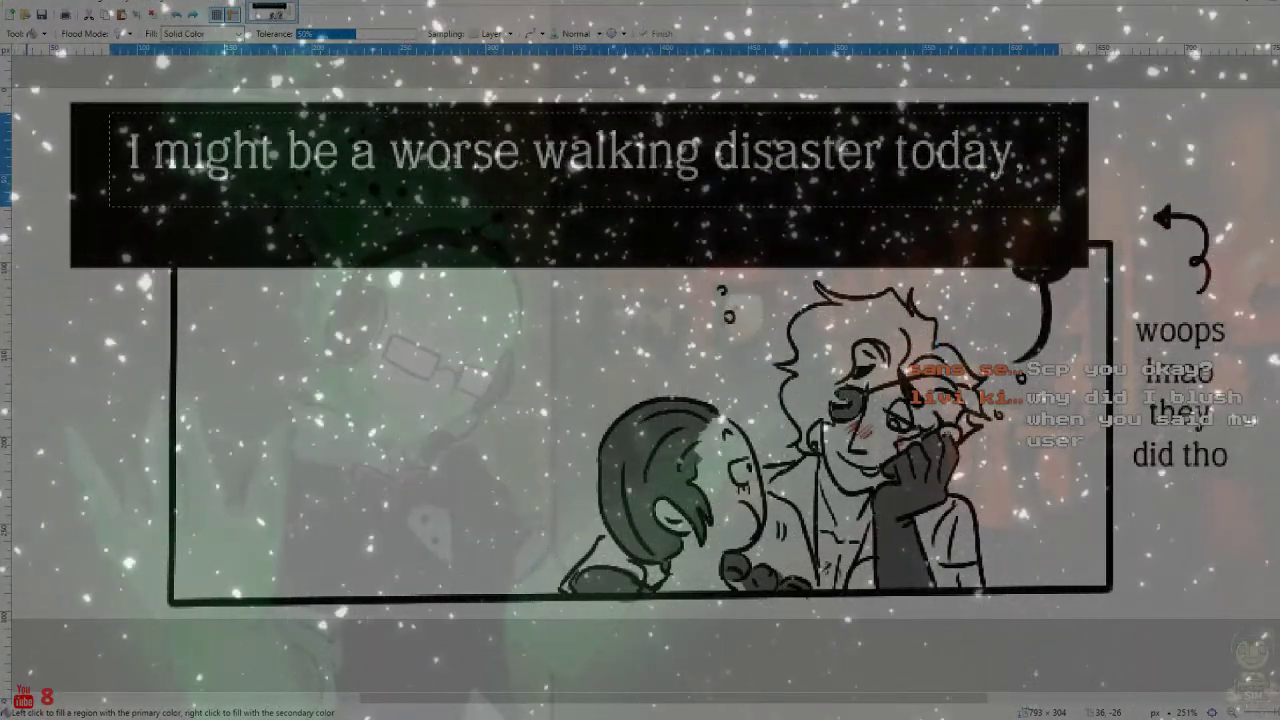
key("Return")
Step back in the edit history to the blurred second caption line and save that version
key("ctrl+d")
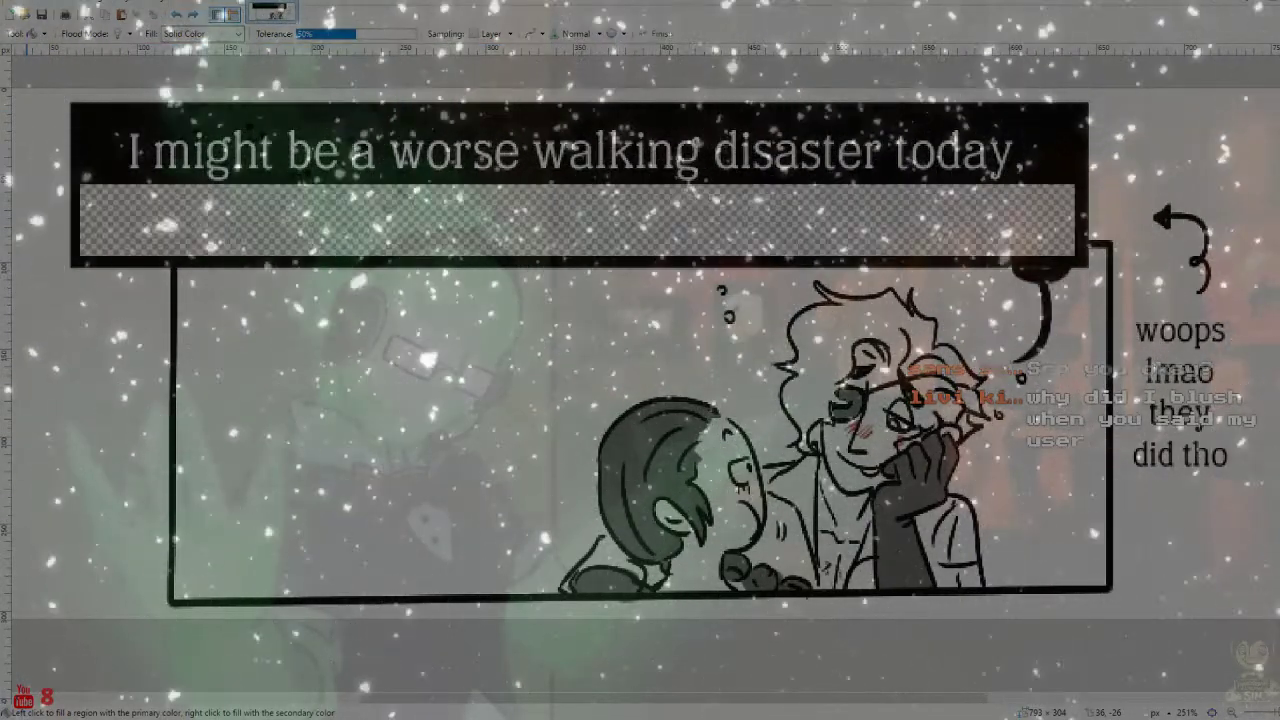
key("ctrl+z")
key("ctrl+z")
key("ctrl+z")
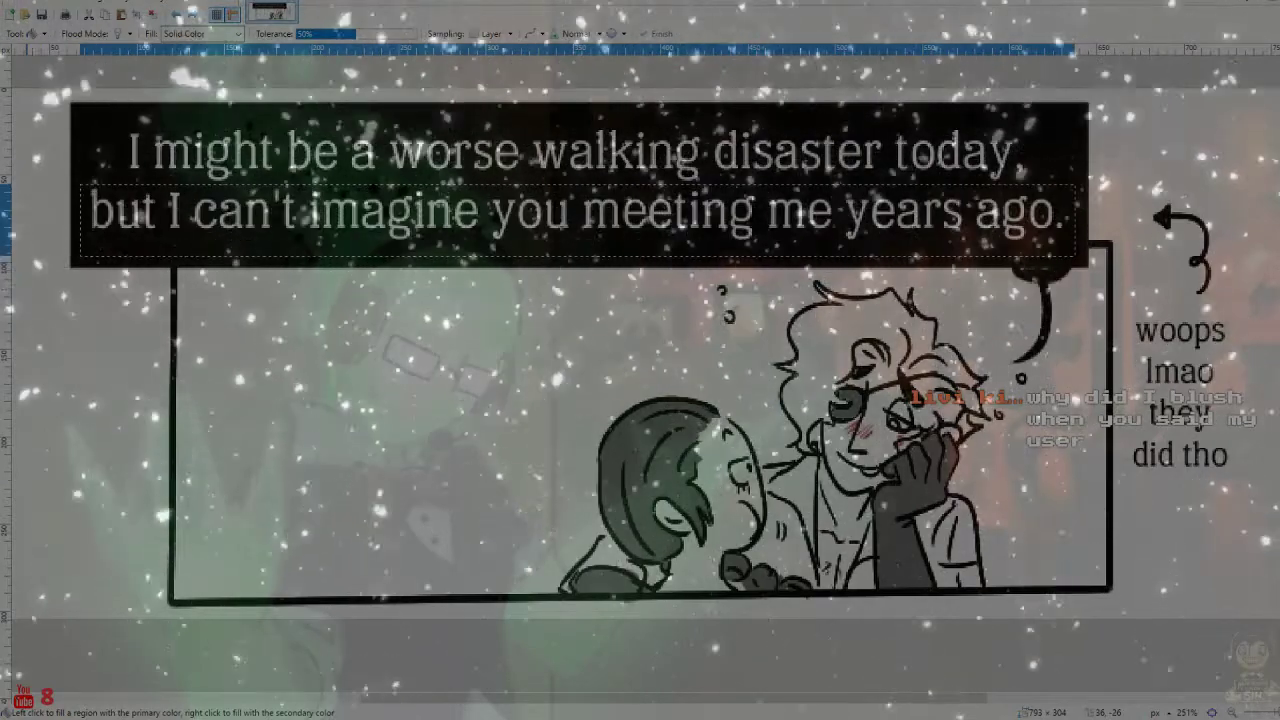
key("ctrl+y")
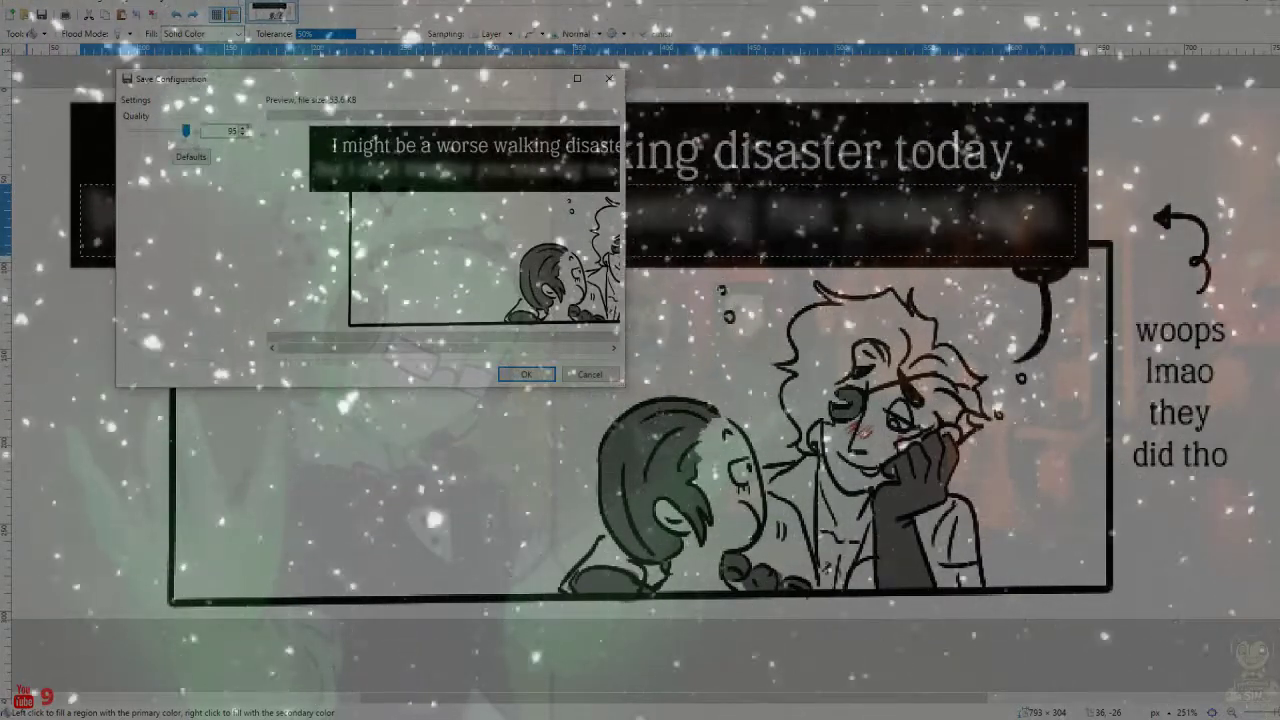
key("Return")
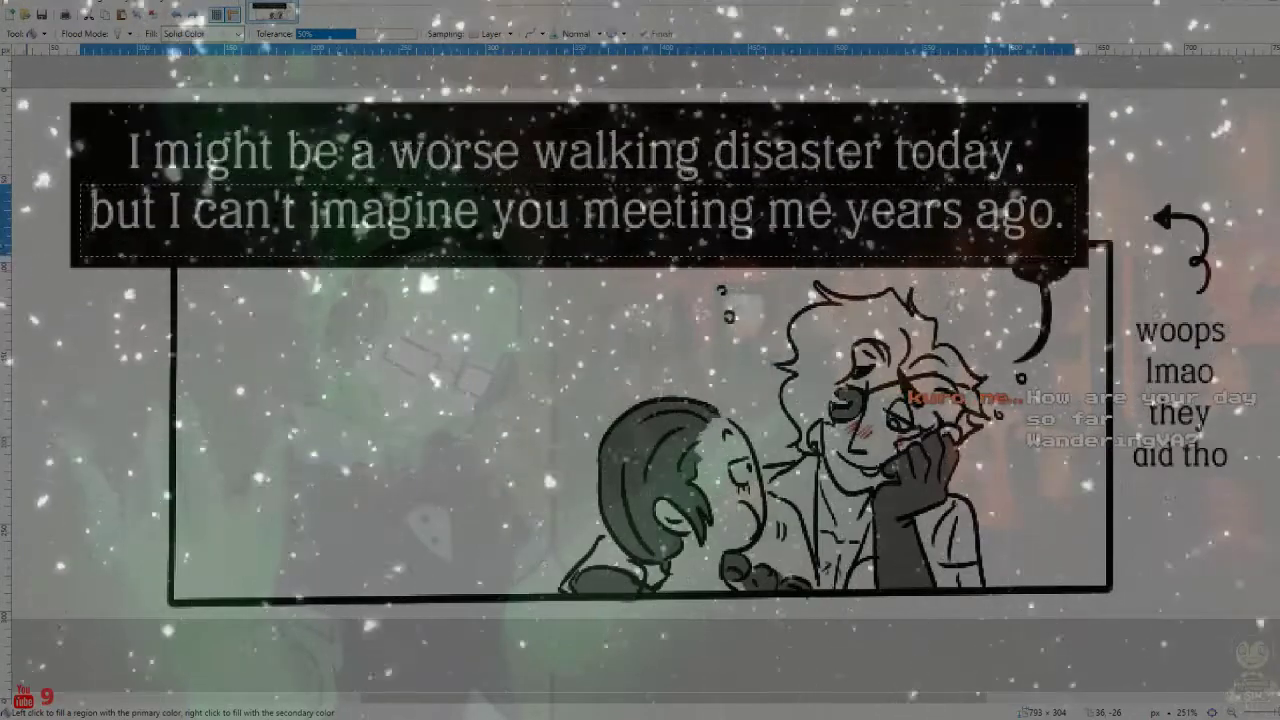
Go through the earlier edits and save the version with the full two-line caption and no speech bubble
key("ctrl+z")
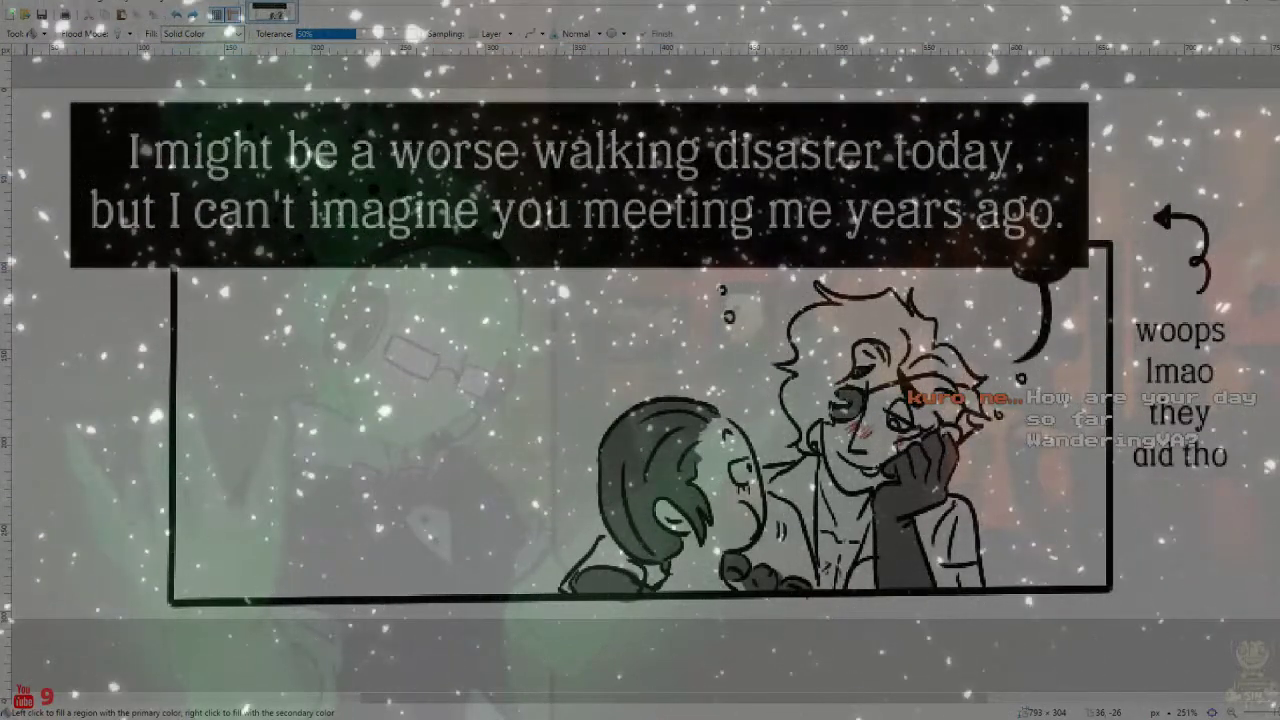
key("ctrl+z")
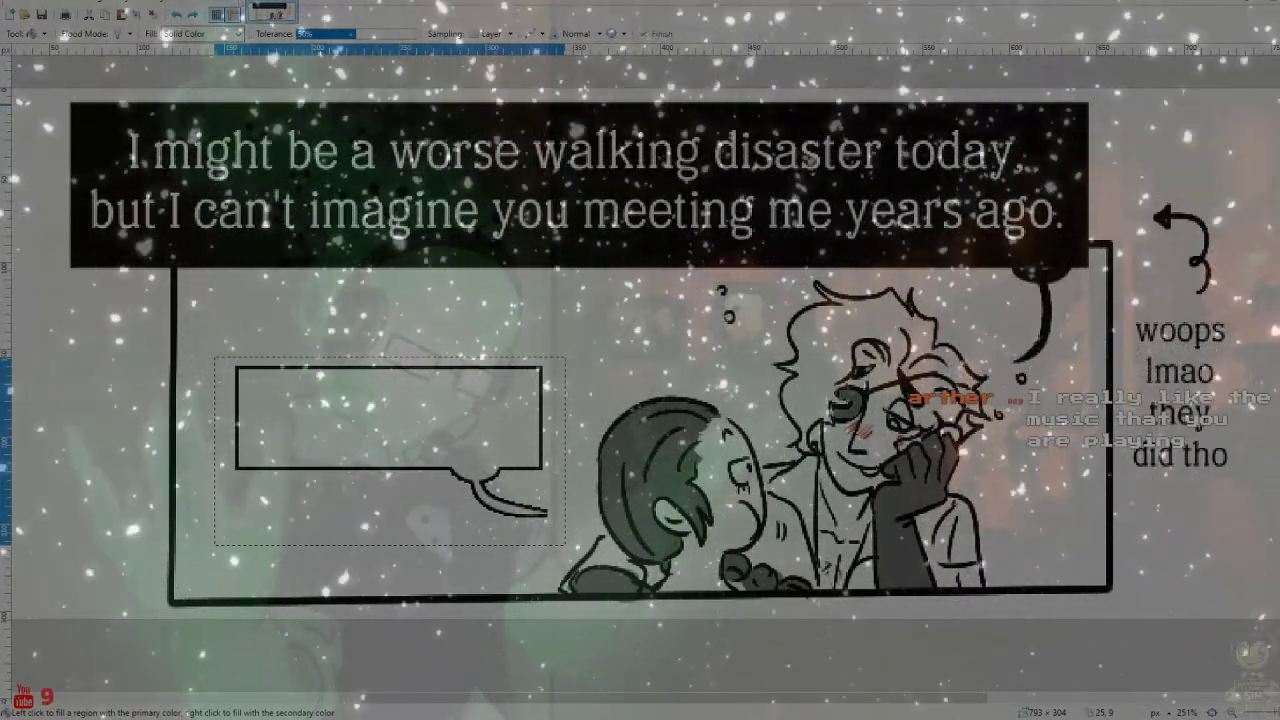
key("ctrl+d")
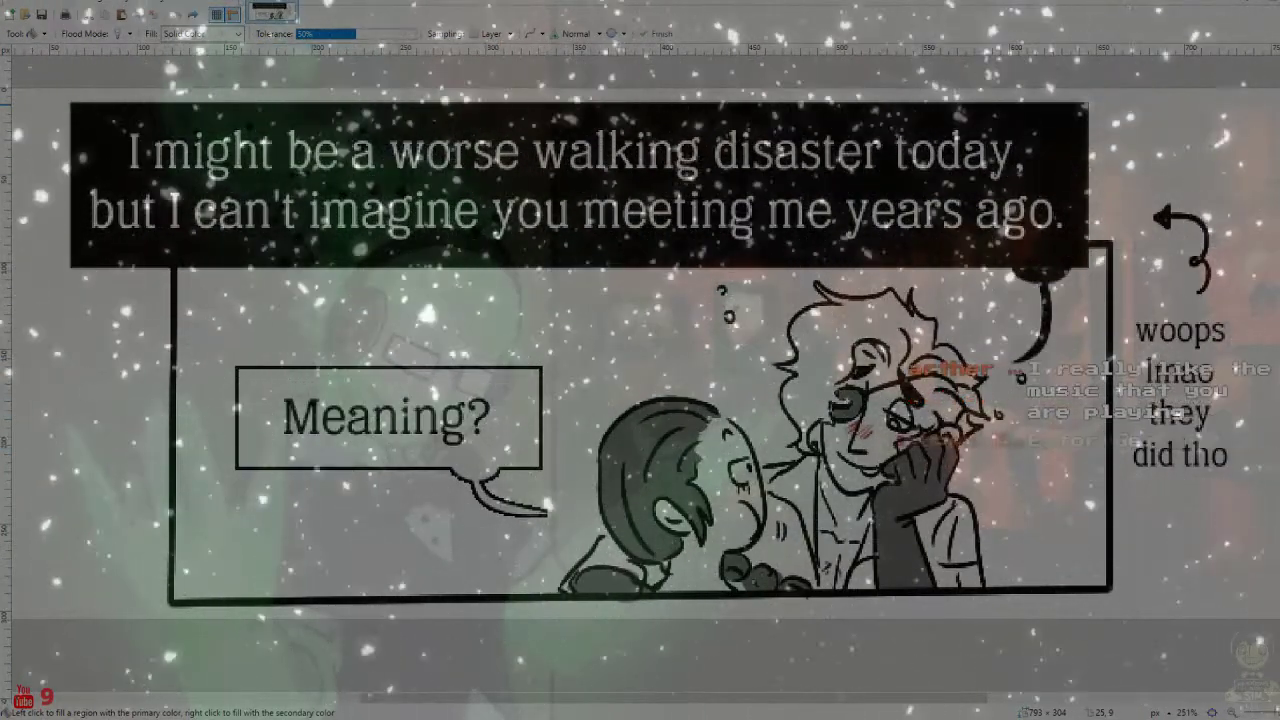
key("ctrl+f")
key("Delete")
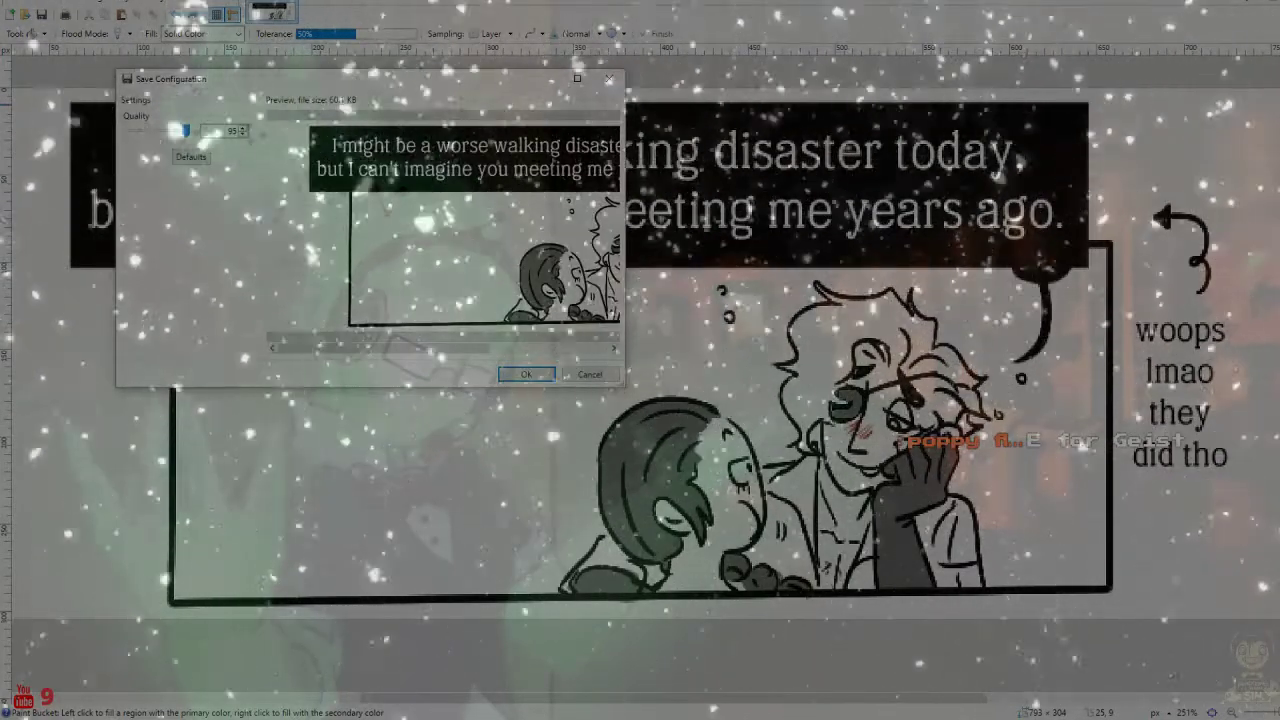
Go back to the speech bubble with the blurred "Meaning?" text and save that version
key("ctrl+d")
key("ctrl+v")
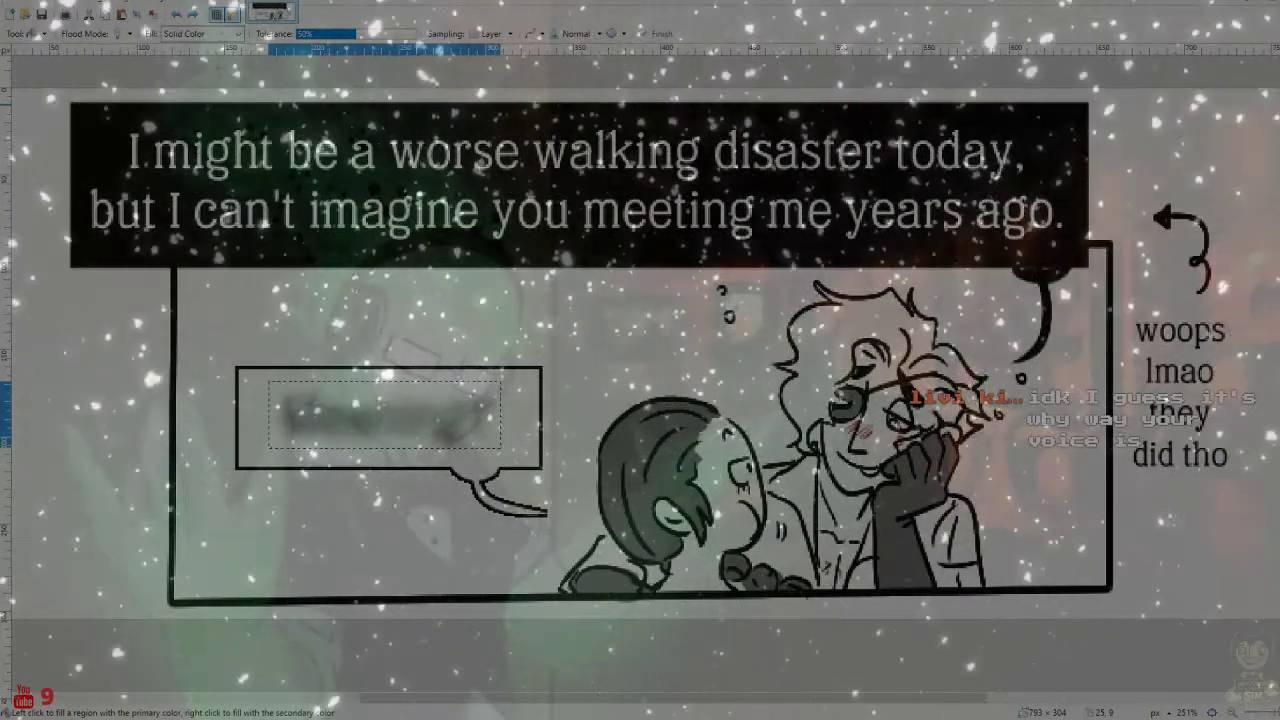
key("ctrl+s")
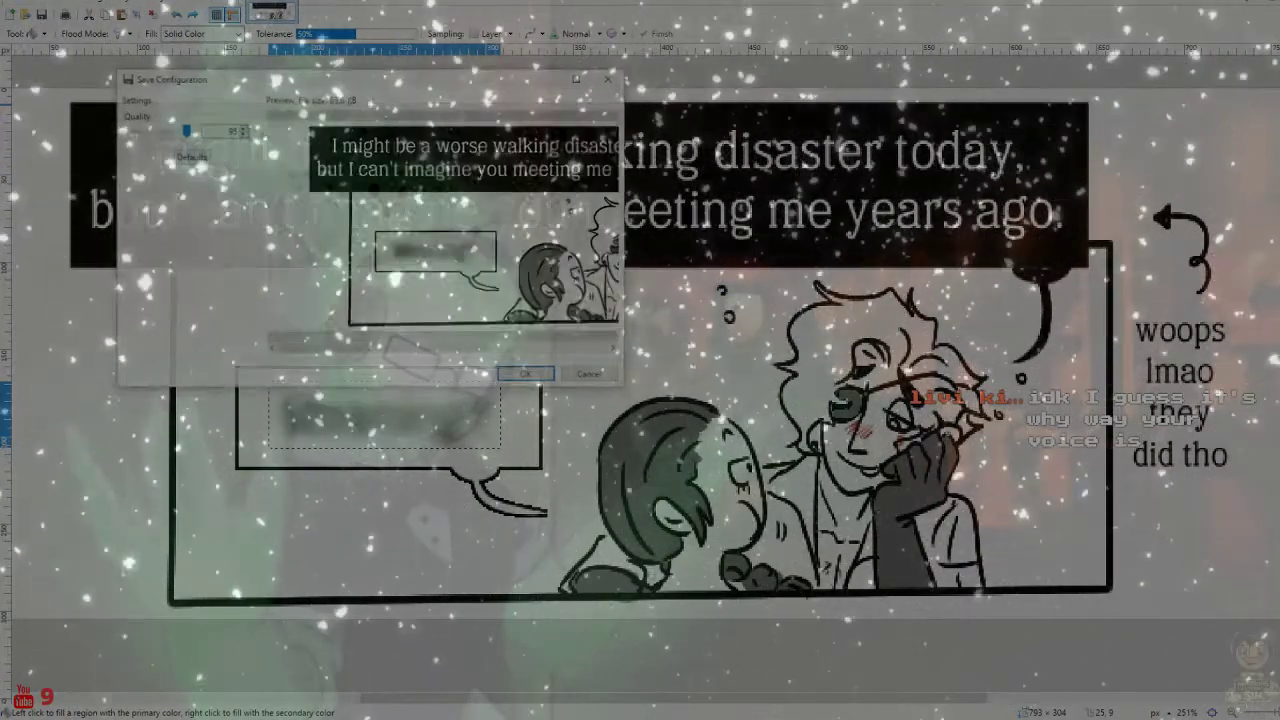
key("Return")
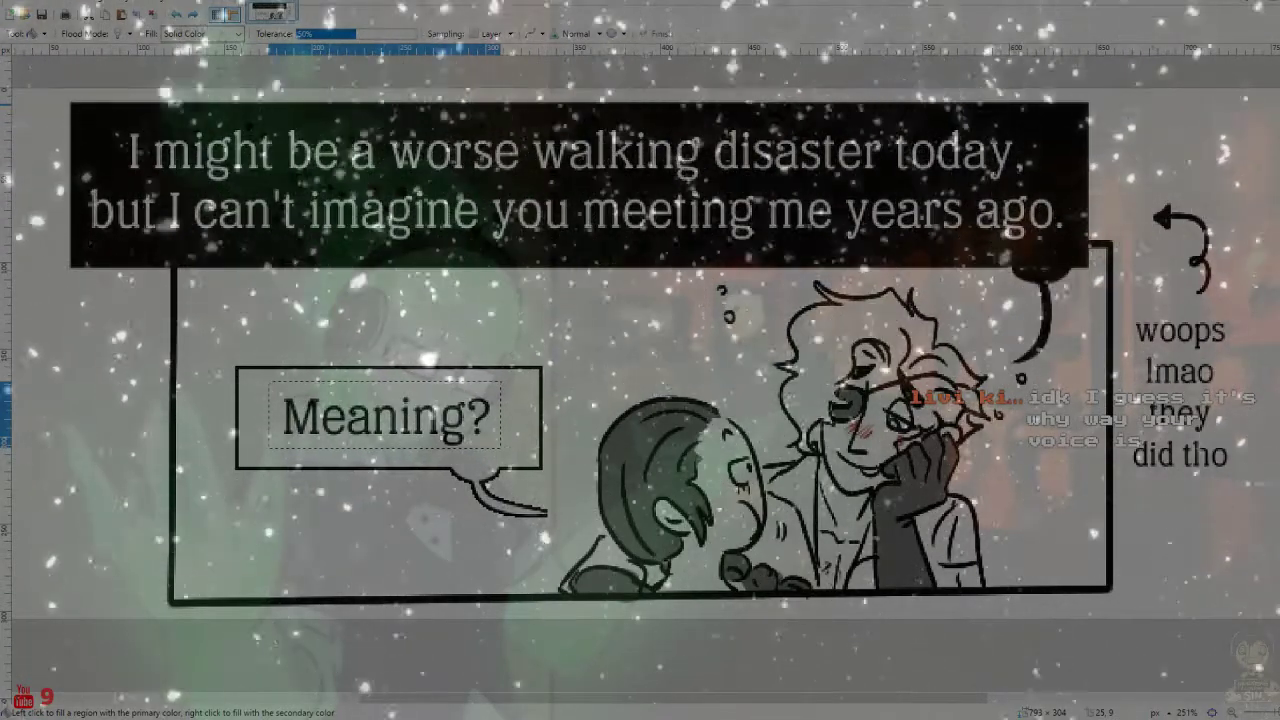
Save the version with the speech bubble's "Meaning?" text unblurred
key("ctrl+s")
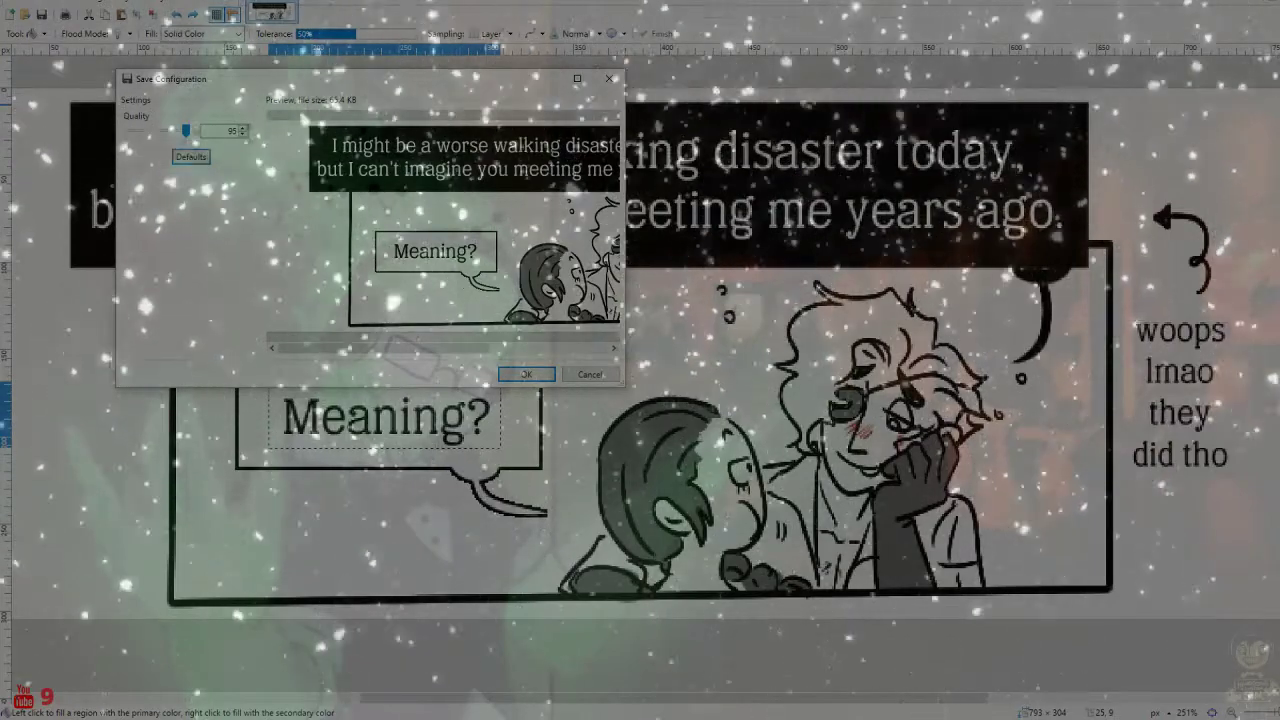
key("Return")
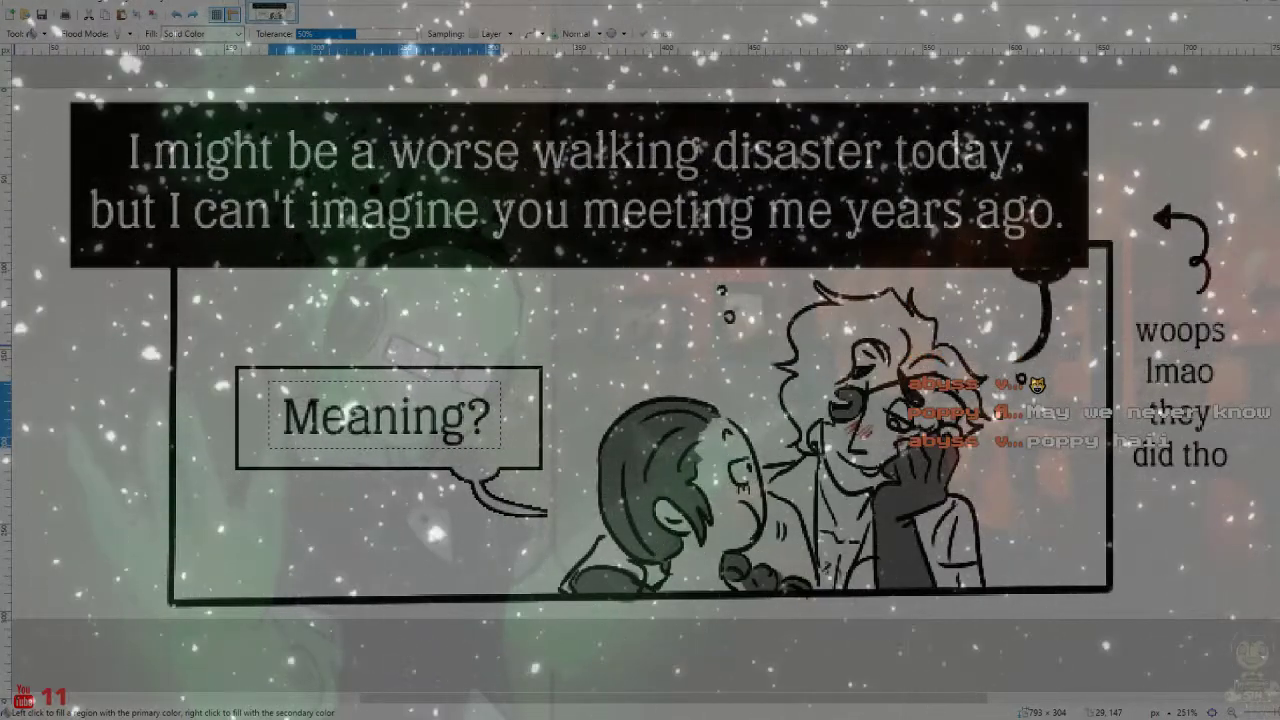
Close the finished panel image and bring up the next comic page for editing
left_click(601, 355)
left_click(270, 12)
key("ctrl+w")
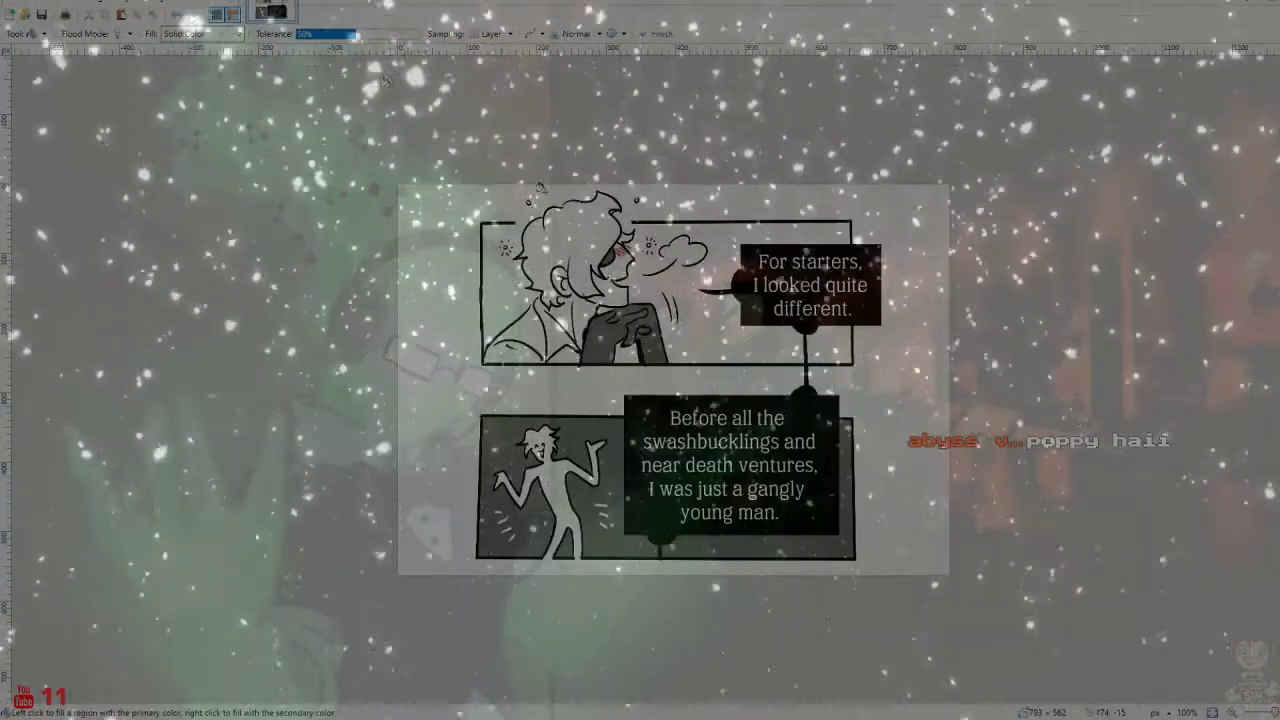
scroll(876, 427, "up", 3)
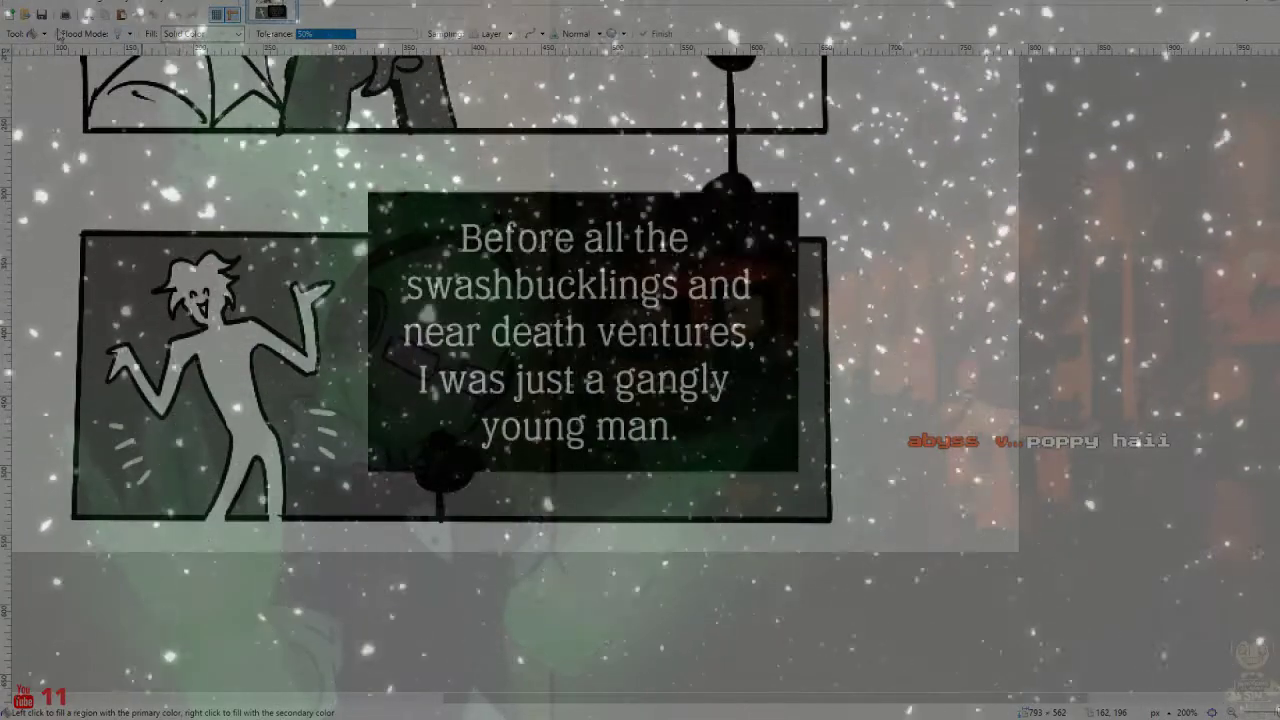
Erase the lower panel with its "Before all the swashbucklings" caption box and fill the cleared area with the page colour
left_click(44, 34)
left_click(47, 50)
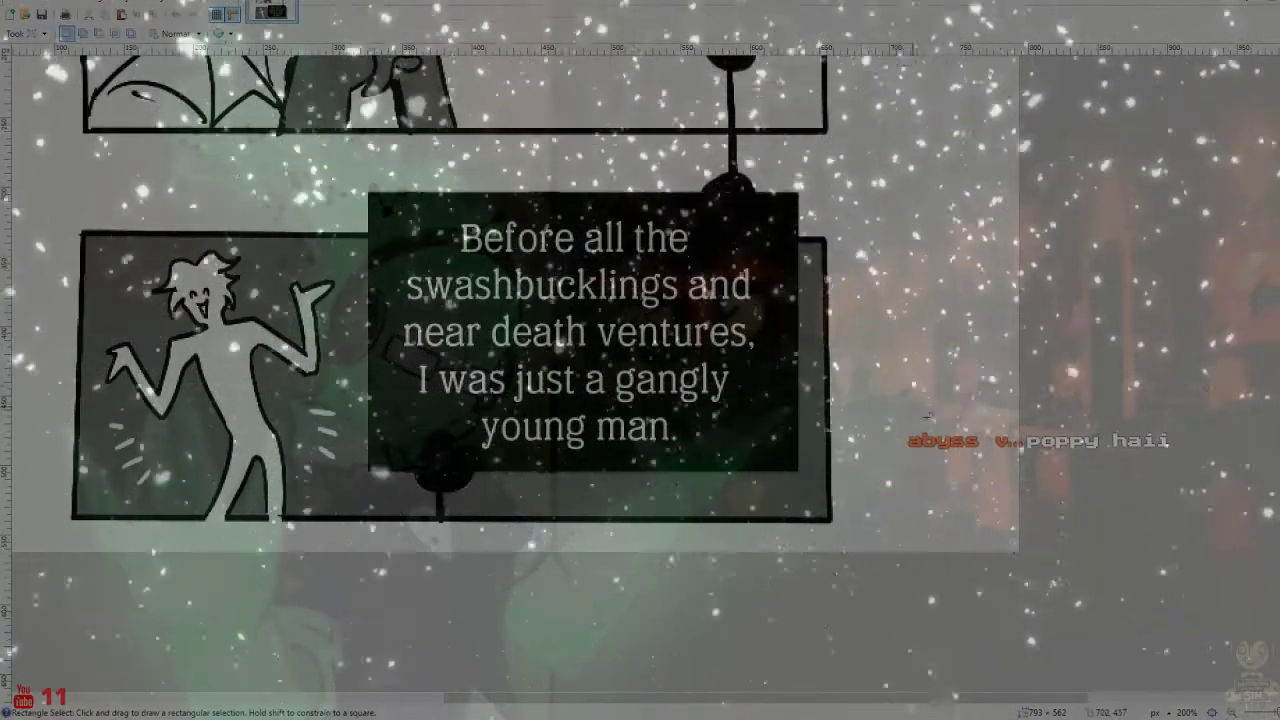
left_click_drag(922, 549, 18, 136)
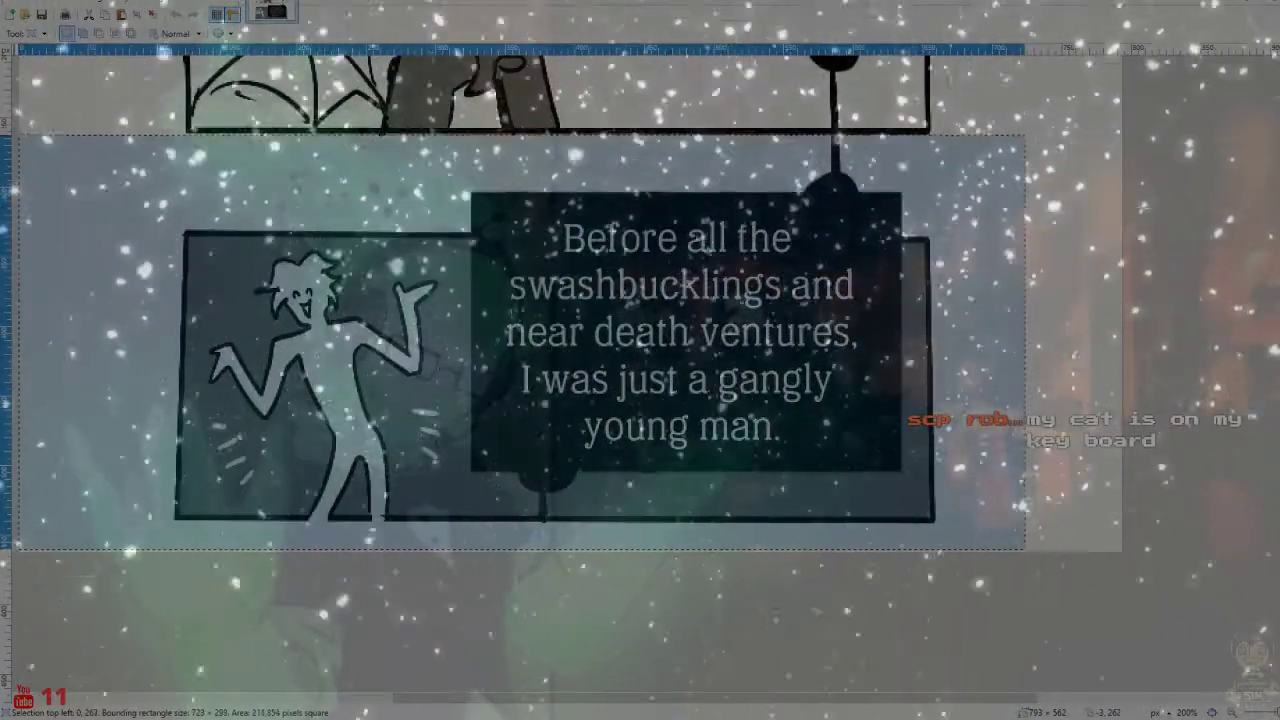
left_click(44, 135)
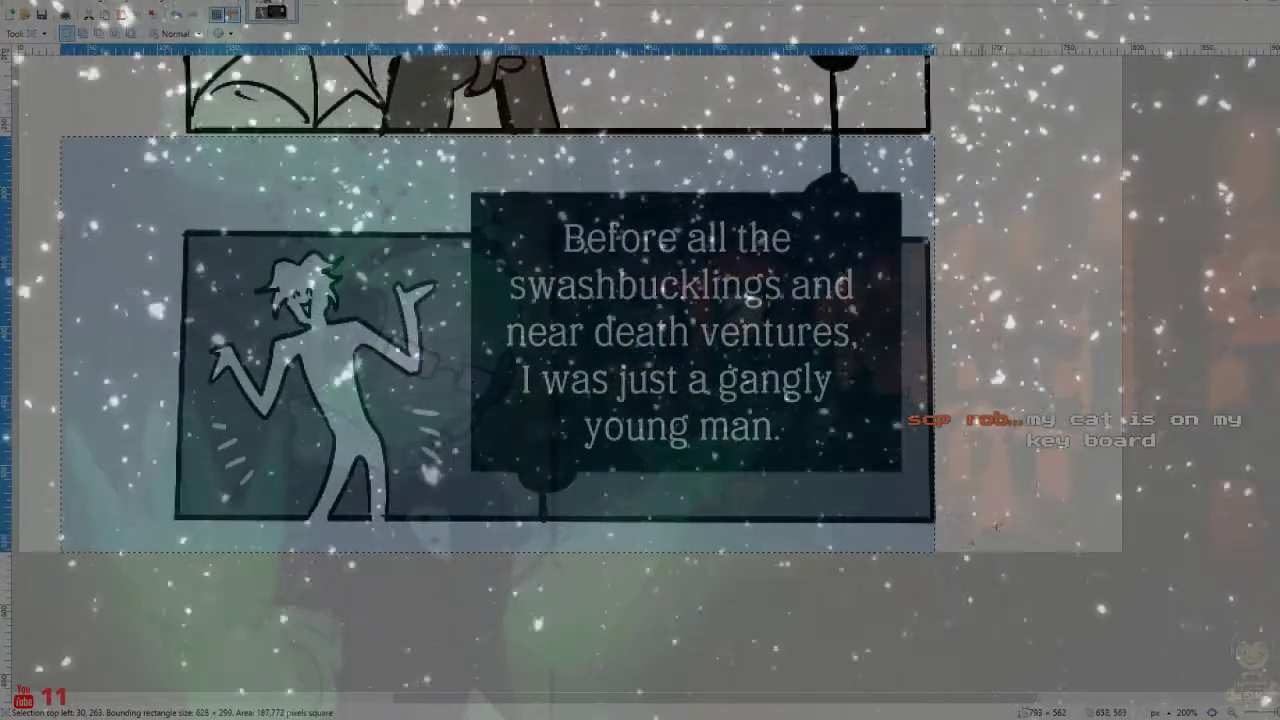
left_click_drag(1025, 549, 105, 131)
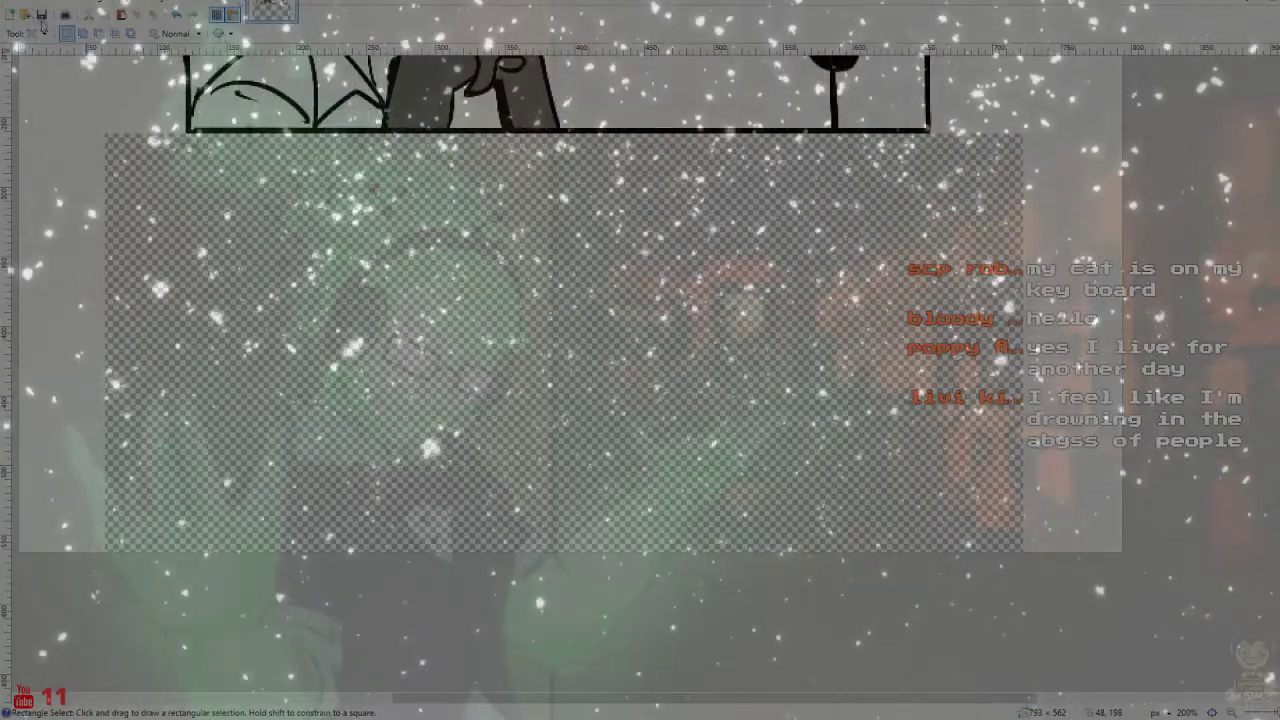
left_click(47, 172)
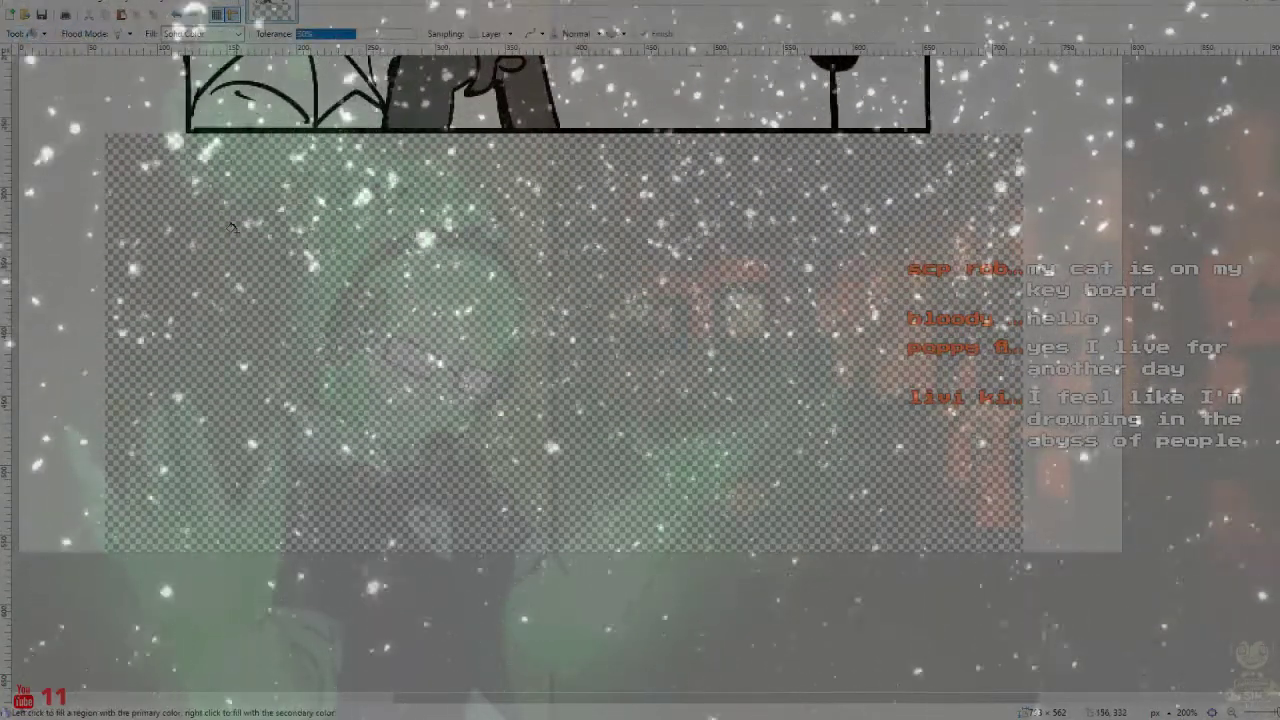
left_click_drag(238, 233, 238, 567)
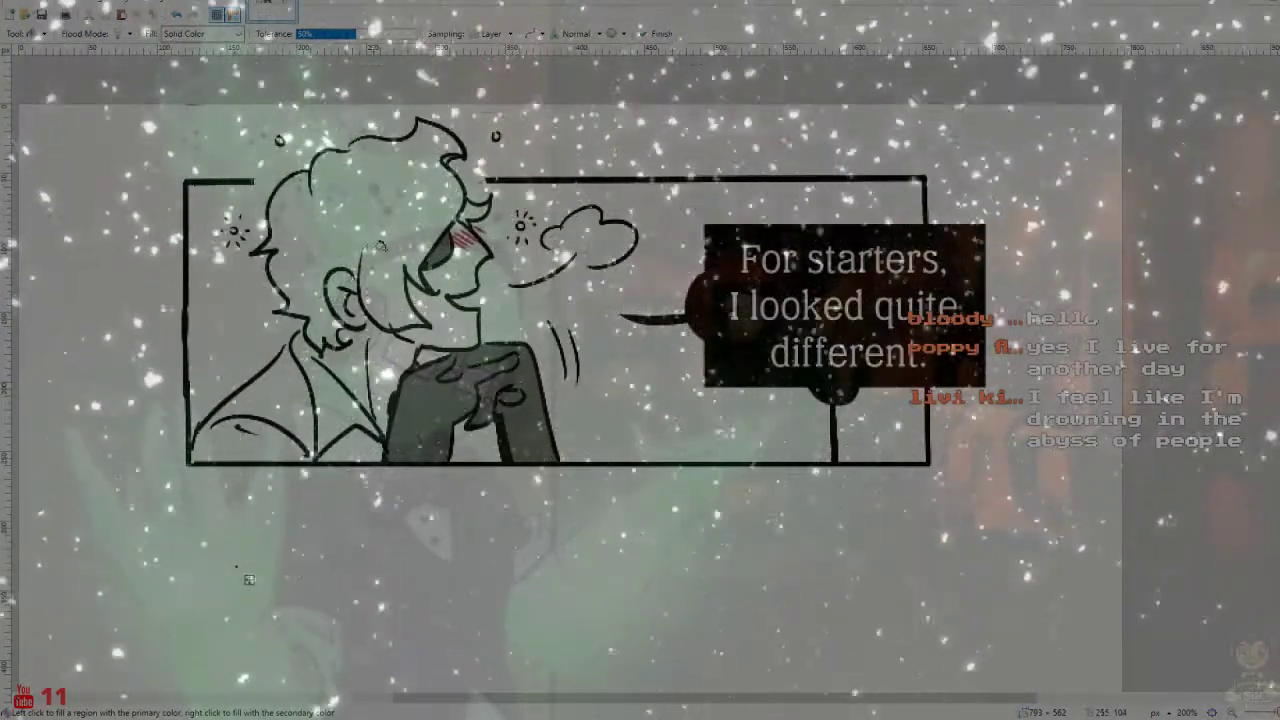
Erase the black connector beneath the "For starters" caption box, an area about 140 × 50 px, and fill it with the background colour
left_click(32, 4)
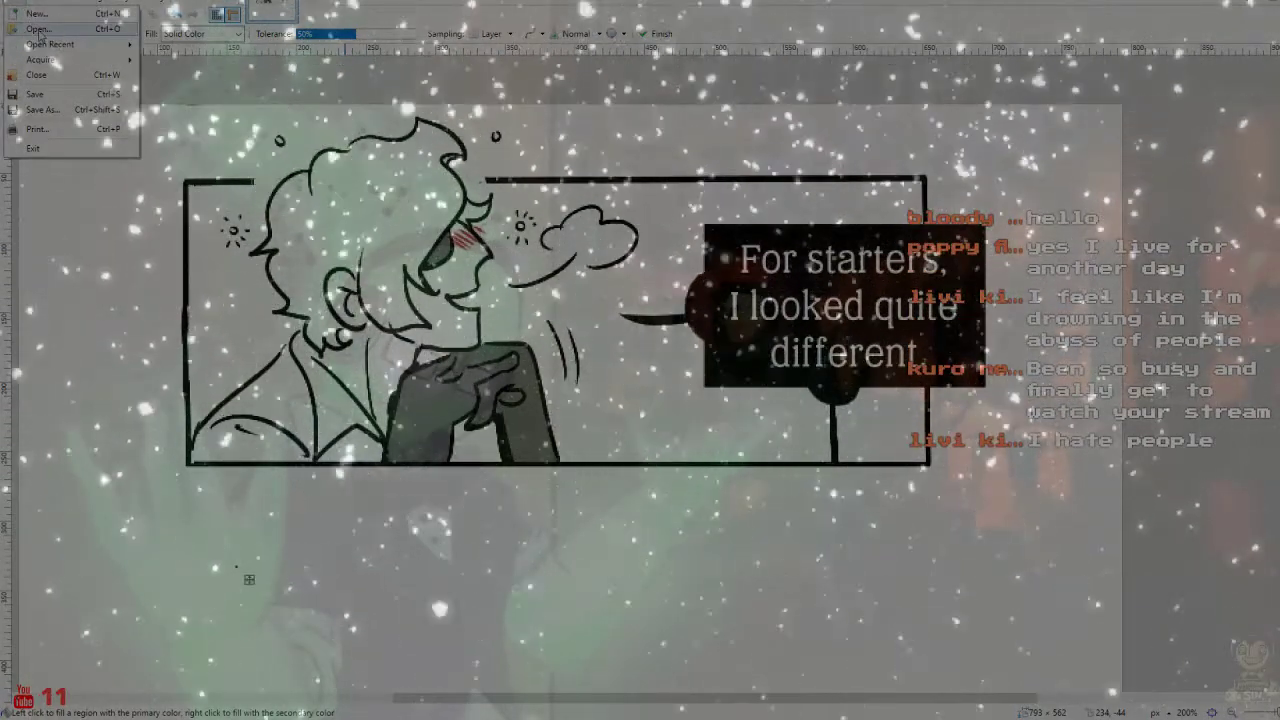
left_click(18, 4)
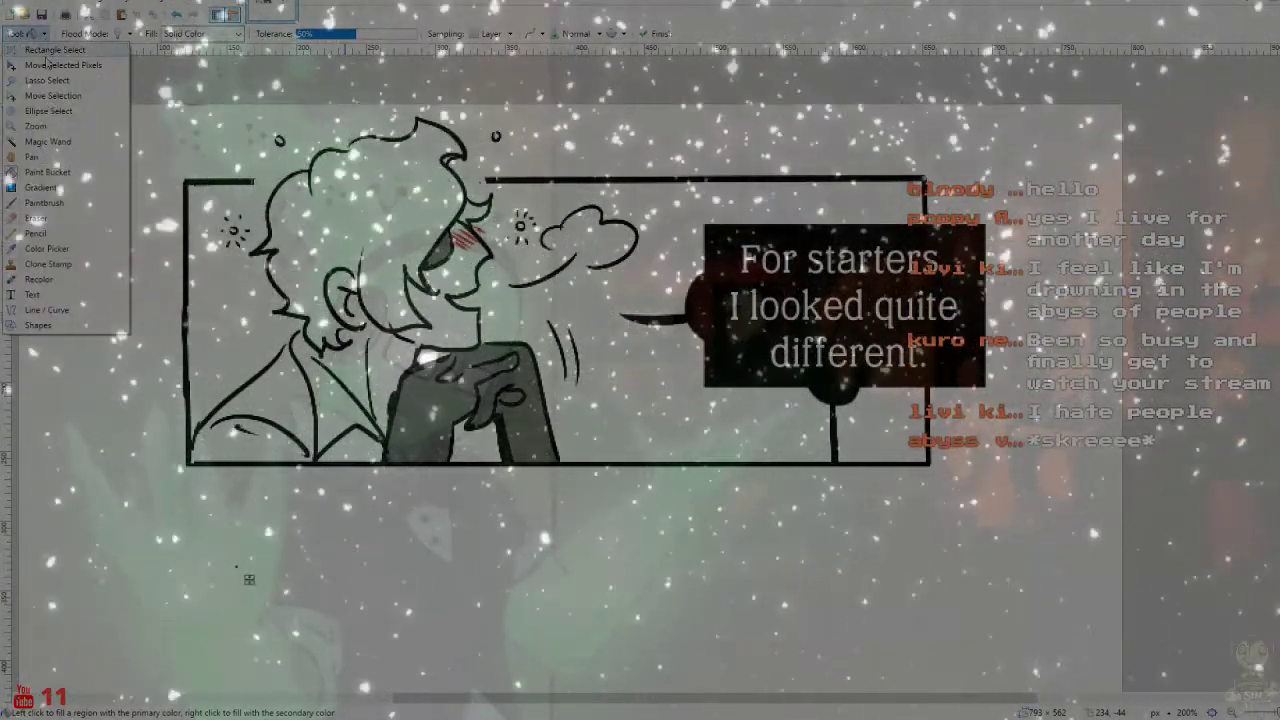
left_click(50, 50)
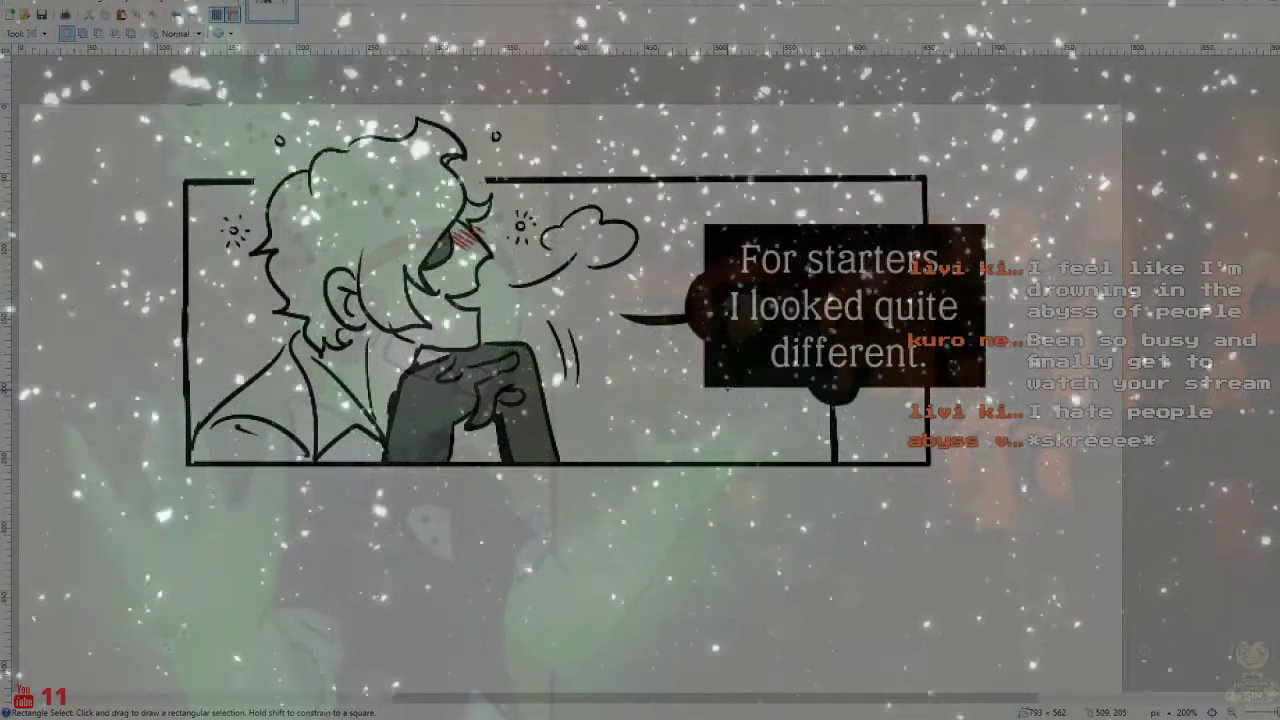
left_click_drag(884, 463, 901, 465)
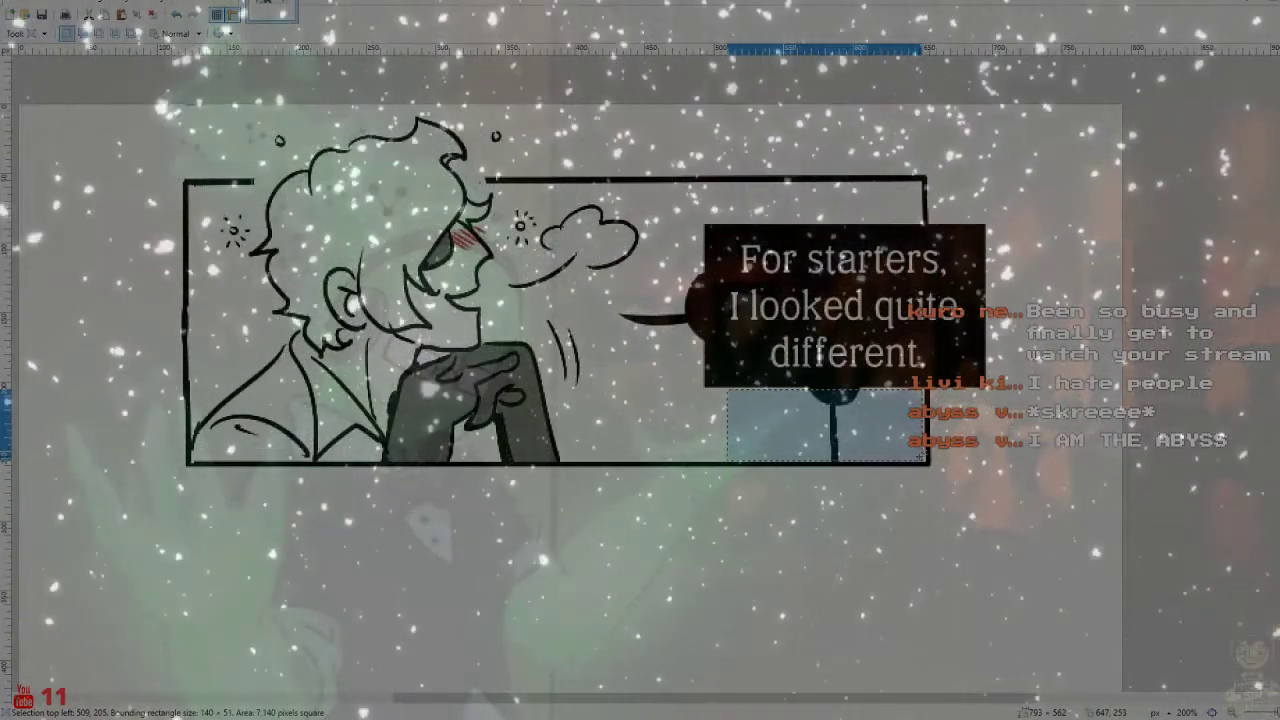
key("Delete")
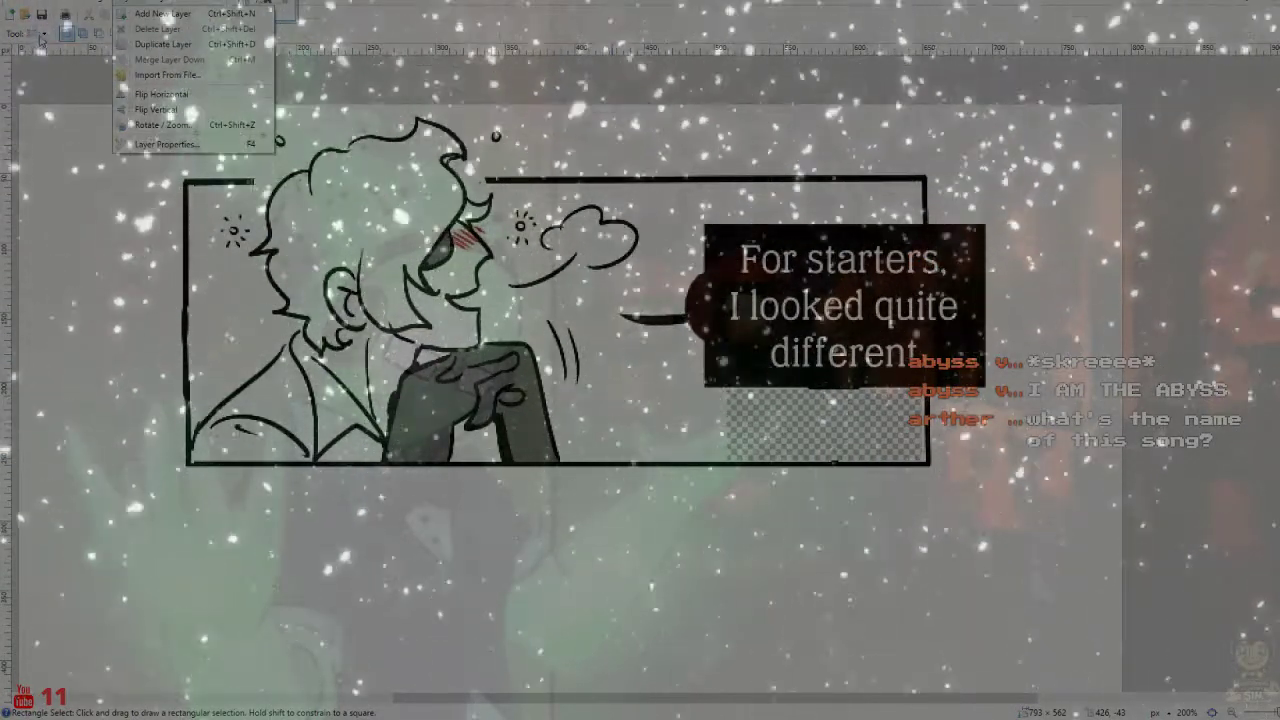
left_click(64, 173)
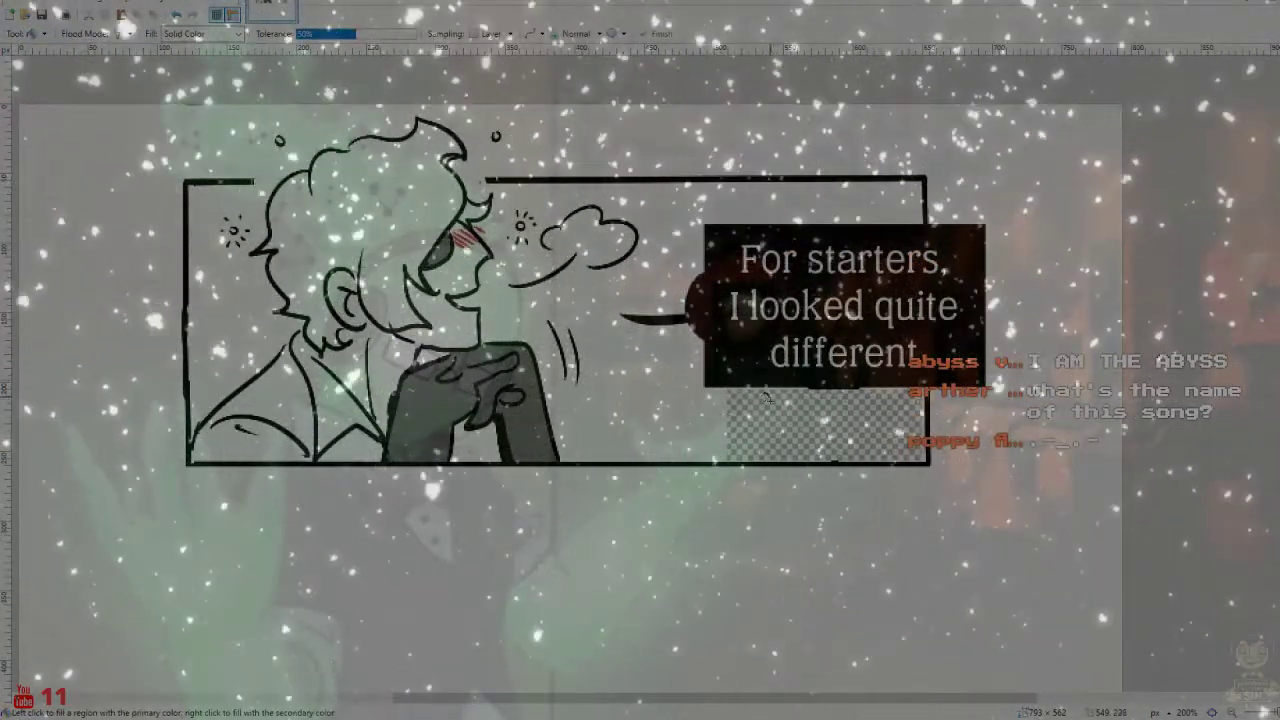
left_click(782, 432)
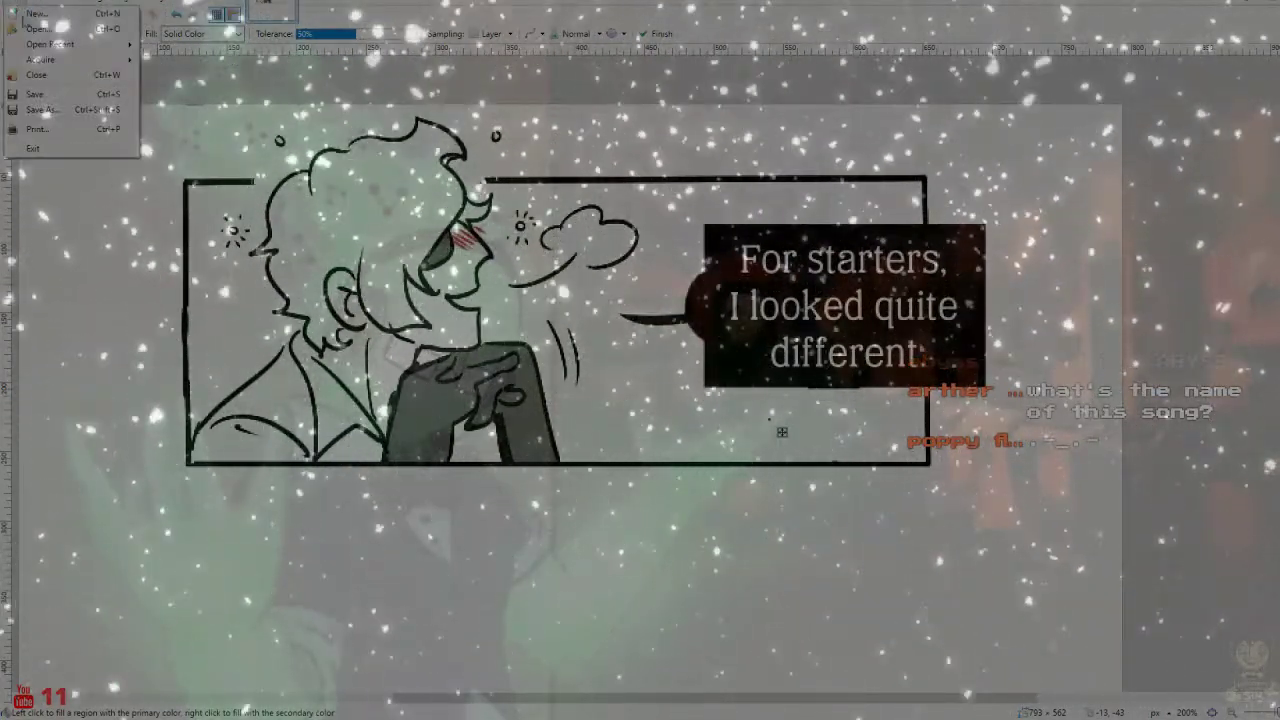
Select the caption lines "I looked quite different." in an area about 190 × 70 px and blur them
left_click(17, 8)
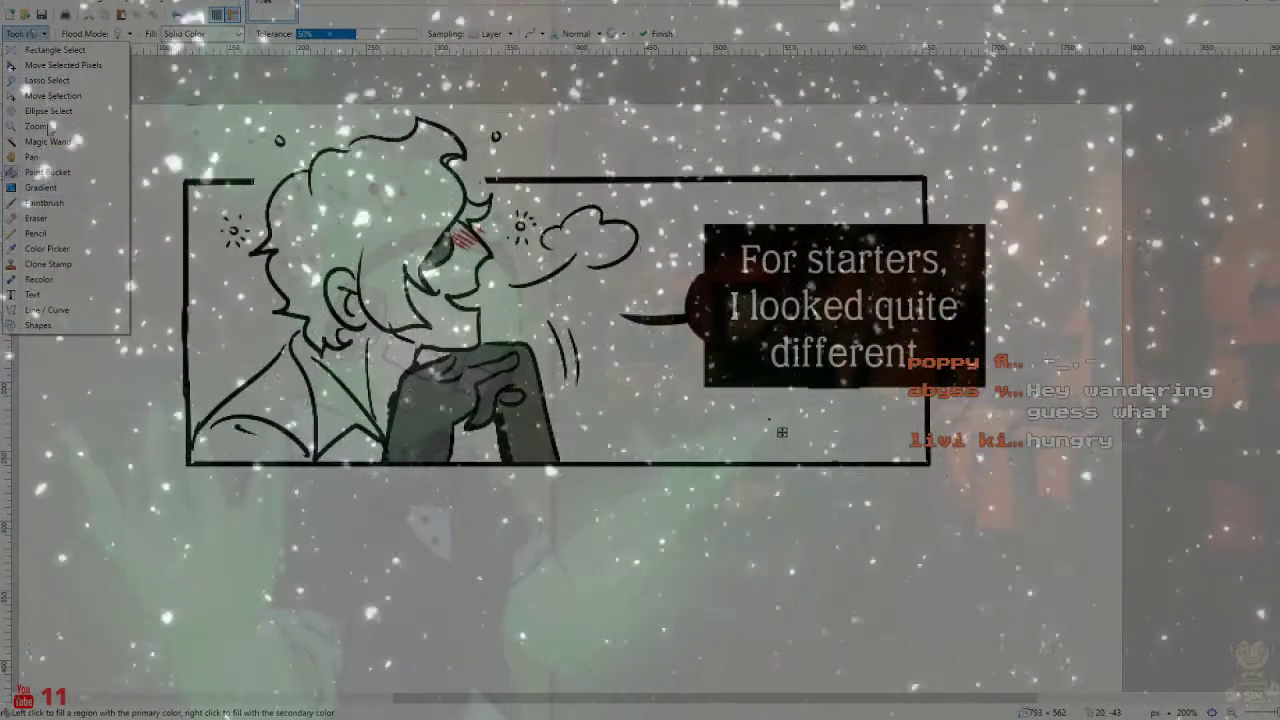
left_click(55, 49)
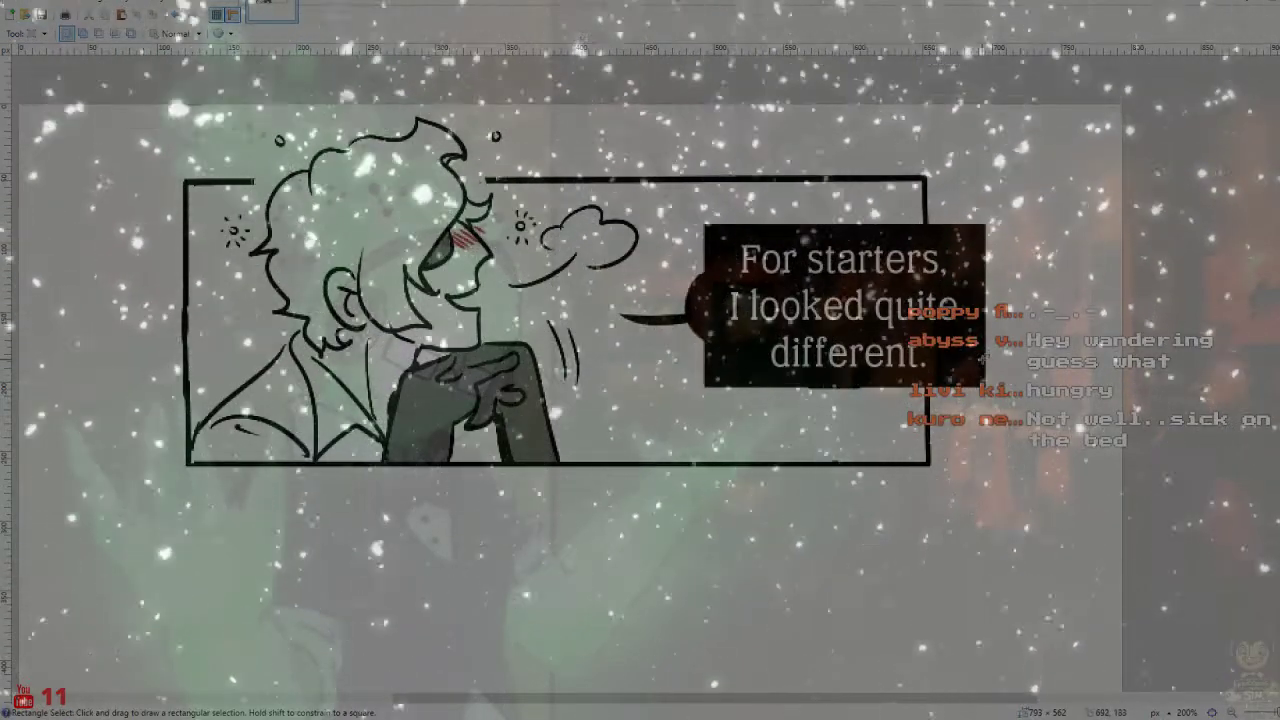
left_click_drag(900, 353, 713, 280)
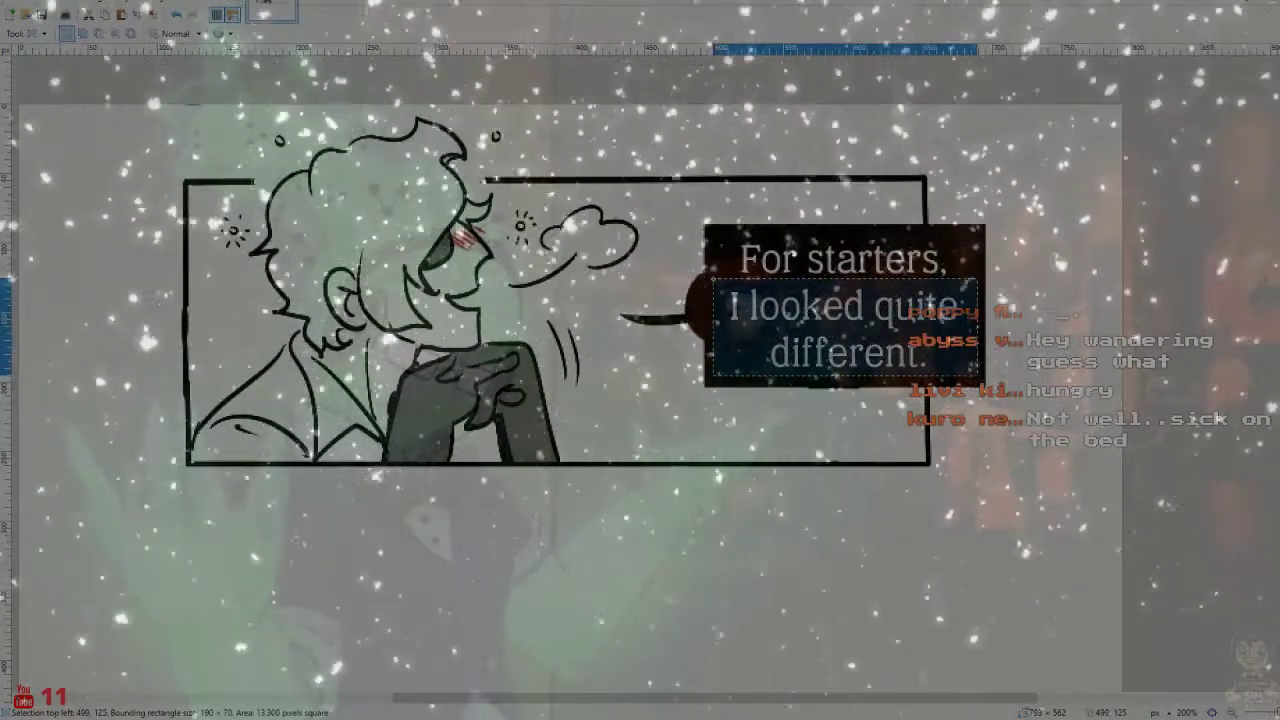
left_click(222, 1)
left_click(238, 15)
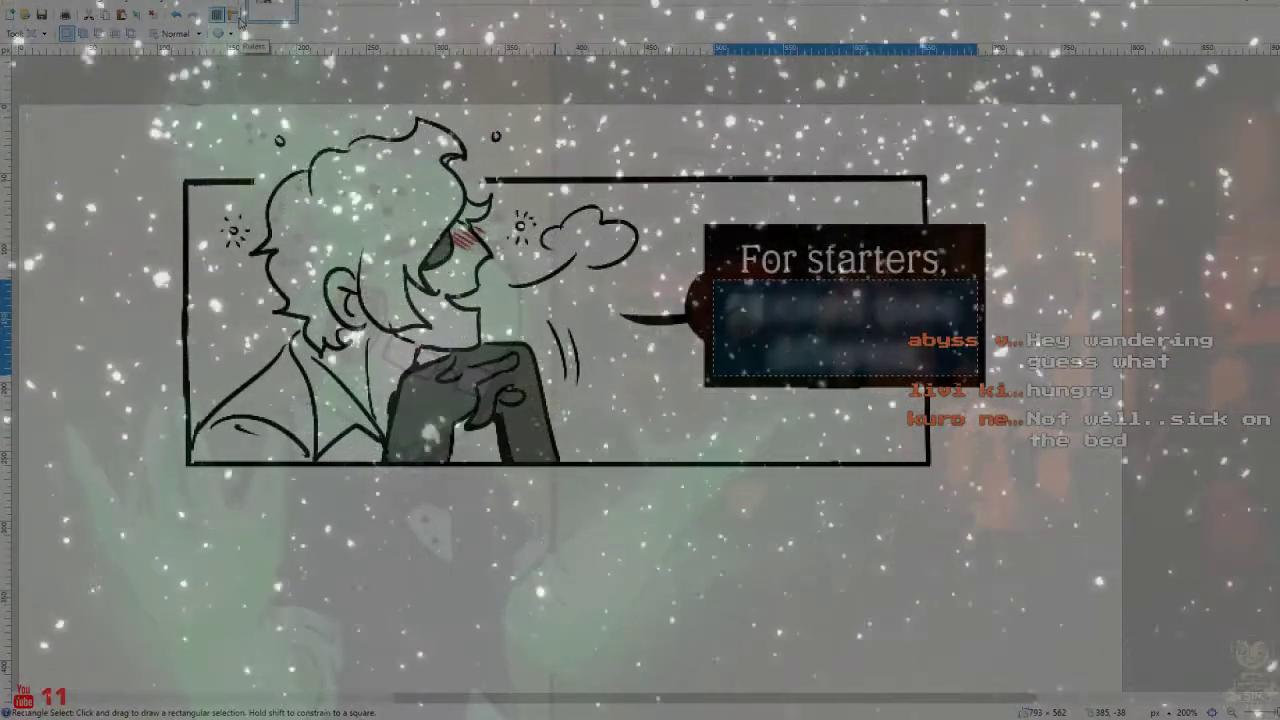
Erase the blurred "I looked quite different." lines and fill the gap in the caption box with black
key("Delete")
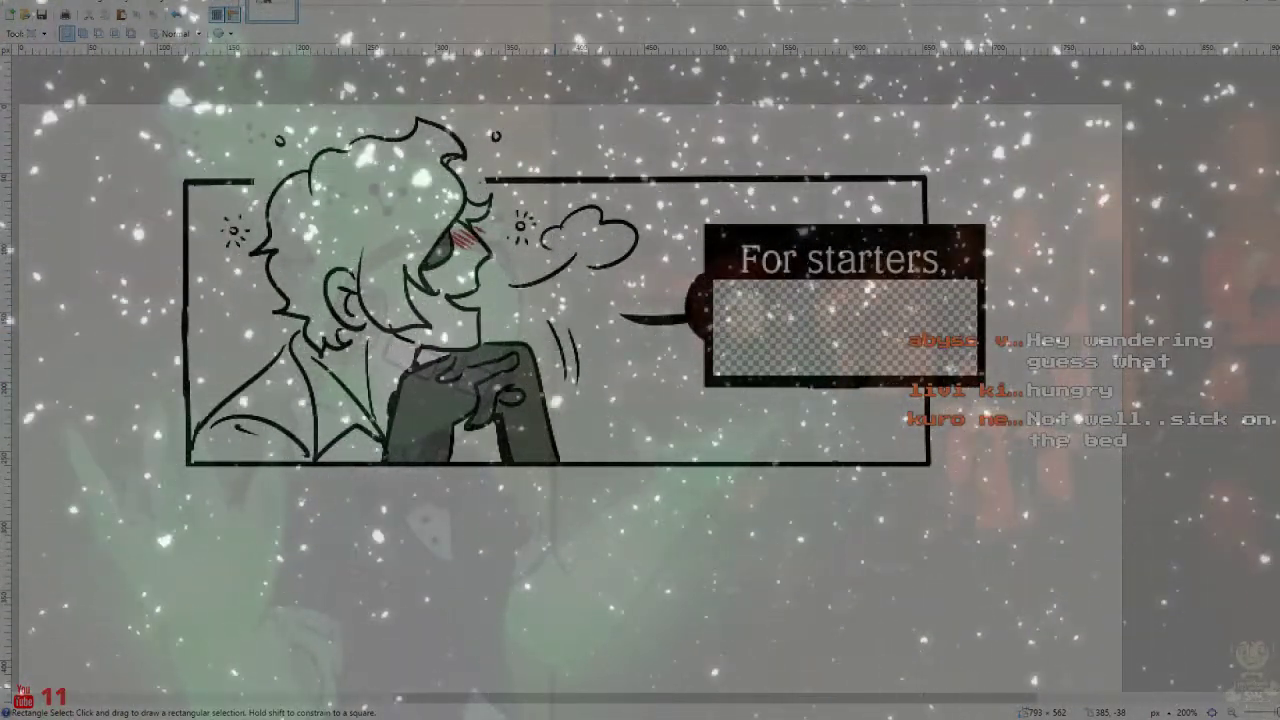
left_click(25, 33)
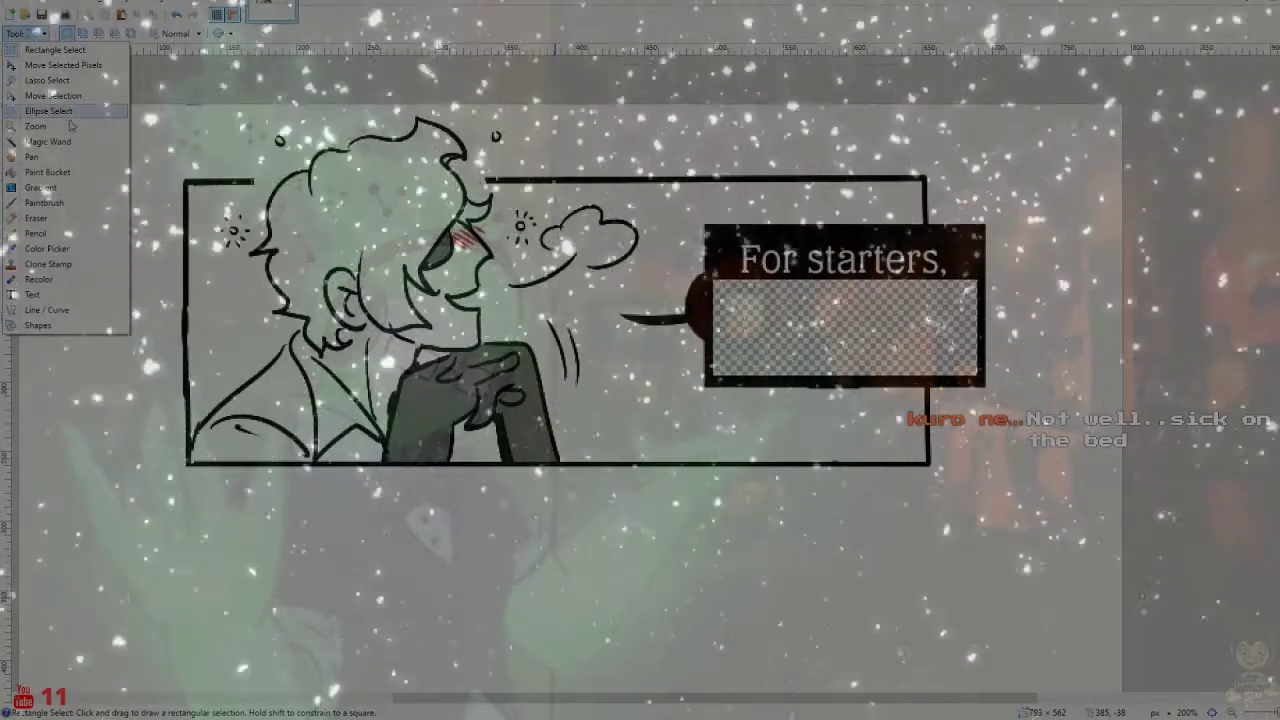
left_click(55, 172)
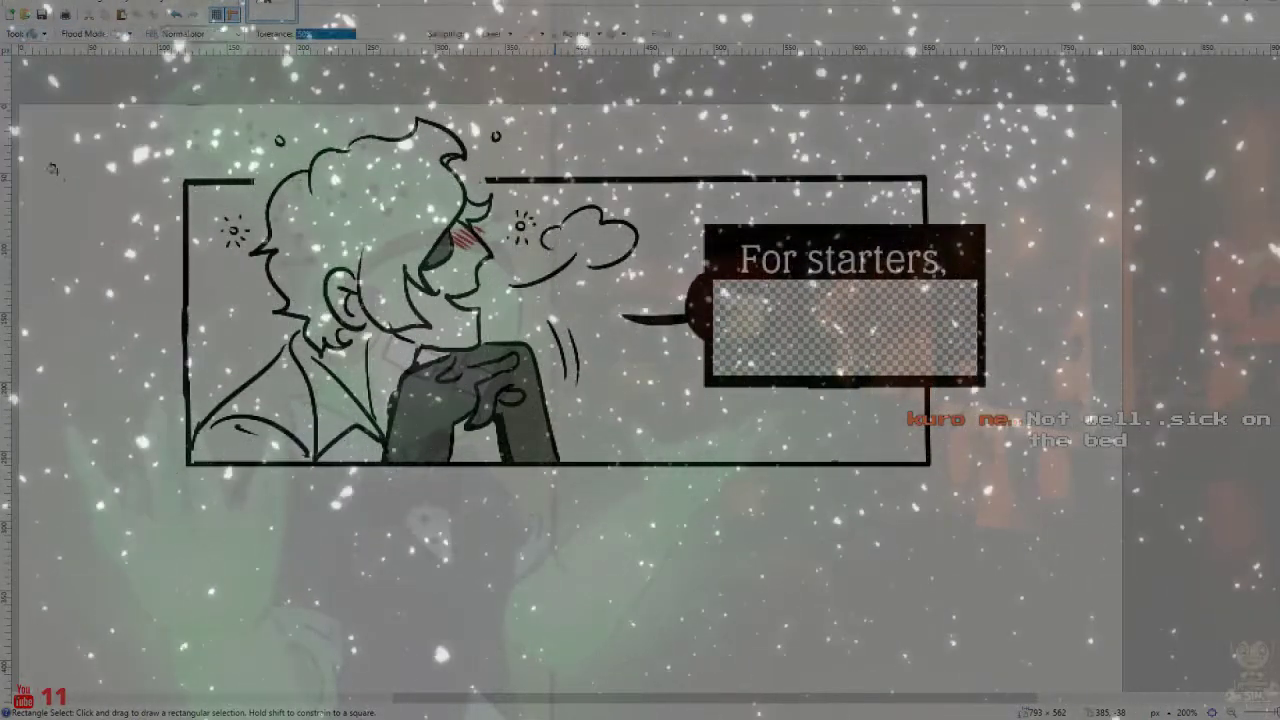
left_click(872, 318)
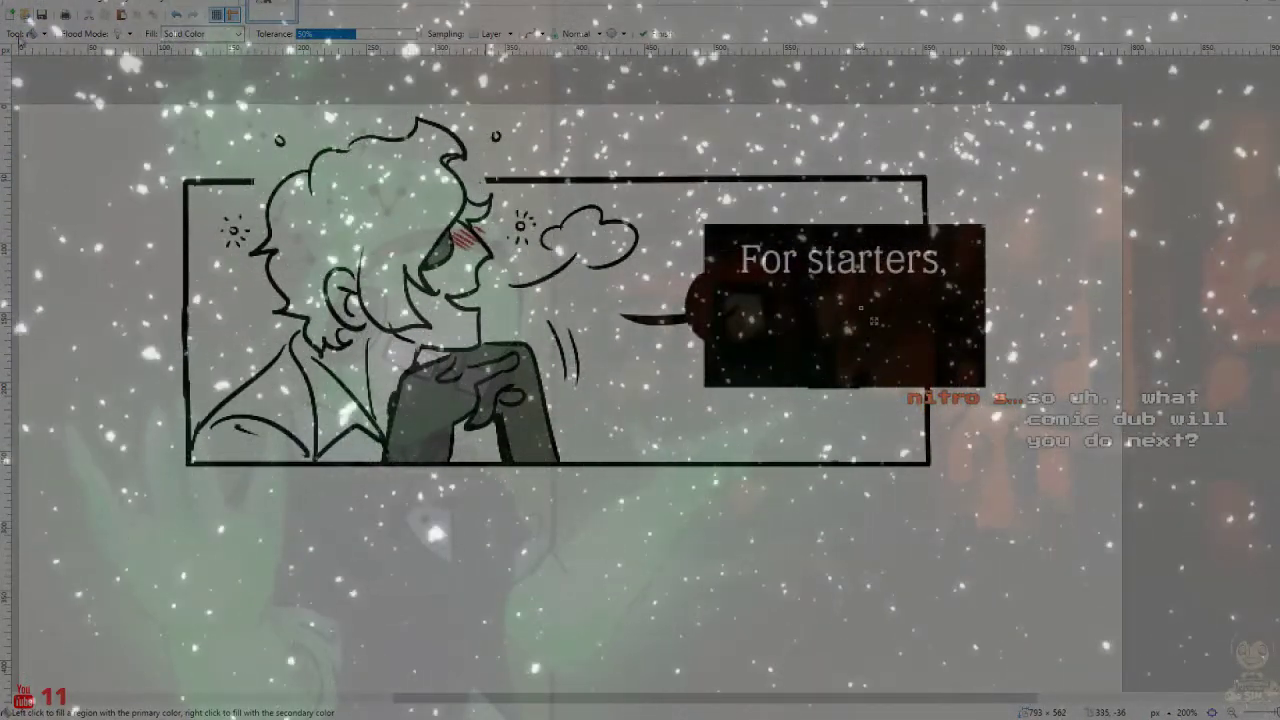
Blur and erase the caption line "For starters," and fill the cleared area with black
left_click(30, 33)
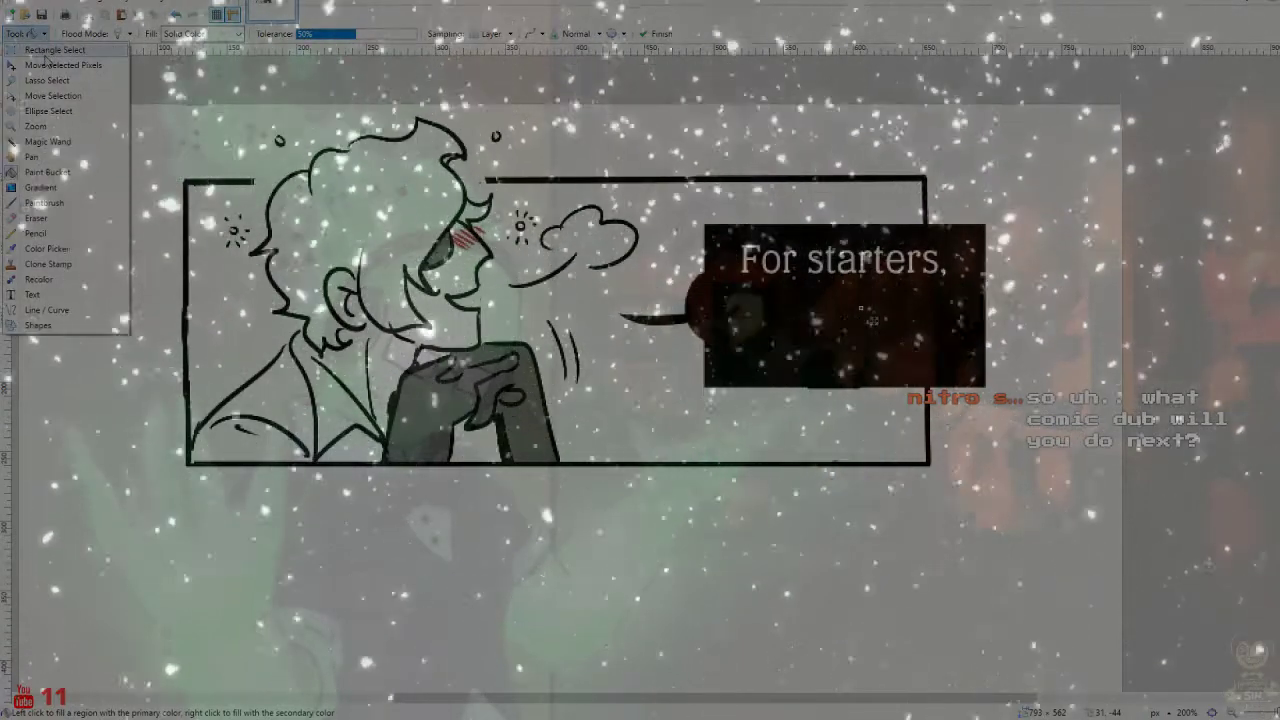
left_click(45, 50)
left_click_drag(784, 226, 950, 285)
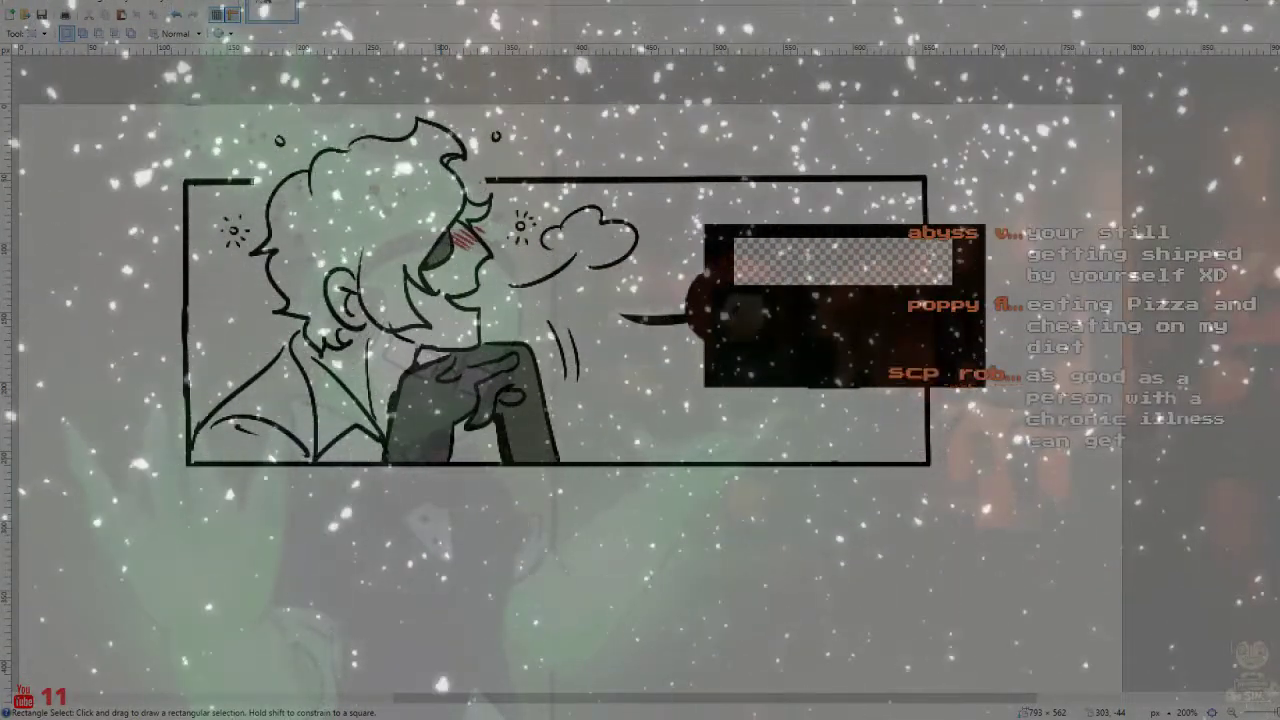
left_click(18, 5)
key("Escape")
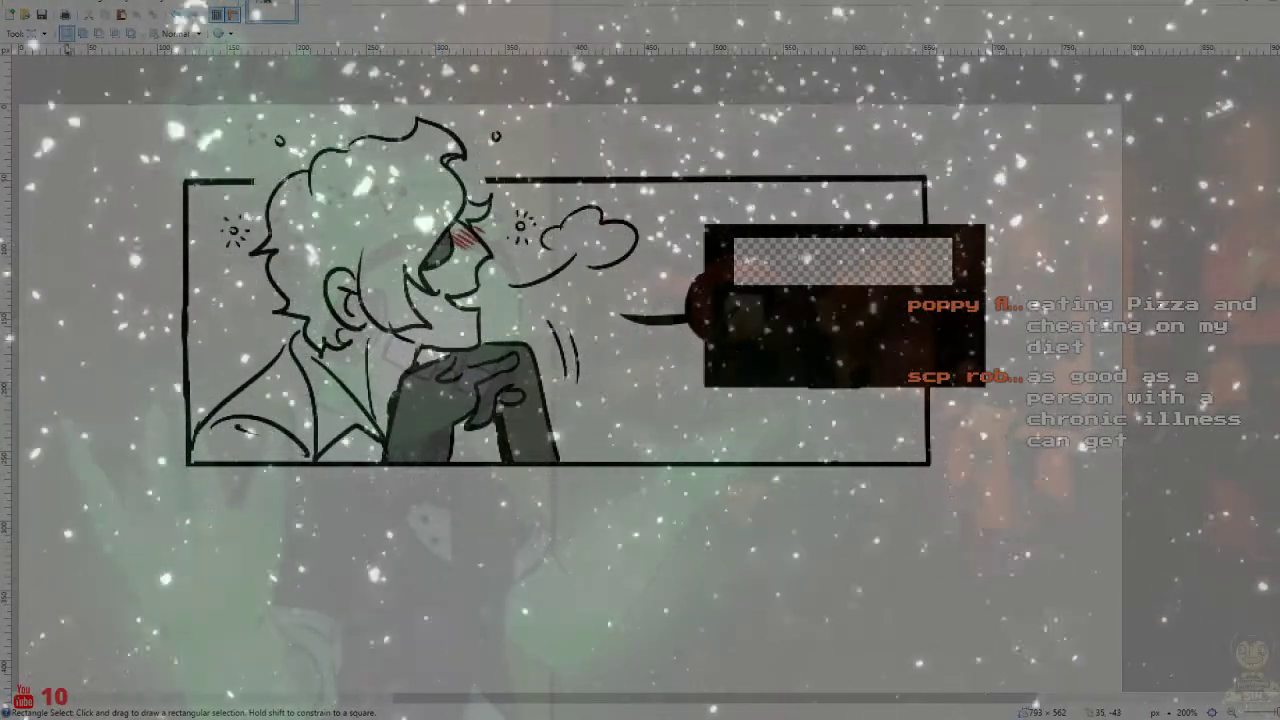
left_click(27, 33)
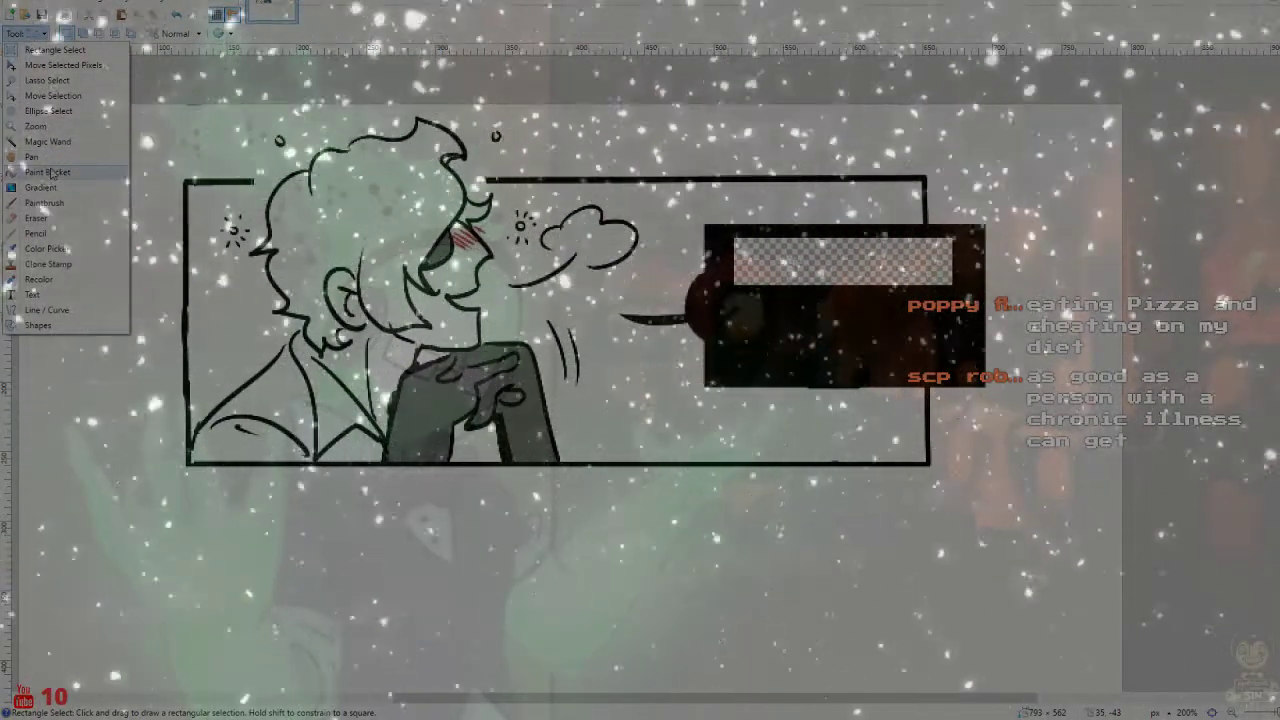
left_click(50, 174)
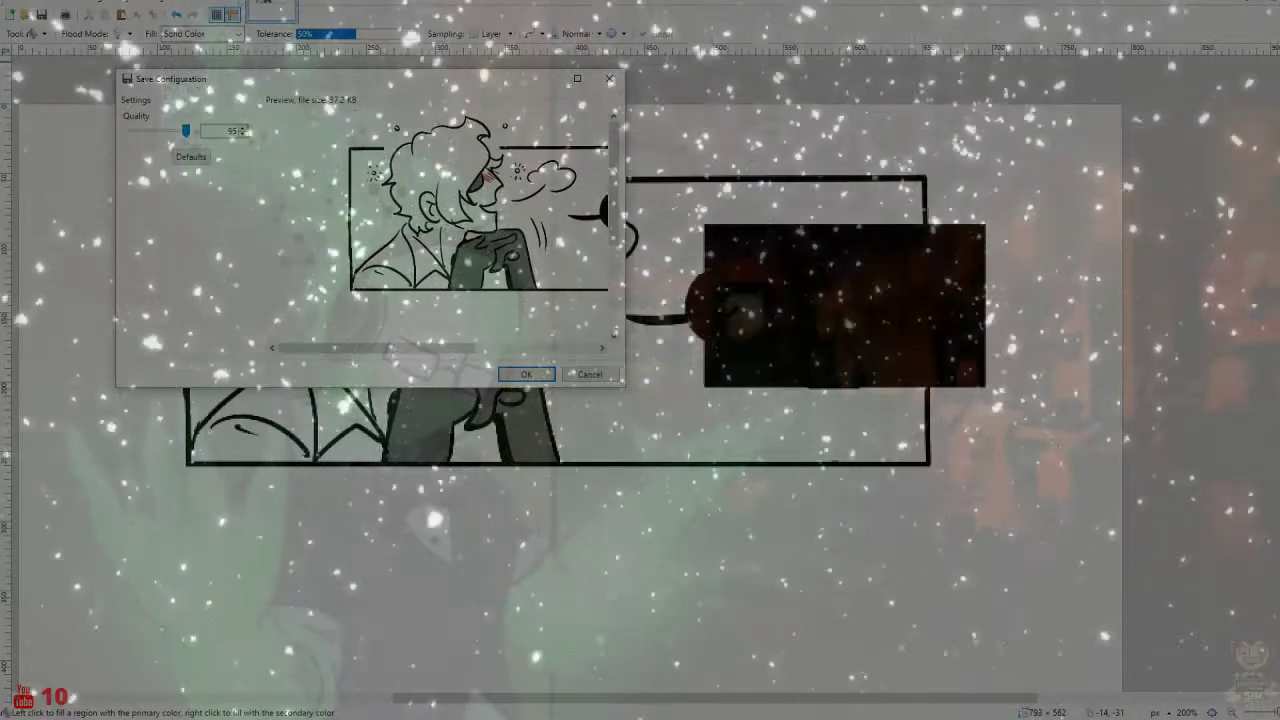
Save the version with the empty caption box, and go back to the blurred "For starters," line and save that version
key("Return")
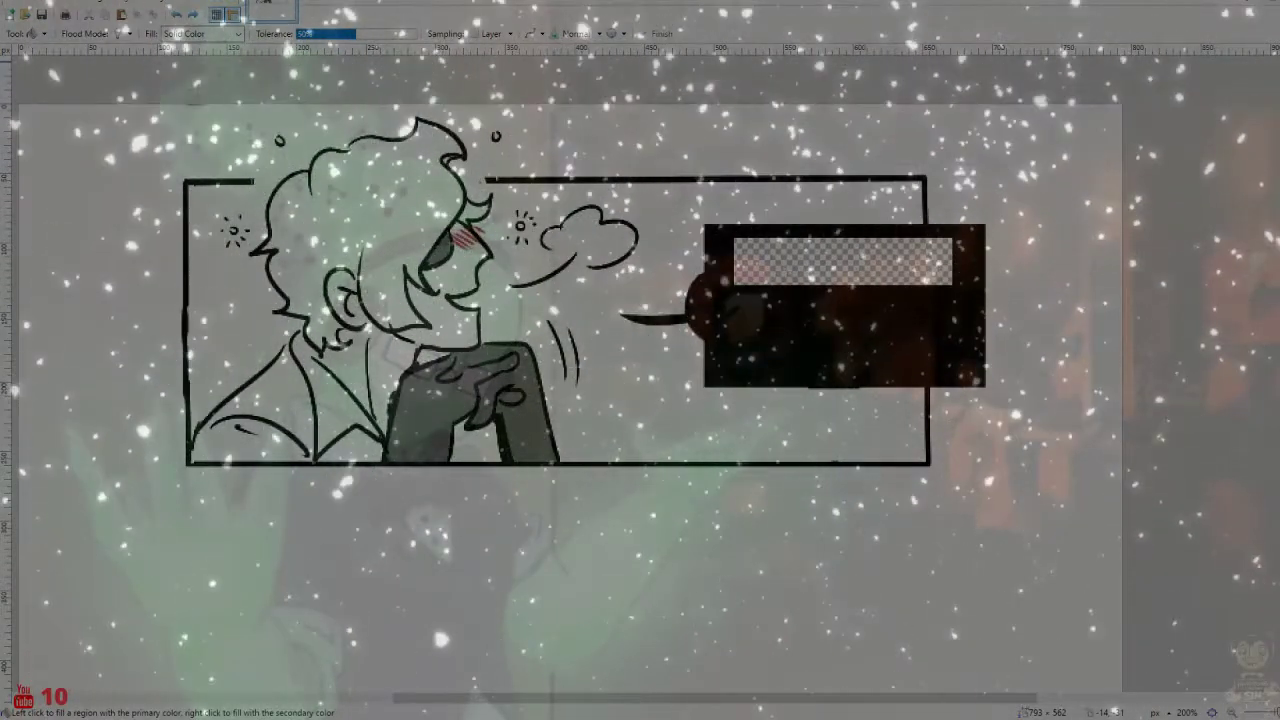
key("ctrl+v")
left_click(780, 266)
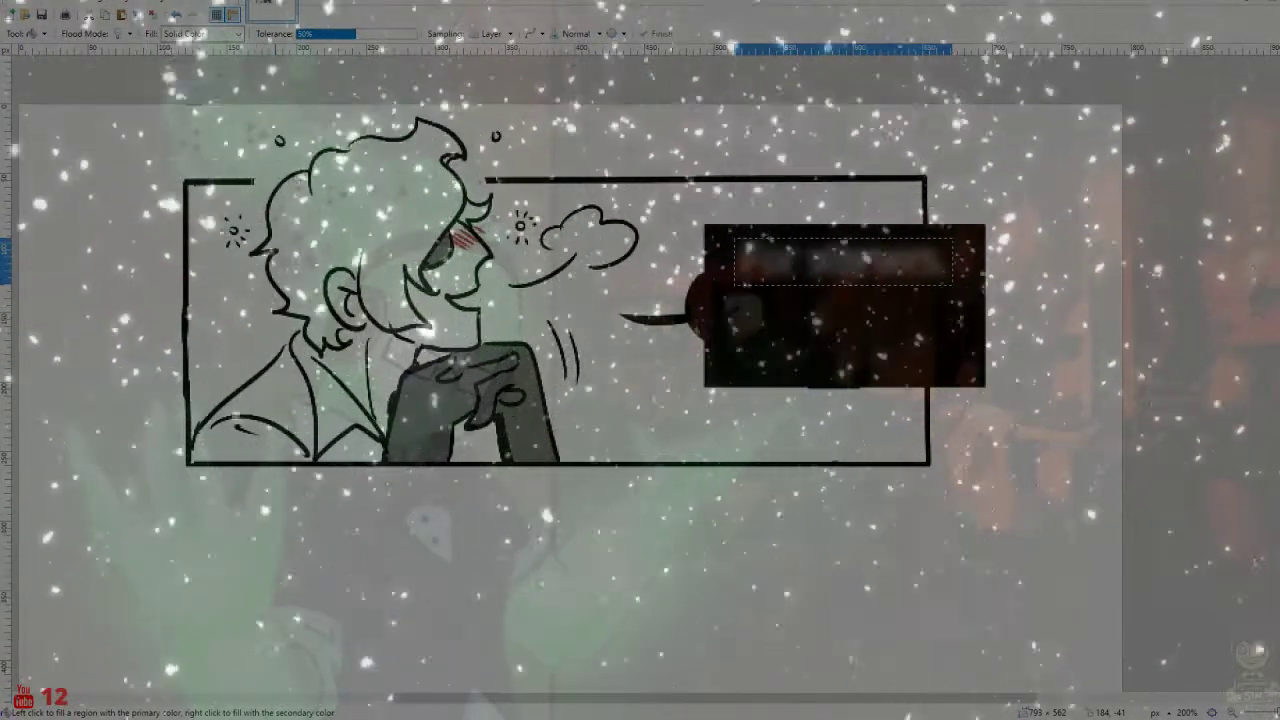
key("ctrl+s")
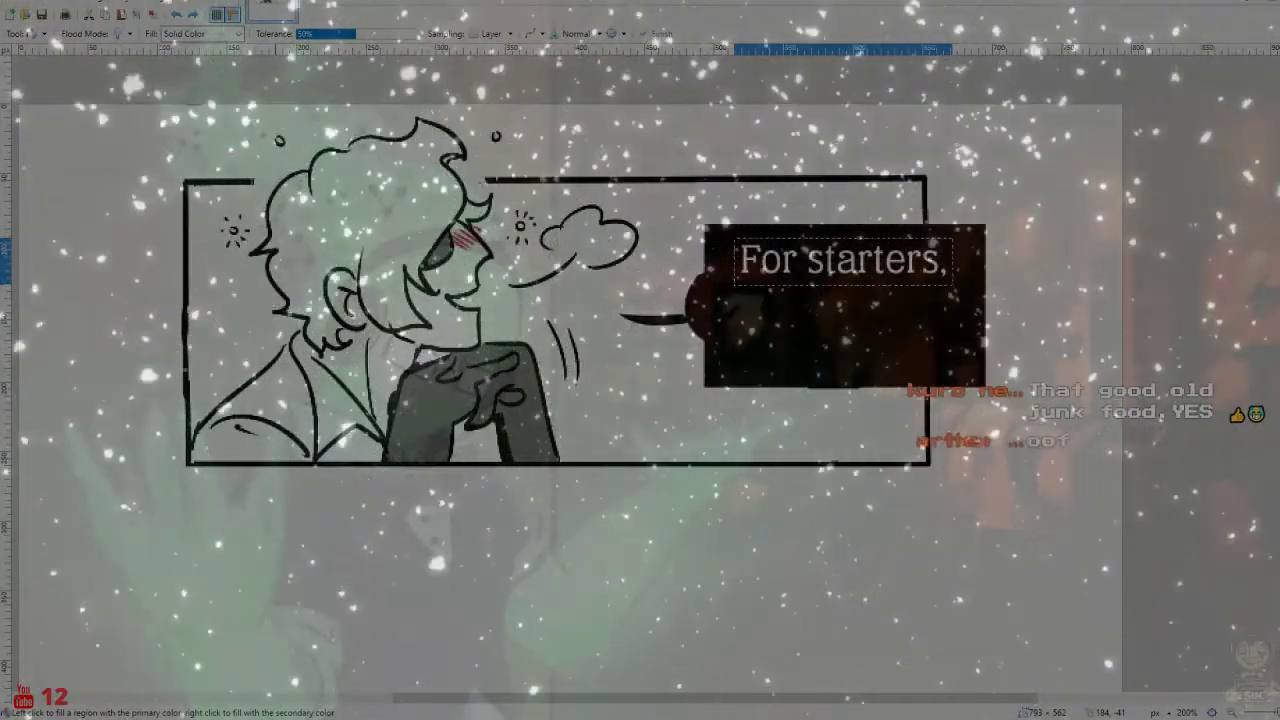
Save the version with only "For starters," readable, and go back to the blurred "I looked quite different." lines and save that version
key("Return")
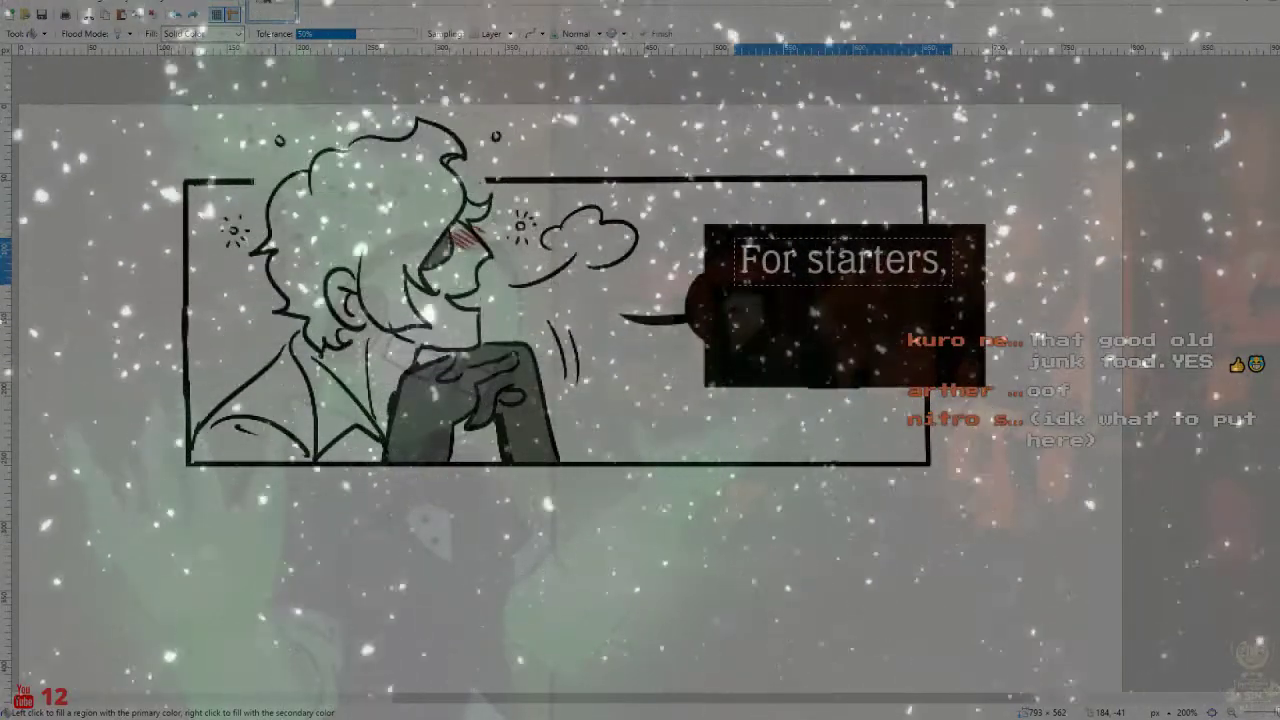
key("ctrl+shift+z")
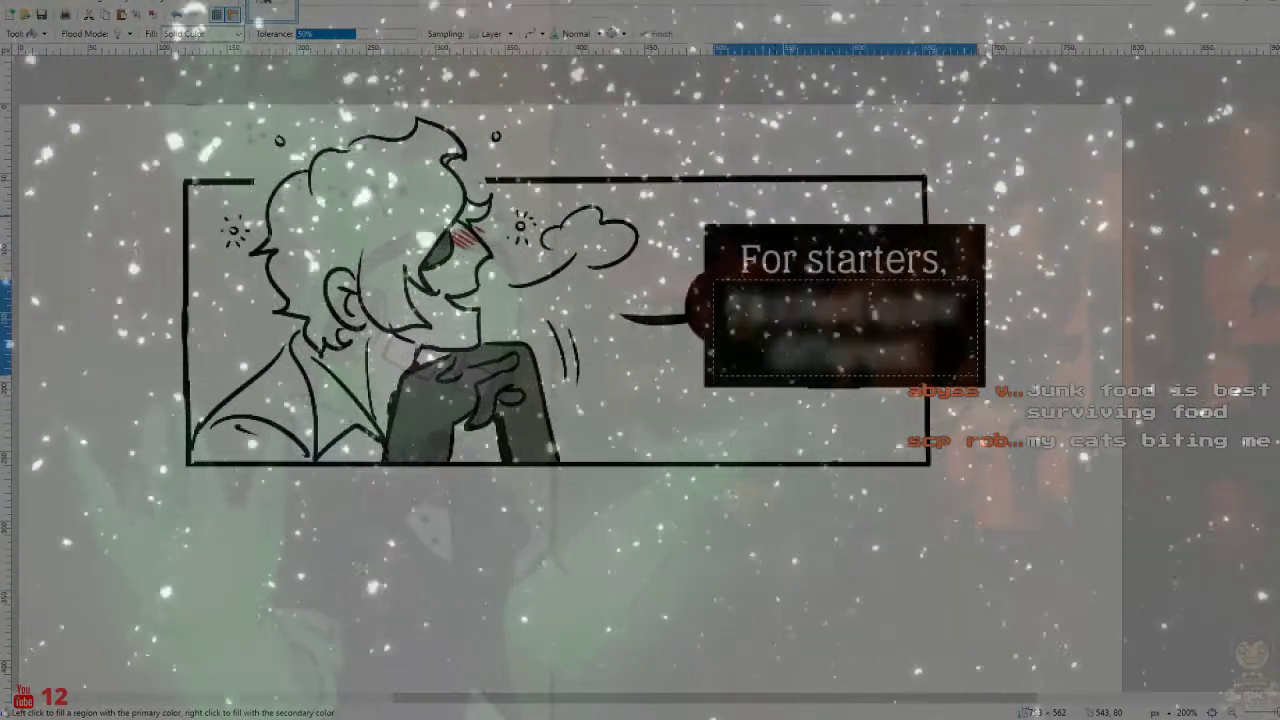
key("ctrl+s")
left_click(525, 374)
left_click(647, 368)
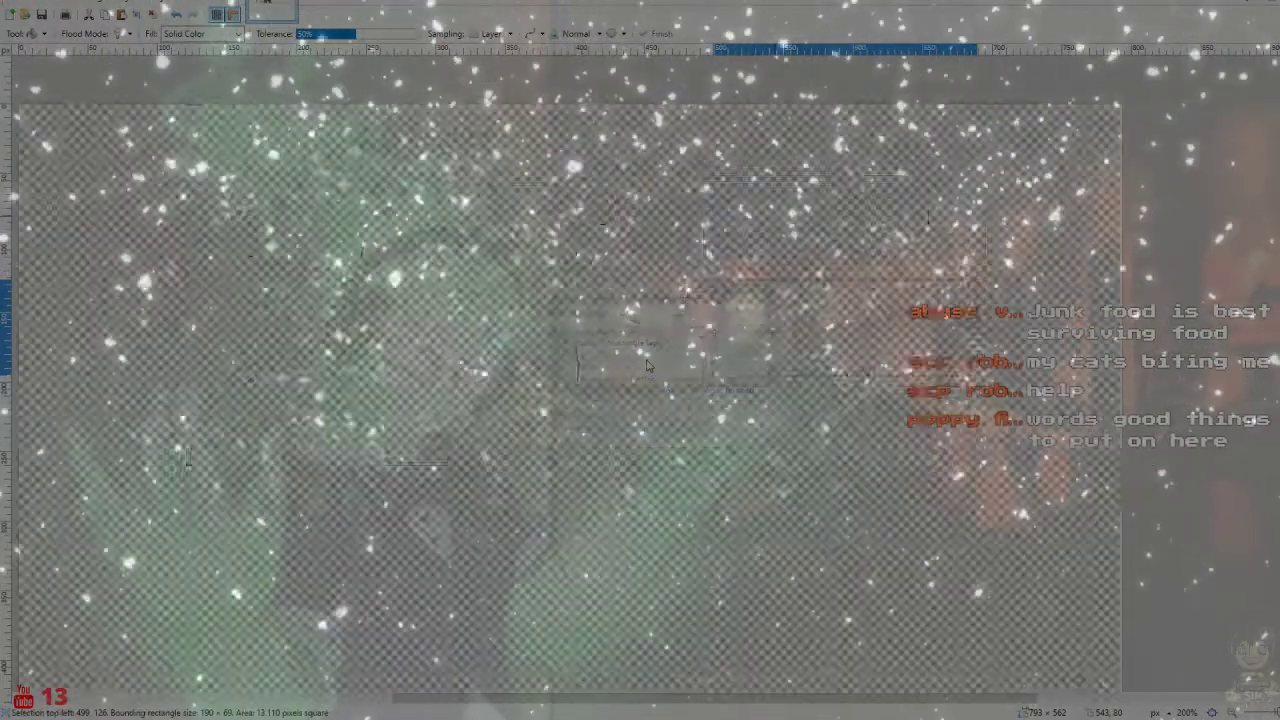
Go back to the unblurred "I looked quite different." lines and save the version with the full caption at quality 95
key("ctrl+shift+z")
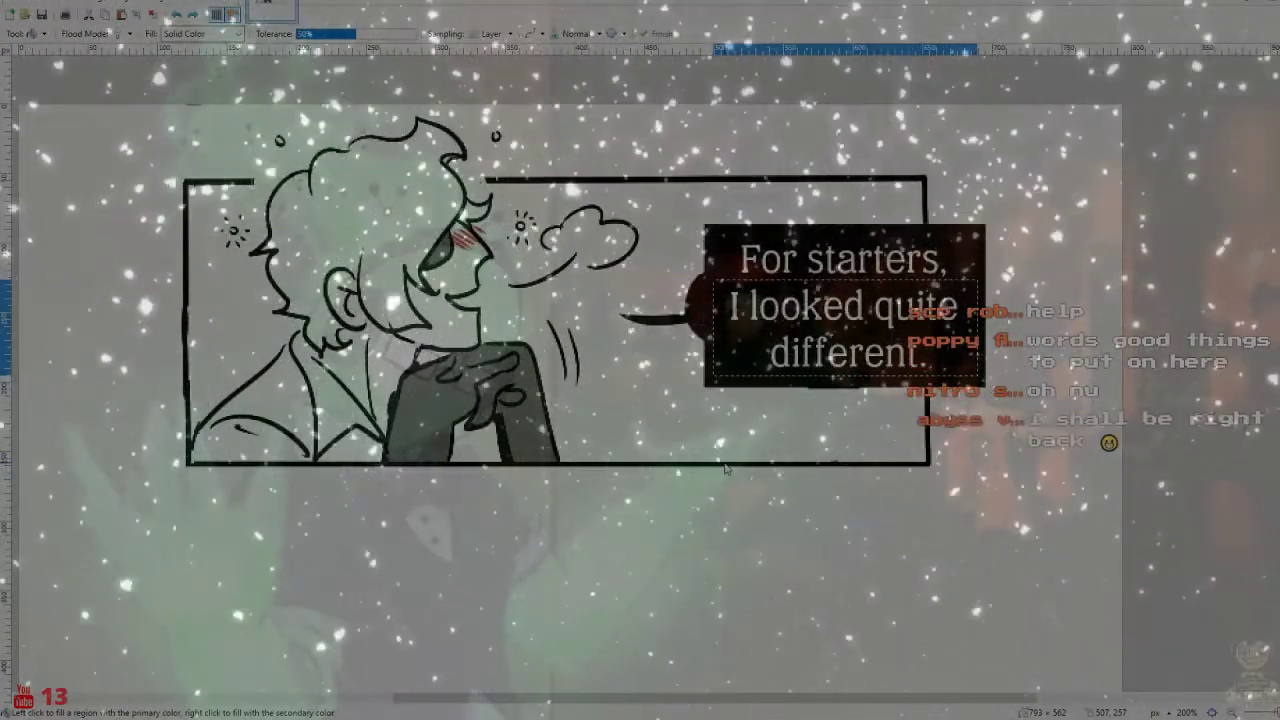
key("ctrl+s")
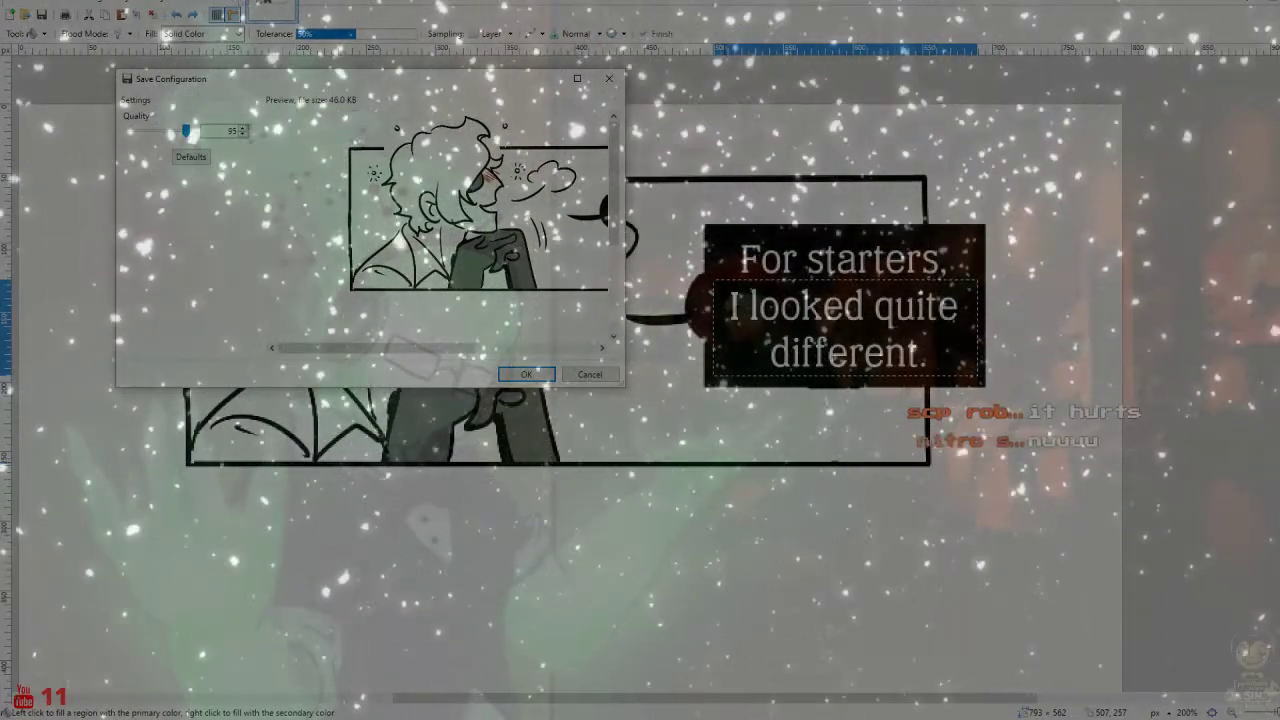
left_click(528, 374)
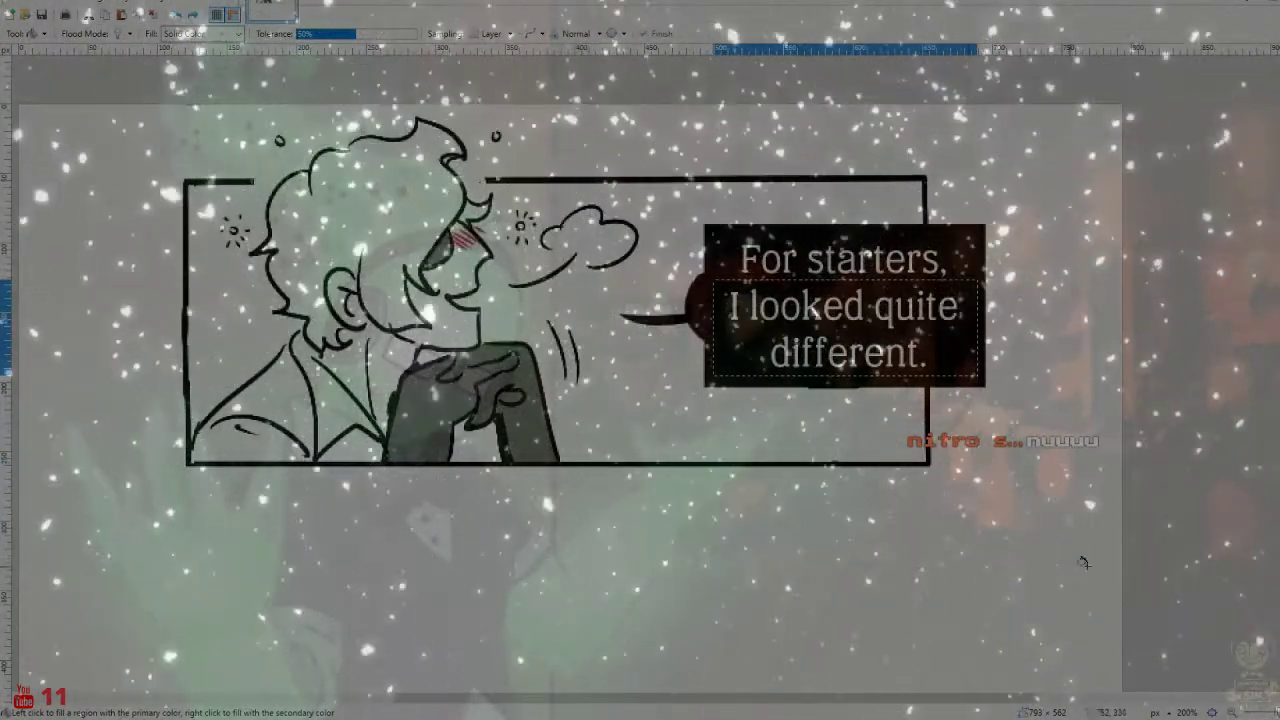
Erase the caption lines "I was just a gangly young man." and fill the cleared area with black
key("ctrl+d")
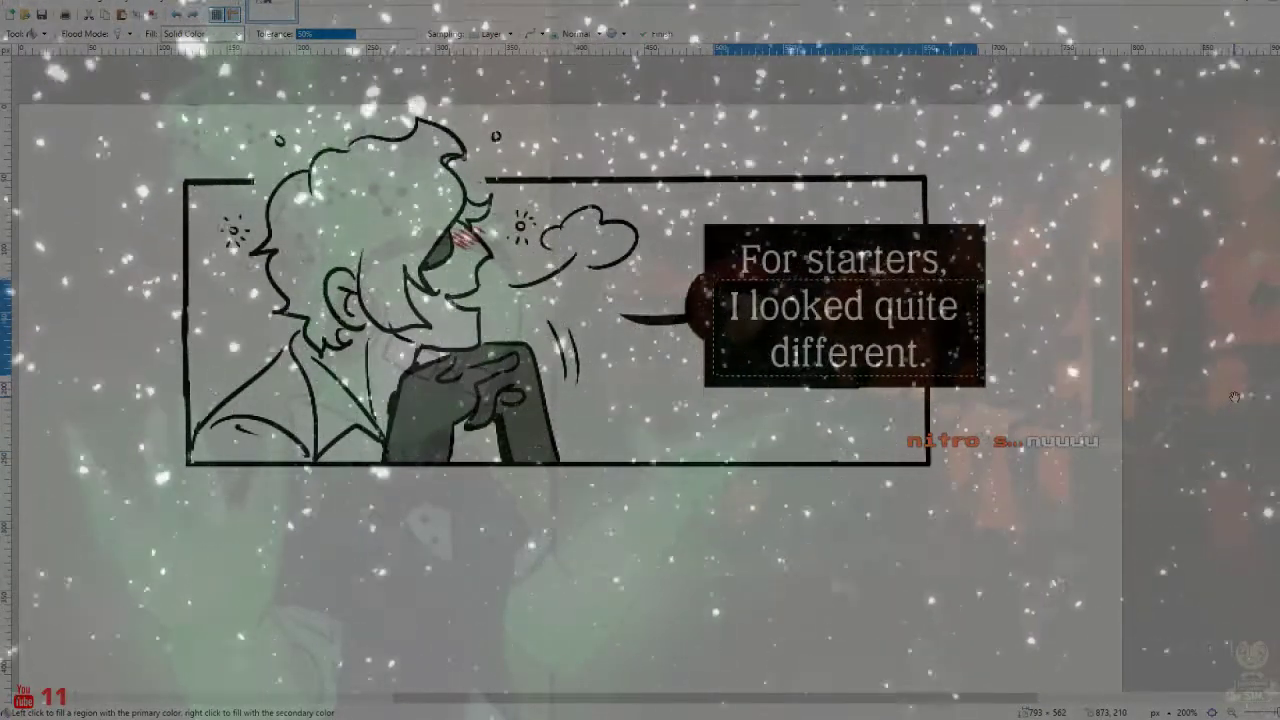
key("ctrl+v")
scroll(885, 468, "down", 5)
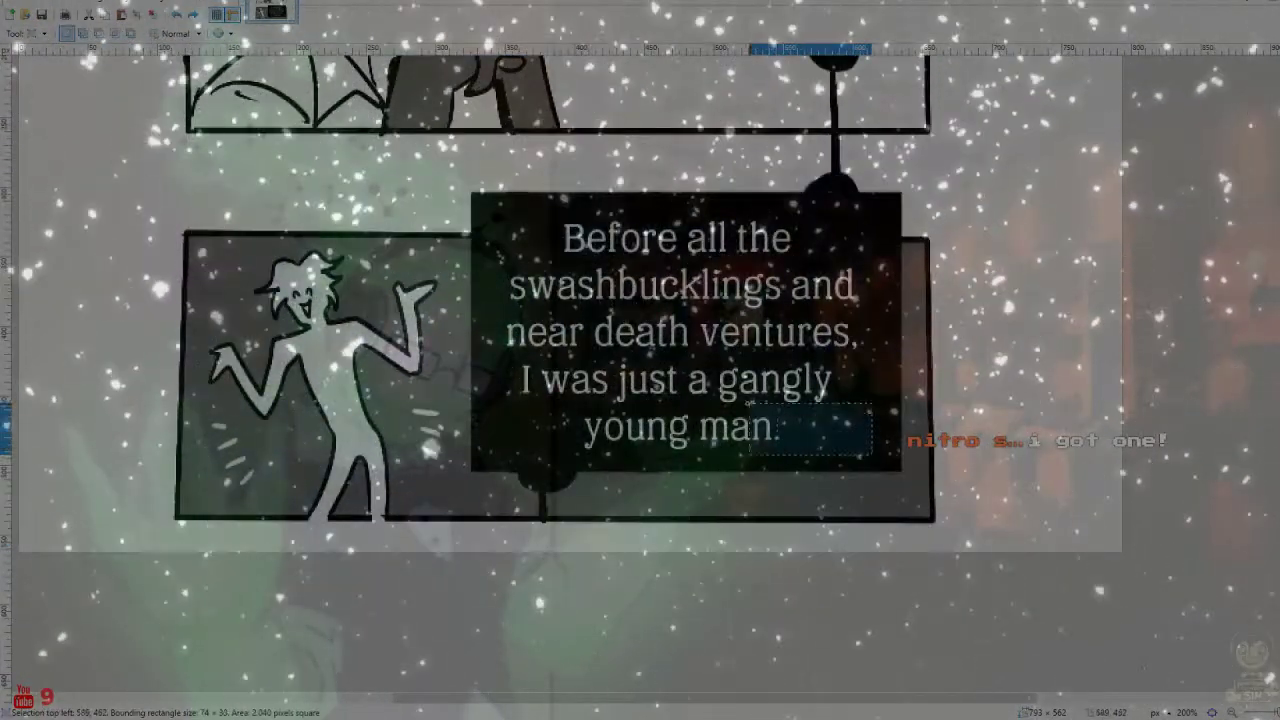
left_click_drag(495, 310, 872, 455)
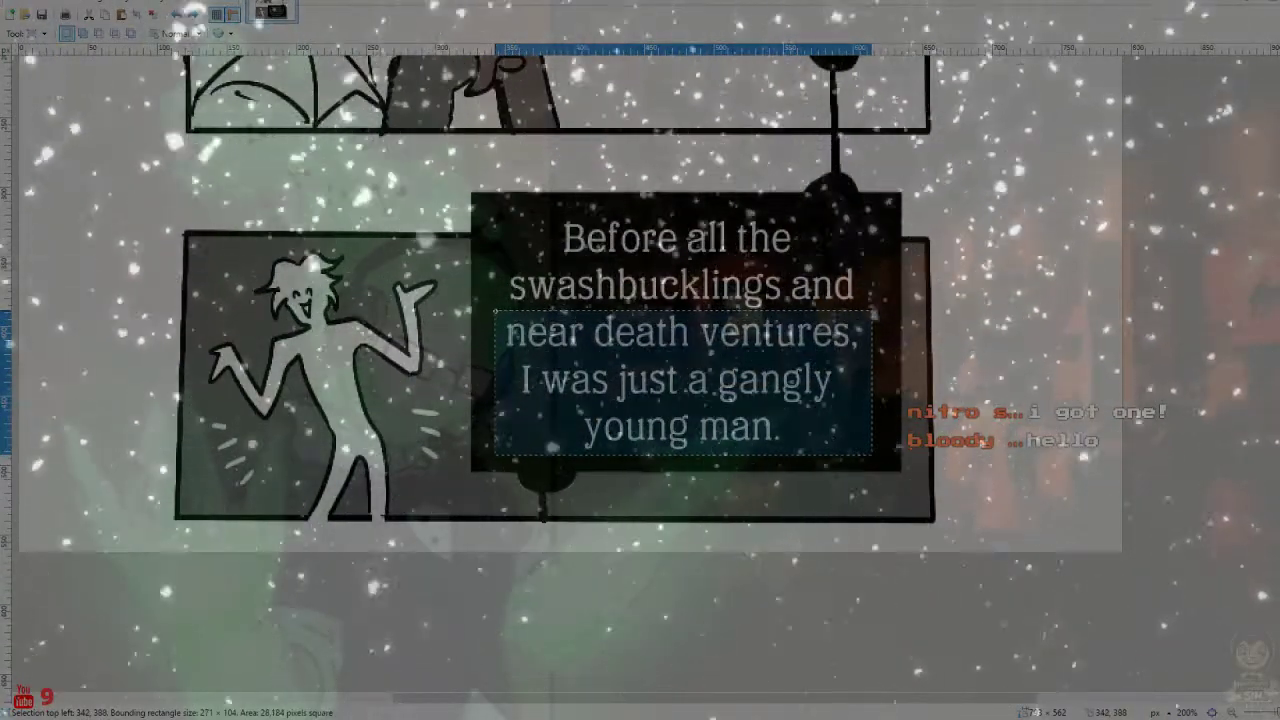
left_click(510, 358)
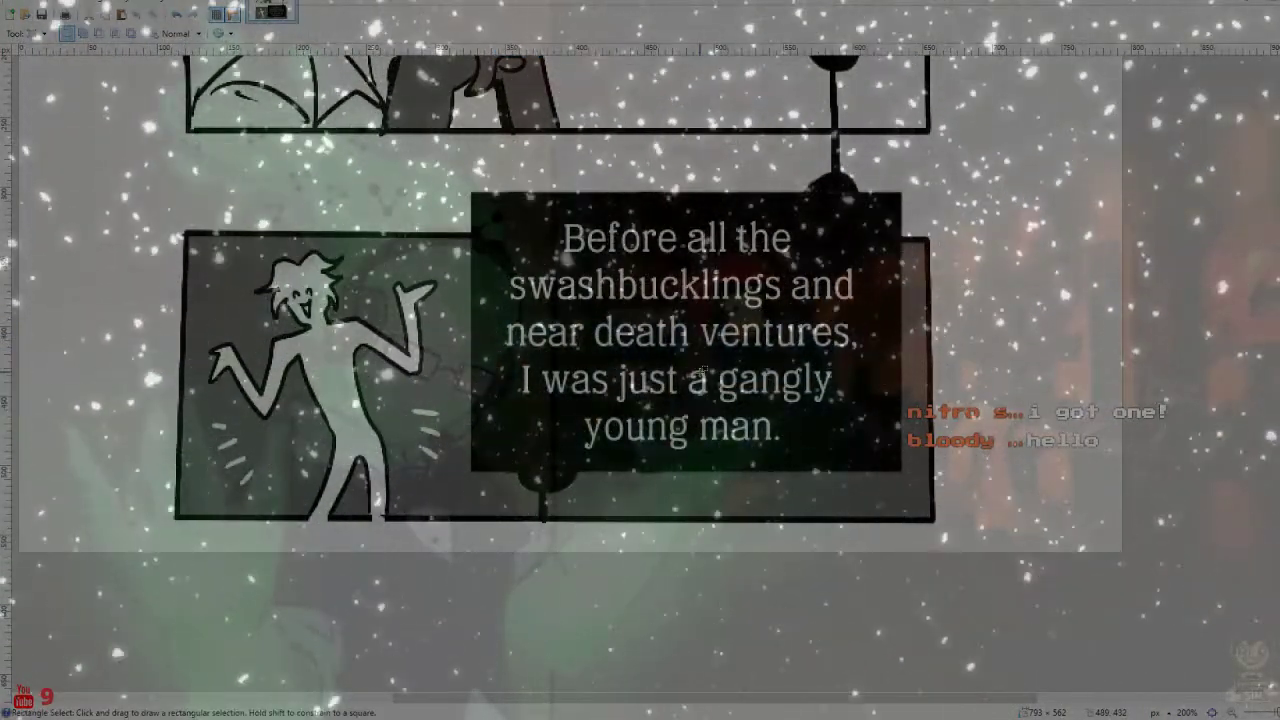
left_click_drag(506, 360, 869, 453)
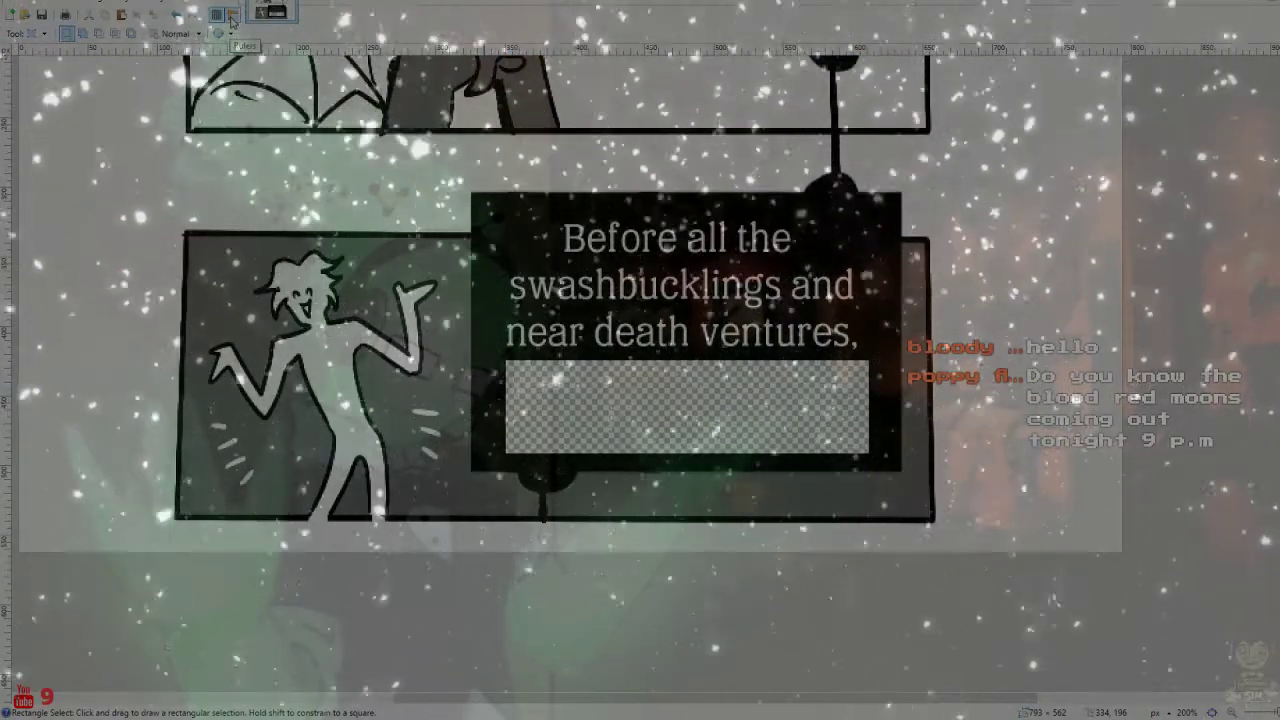
left_click(12, 2)
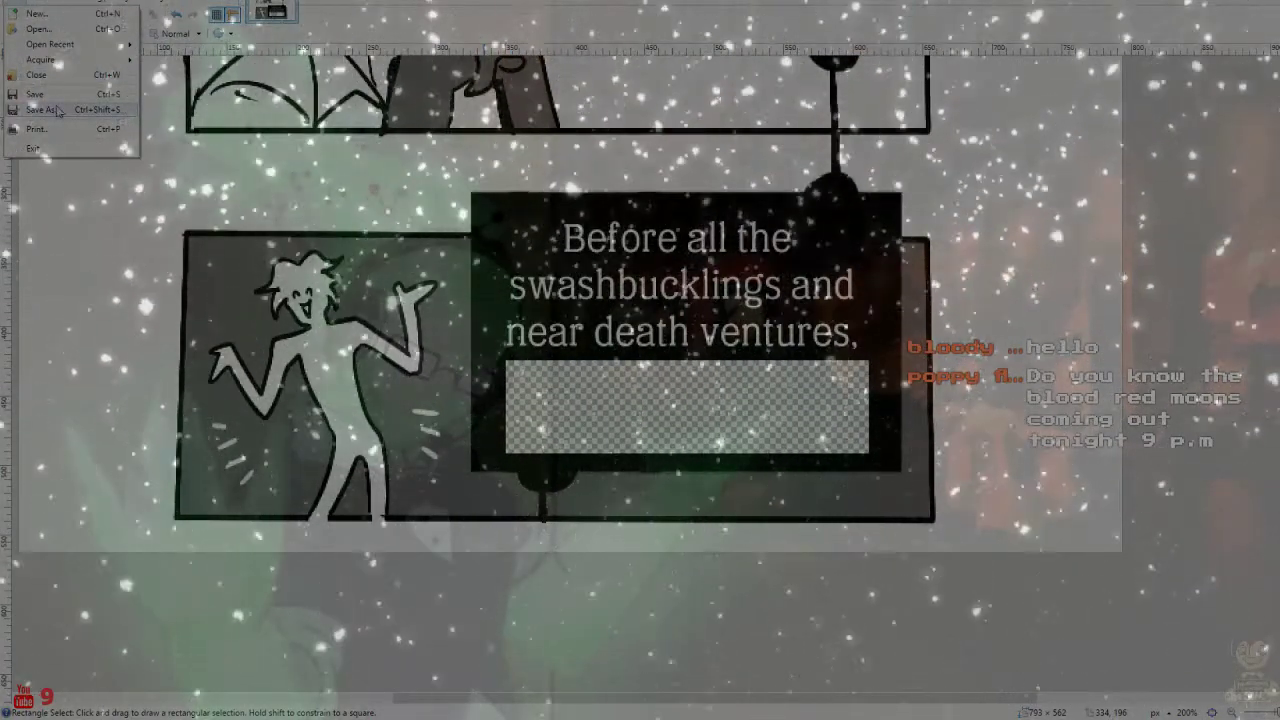
left_click(57, 107)
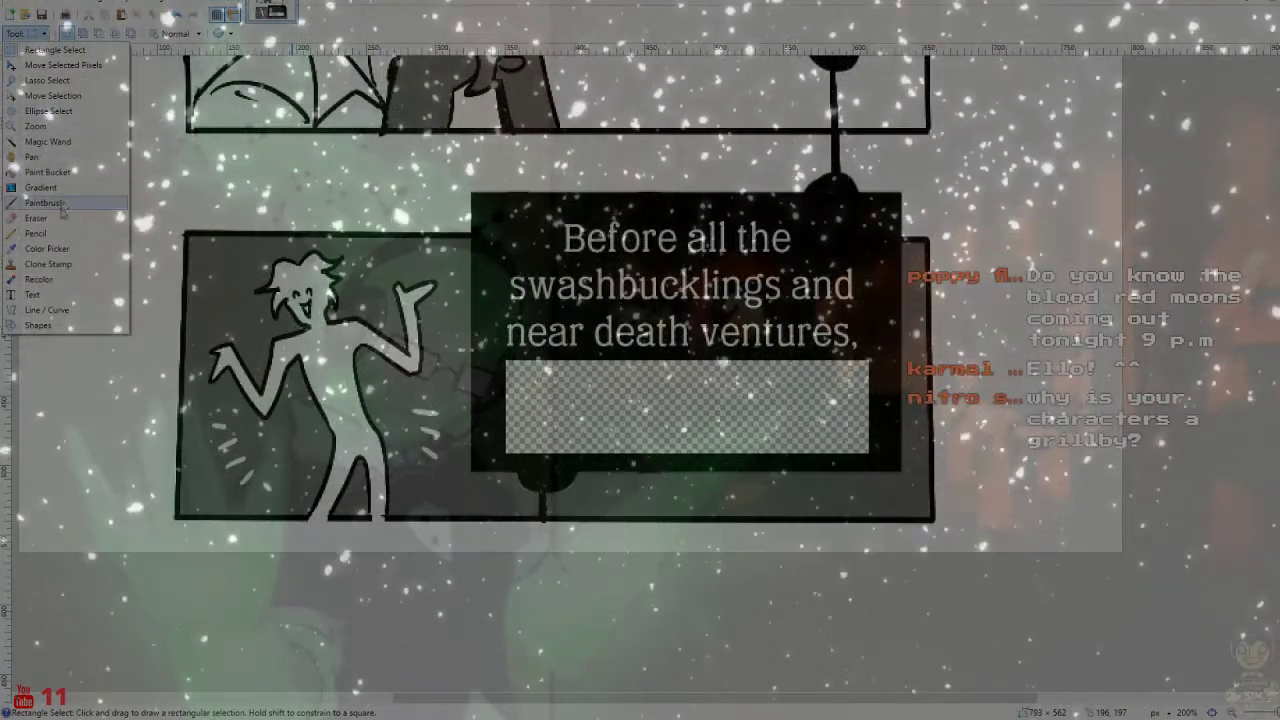
left_click(55, 174)
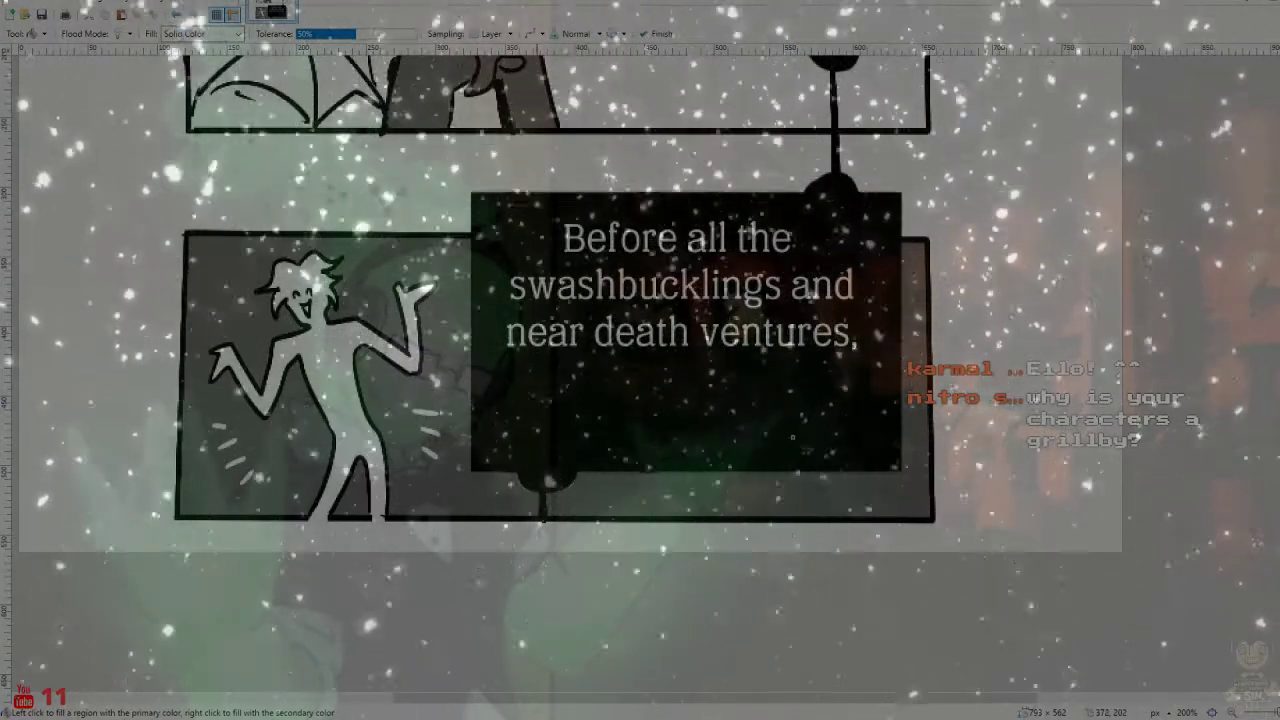
Blur and erase the caption lines "Before all the swashbucklings and near death ventures," and fill the cleared area with black
left_click(30, 4)
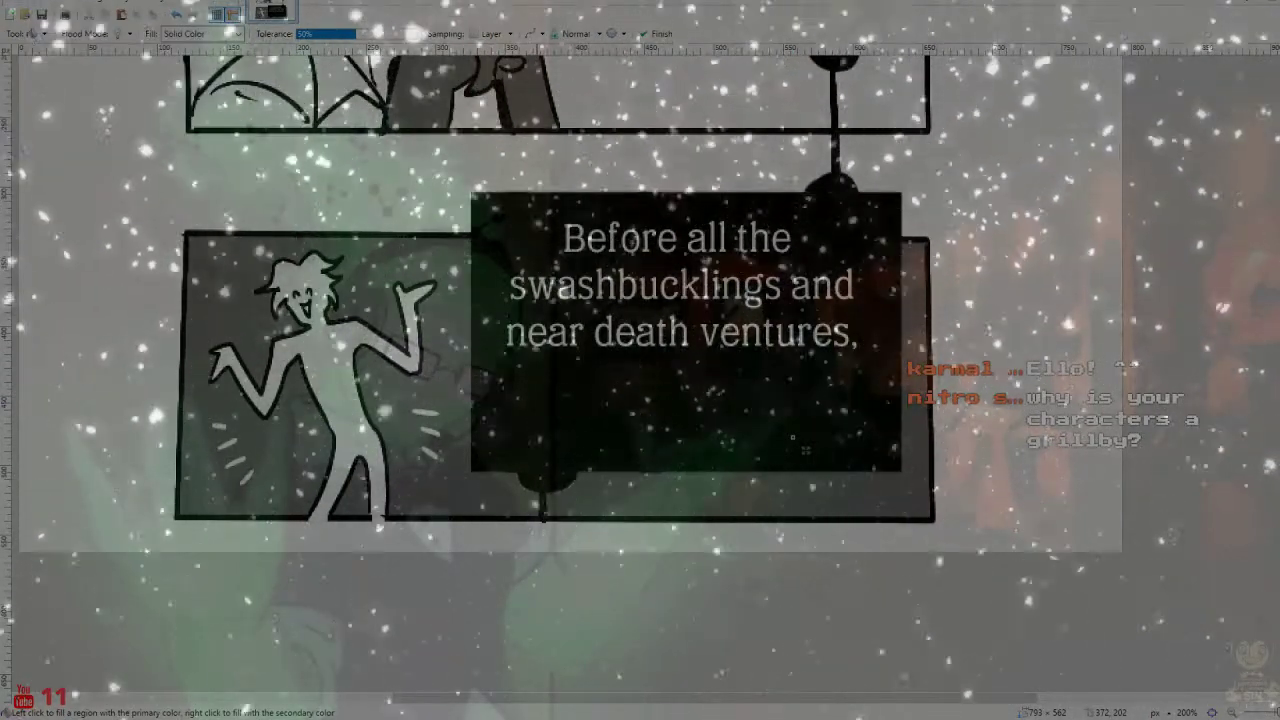
left_click(31, 33)
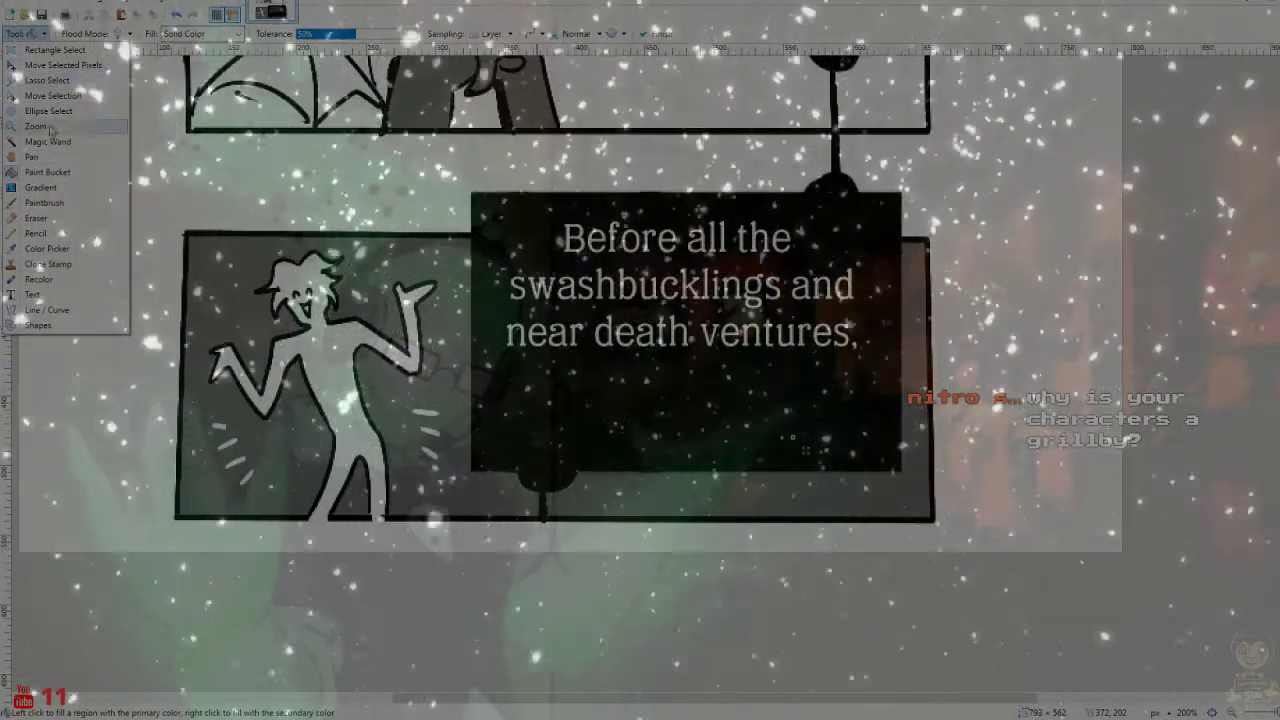
left_click(55, 49)
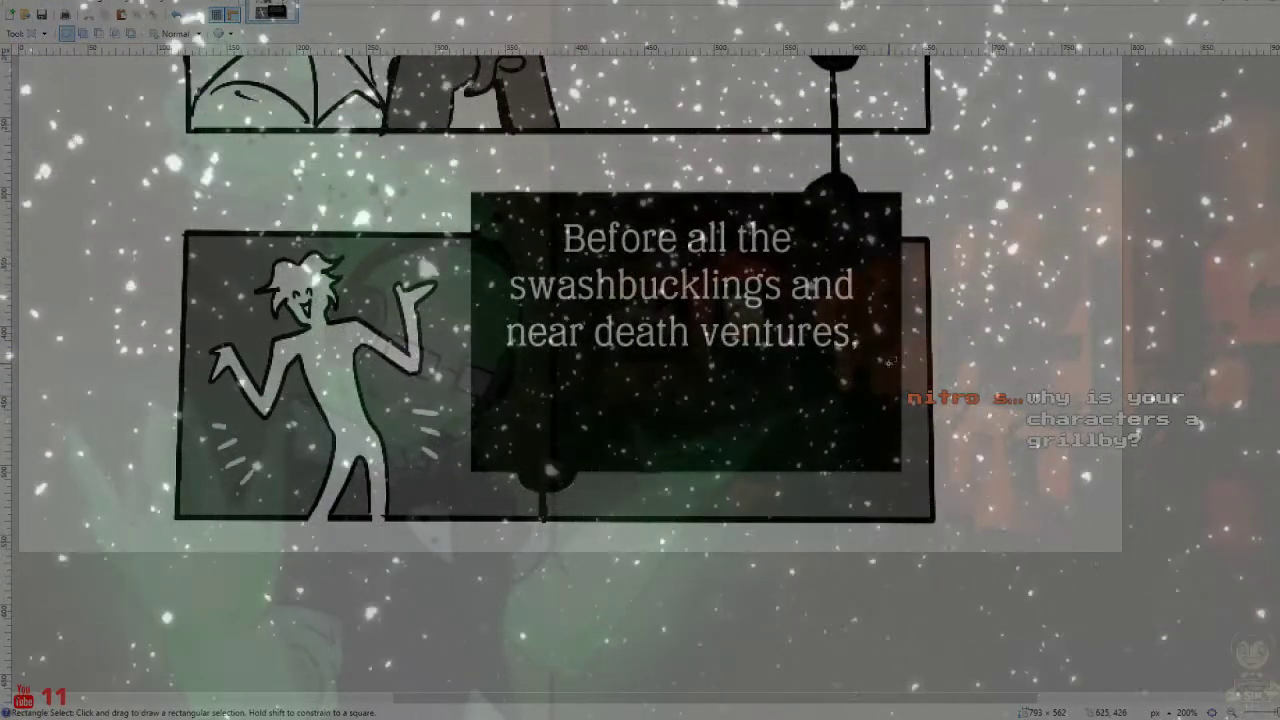
left_click_drag(888, 362, 493, 208)
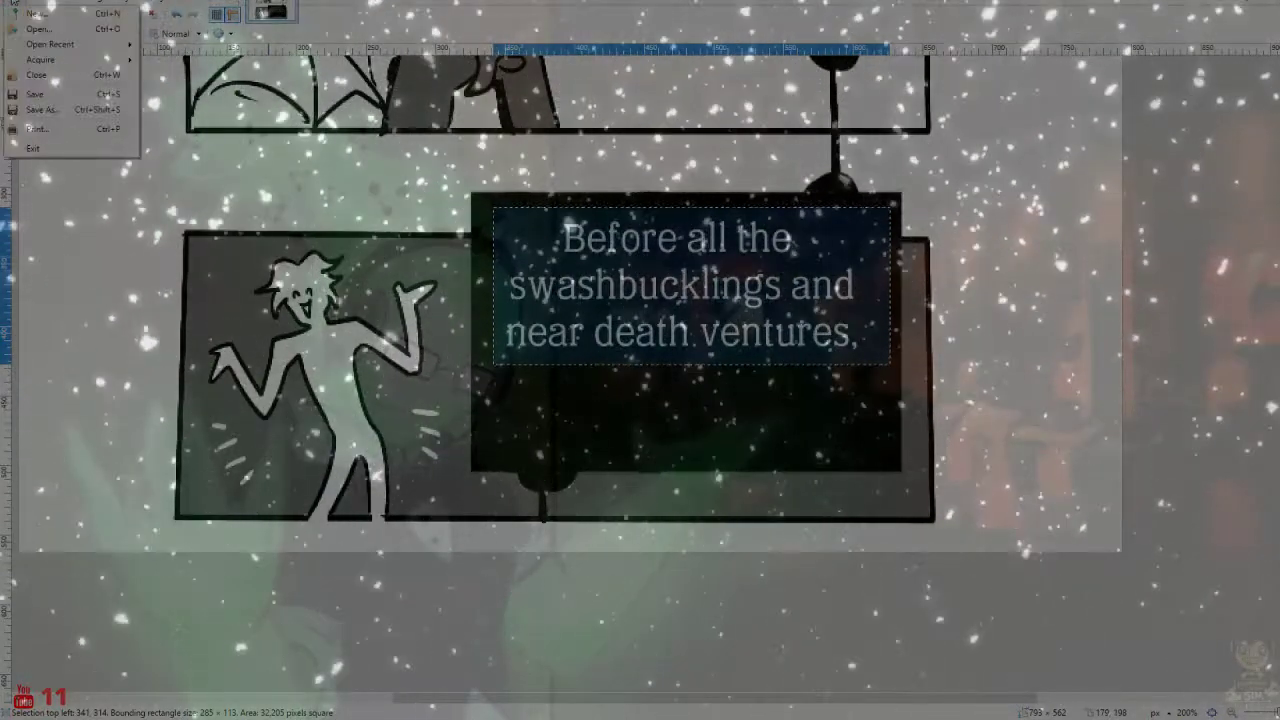
key("Escape")
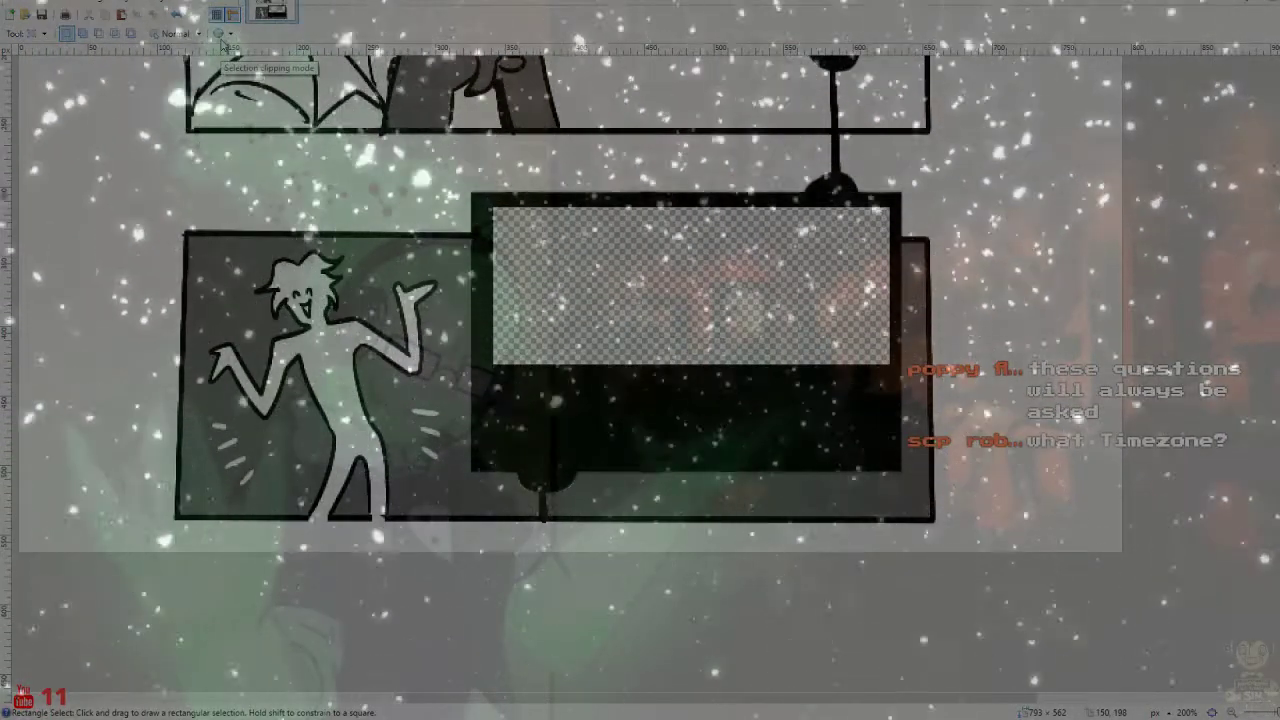
left_click(58, 5)
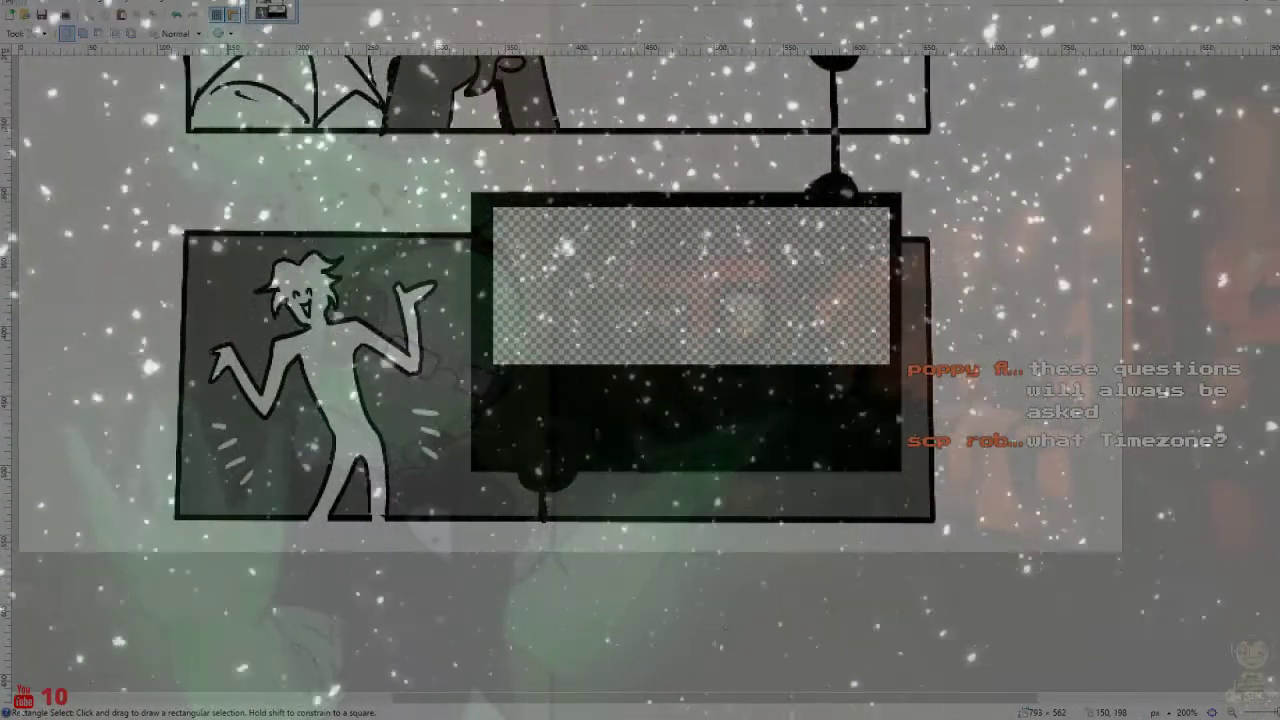
key("Escape")
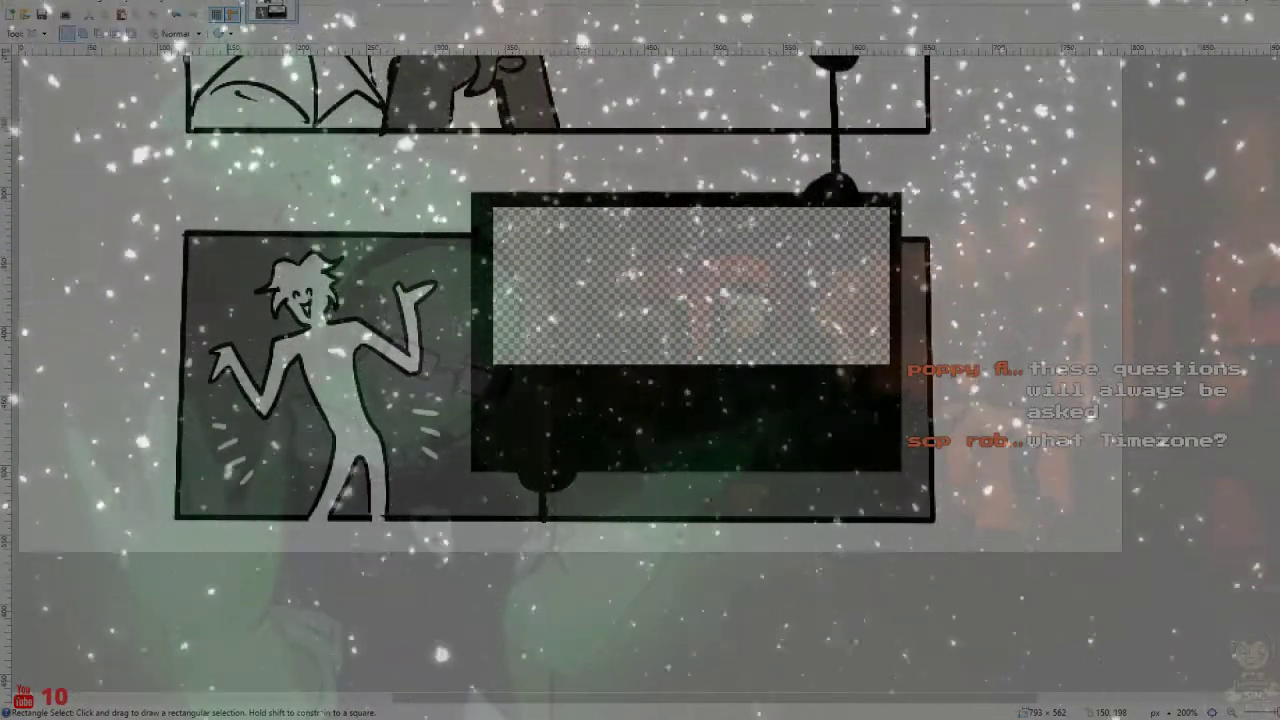
left_click(15, 33)
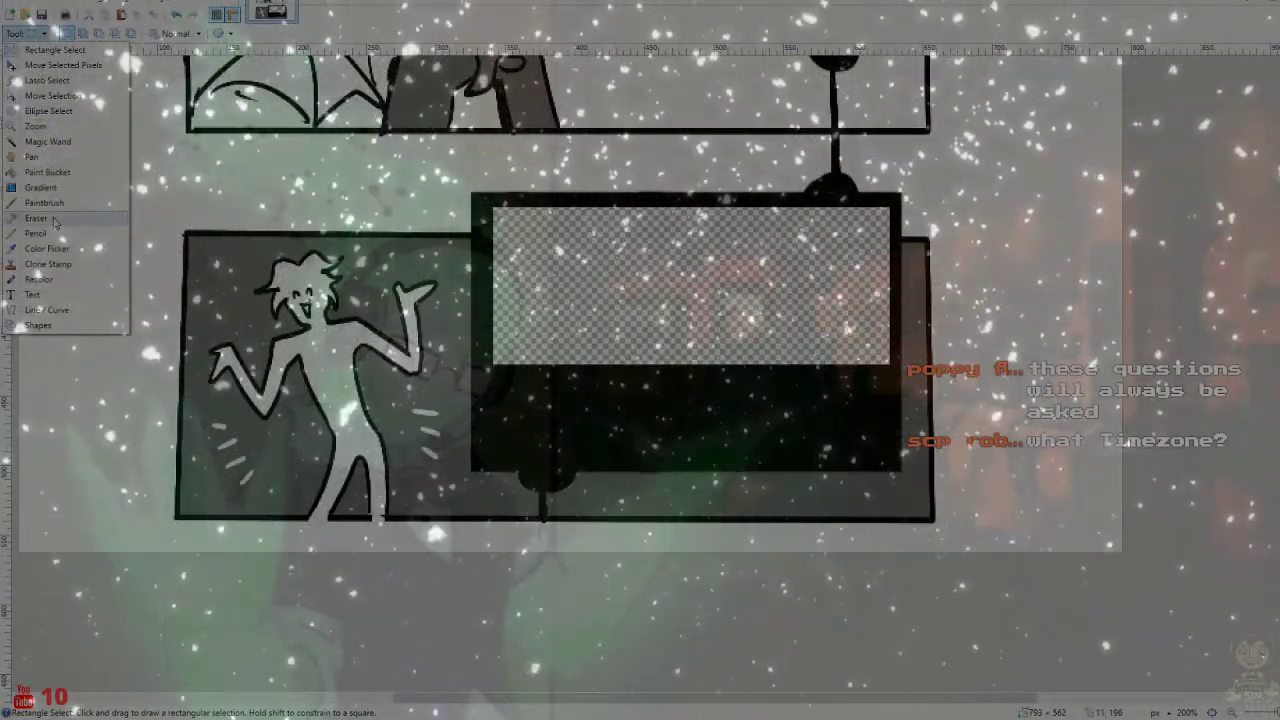
left_click(47, 172)
left_click(692, 325)
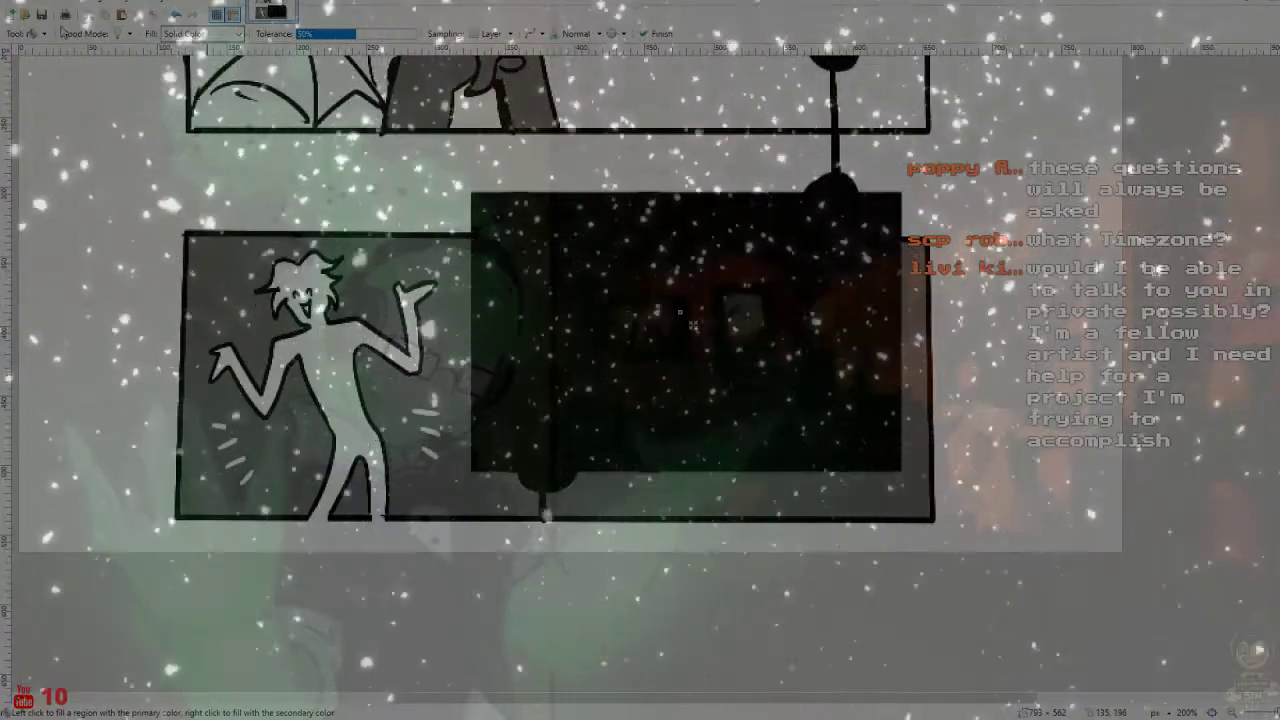
Save the version with the empty caption box, and go back to the blurred "Before all the swashbucklings" lines and save that version
left_click(13, 6)
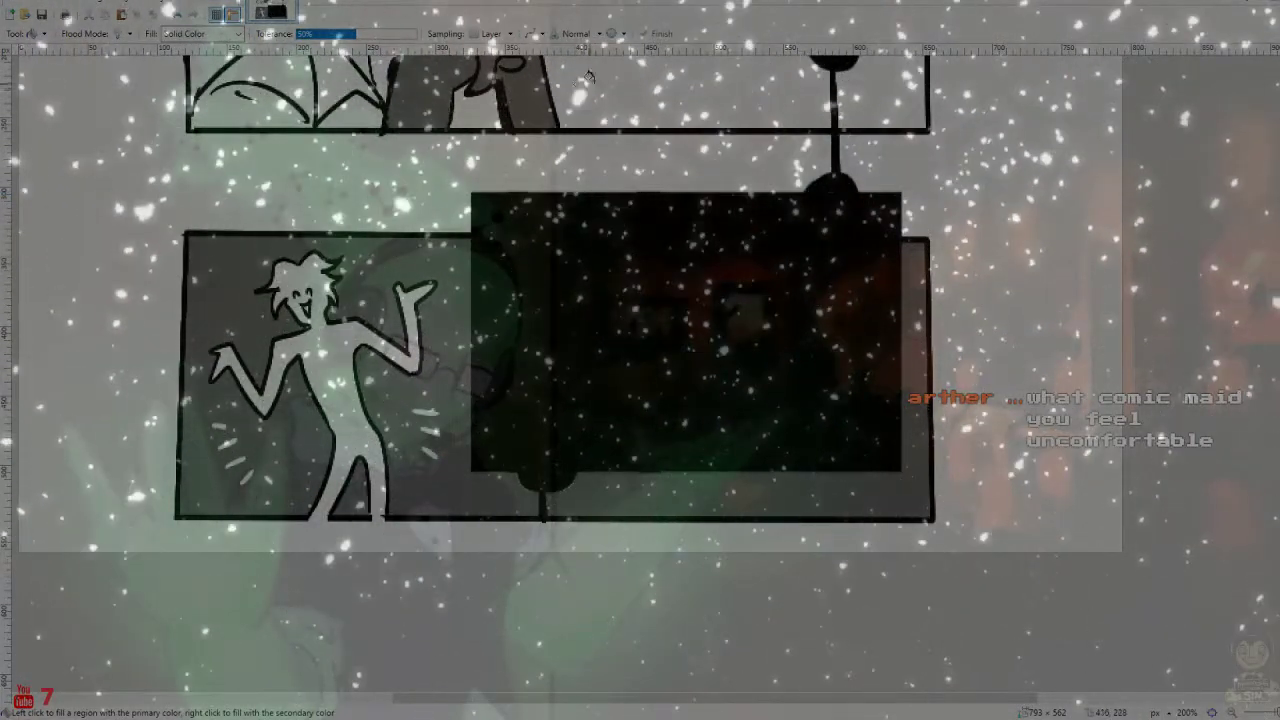
left_click(692, 324)
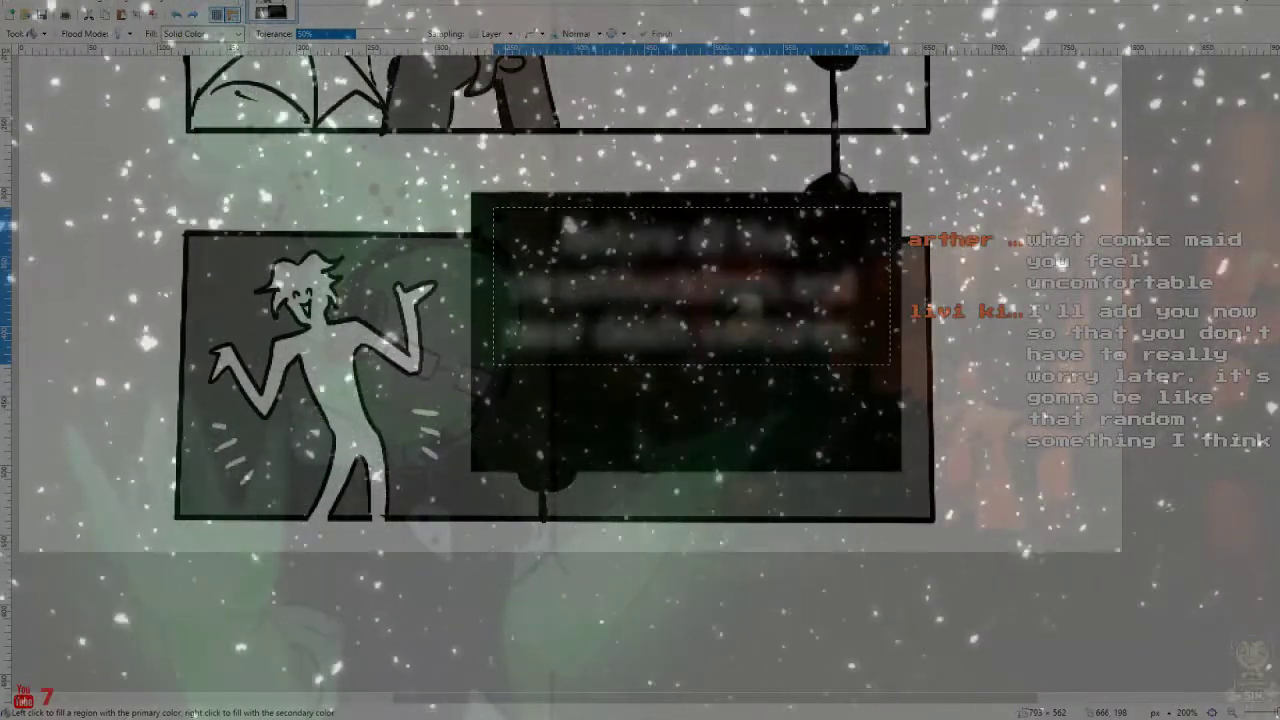
key("ctrl+s")
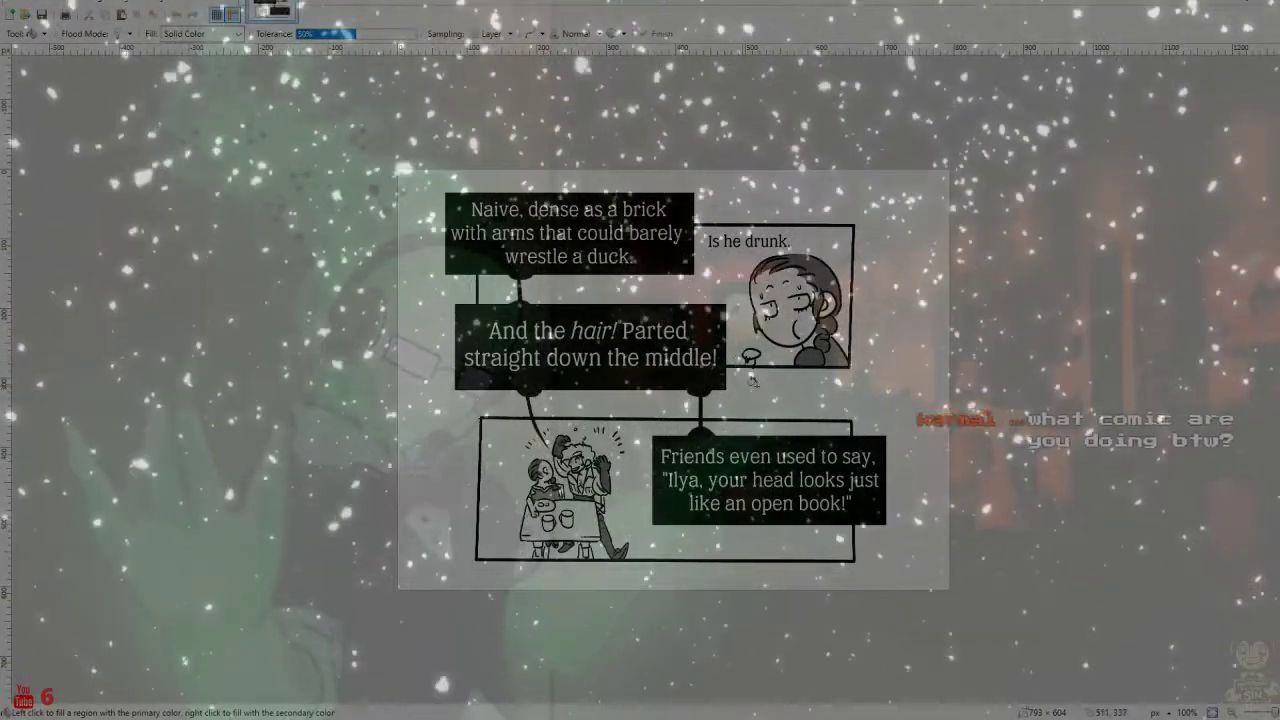
Erase the lower panel with the "Friends even used to say" caption from the new comic page and fill the cleared area with white
scroll(828, 432, "up", 3)
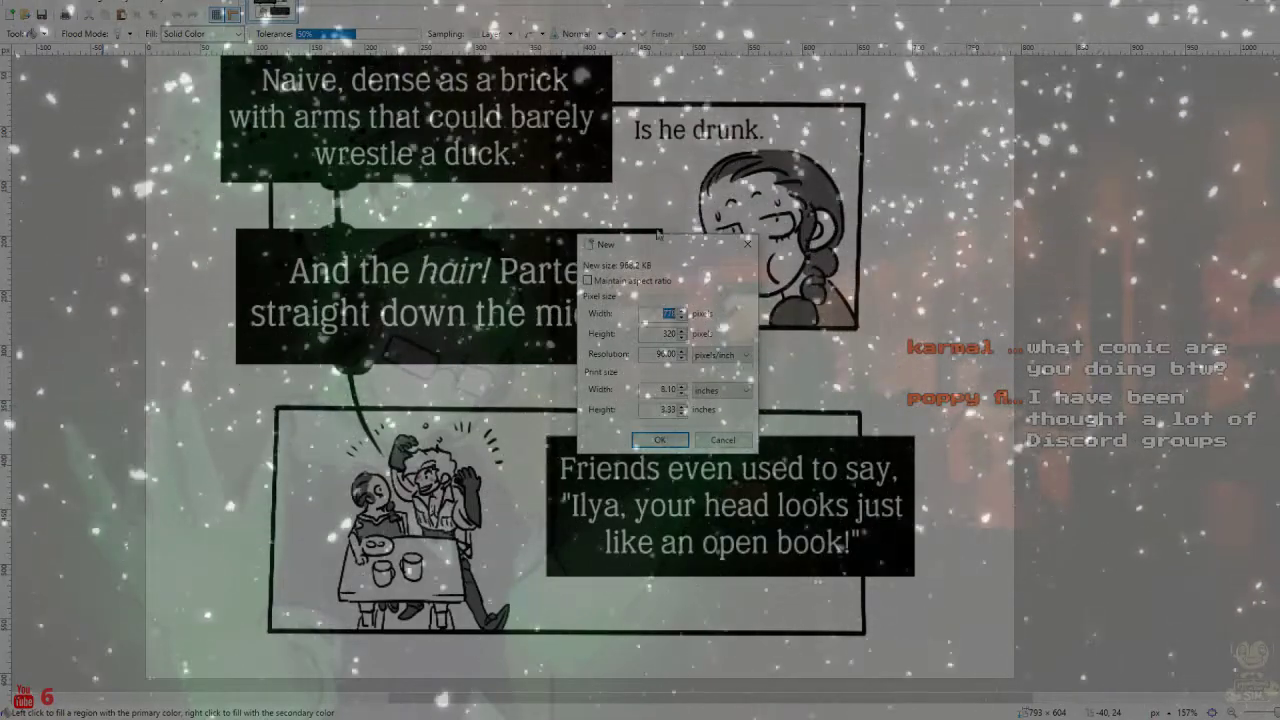
left_click(720, 439)
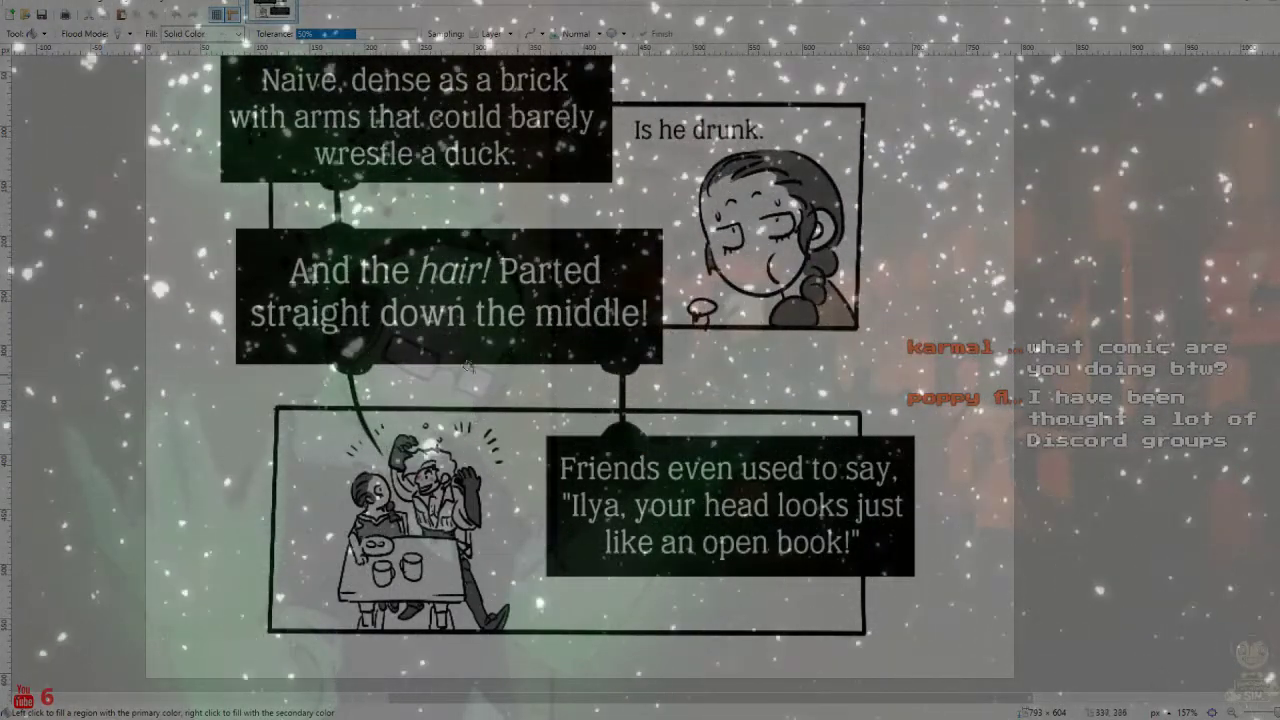
left_click(55, 49)
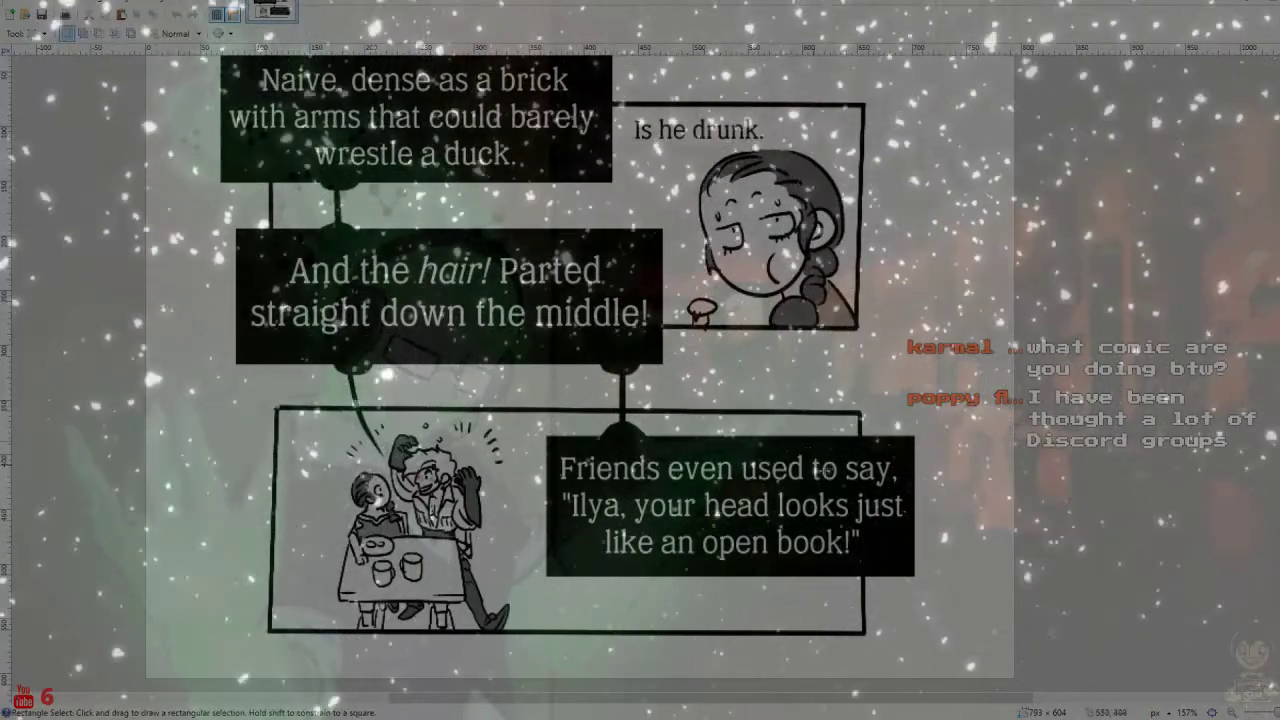
left_click_drag(955, 638, 445, 430)
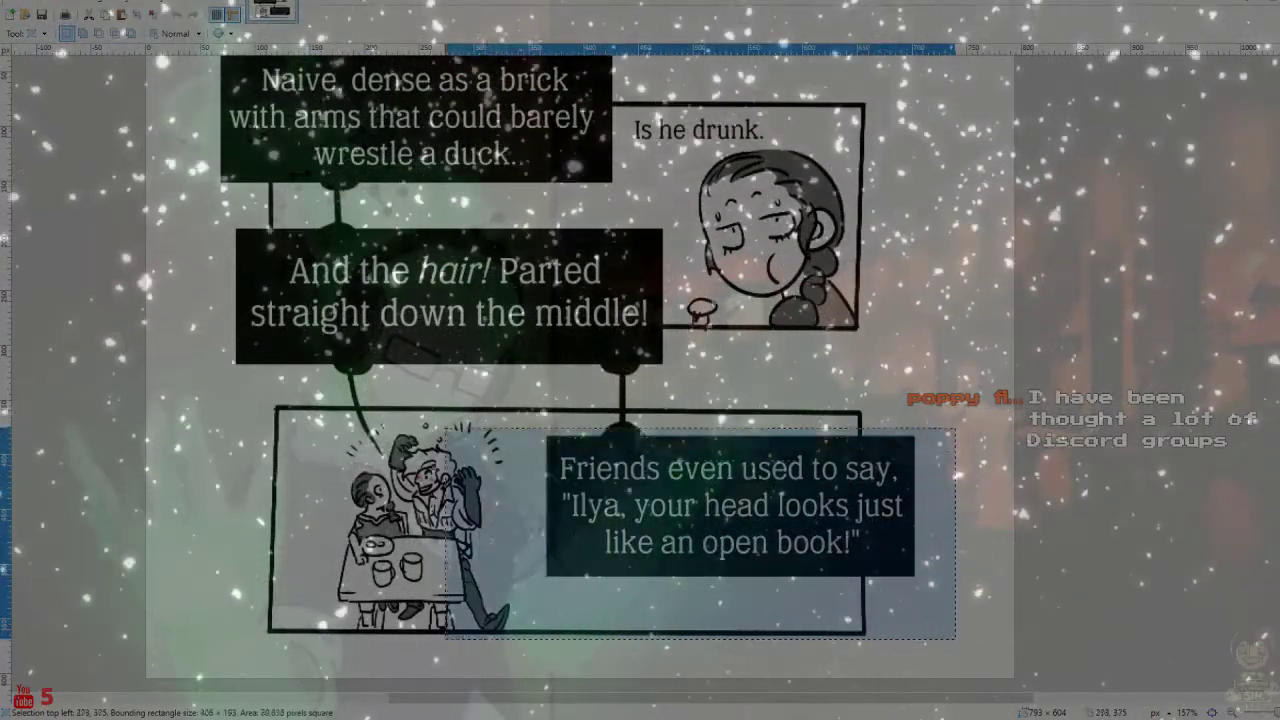
left_click_drag(340, 393, 195, 331)
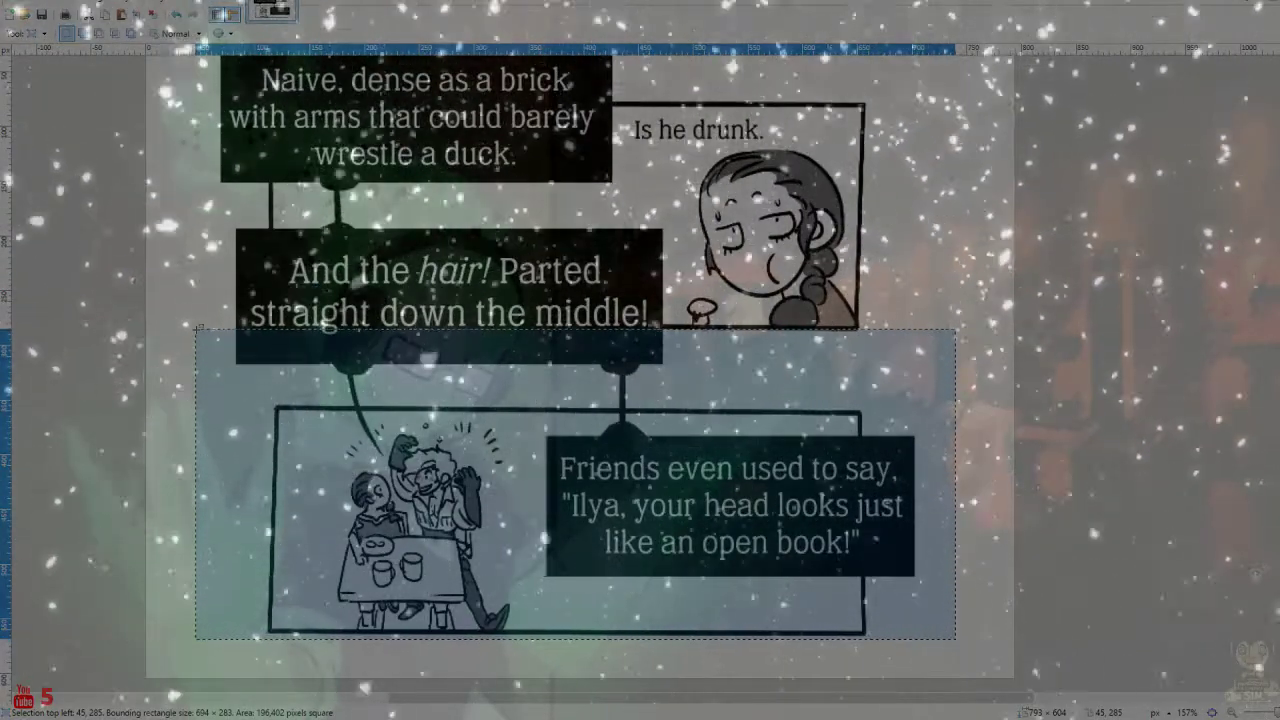
key("Delete")
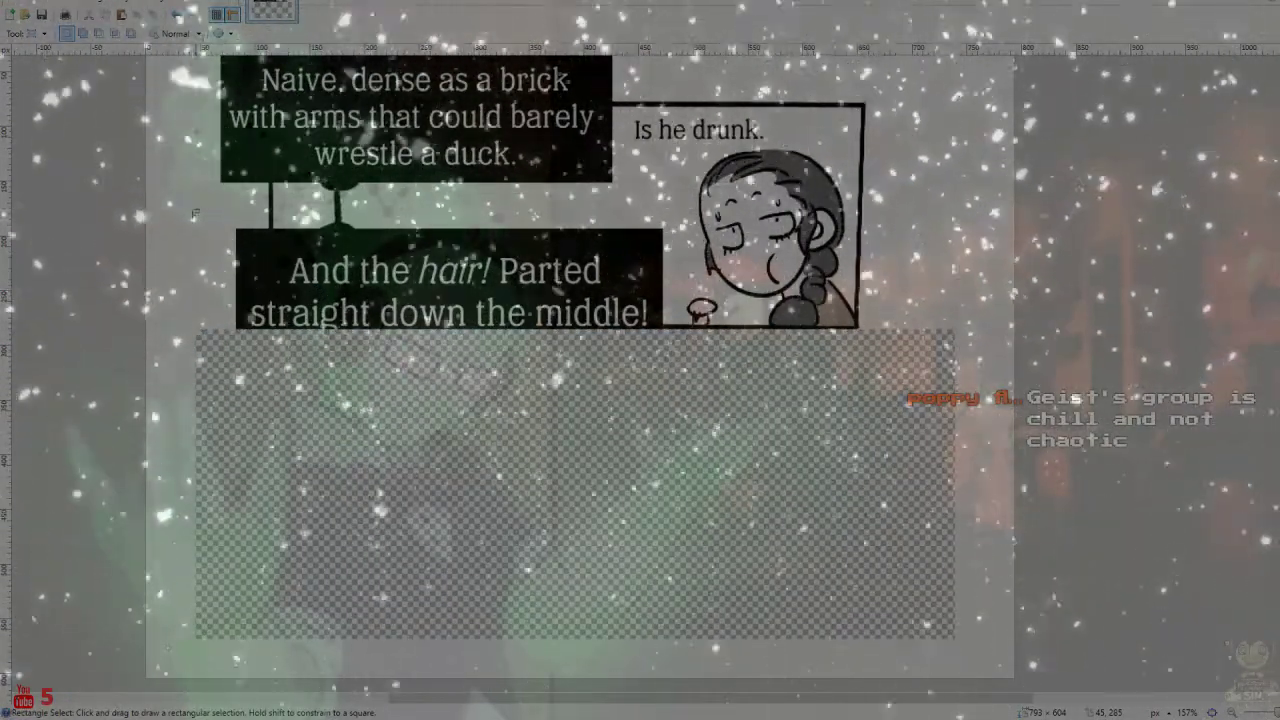
left_click(45, 34)
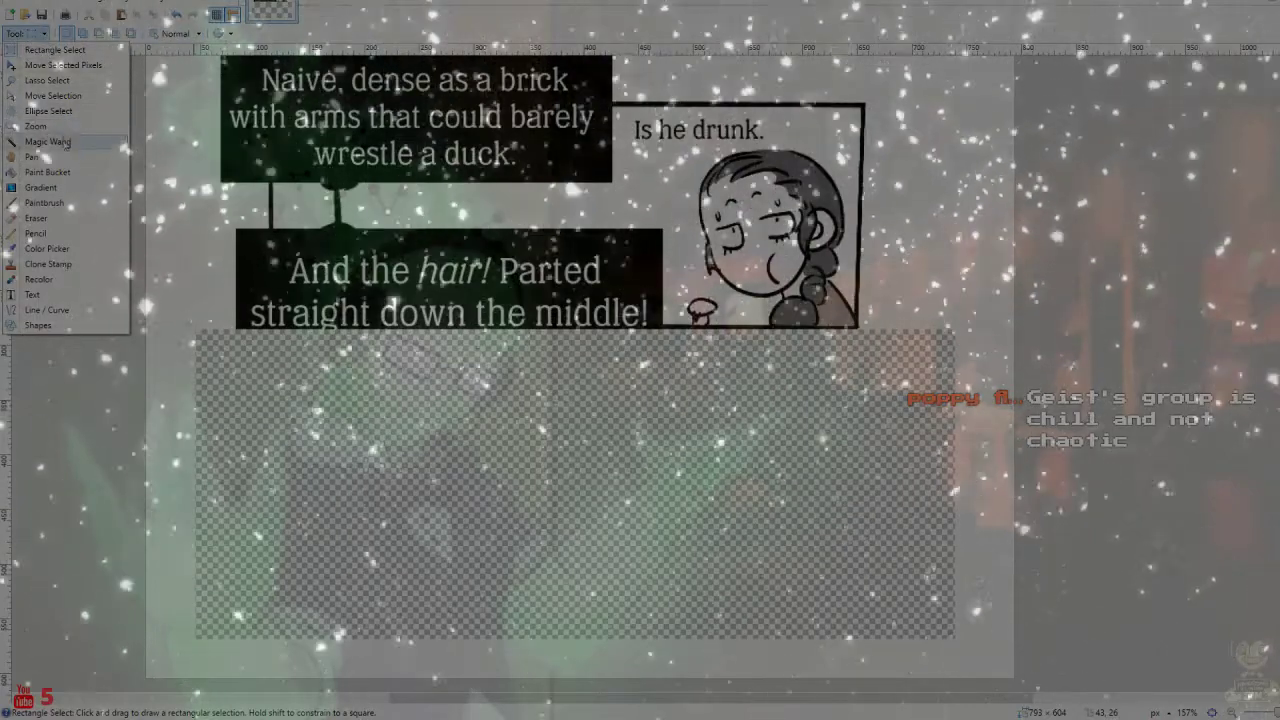
left_click(47, 172)
left_click(366, 408)
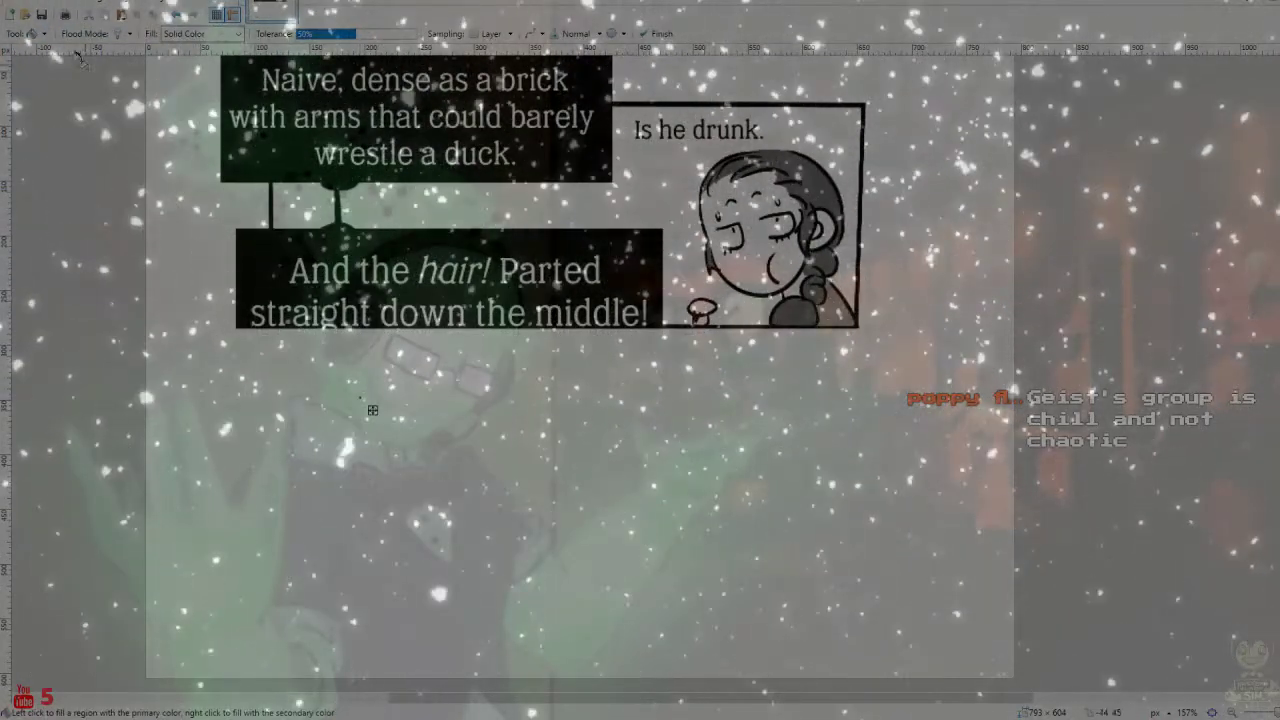
Erase the part of the "And the hair!" caption box that sticks out past the panel's left border and fill it with white
left_click(52, 50)
left_click_drag(209, 205, 269, 384)
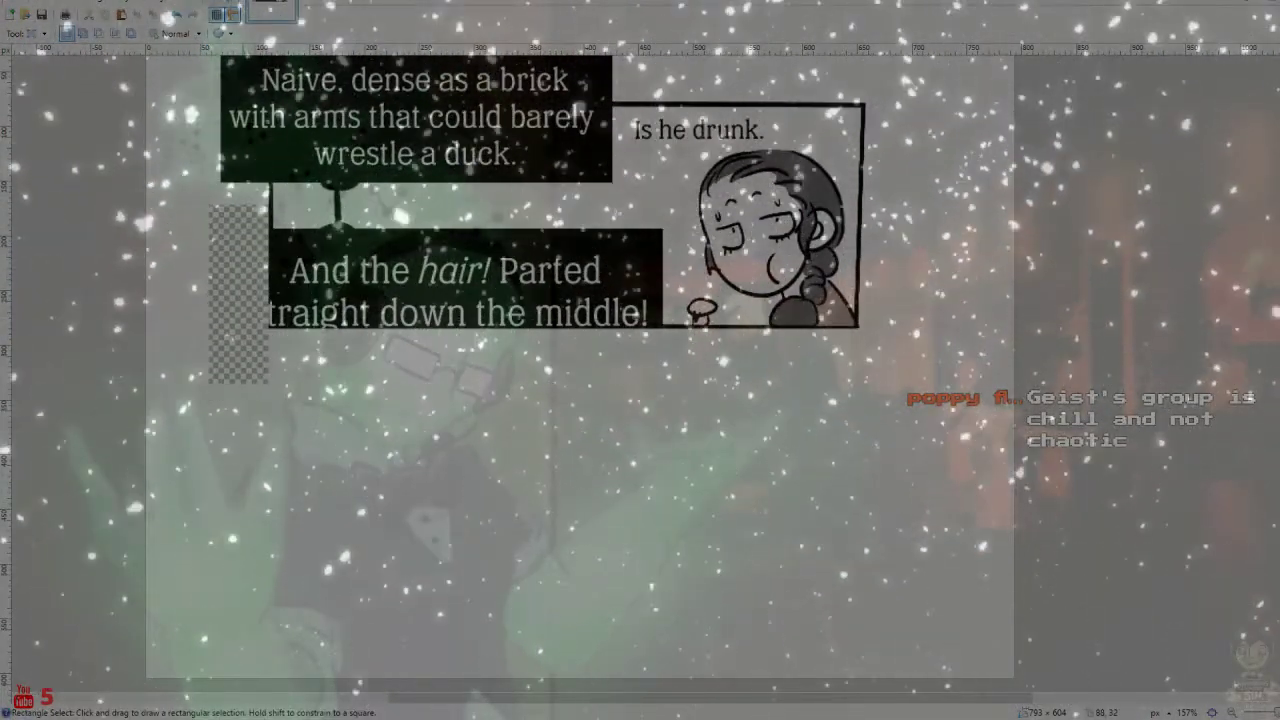
left_click(45, 34)
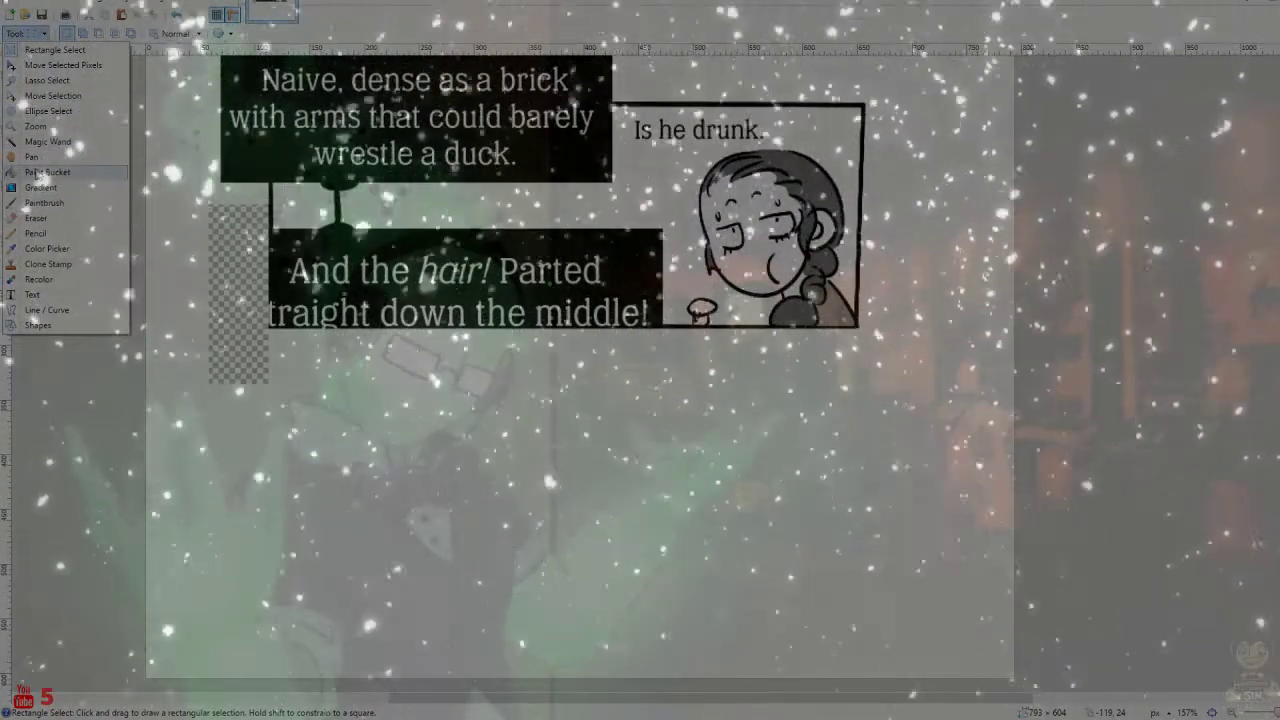
left_click(37, 172)
left_click(234, 334)
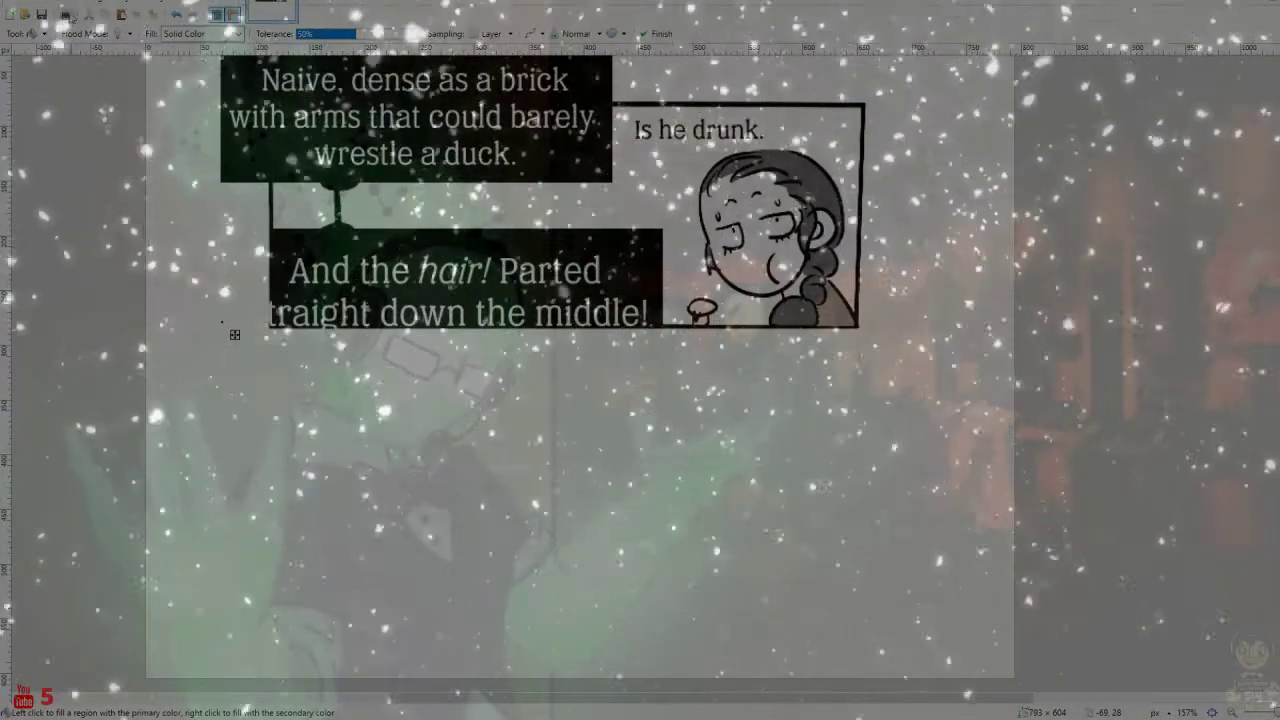
Erase the rest of the "And the hair! Parted straight down the middle!" caption box inside the panel and fill it with white
left_click(45, 34)
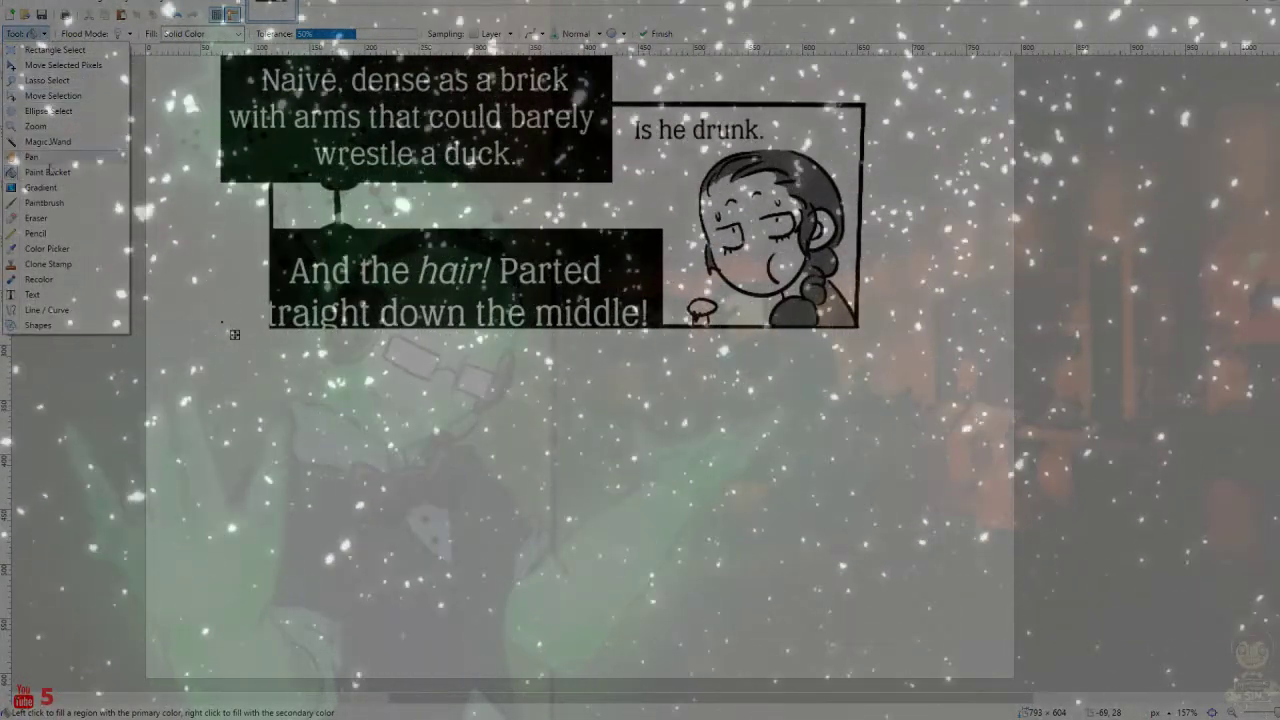
left_click(55, 49)
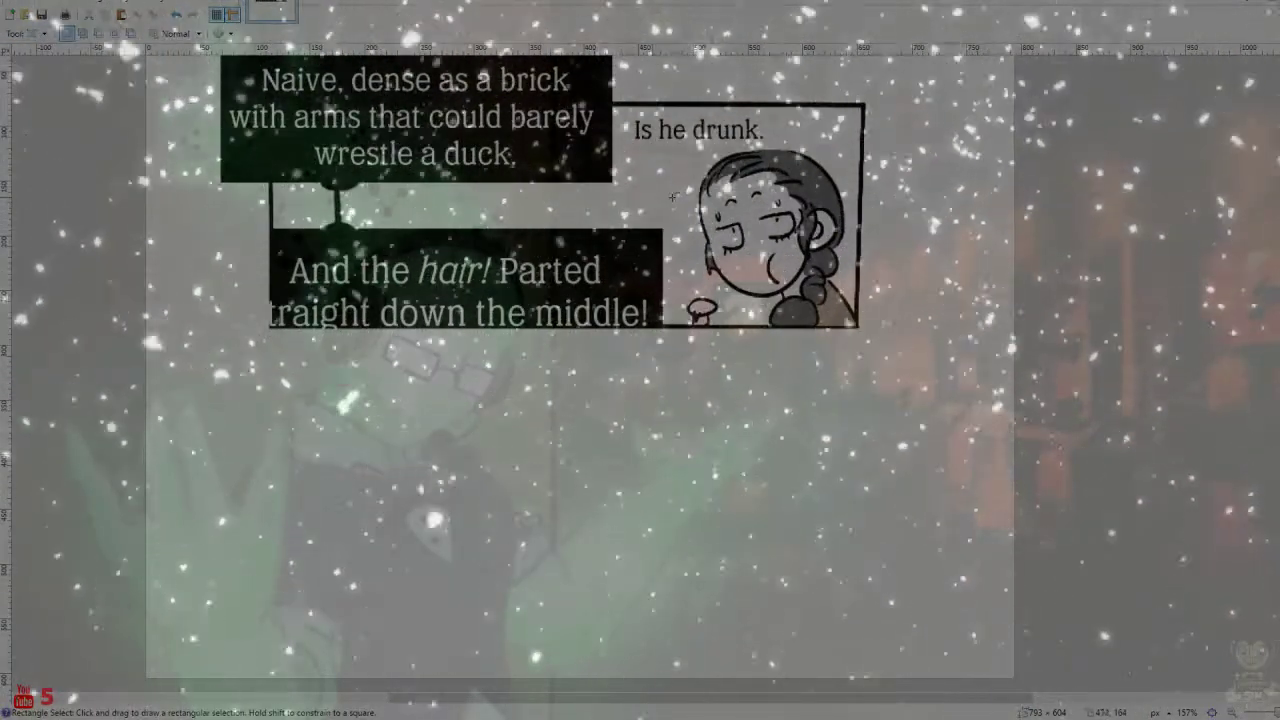
left_click_drag(680, 186, 273, 322)
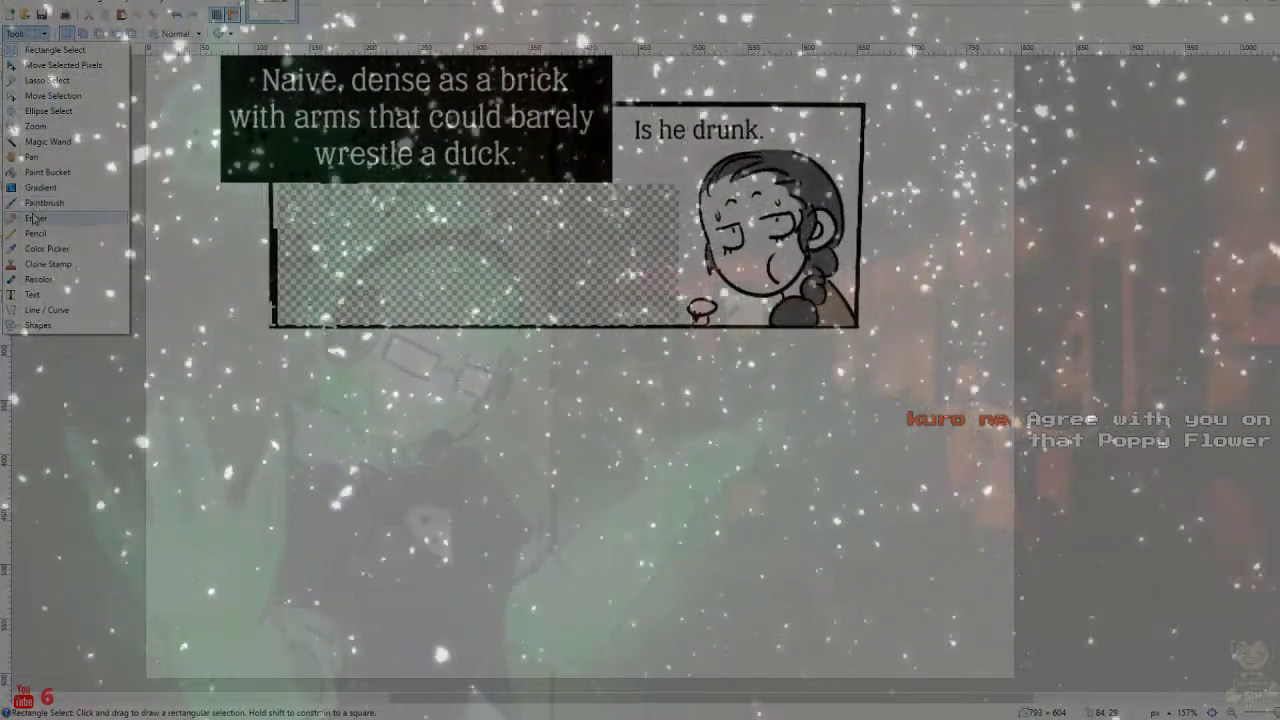
left_click(45, 172)
left_click(348, 255)
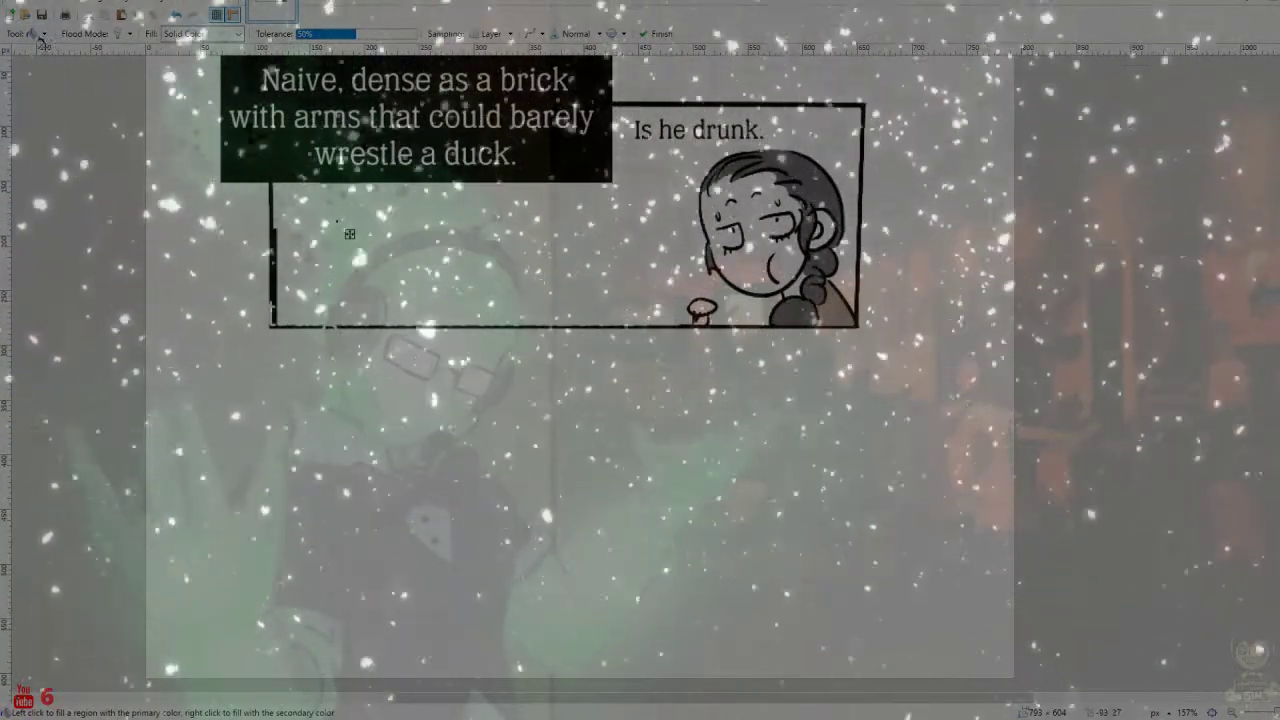
Erase the leftover dark strip along the inside of the panel's left border and fill the cleared area with white
left_click(44, 34)
left_click(40, 58)
left_click_drag(410, 199, 272, 330)
key("Delete")
key("ctrl+d")
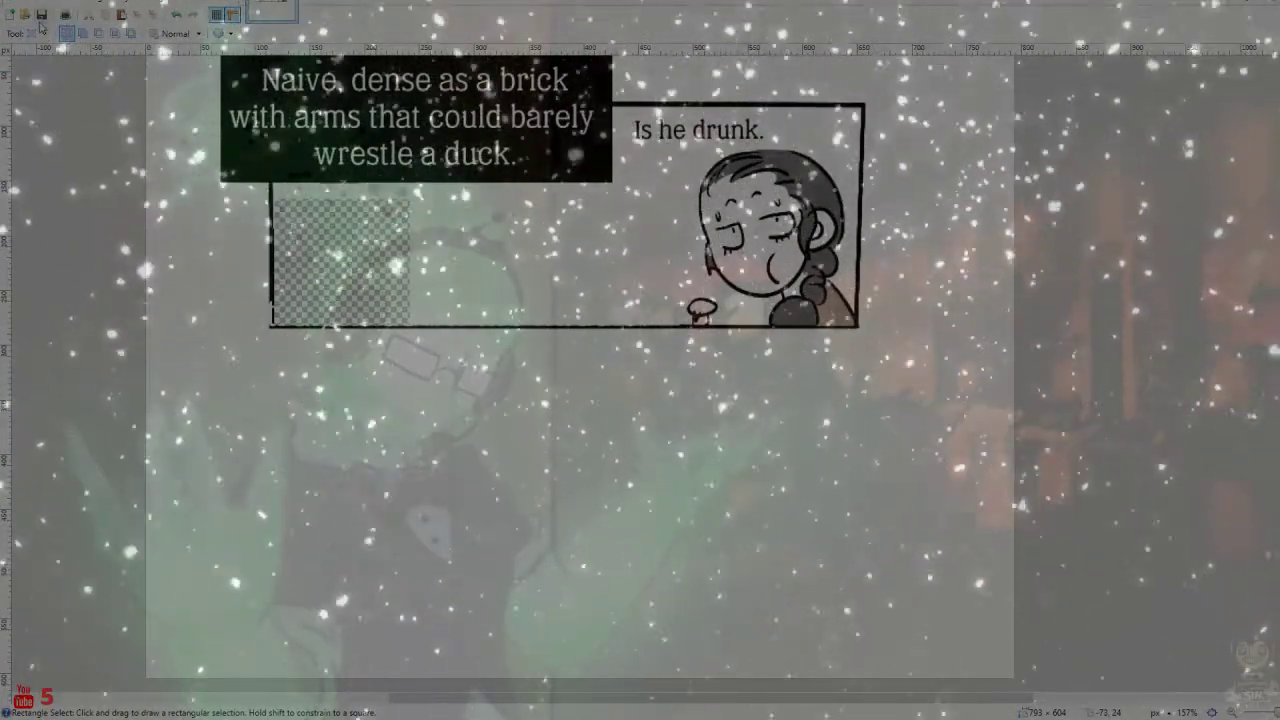
left_click(60, 172)
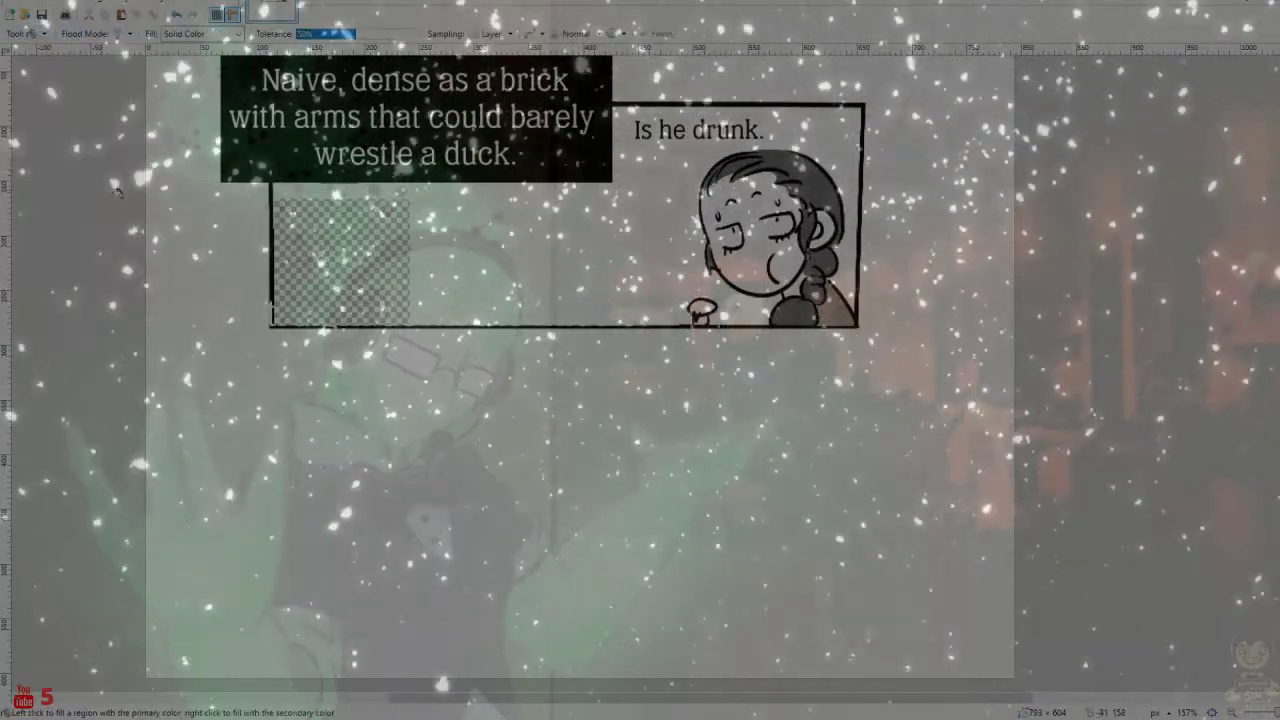
left_click(326, 228)
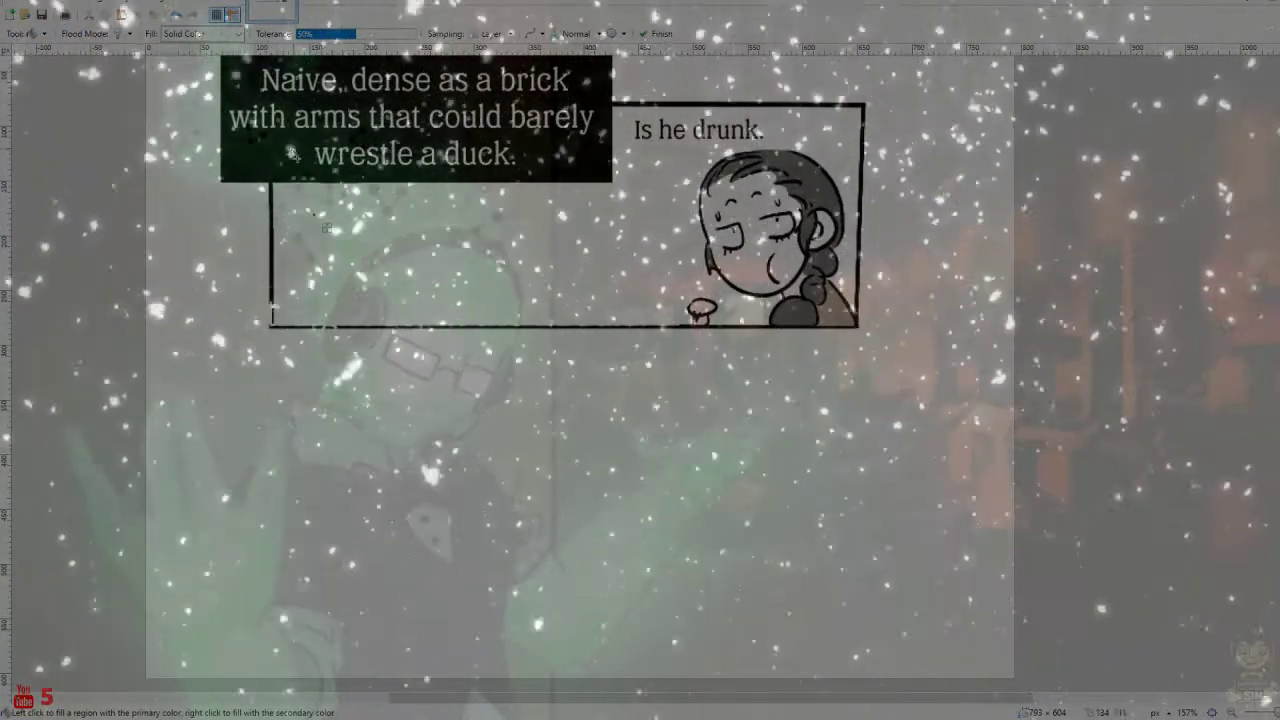
Blur the "Is he drunk." text beside the woman with Gaussian Blur
scroll(326, 228, "up", 2)
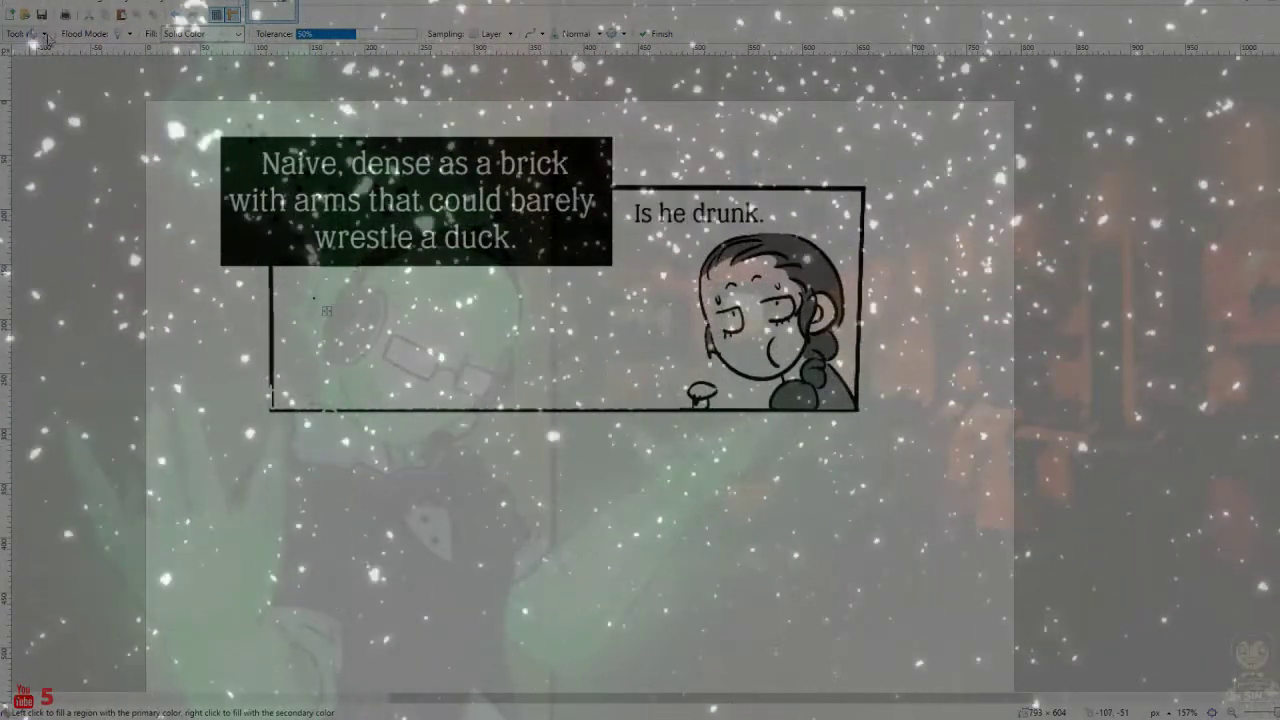
left_click(30, 33)
key("s")
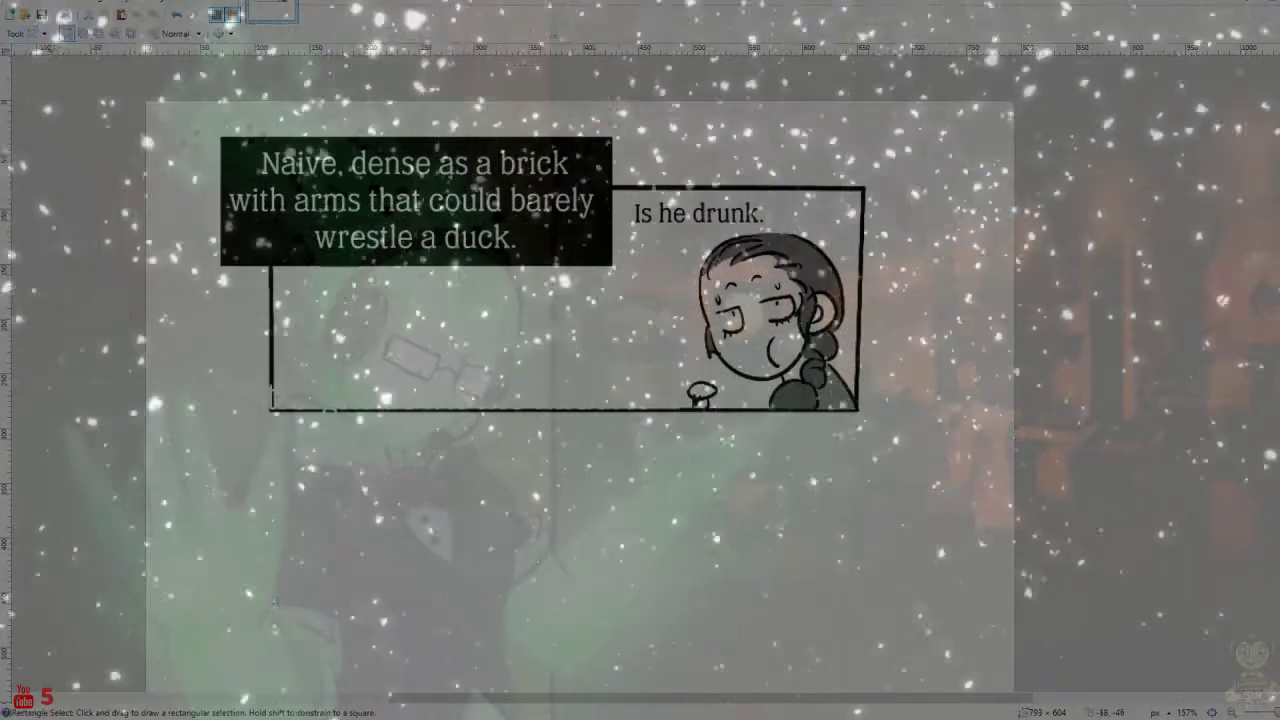
left_click_drag(626, 198, 771, 229)
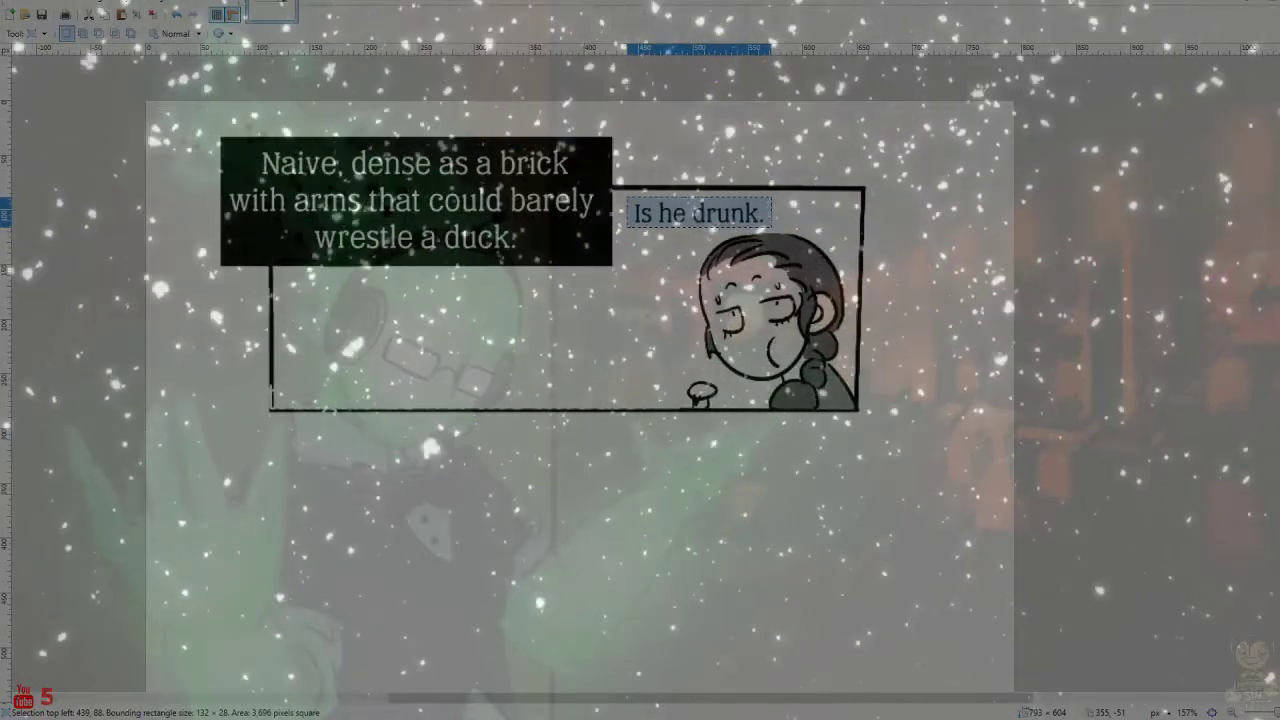
left_click(228, 8)
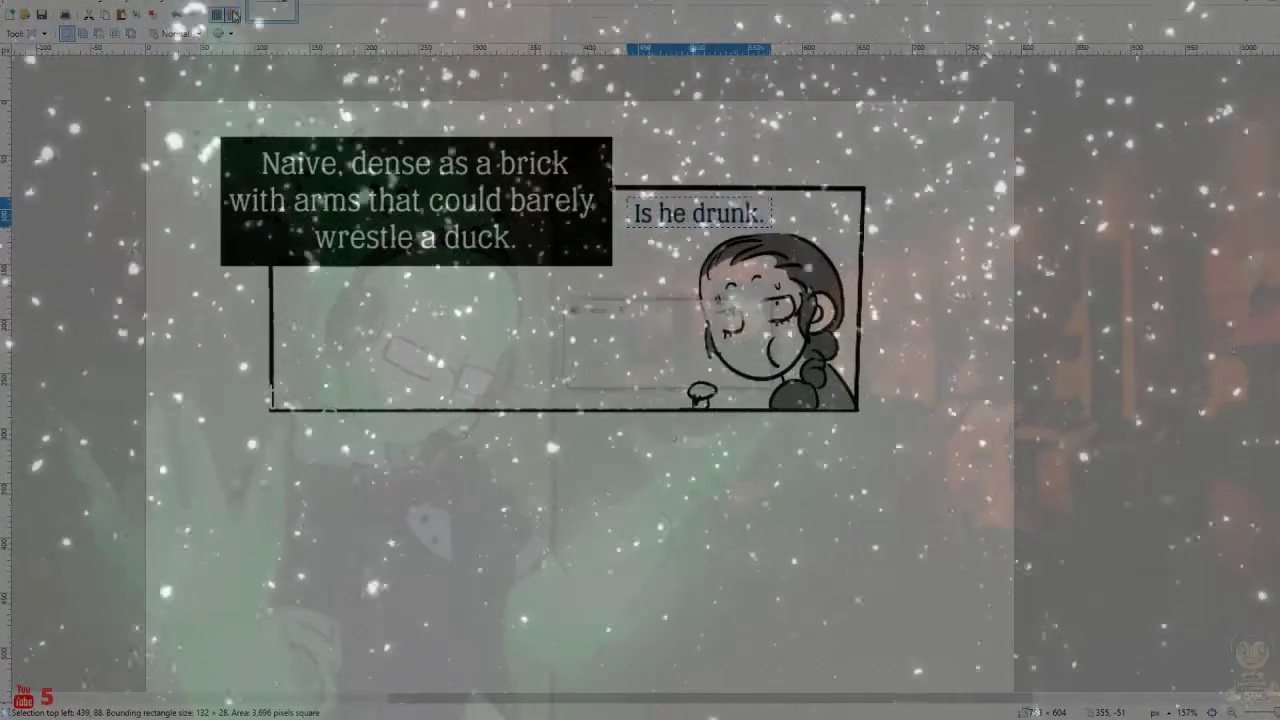
Erase the blurred "Is he drunk." text, undo the black fill of the gap and fill it with white instead
key("Delete")
key("ctrl+d")
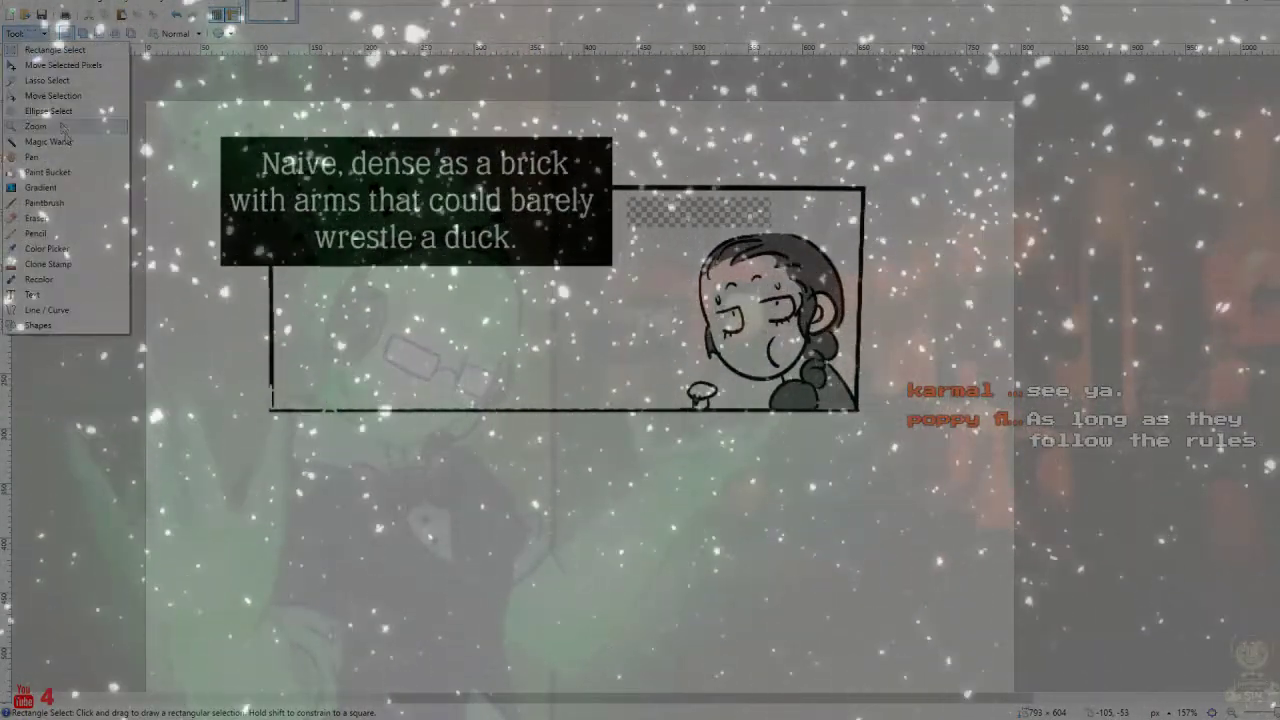
left_click(64, 171)
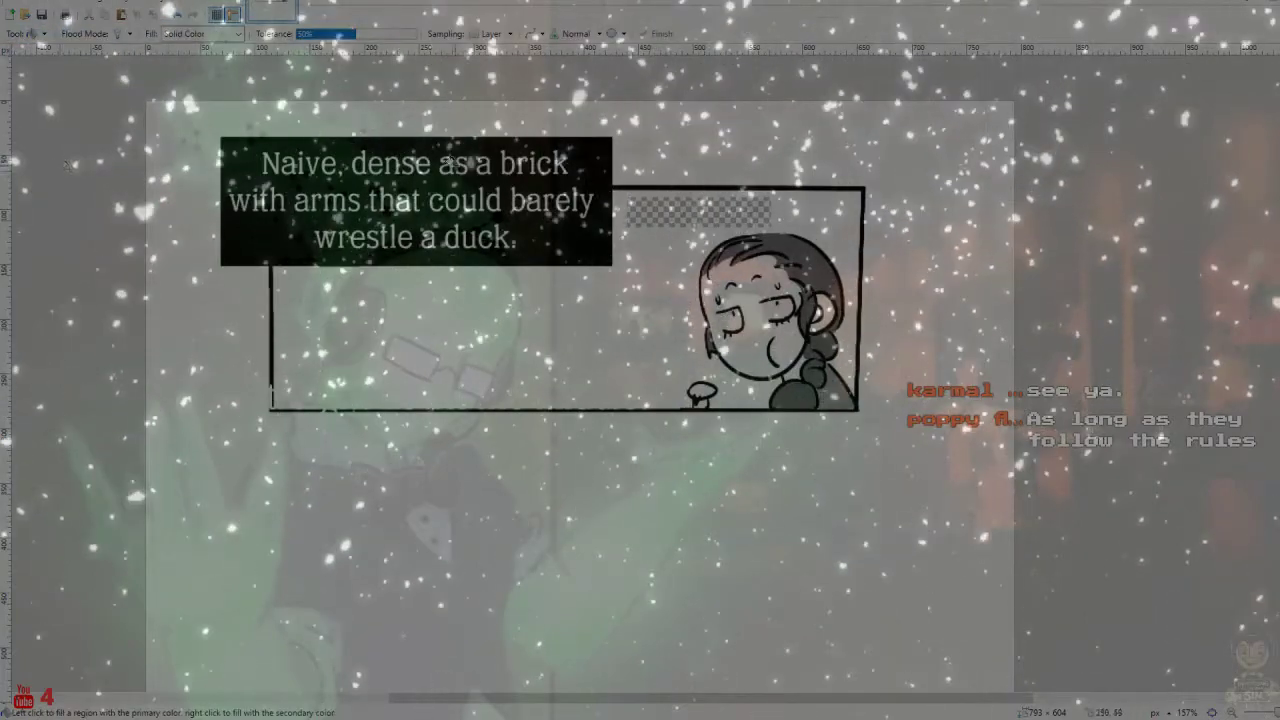
left_click(689, 211)
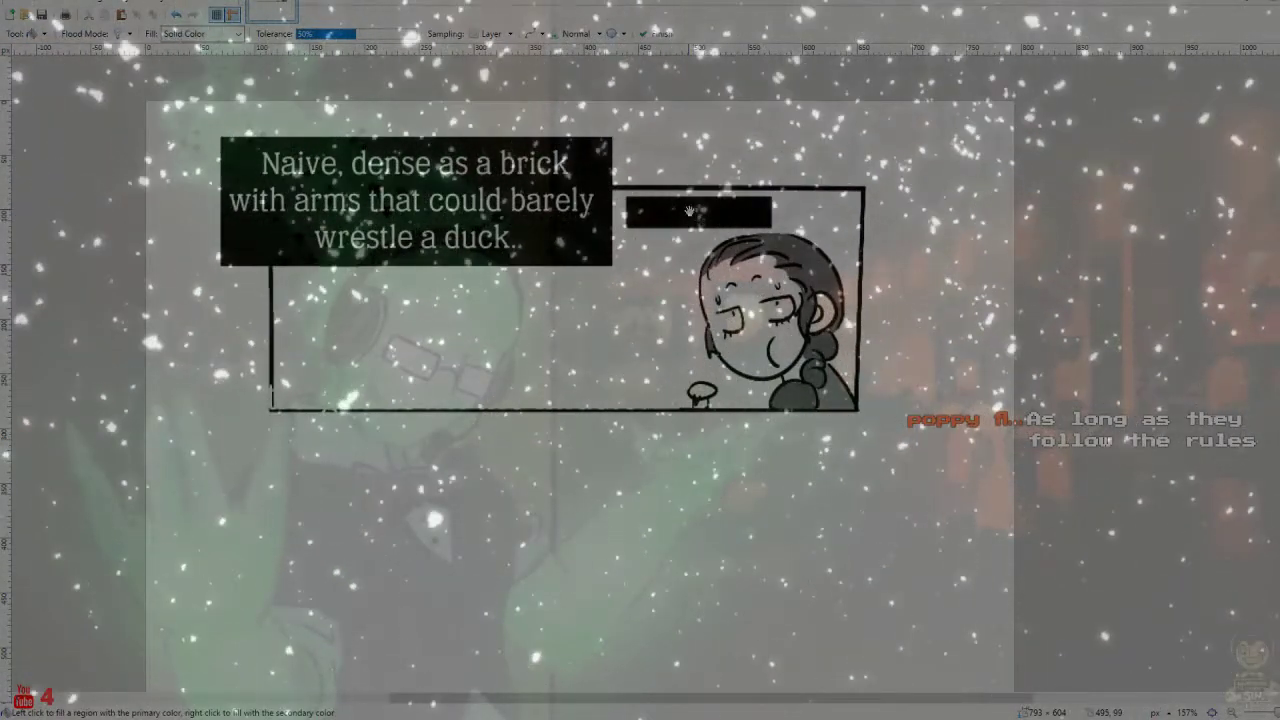
key("ctrl+z")
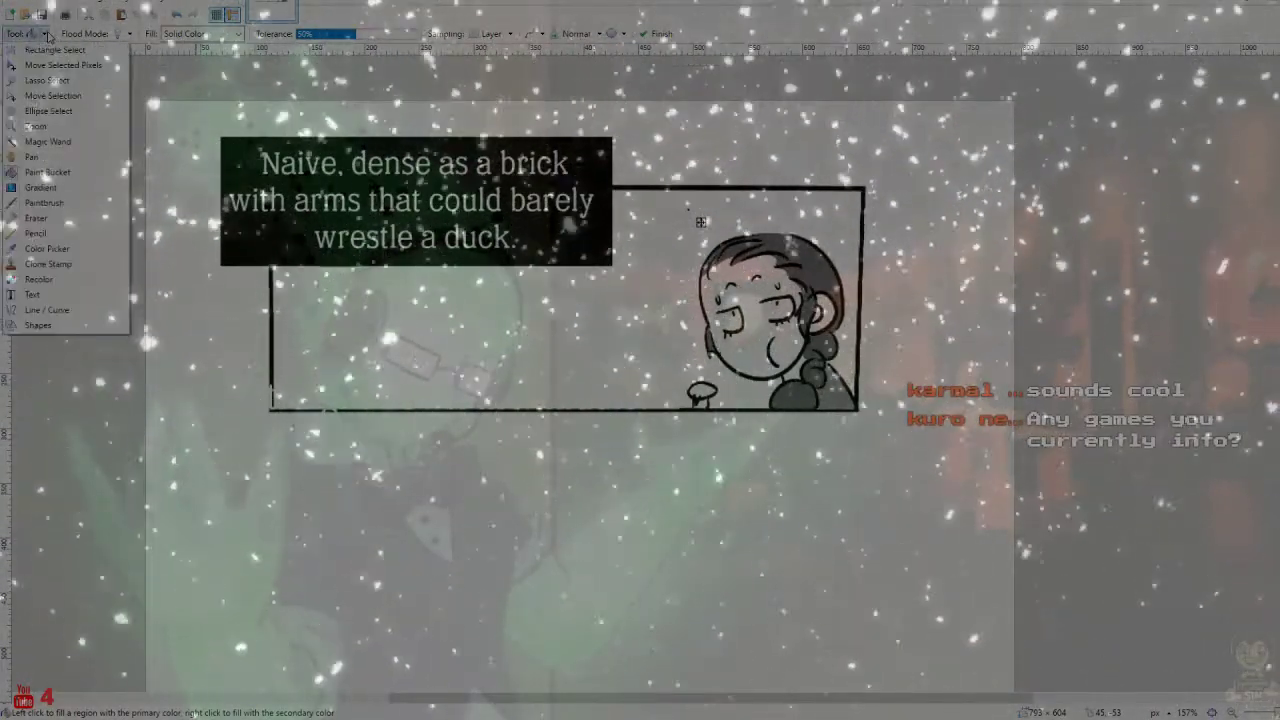
Erase the "Naive, dense as a brick" text from the caption box and fill the box's interior with black
left_click(56, 50)
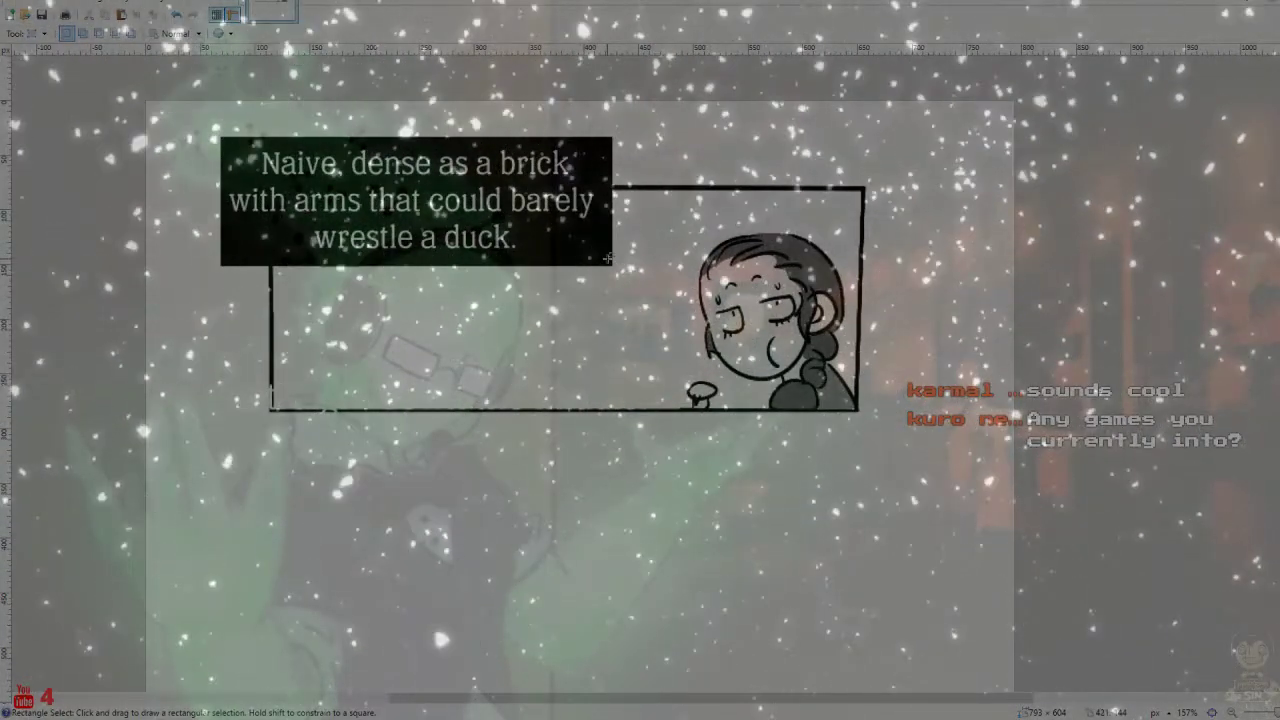
left_click_drag(607, 262, 406, 205)
left_click_drag(333, 181, 226, 140)
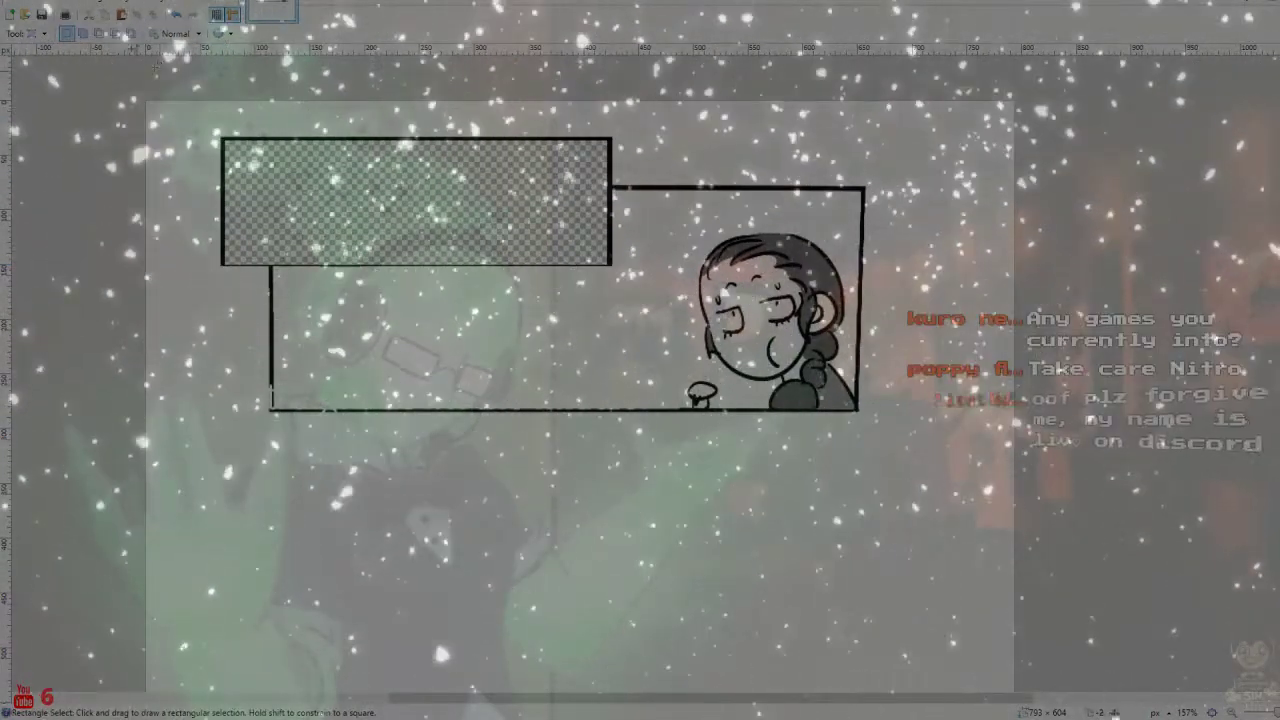
left_click(36, 33)
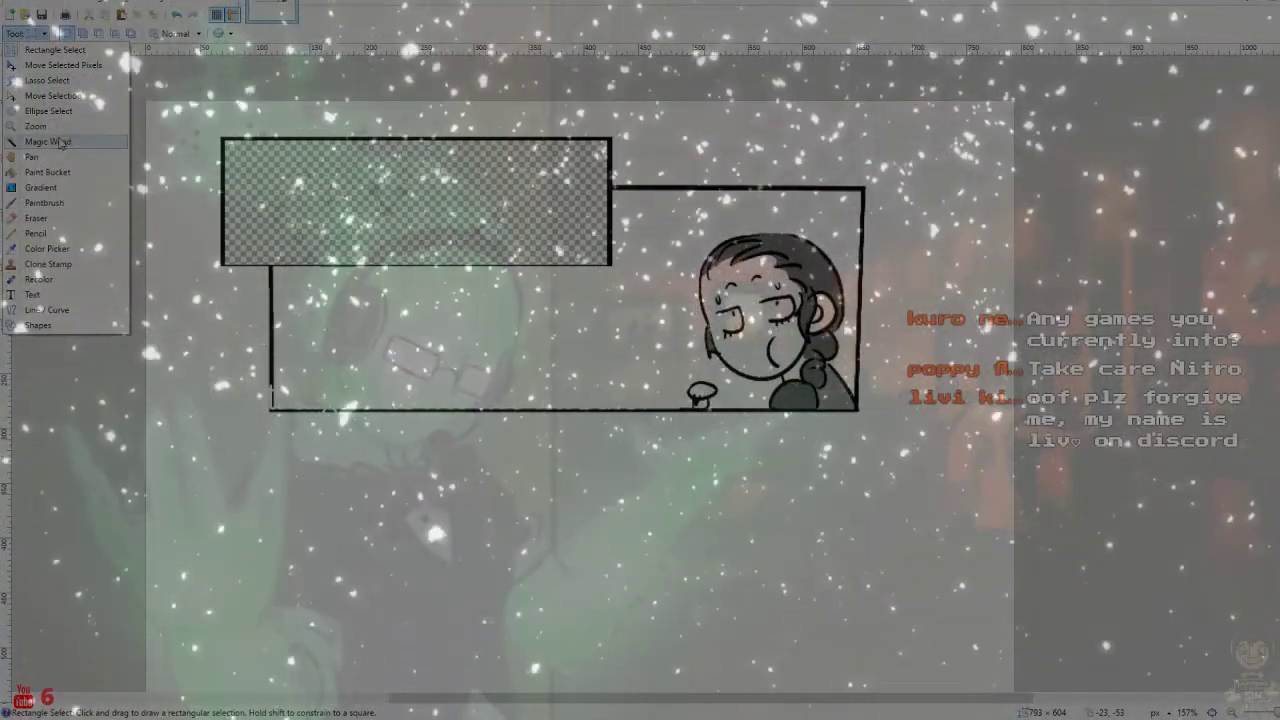
left_click(48, 172)
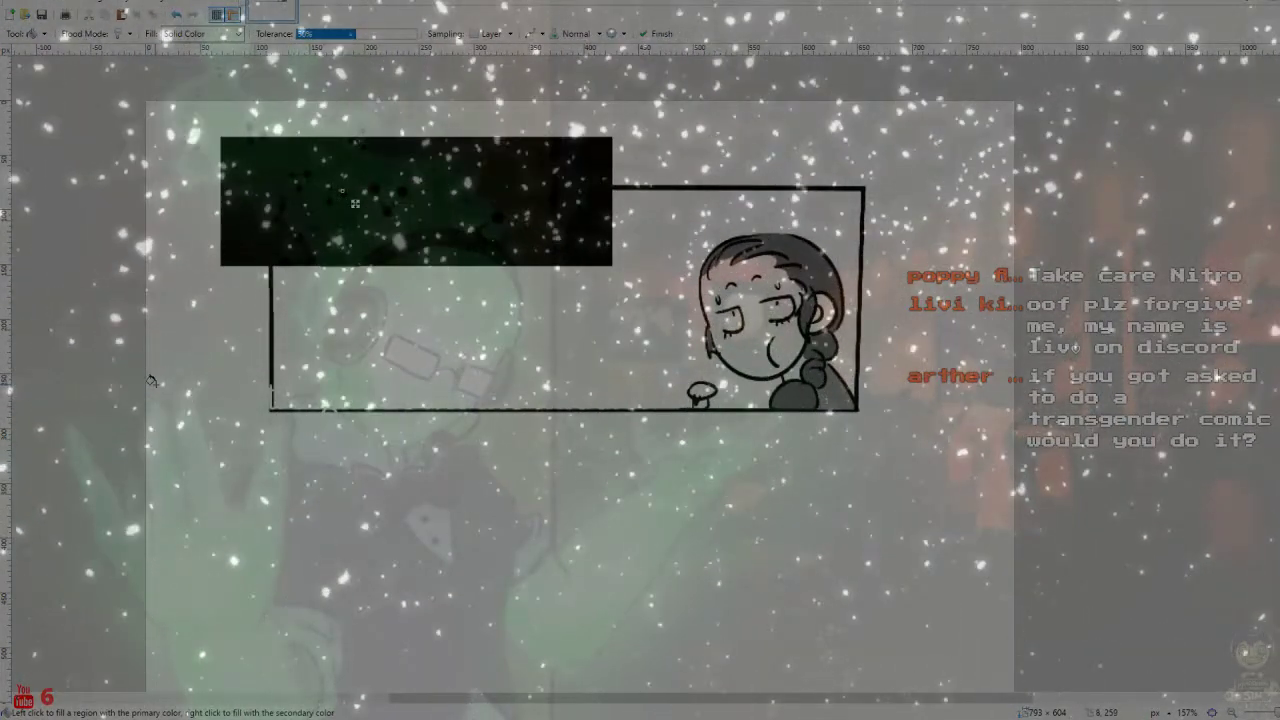
Undo the caption box and "Is he drunk." edits to bring both original texts back
left_click(43, 34)
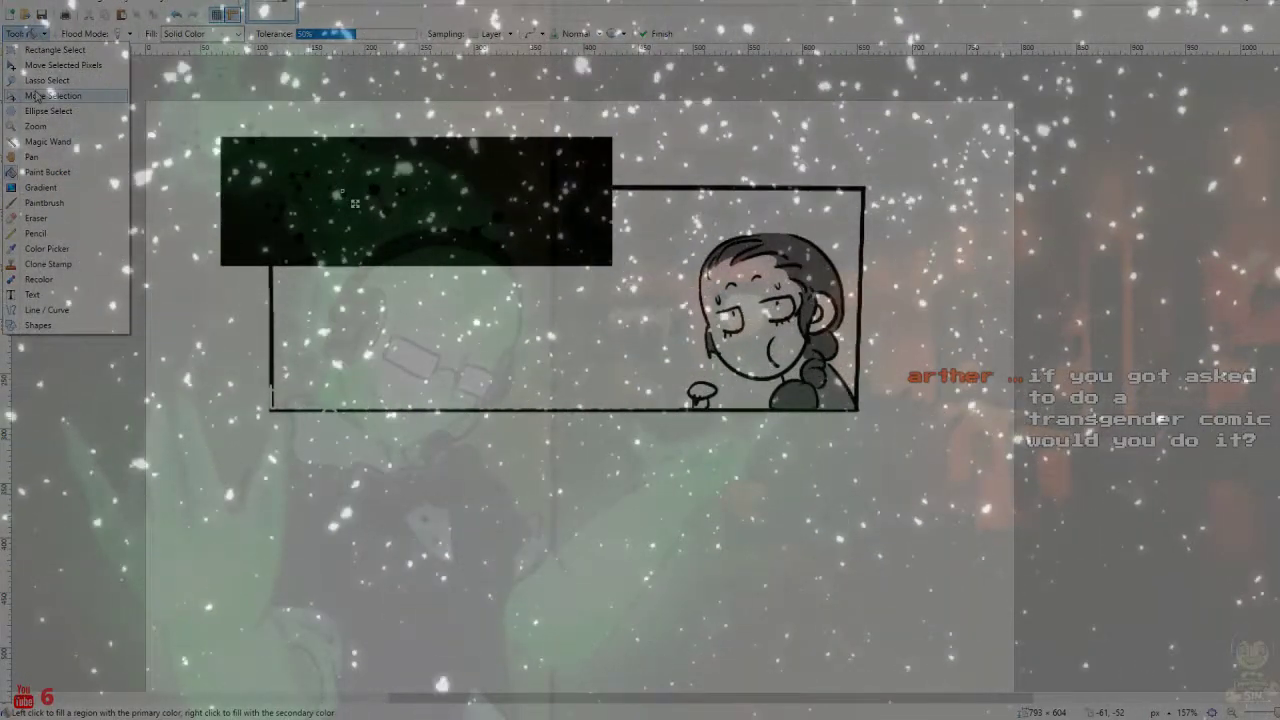
left_click(20, 204)
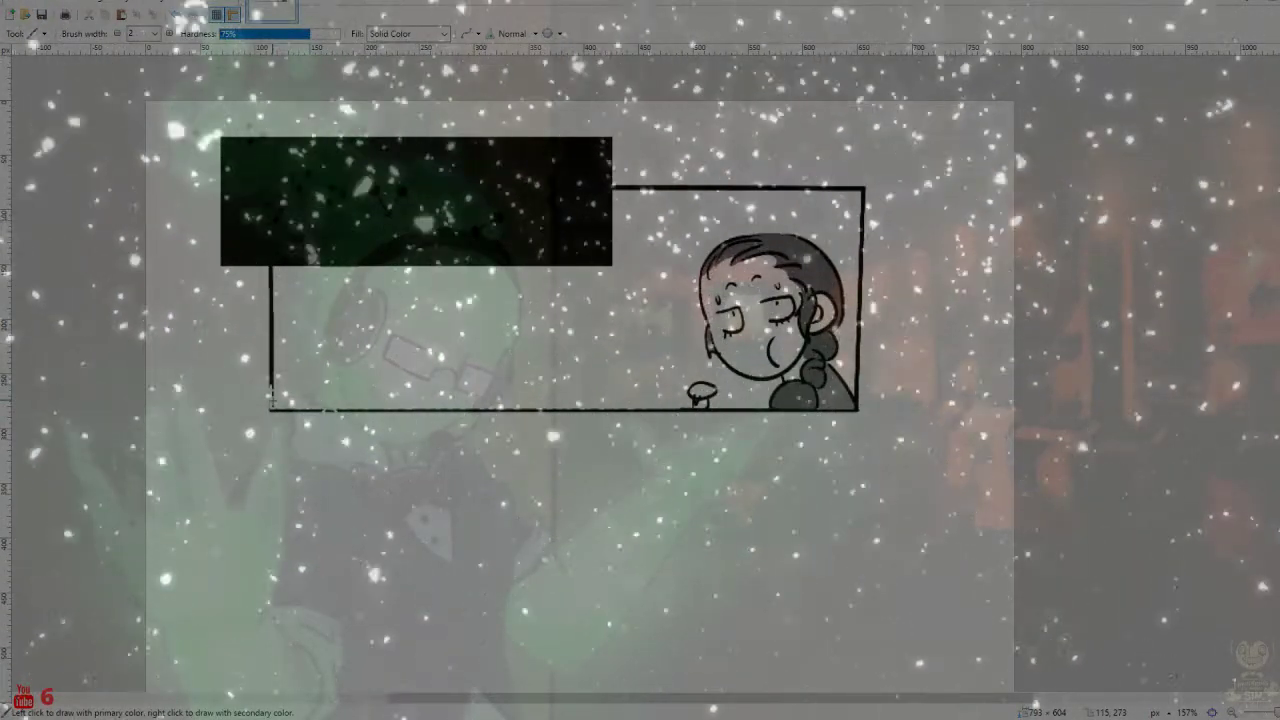
key("f")
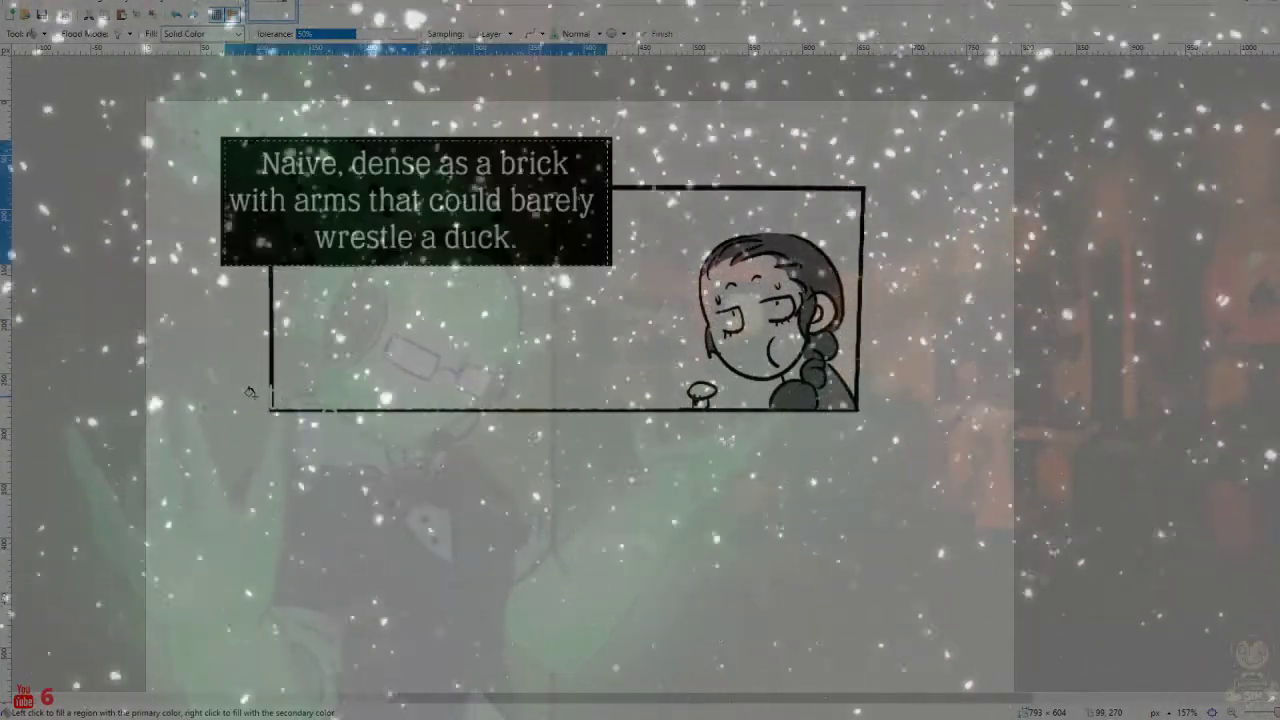
key("ctrl+z")
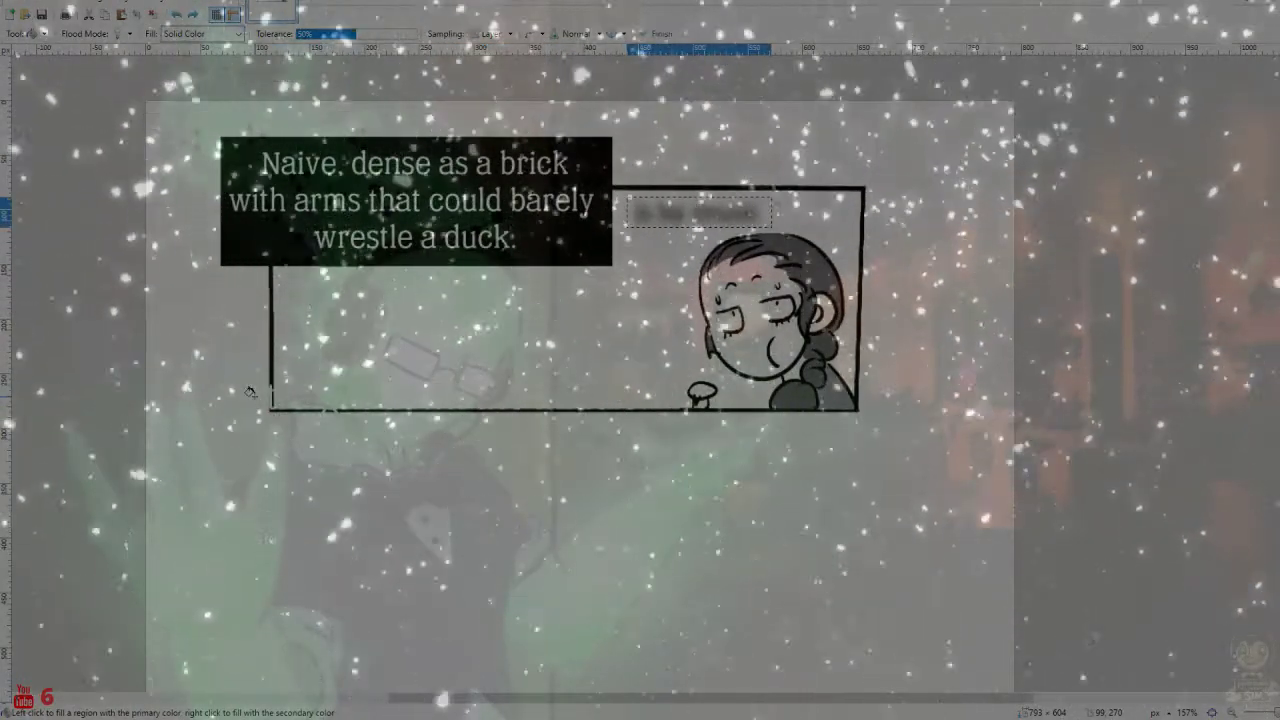
Redraw the missing pieces of the panel's left and bottom borders near their shared corner with black one-pixel Pencil lines
scroll(250, 392, "up", 6)
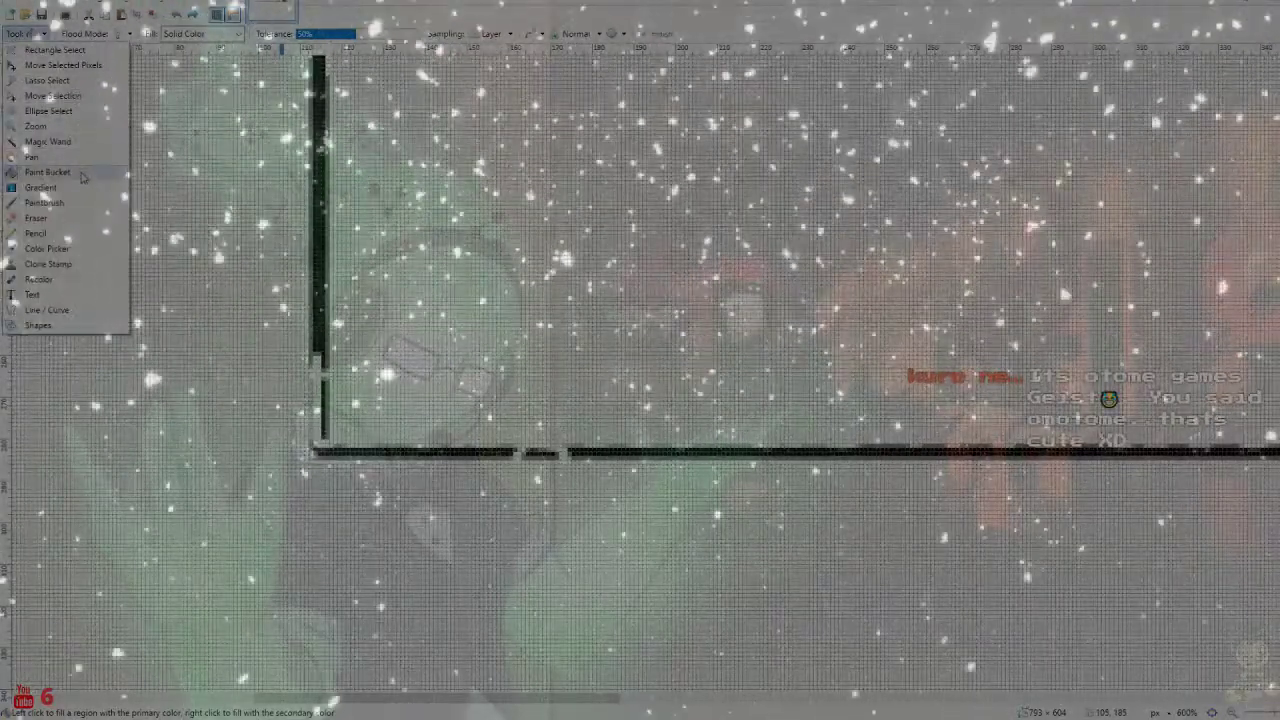
left_click(58, 234)
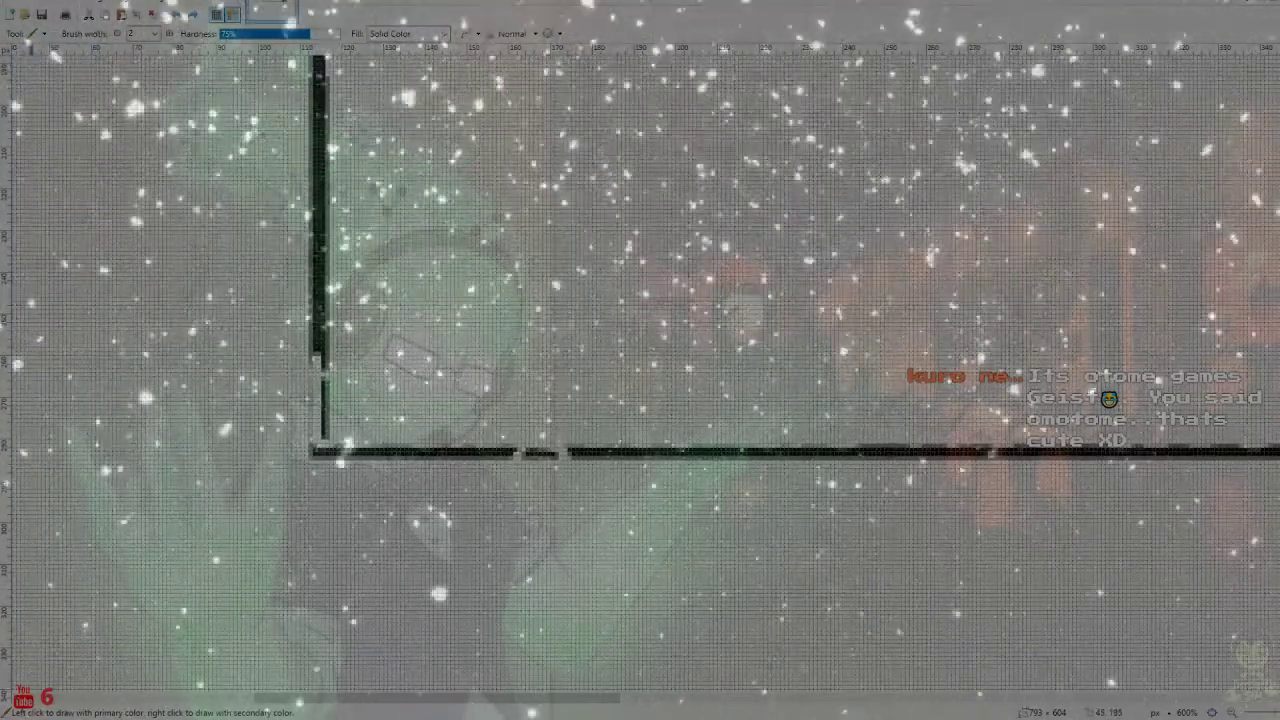
left_click(38, 33)
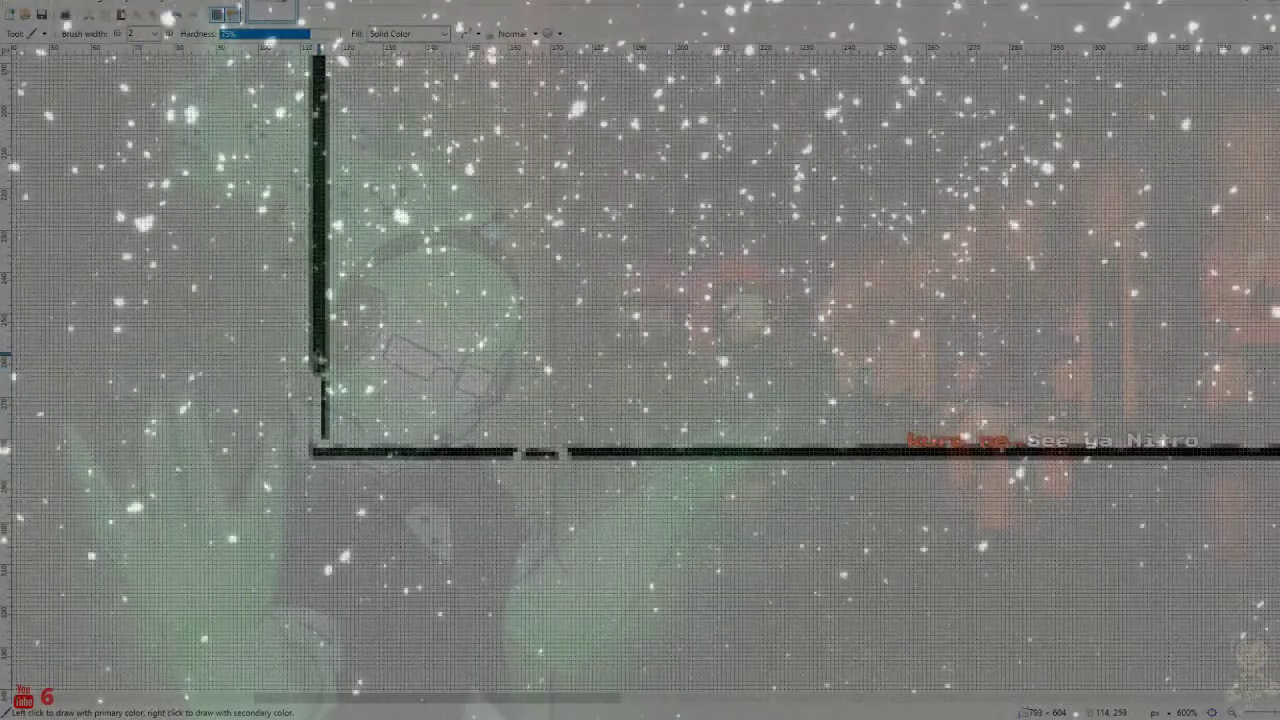
left_click(43, 34)
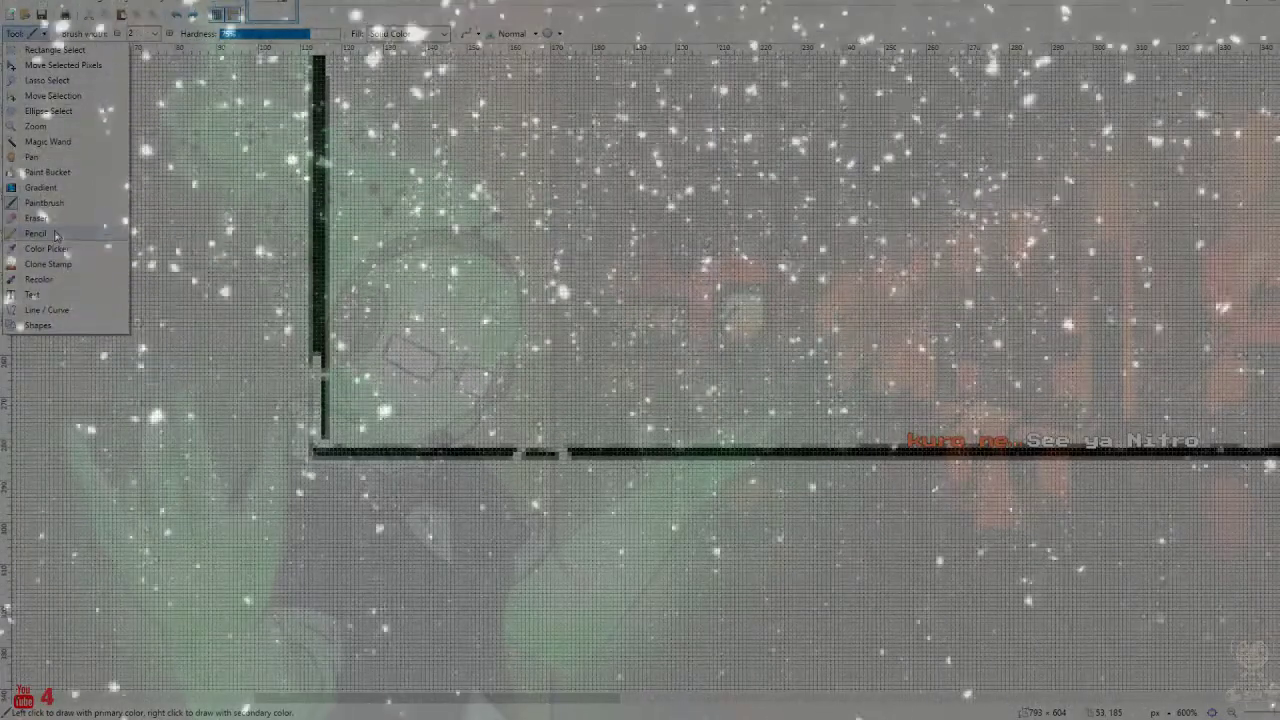
left_click(55, 235)
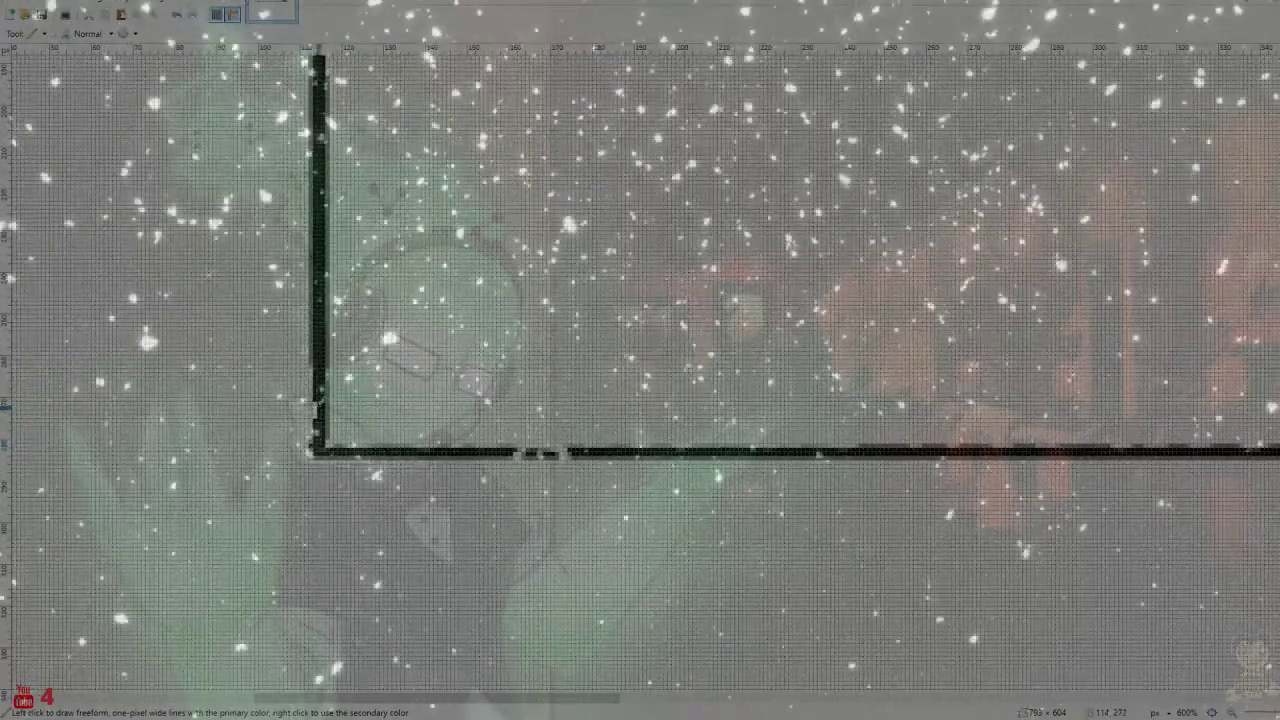
left_click_drag(319, 408, 315, 408)
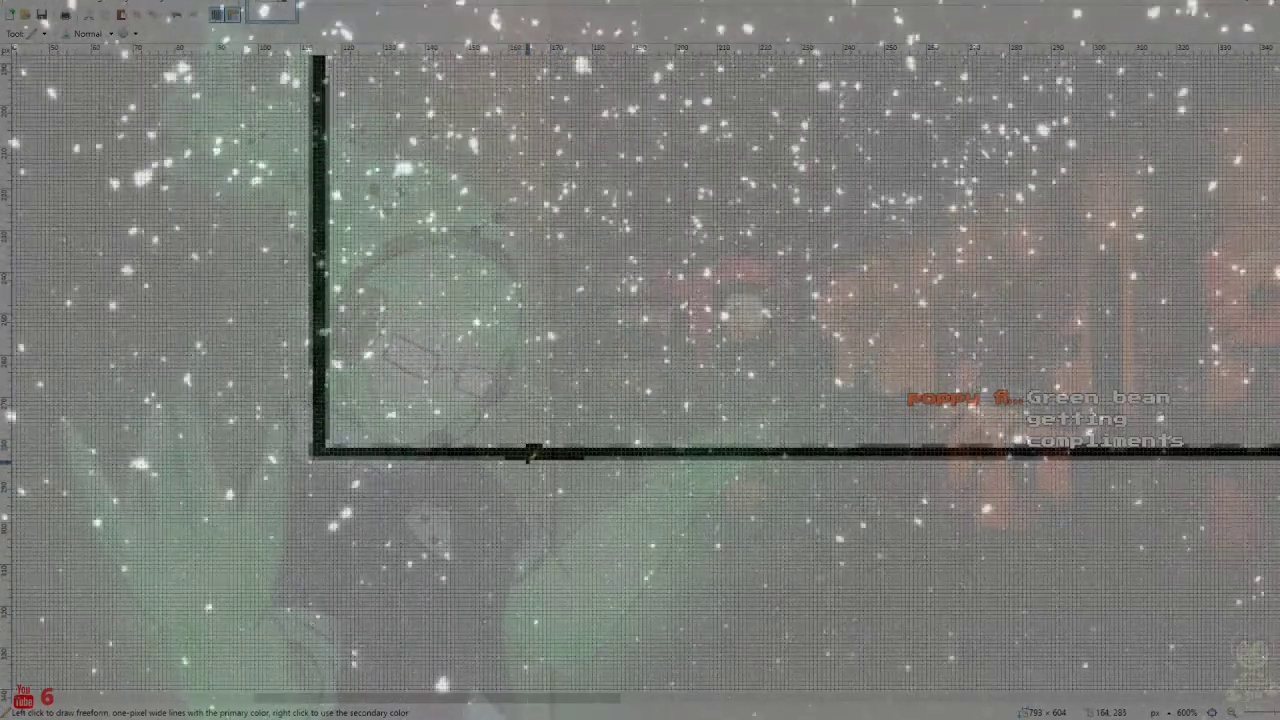
Blur the "Is he drunk." text, and erase it and fill the cleared area with white
scroll(785, 433, "down", 8)
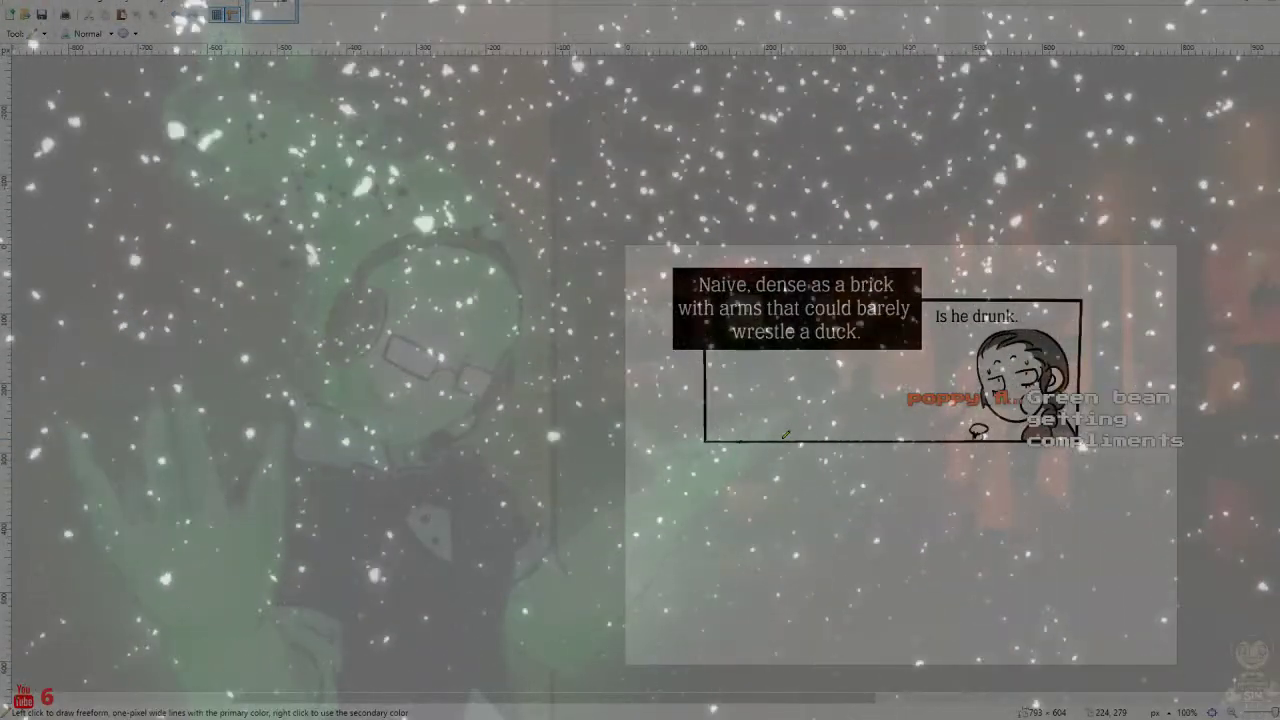
scroll(888, 455, "up", 1)
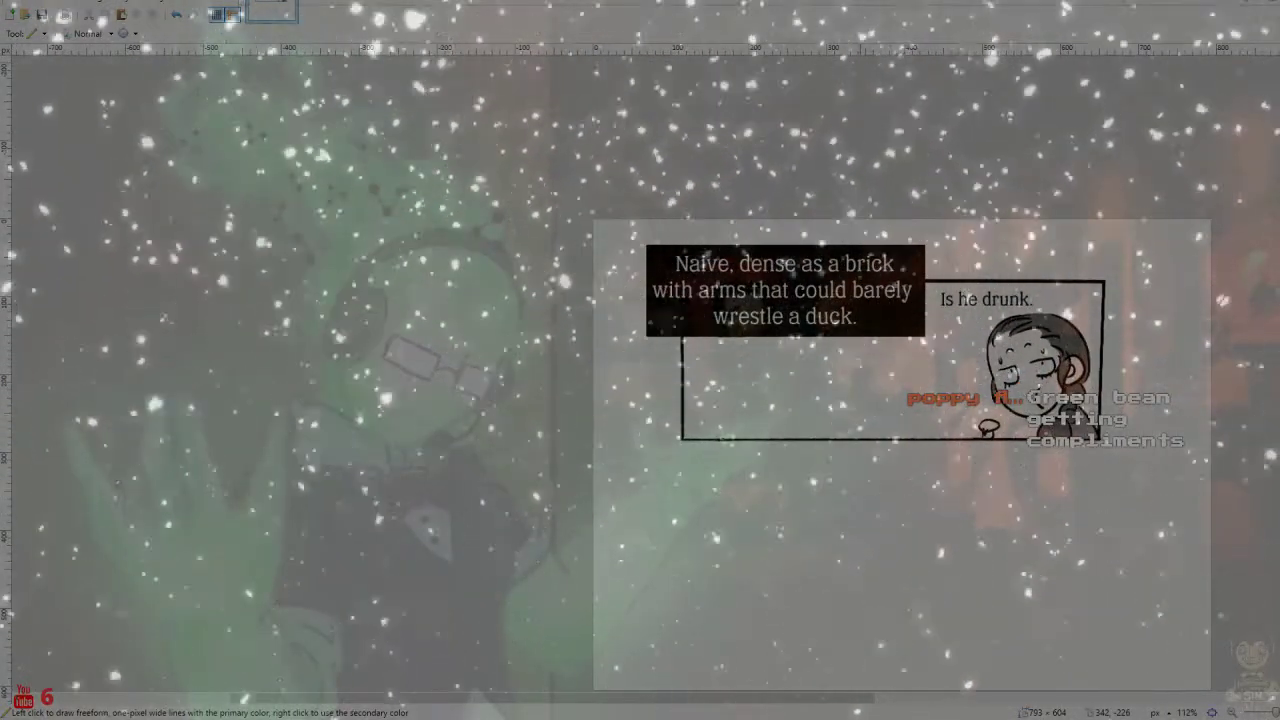
left_click(47, 35)
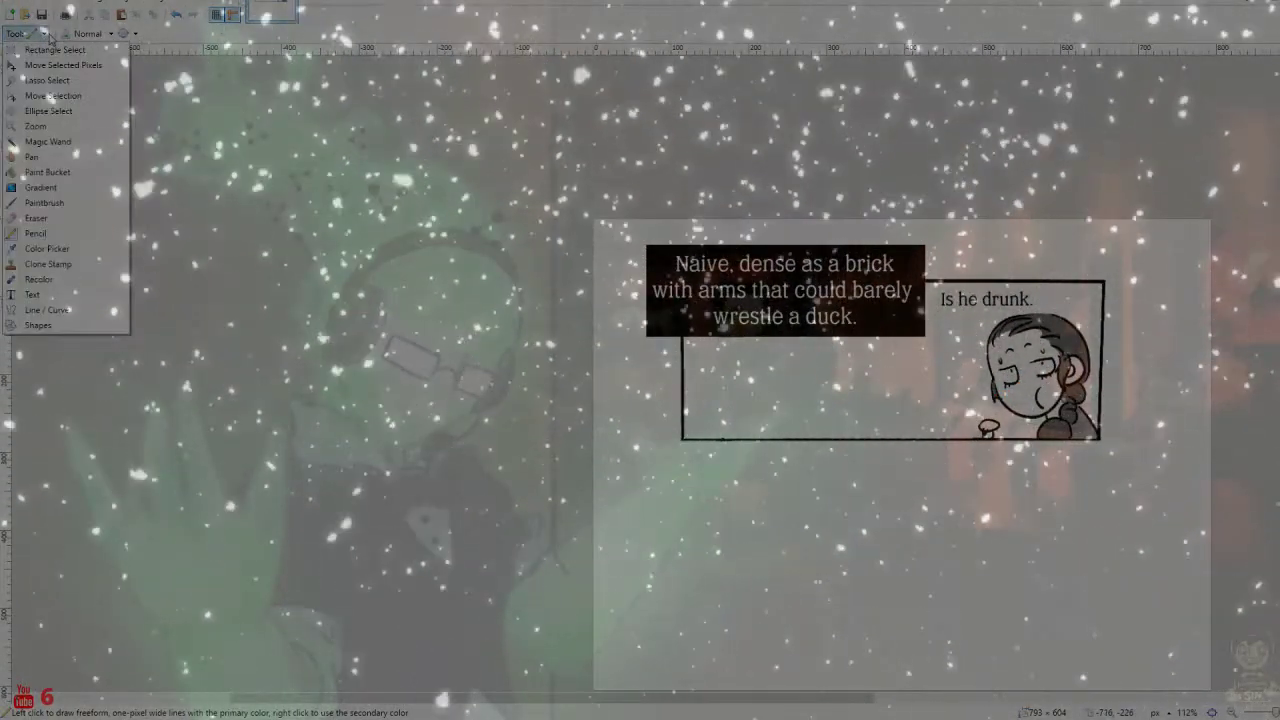
left_click(50, 50)
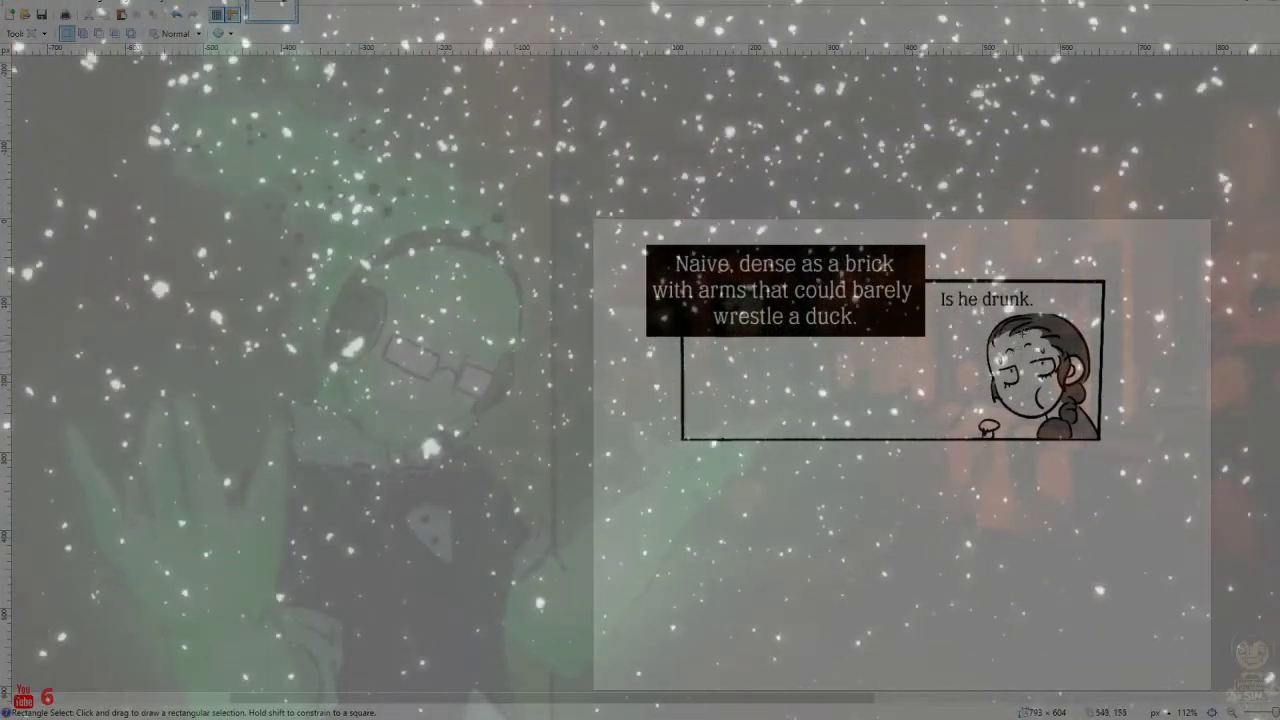
left_click_drag(1041, 305, 937, 291)
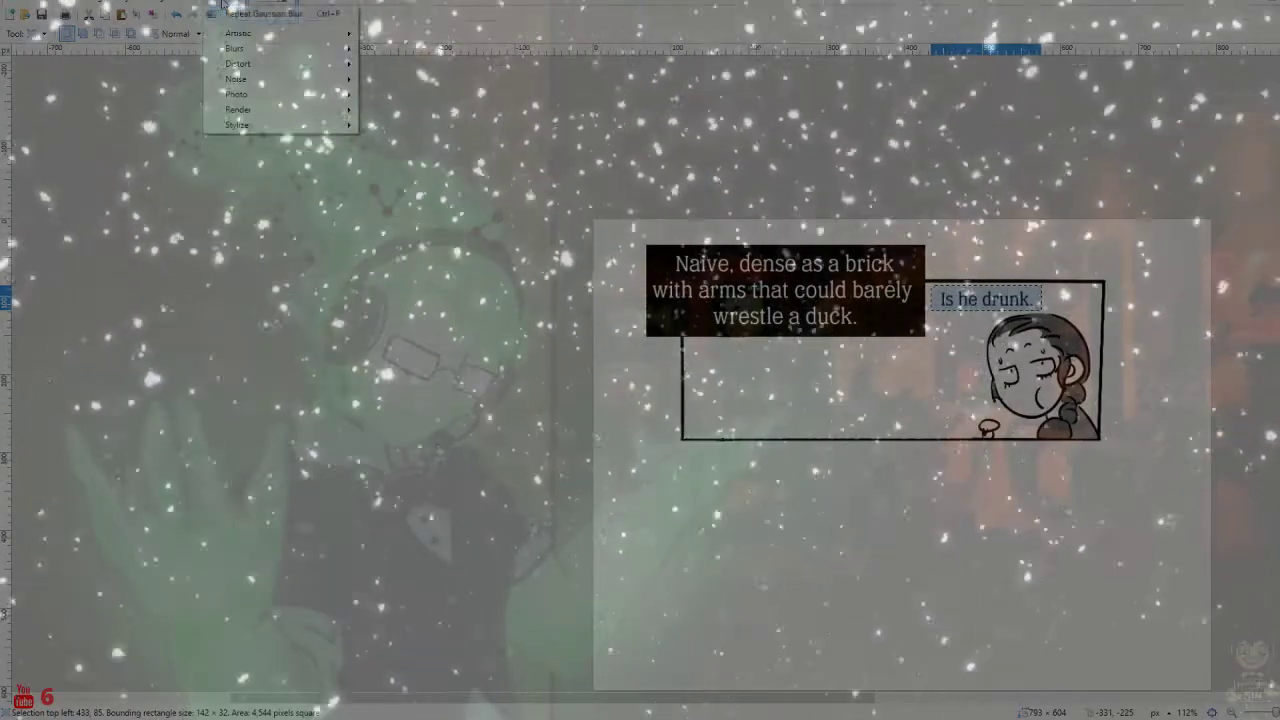
left_click(232, 13)
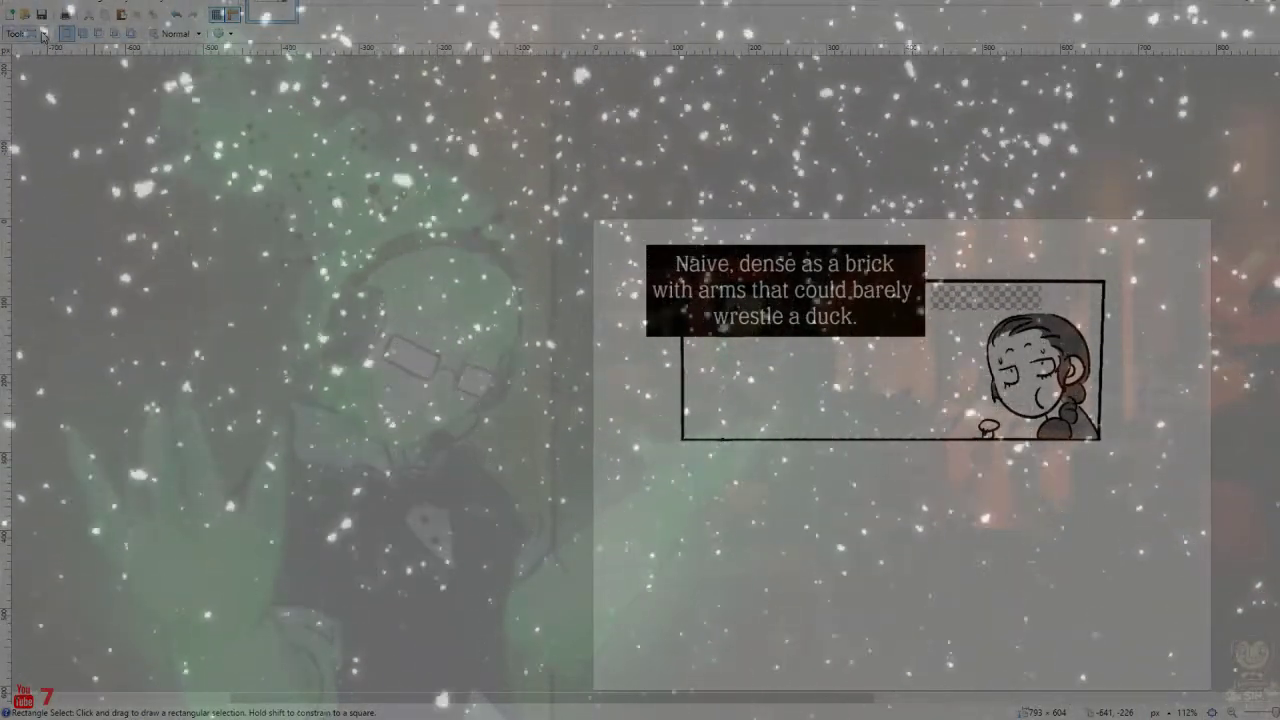
left_click(47, 172)
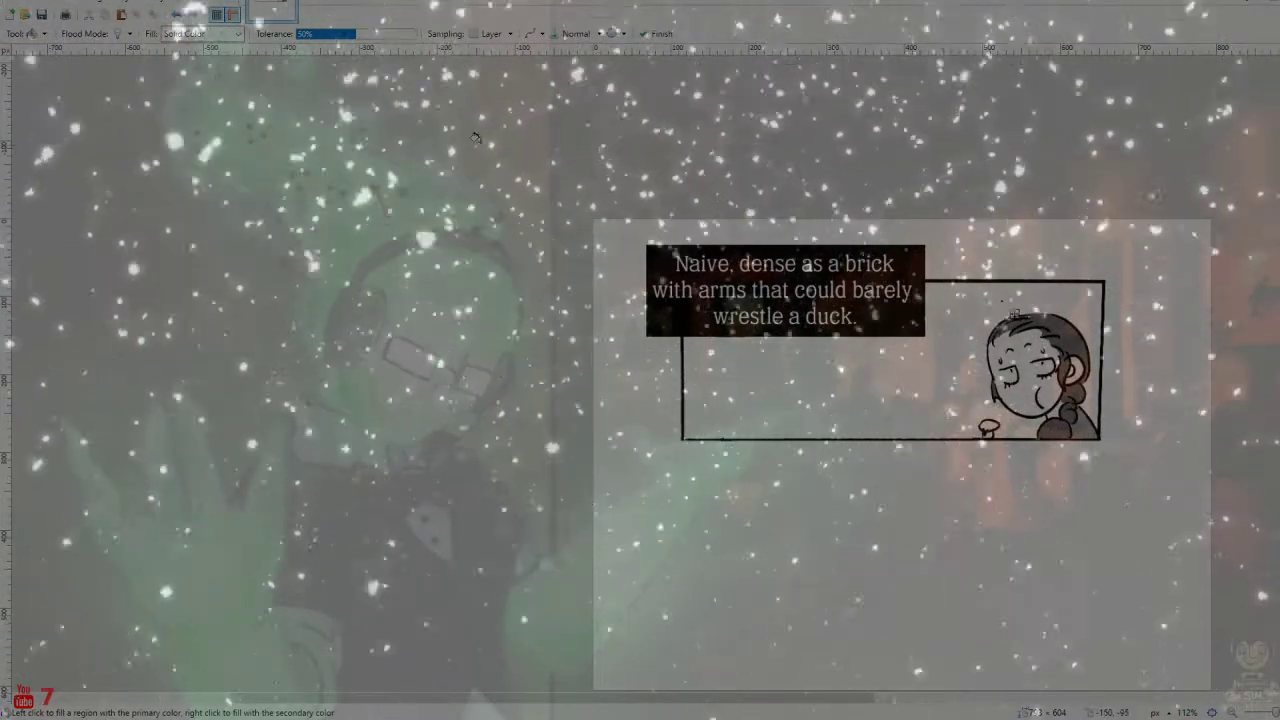
Blur the "Naive, dense as a brick with arms that could barely wrestle a duck." text inside the black caption box
left_click(44, 34)
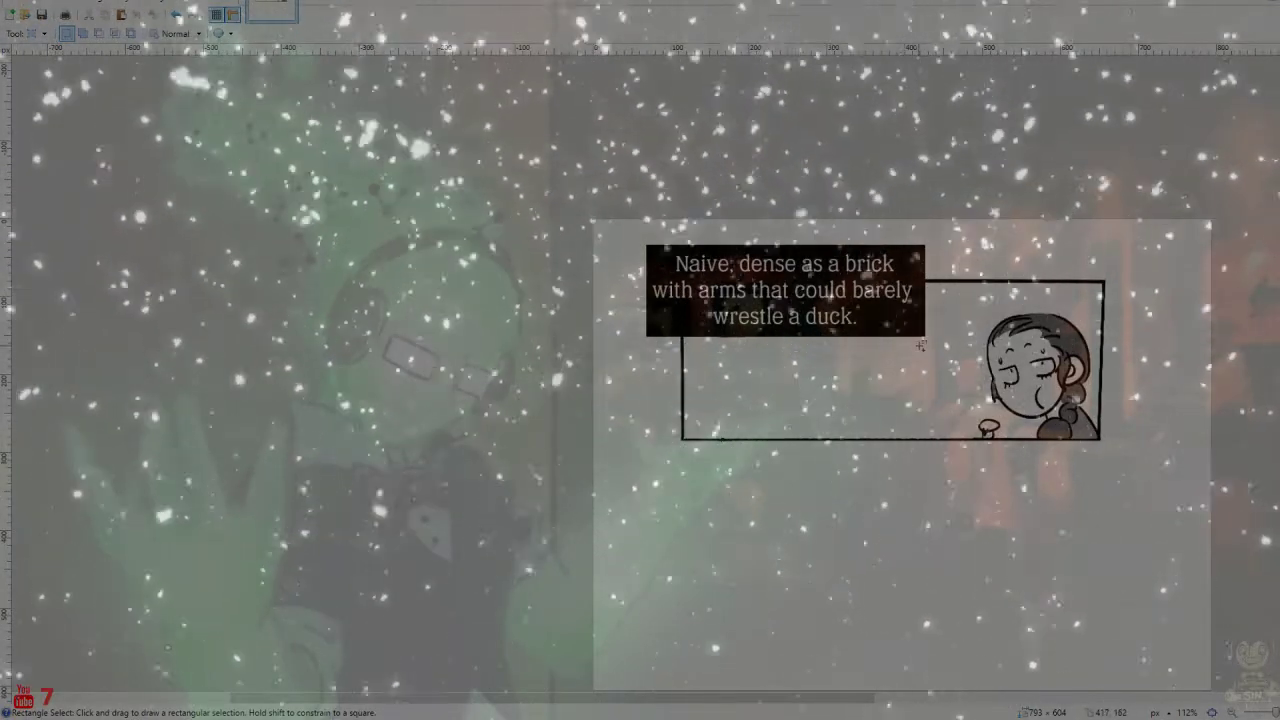
key("2")
left_click_drag(927, 326, 441, 177)
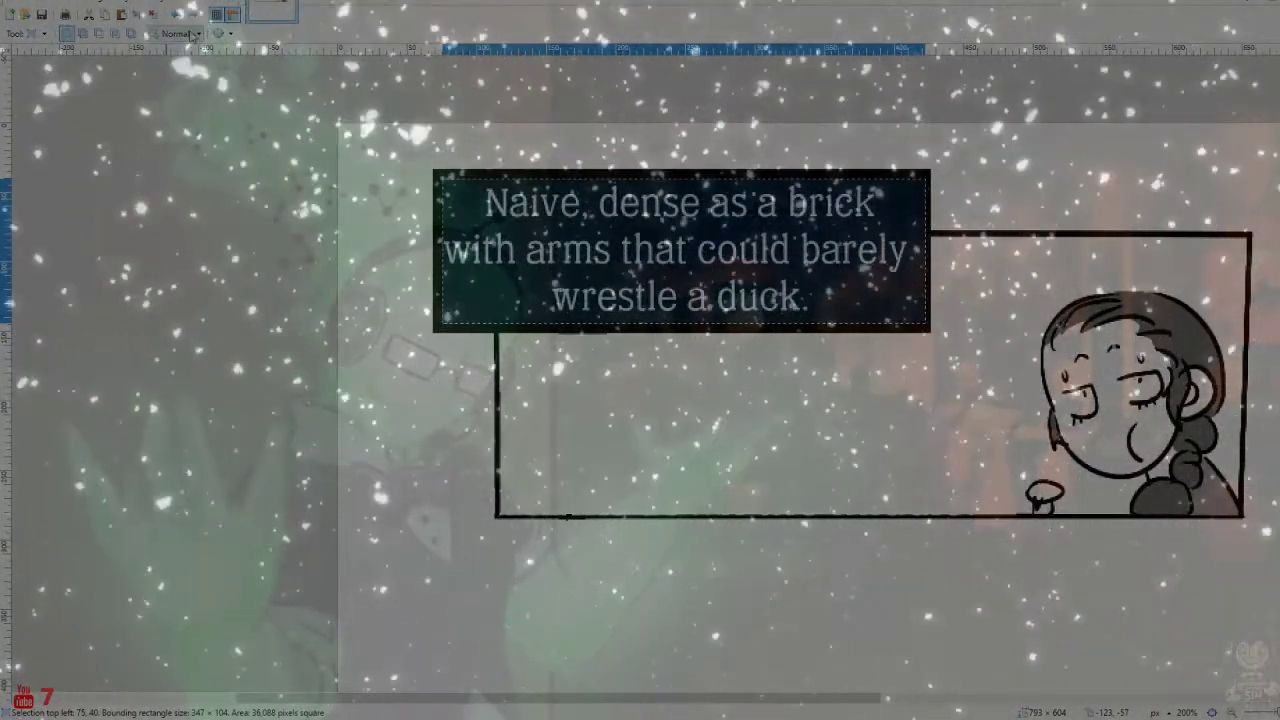
left_click(28, 33)
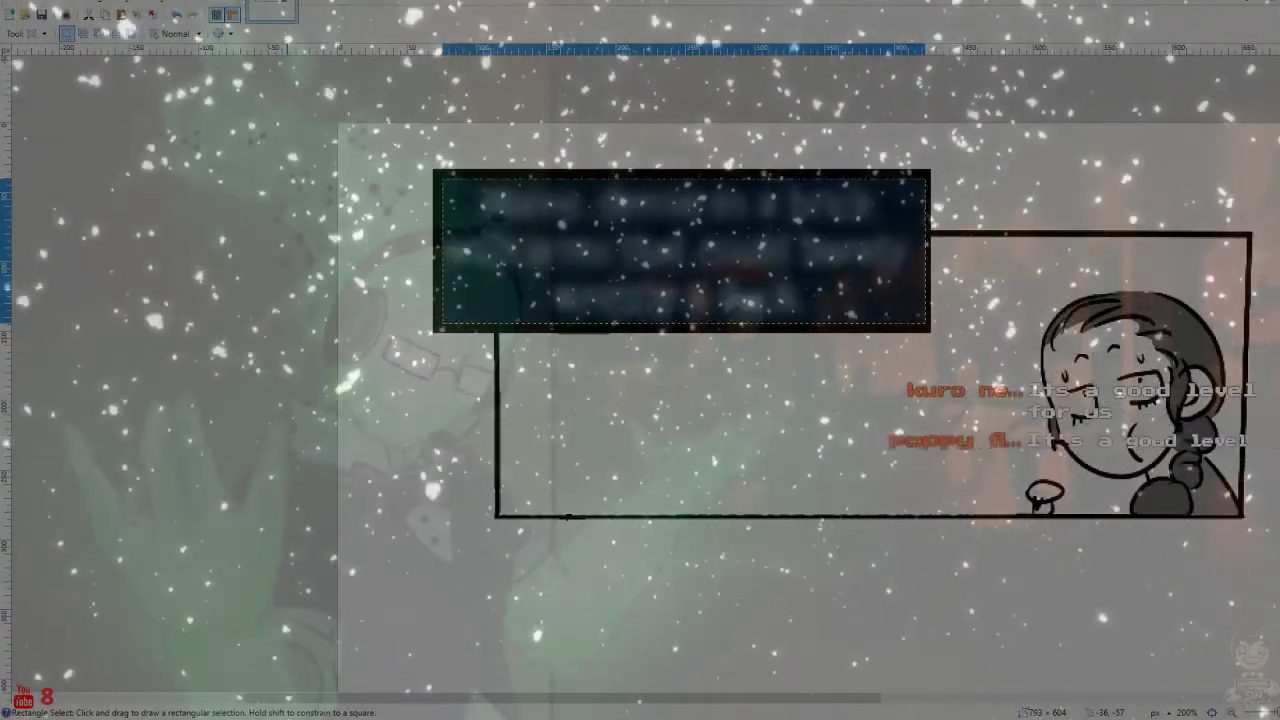
Erase the blurred text inside the black caption box above the panel and fill the cleared area with black
left_click(225, 3)
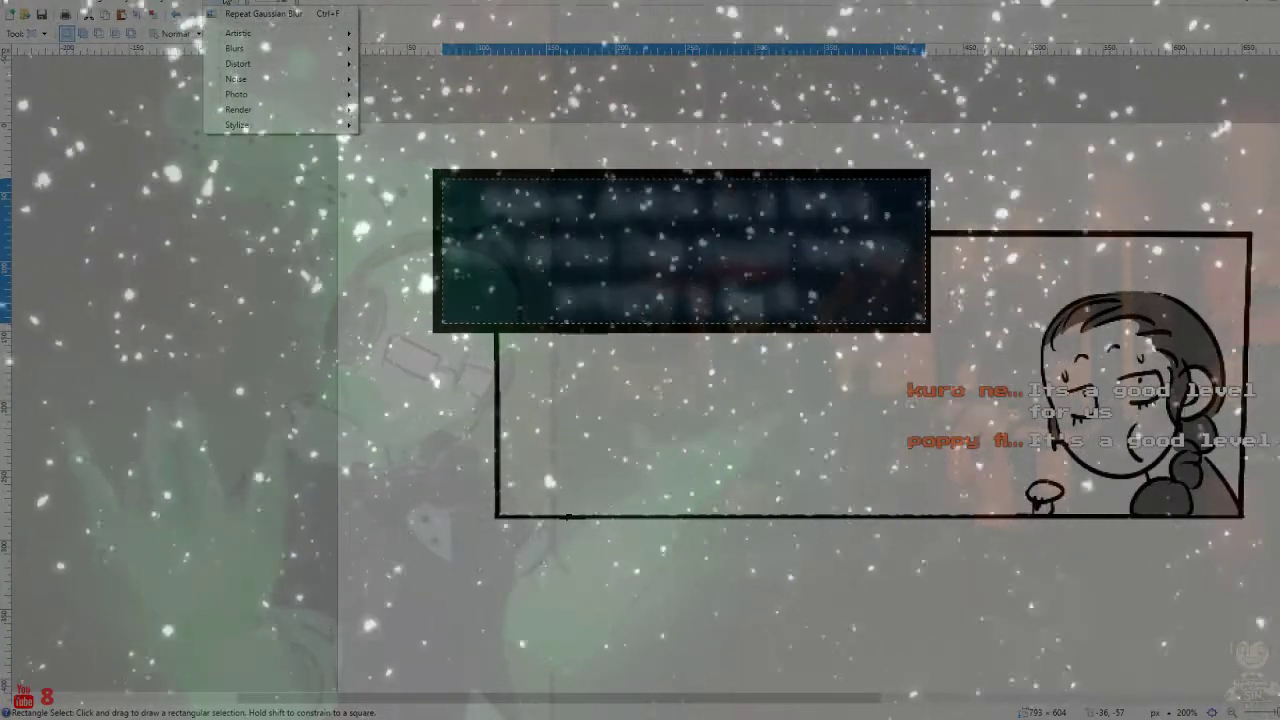
left_click(225, 3)
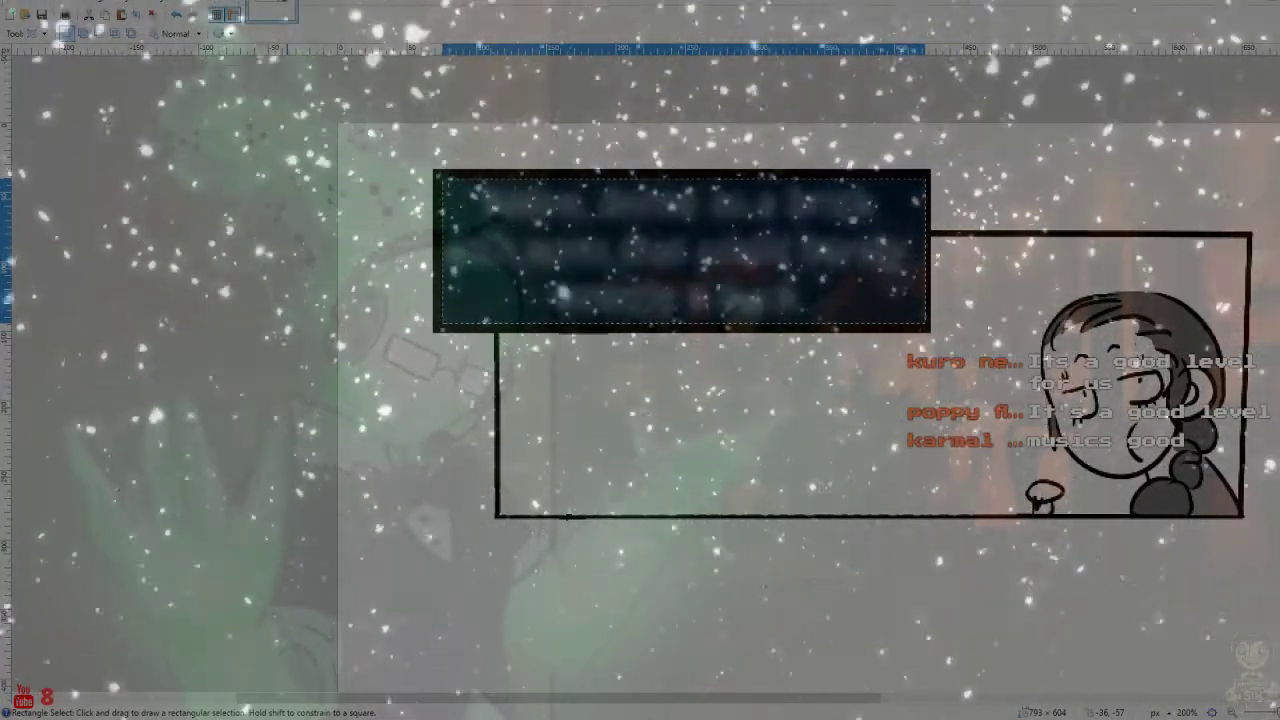
key("Delete")
key("ctrl+d")
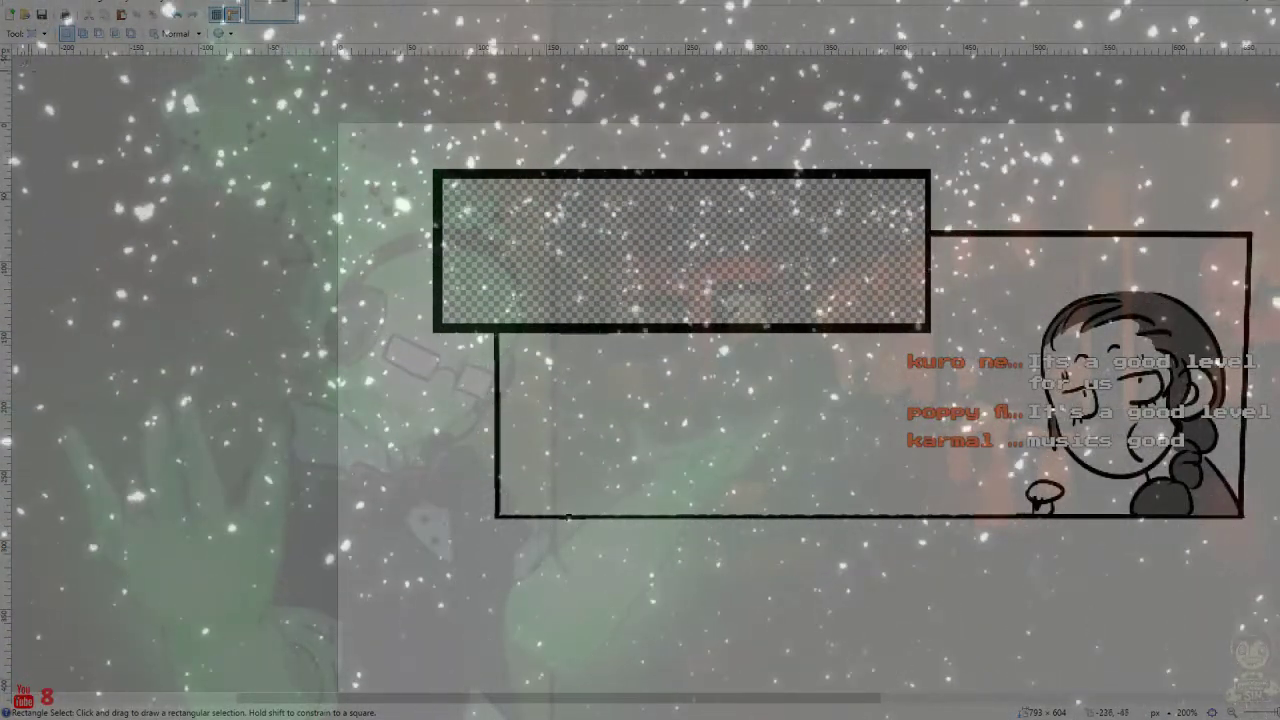
left_click(30, 33)
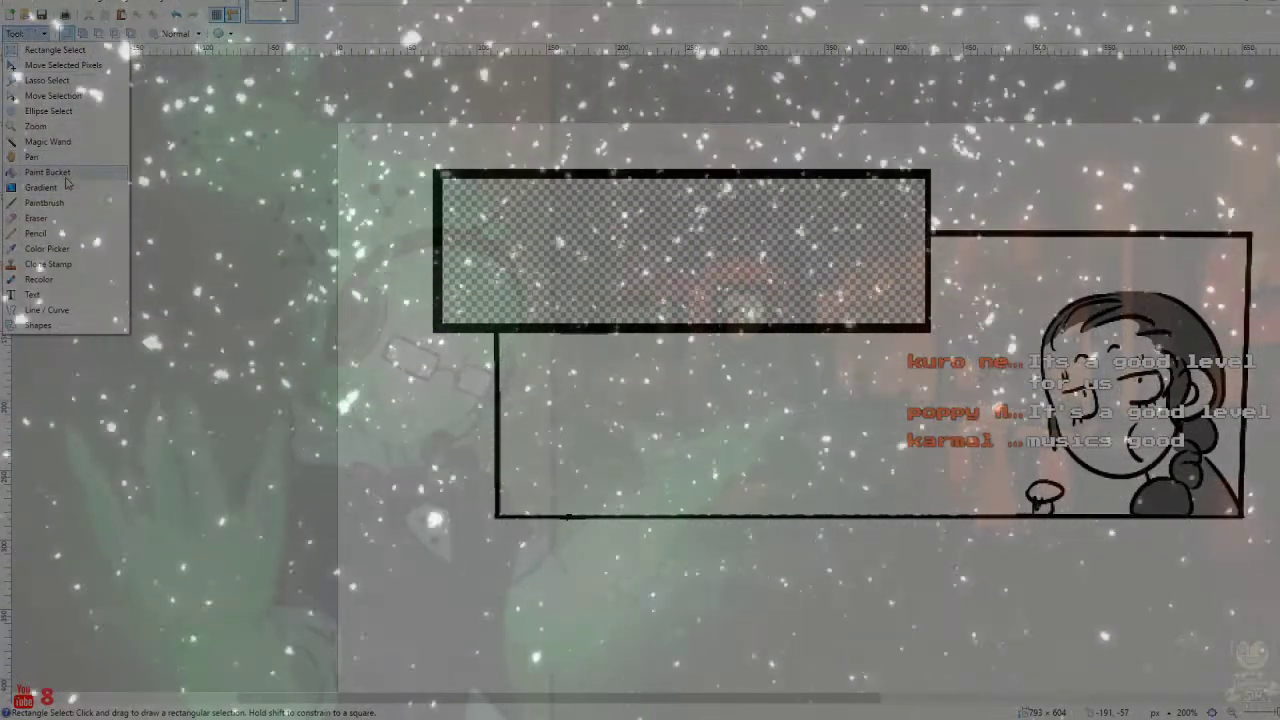
left_click(55, 172)
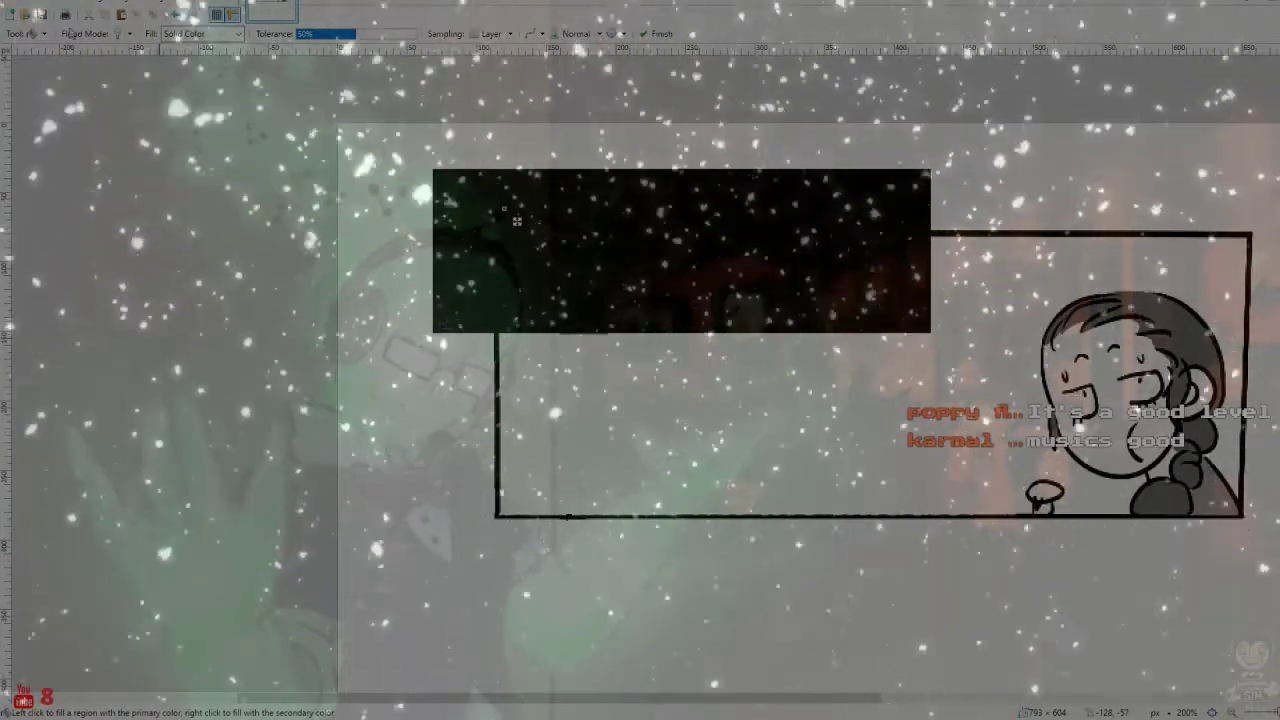
left_click(38, 4)
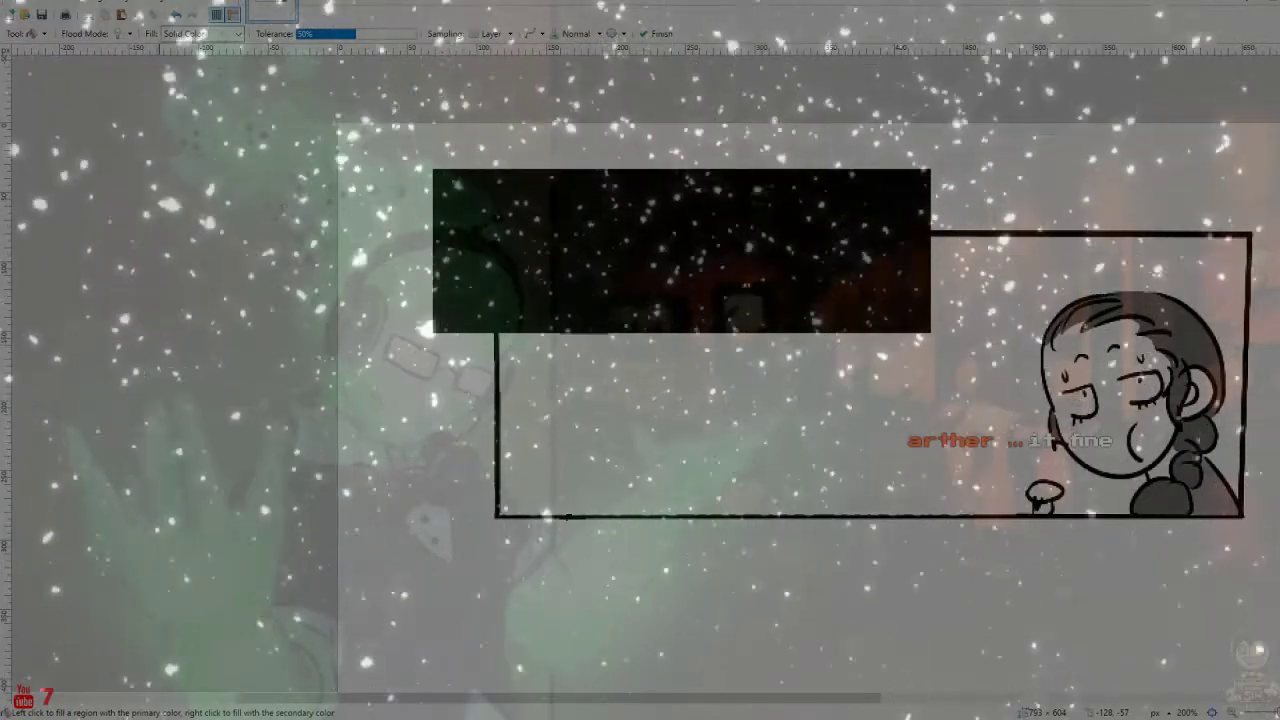
left_click(526, 374)
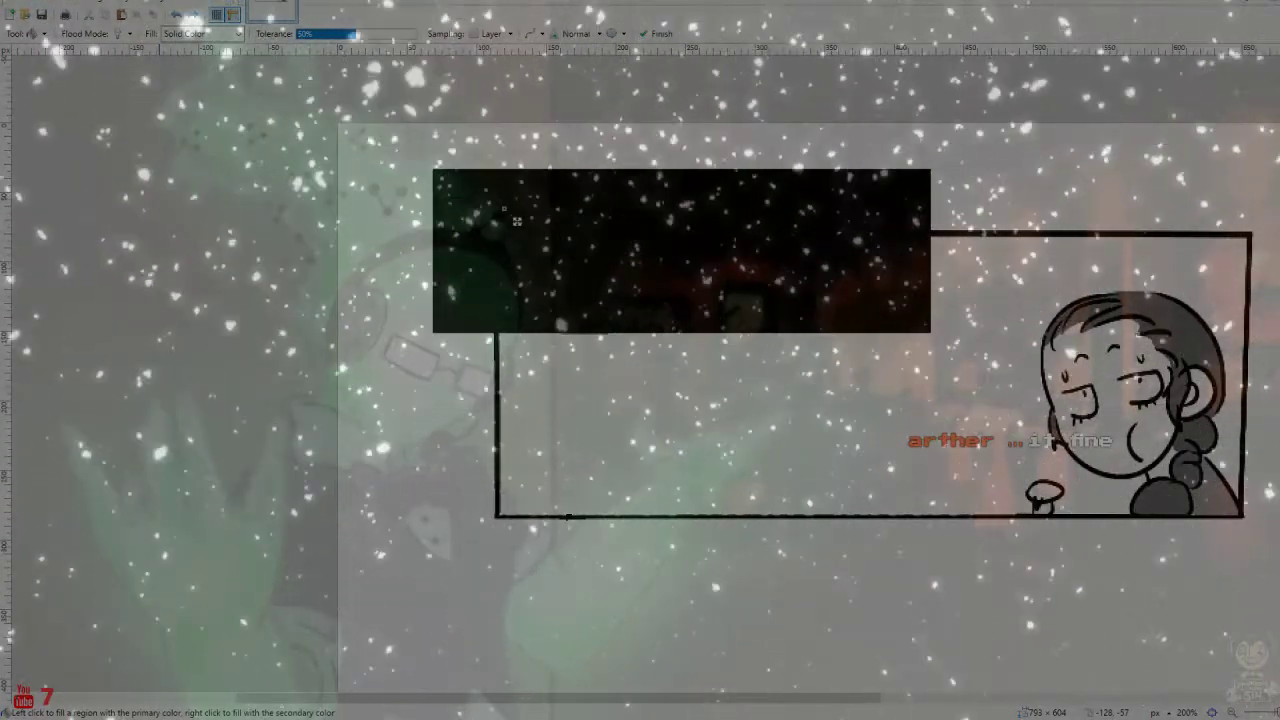
Undo the panel edits to bring back the original texts, the overlapping "And the hair!" caption and the lower panel
key("ctrl+v")
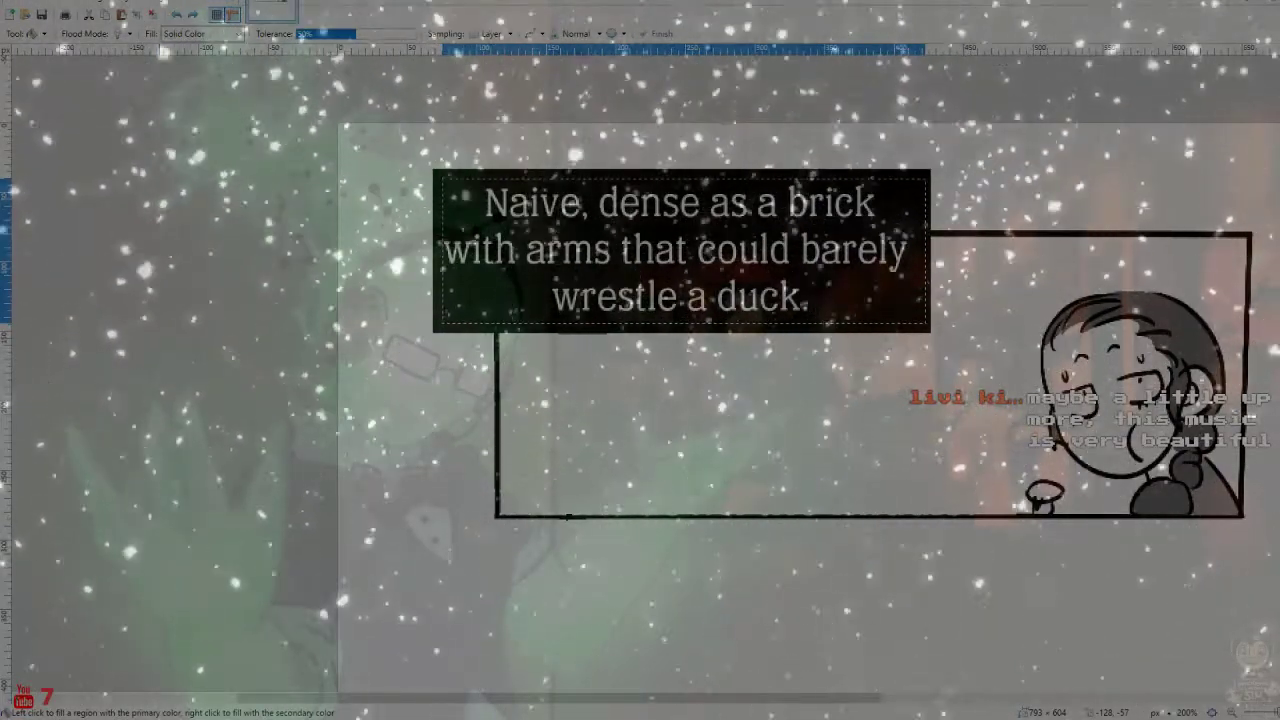
key("ctrl+d")
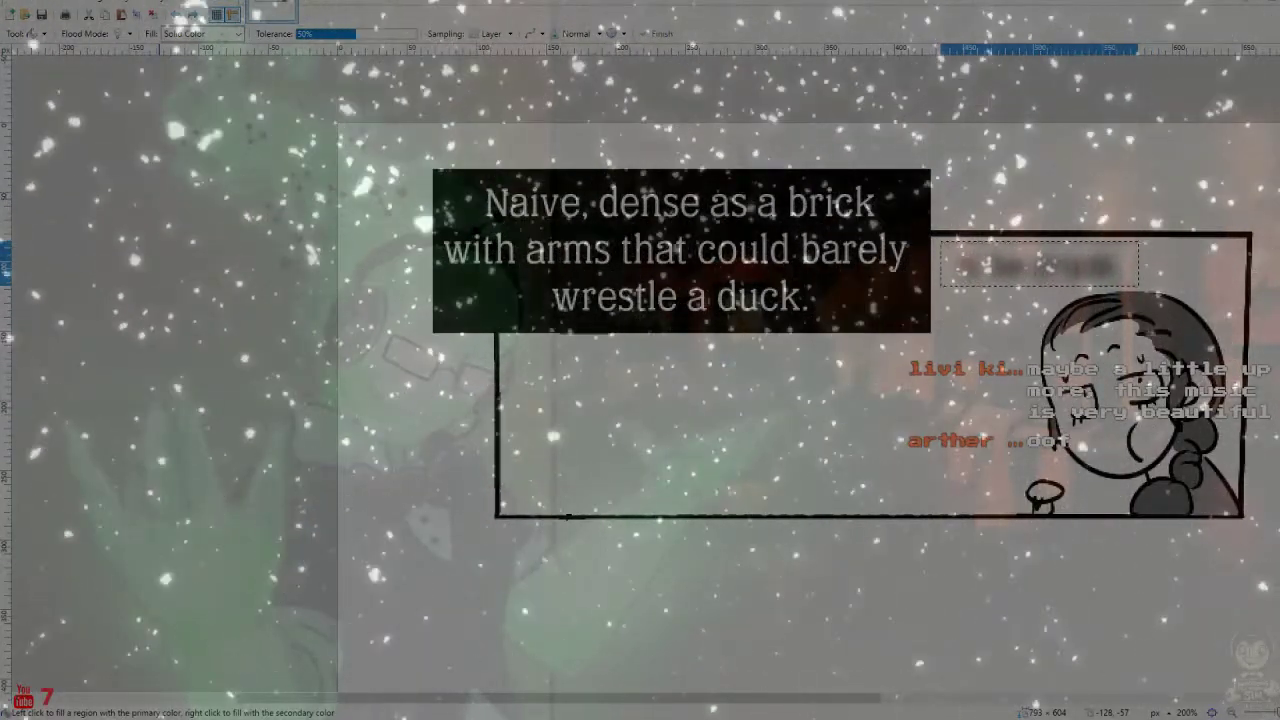
key("ctrl+s")
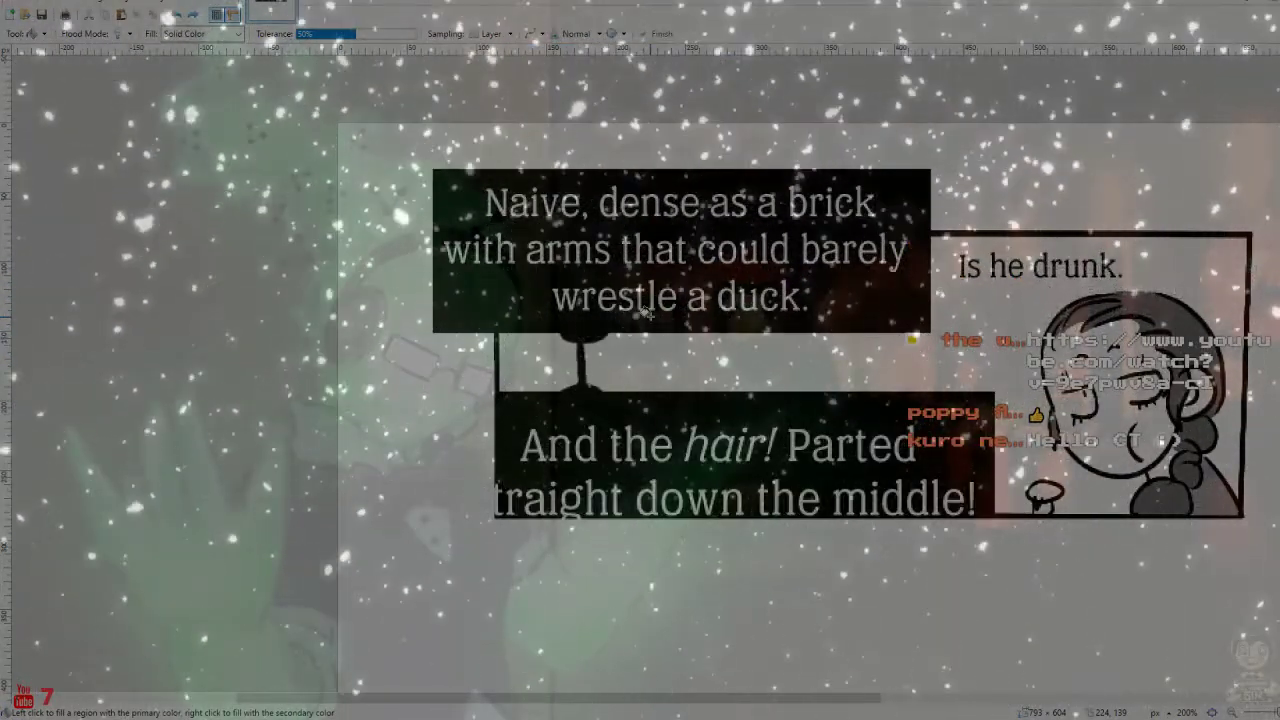
key("ctrl+v")
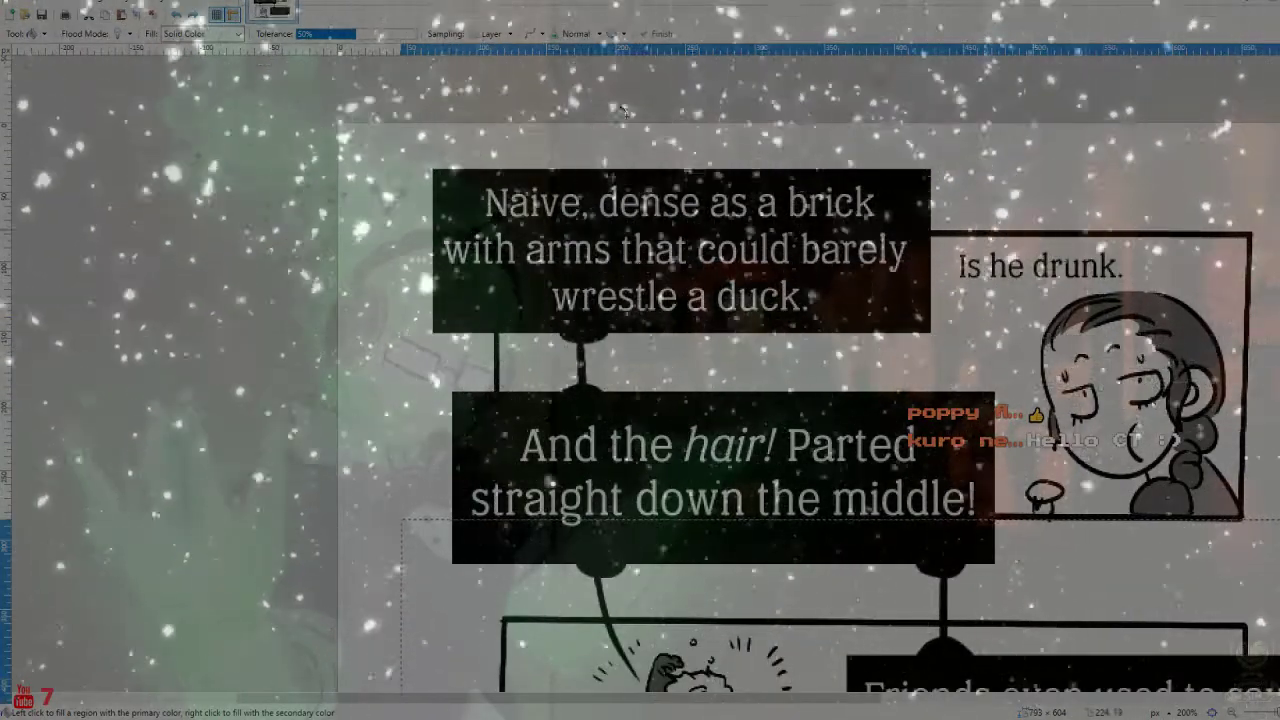
Try to erase the part of the "Friends even used to say," caption box that extends beyond the lower panel's right border
scroll(642, 182, "down", 5)
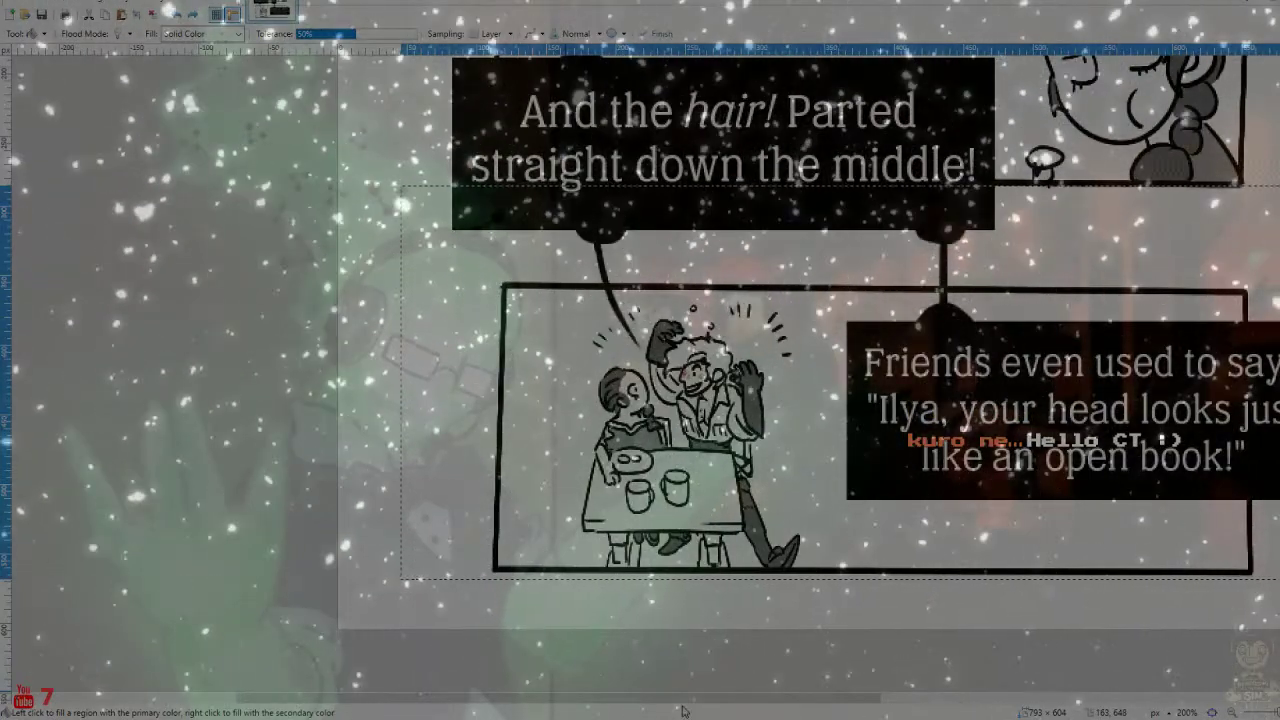
scroll(693, 678, "right", 5)
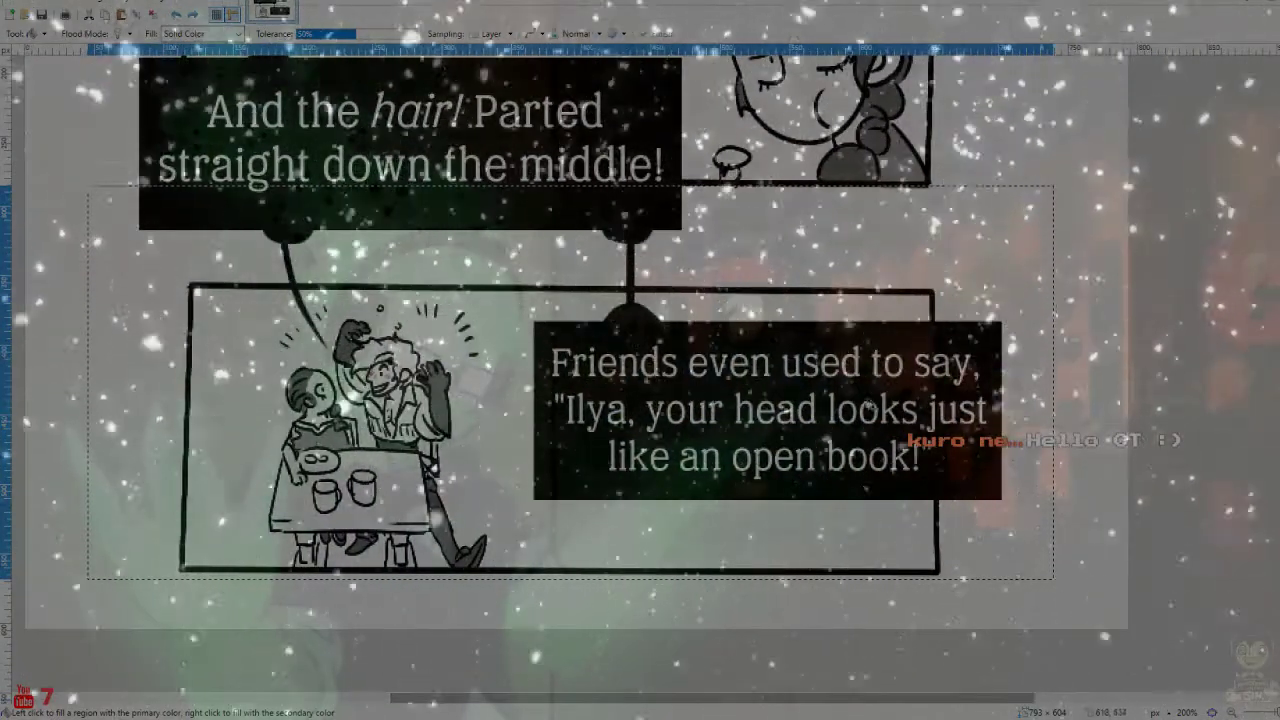
left_click(44, 34)
left_click(40, 48)
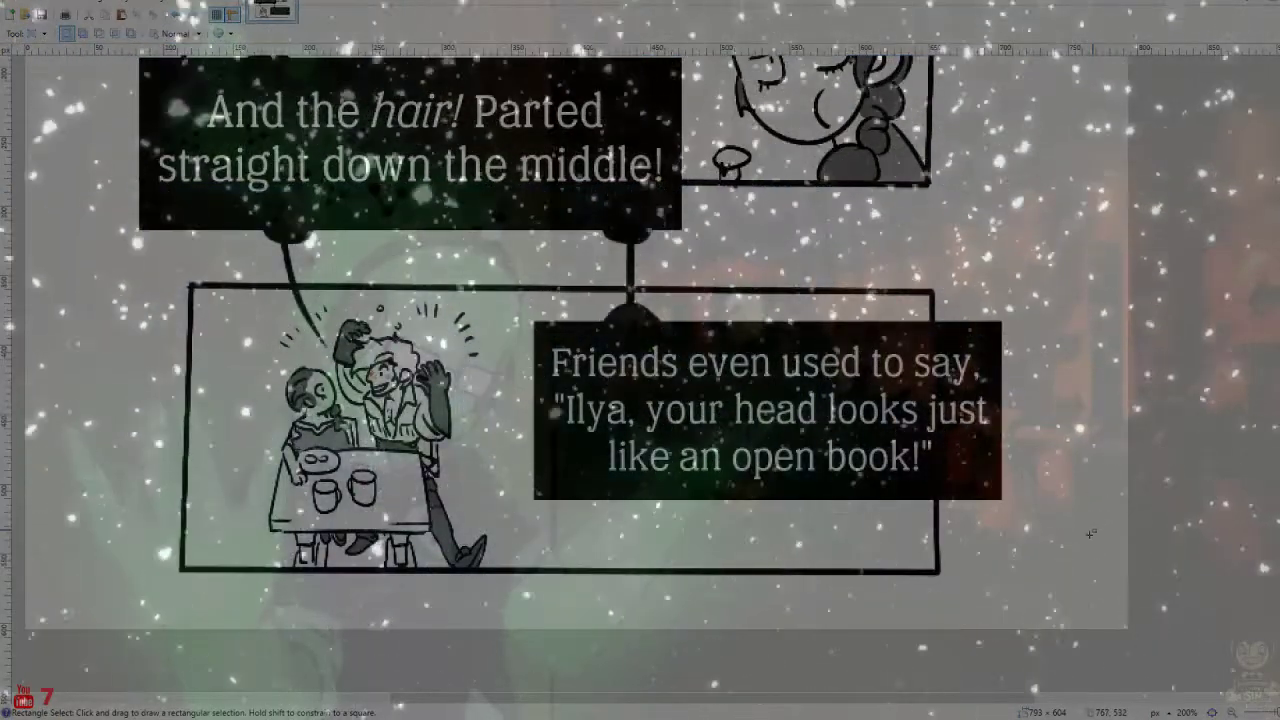
left_click_drag(993, 449, 955, 291)
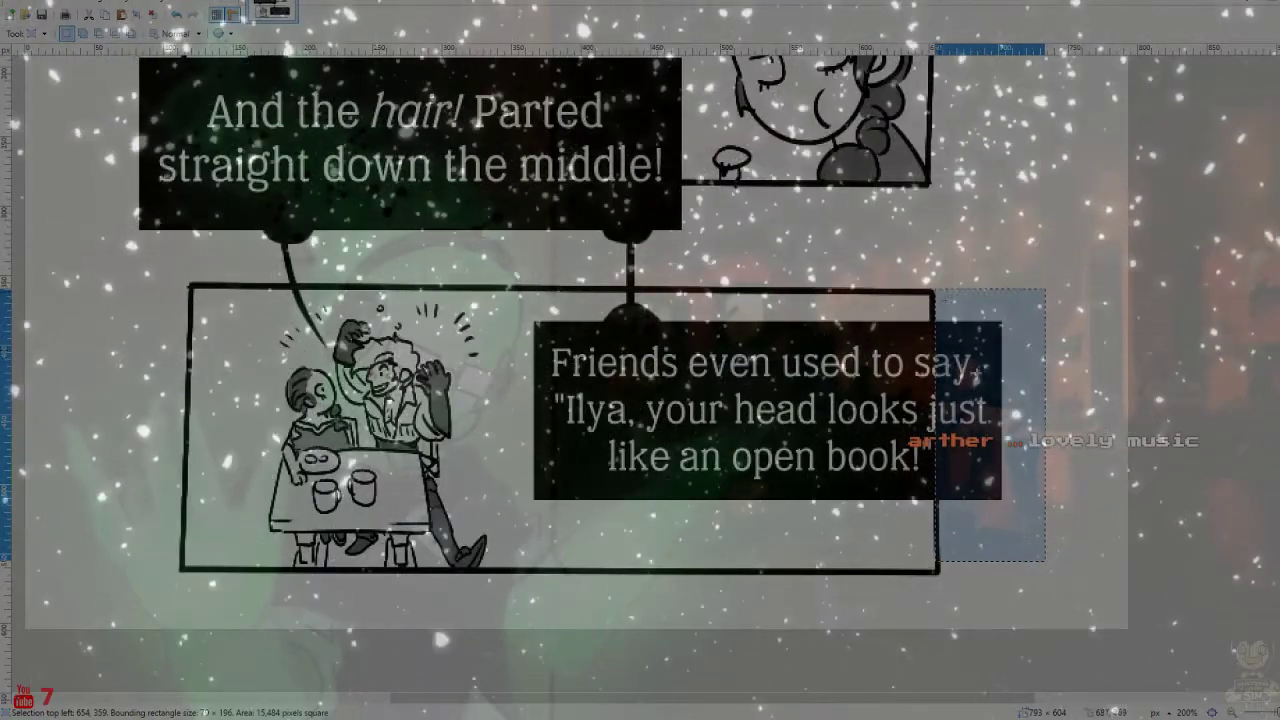
left_click_drag(1019, 500, 1022, 504)
left_click_drag(945, 567, 938, 574)
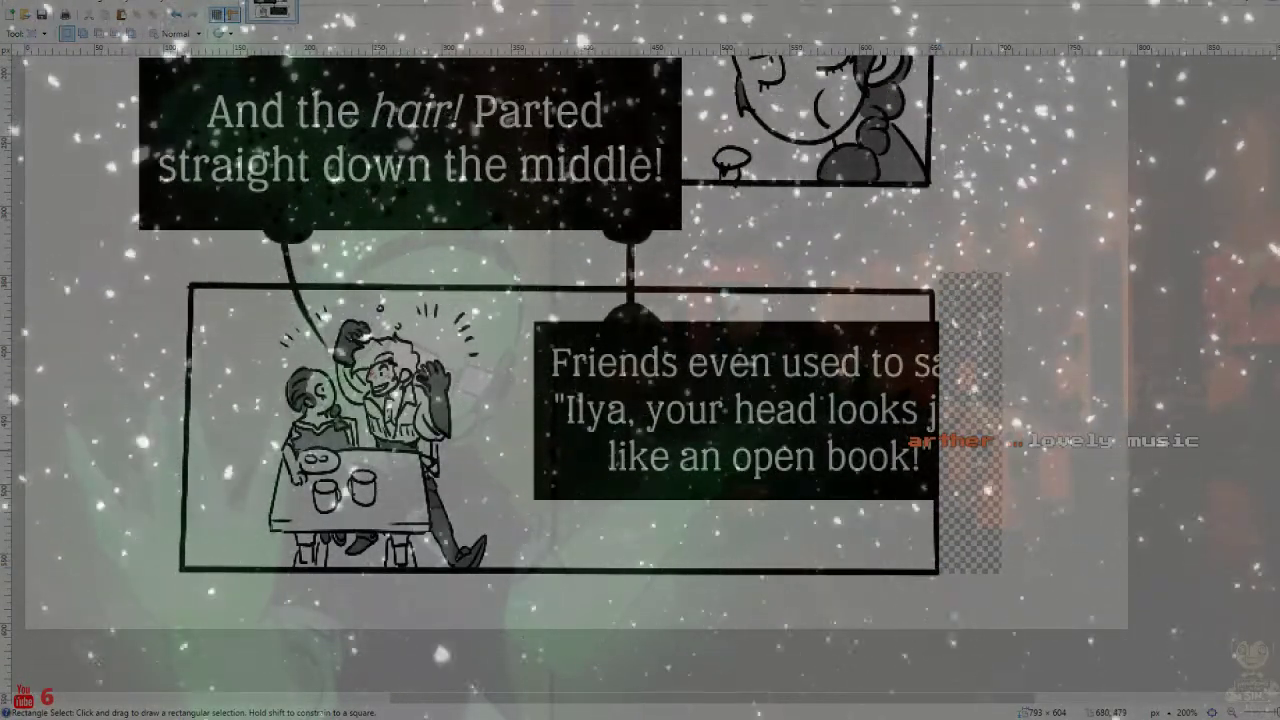
left_click_drag(953, 285, 935, 337)
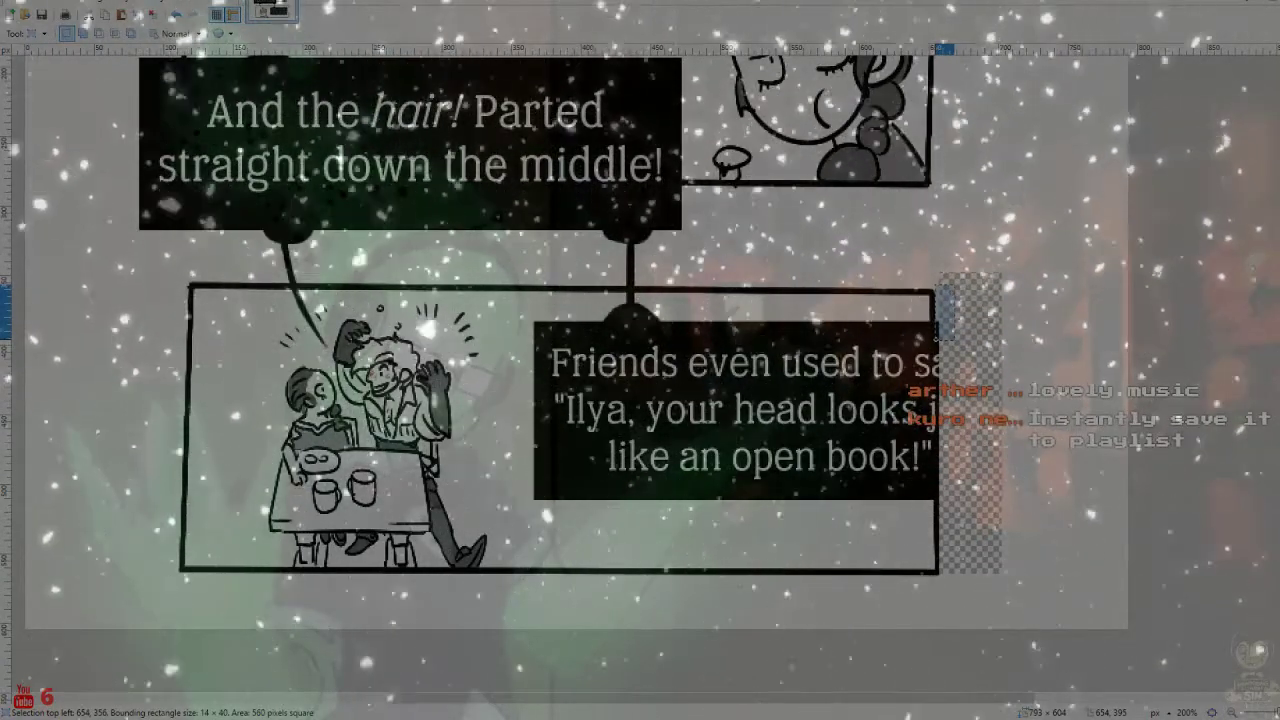
left_click(993, 306)
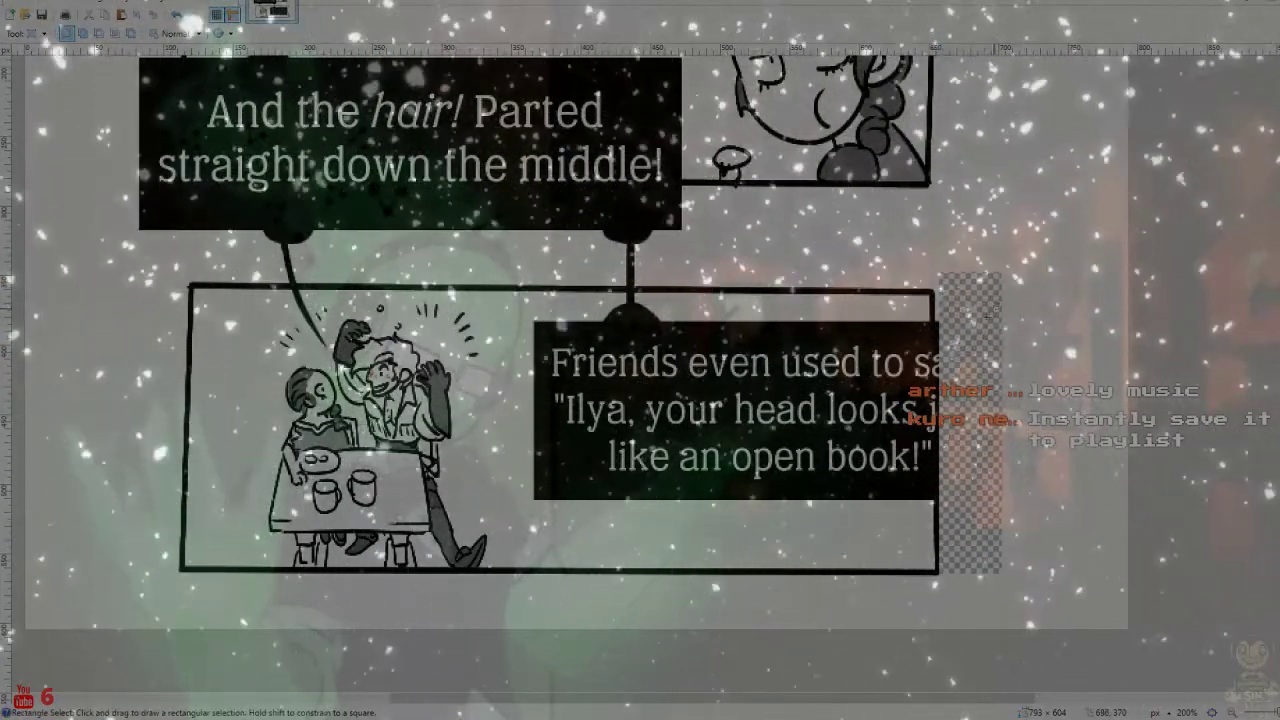
left_click_drag(938, 273, 1000, 572)
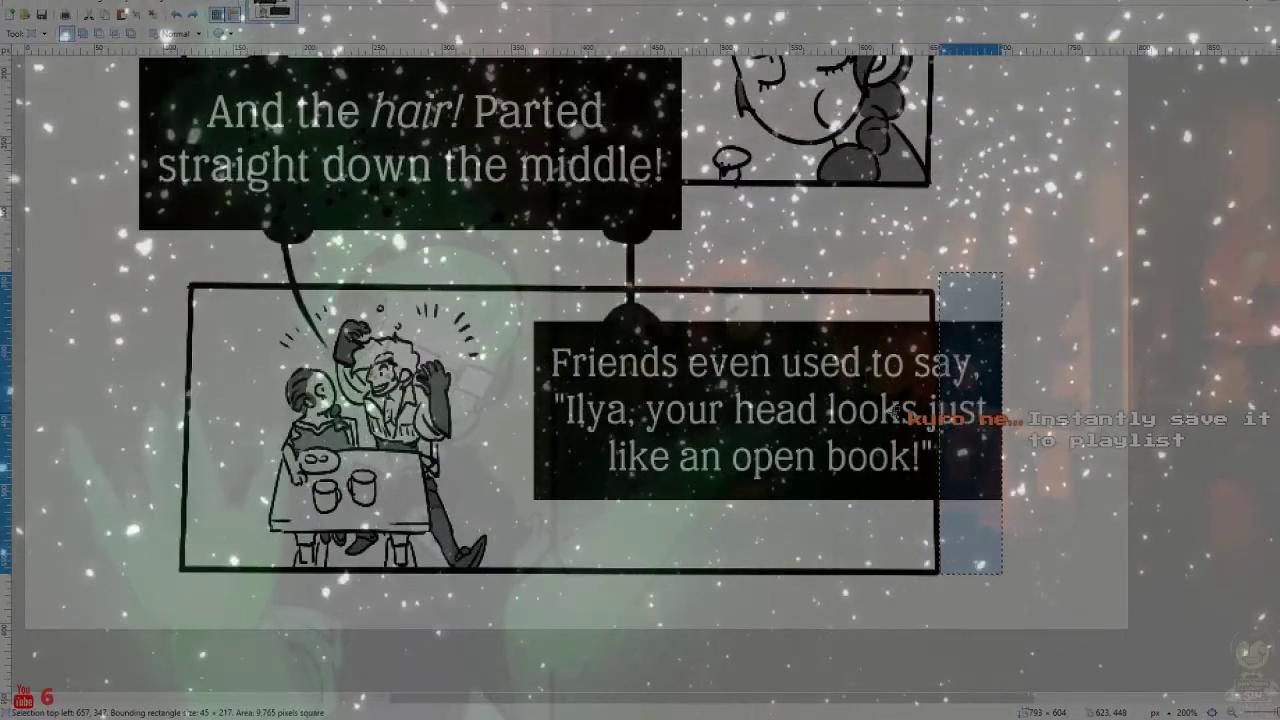
Blur and erase the two text lines below "Friends even used to say," in the lower panel's caption box
left_click_drag(990, 478, 563, 391)
left_click_drag(682, 438, 860, 470)
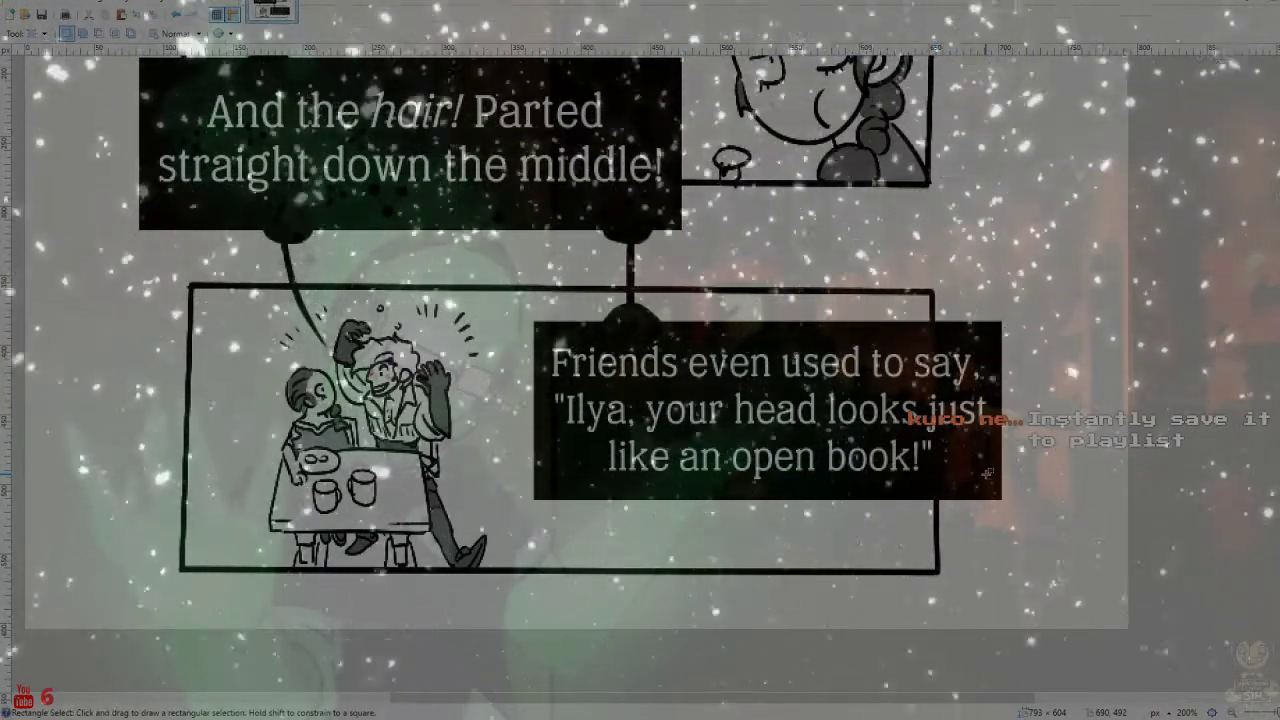
left_click_drag(998, 484, 546, 386)
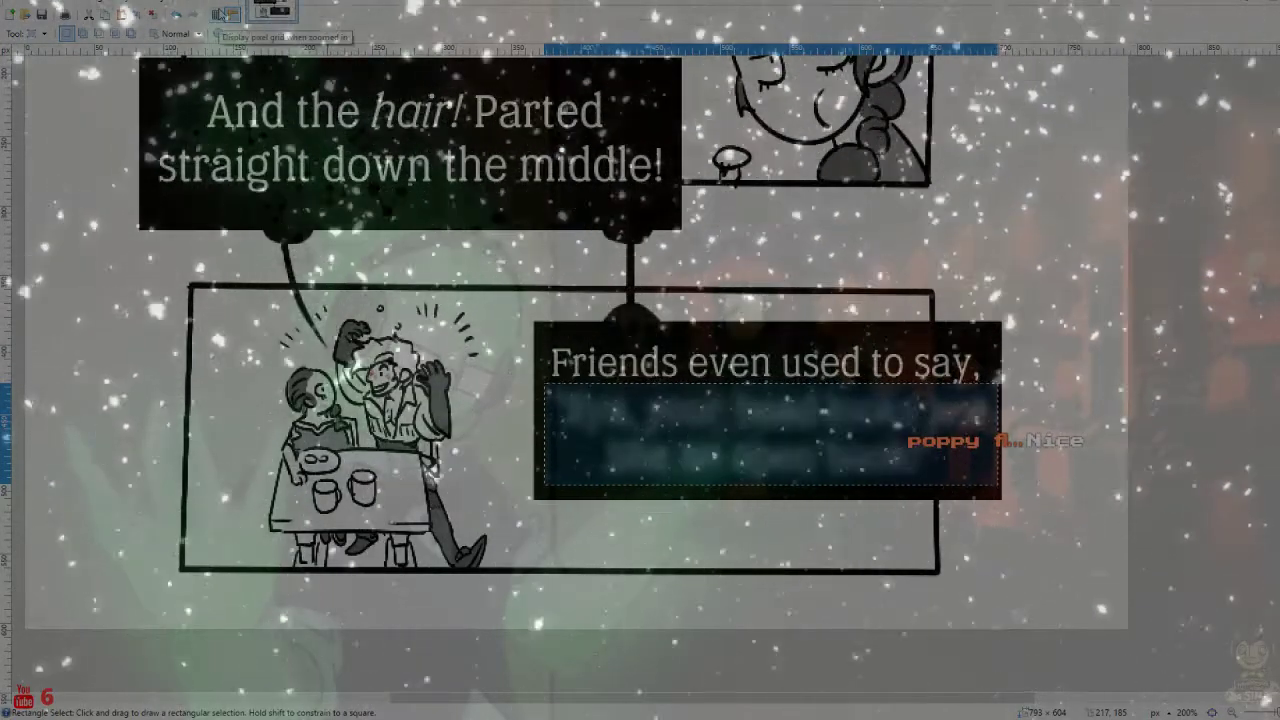
key("Delete")
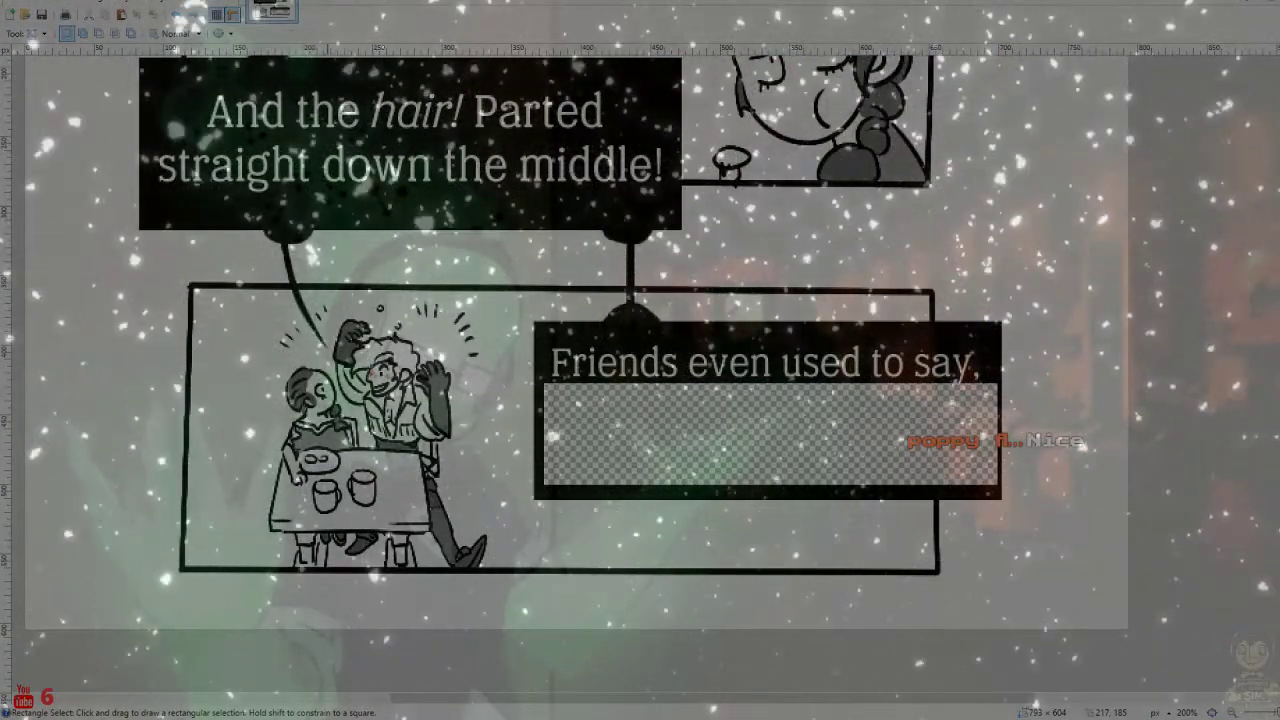
Fill the cleared area below "Friends even used to say," with black using the Paint Bucket
left_click(35, 33)
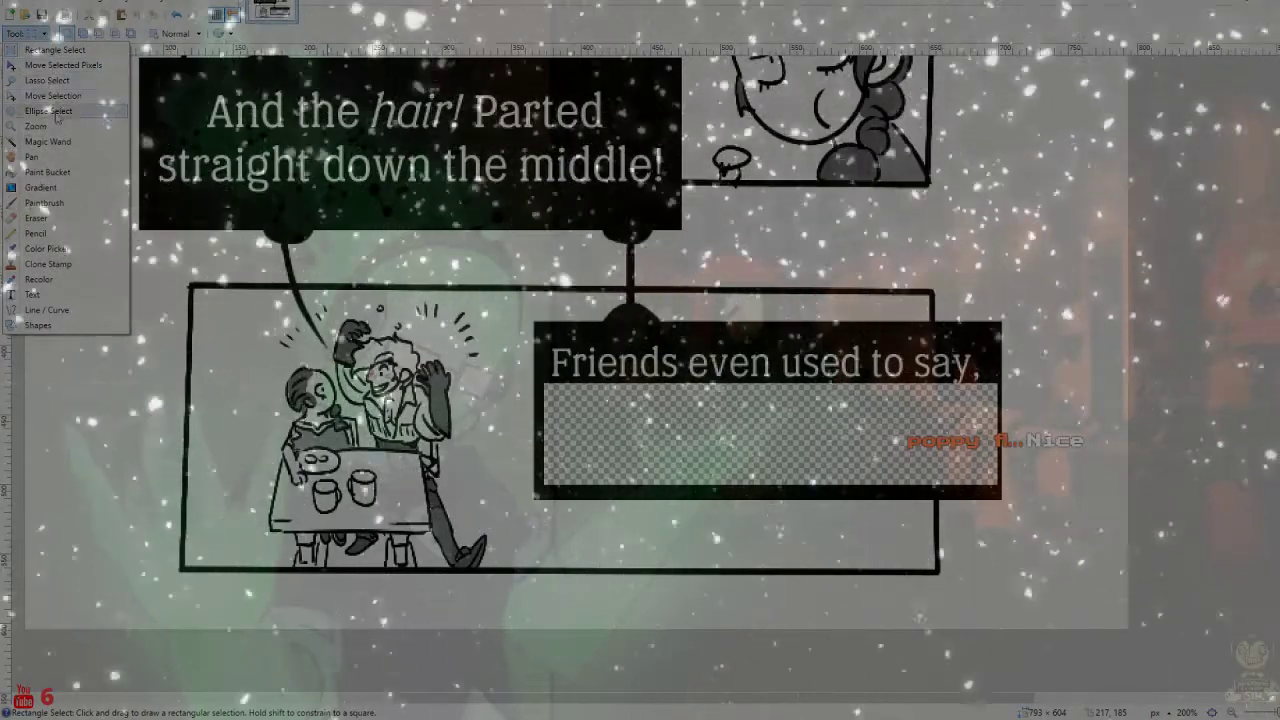
left_click(57, 142)
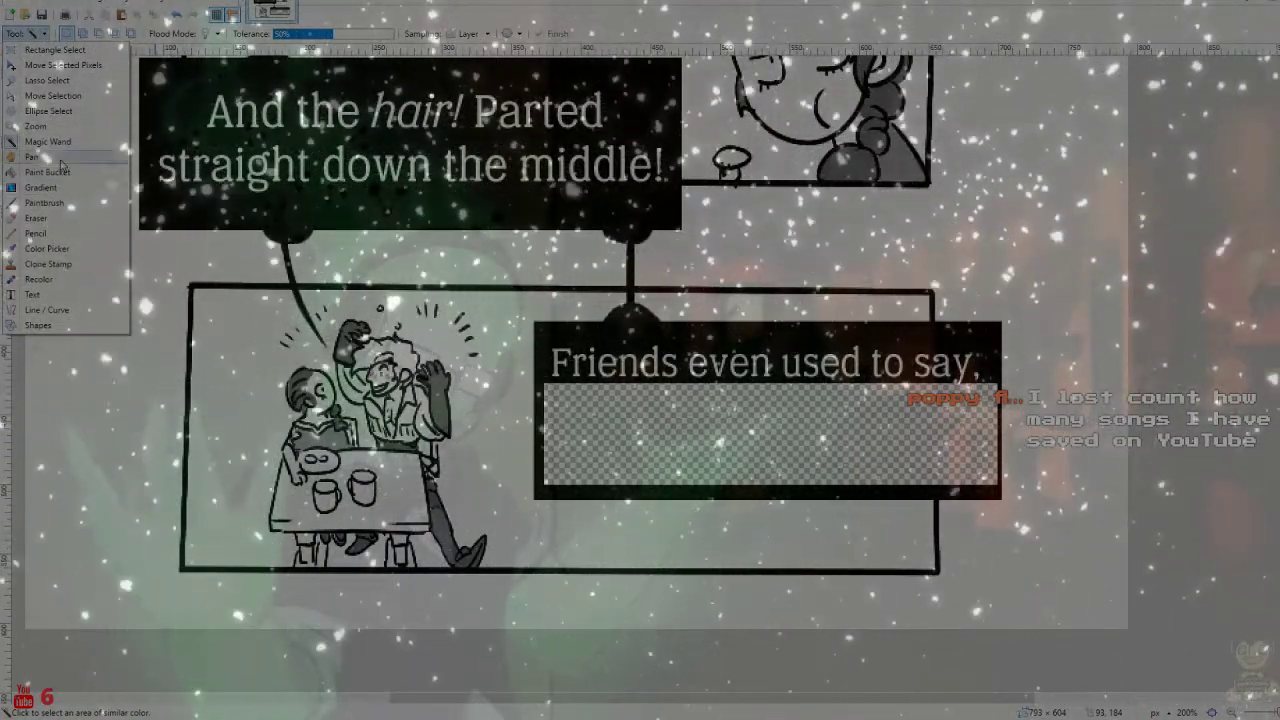
left_click(60, 171)
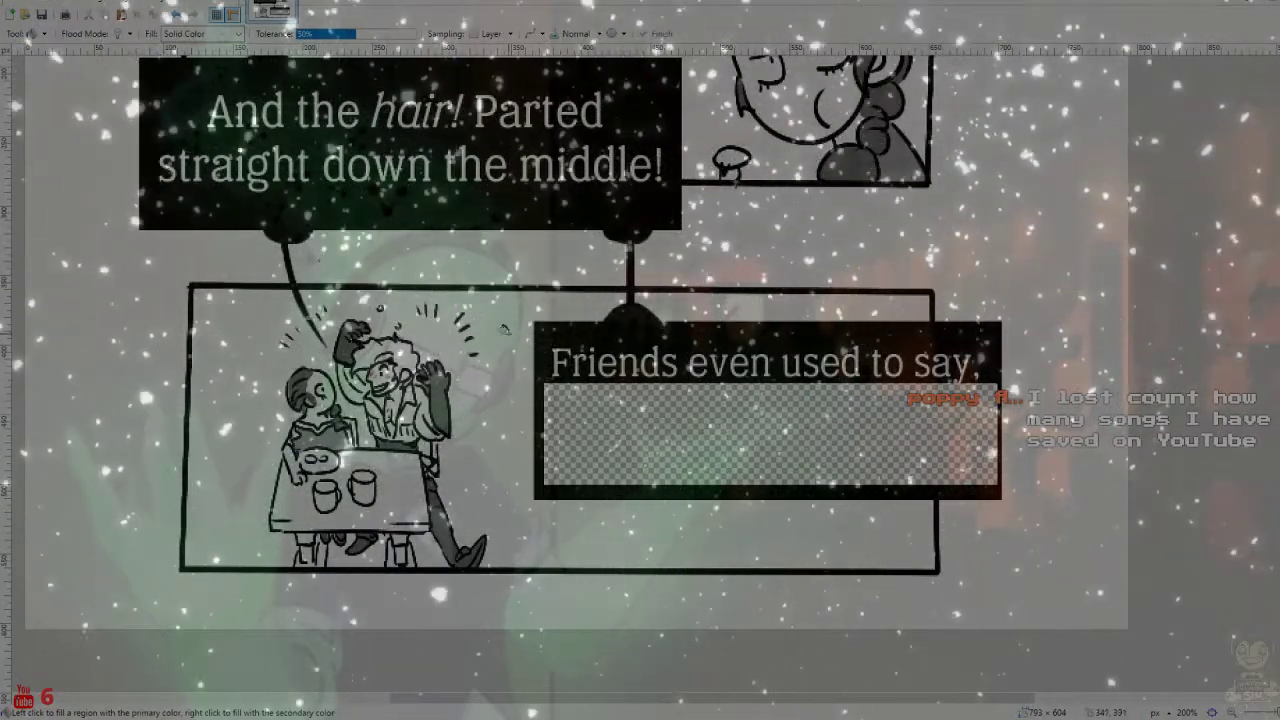
left_click(625, 405)
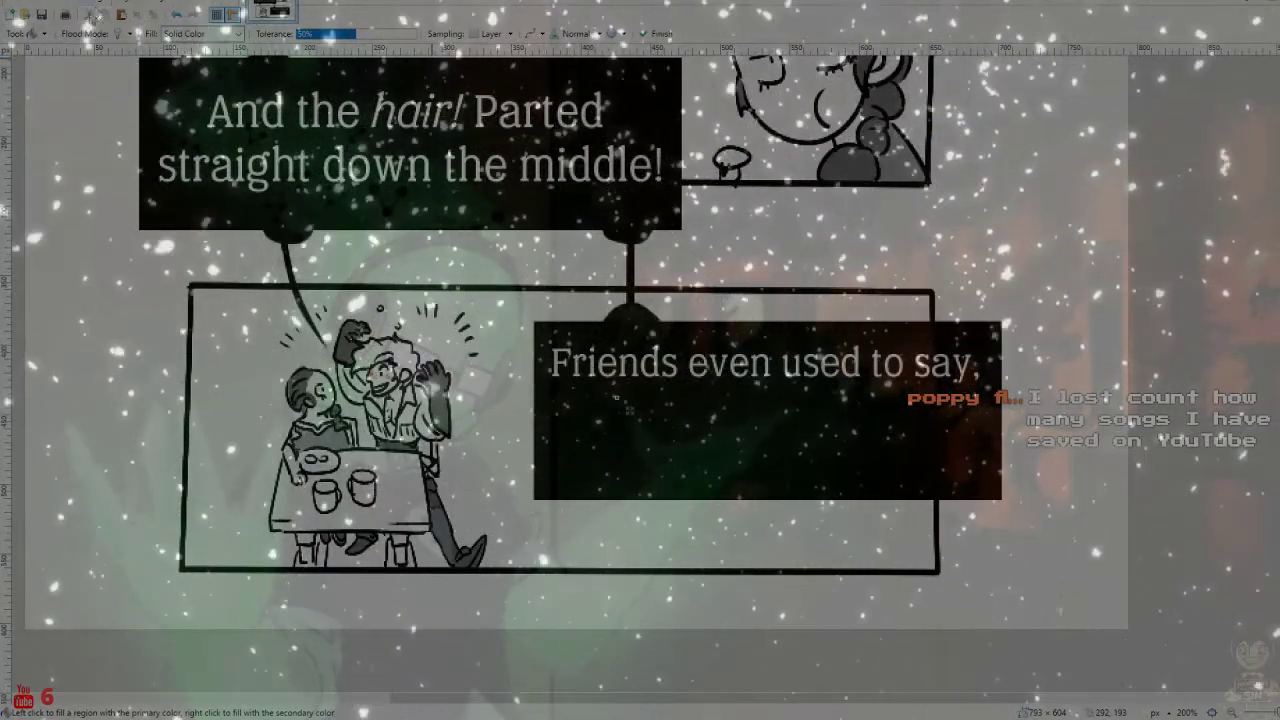
Select the "Friends even used to say," line in the lower caption box, blur it and erase it
left_click(30, 33)
left_click(60, 52)
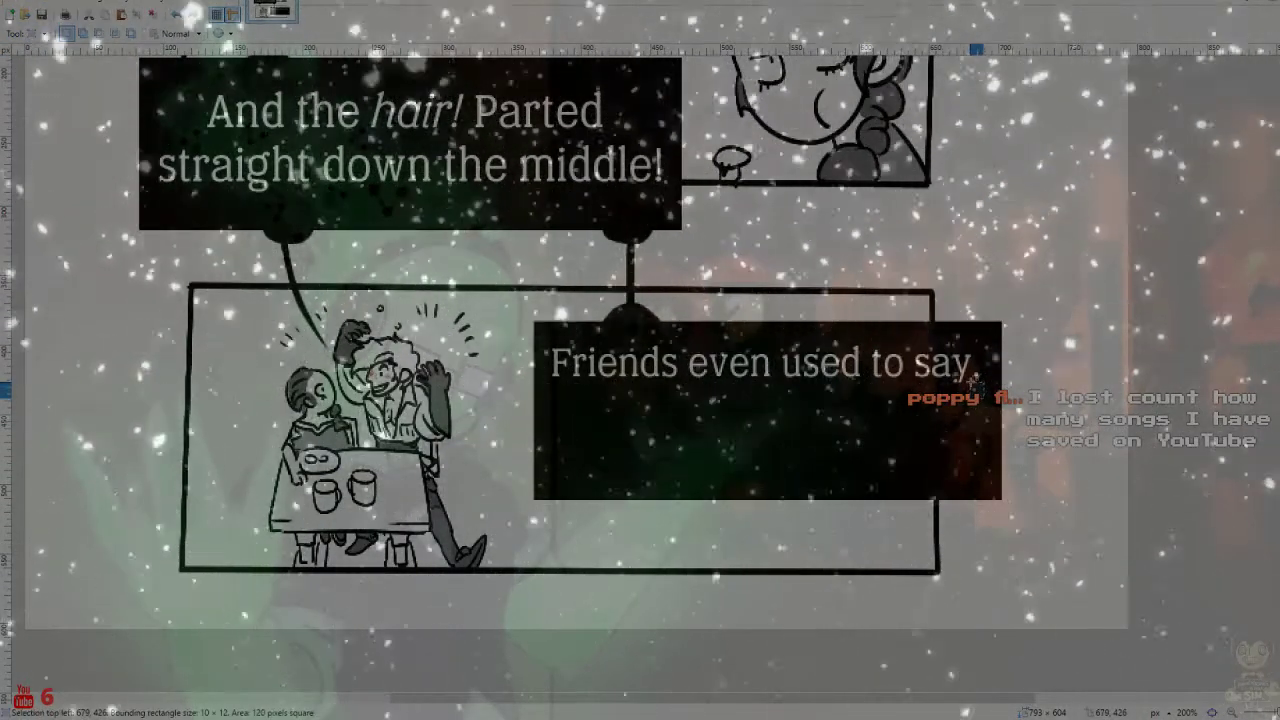
left_click_drag(549, 334, 990, 393)
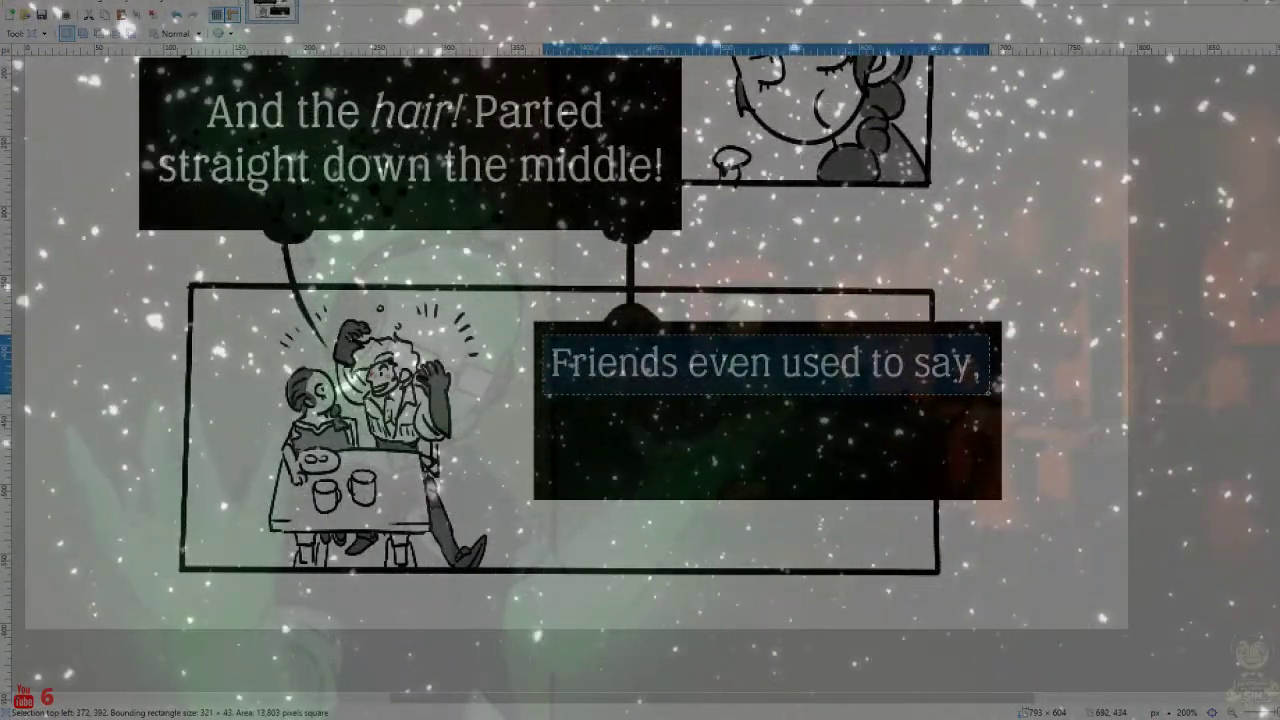
left_click(230, 12)
left_click(260, 40)
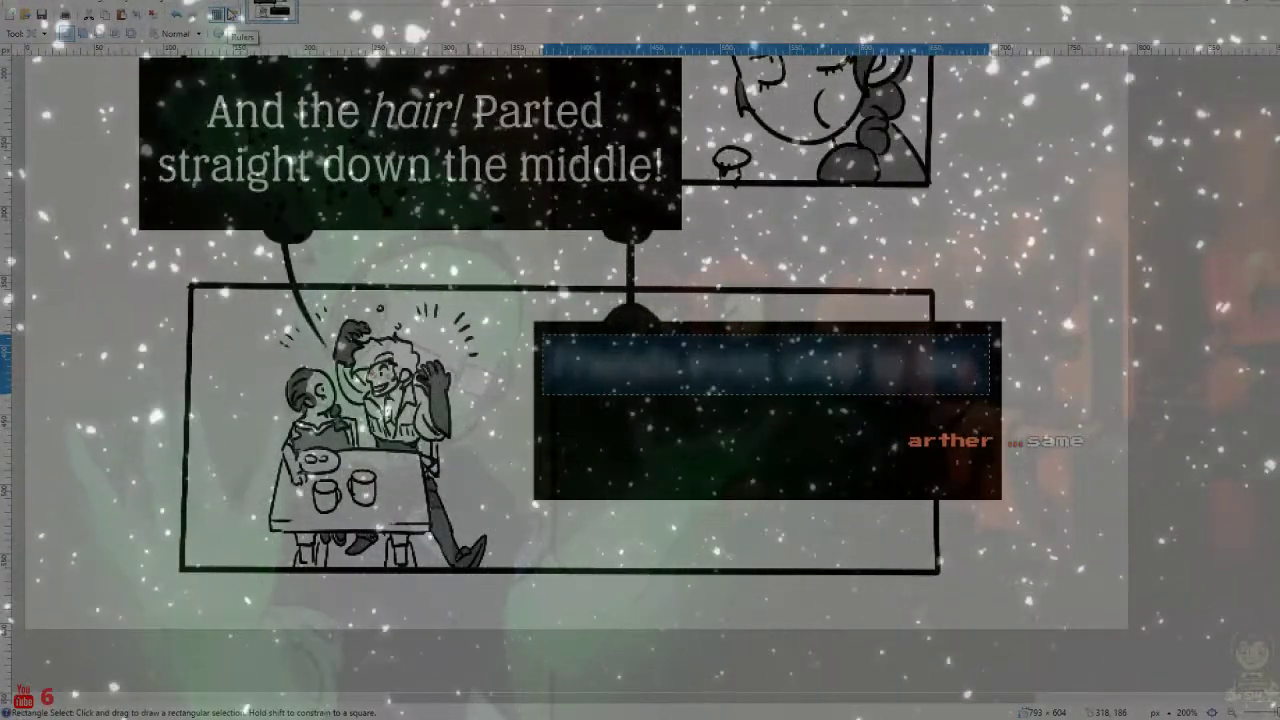
key("Delete")
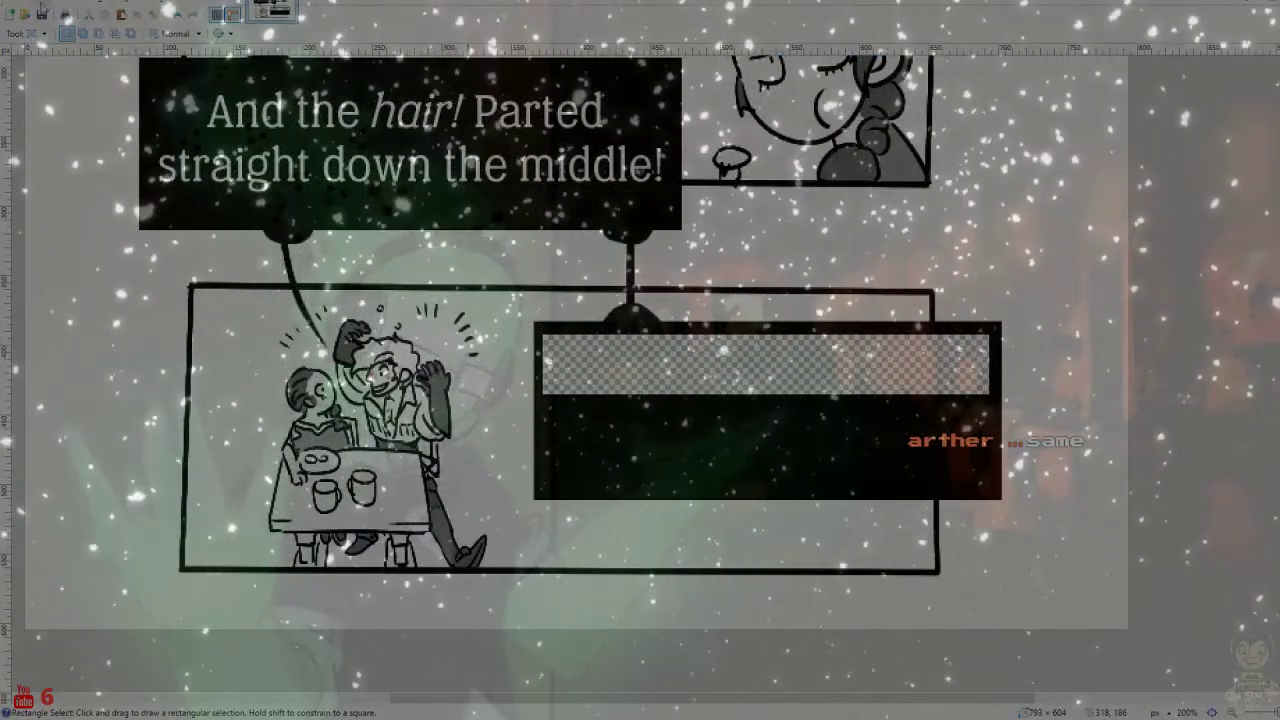
Fill the cleared strip at the top of the lower panel's caption box with black using the Paint Bucket
key("Escape")
left_click(211, 4)
left_click(211, 4)
left_click(211, 4)
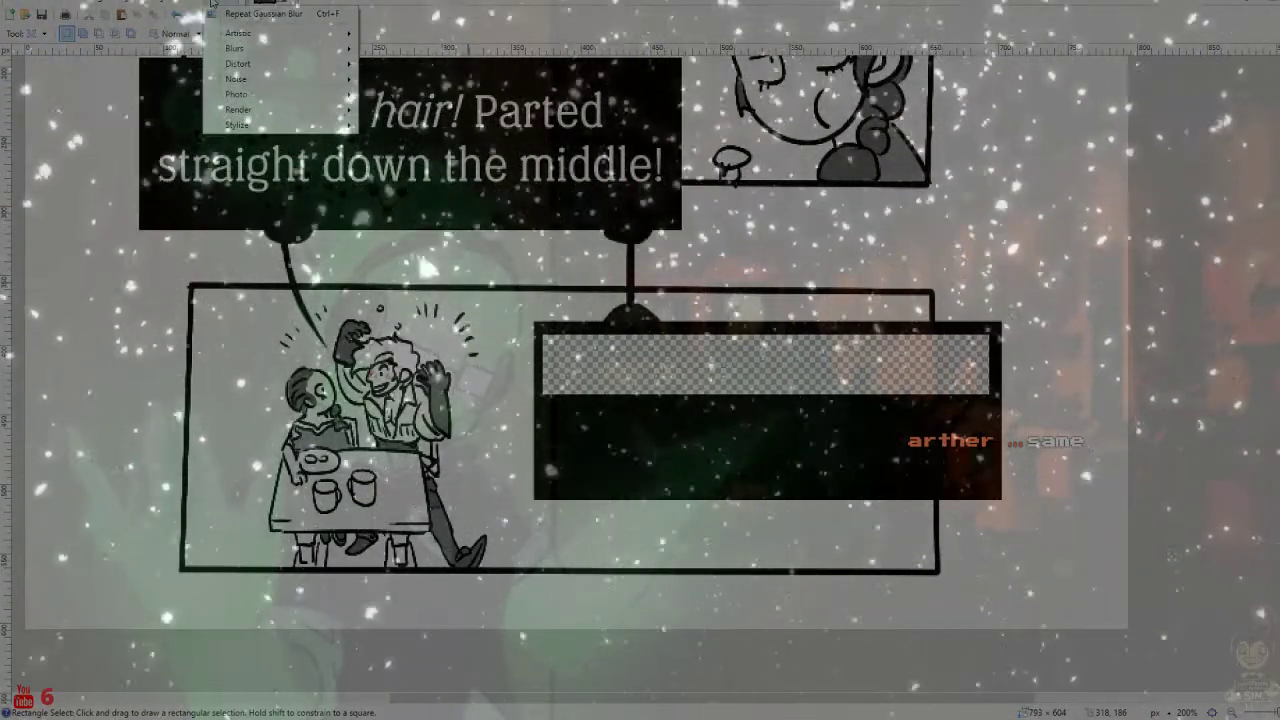
left_click(211, 4)
left_click(43, 33)
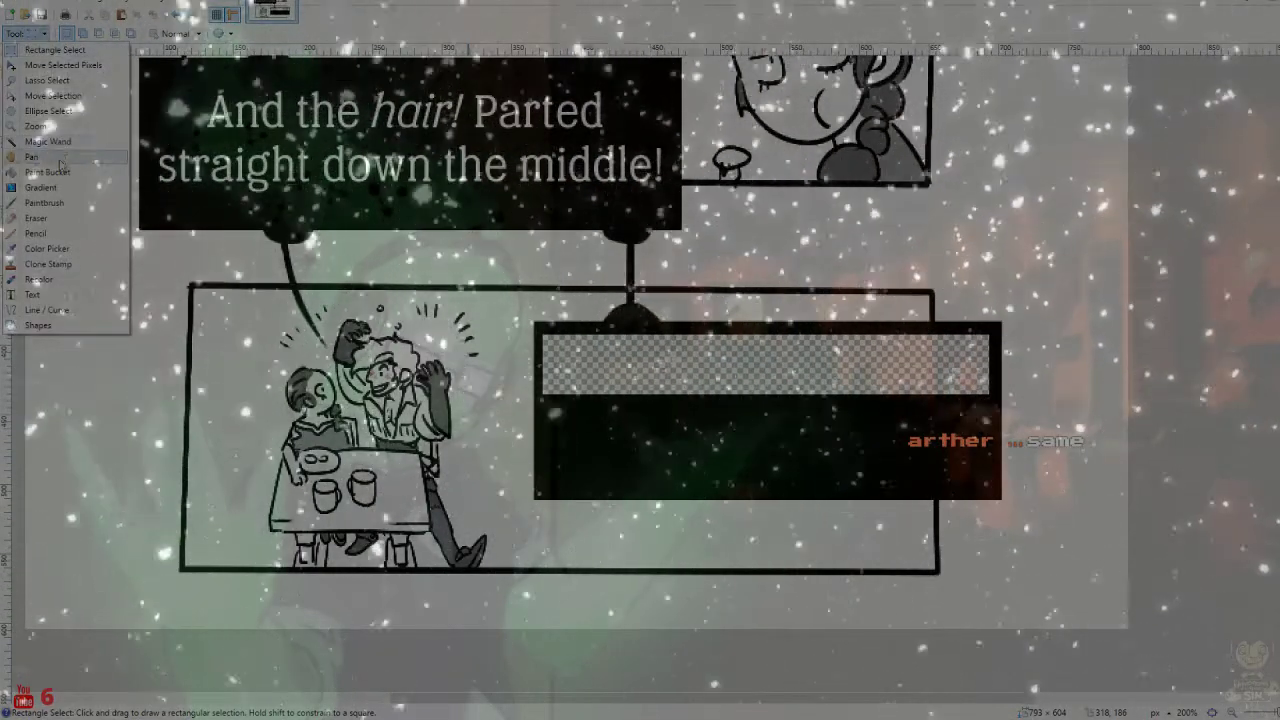
key("f")
left_click(640, 365)
Select the "straight down the middle!" line in the middle caption box and apply the Gaussian Blur again
scroll(568, 317, "up", 3)
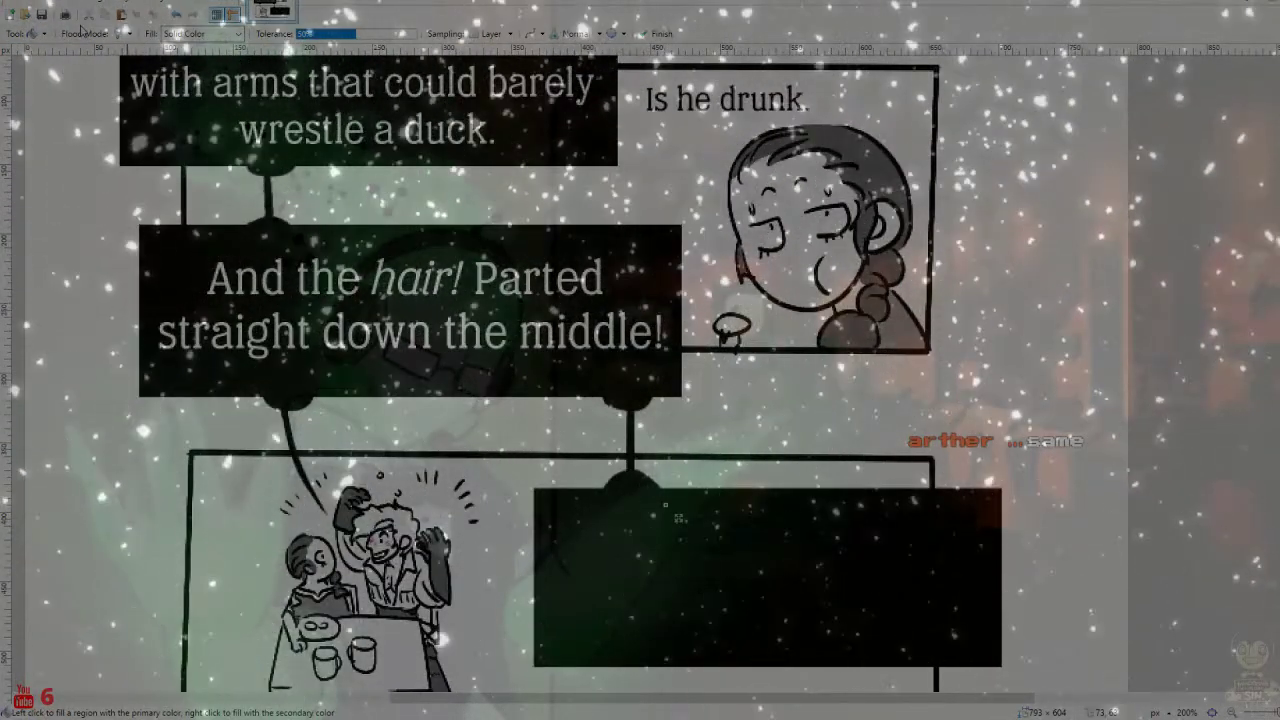
left_click(43, 34)
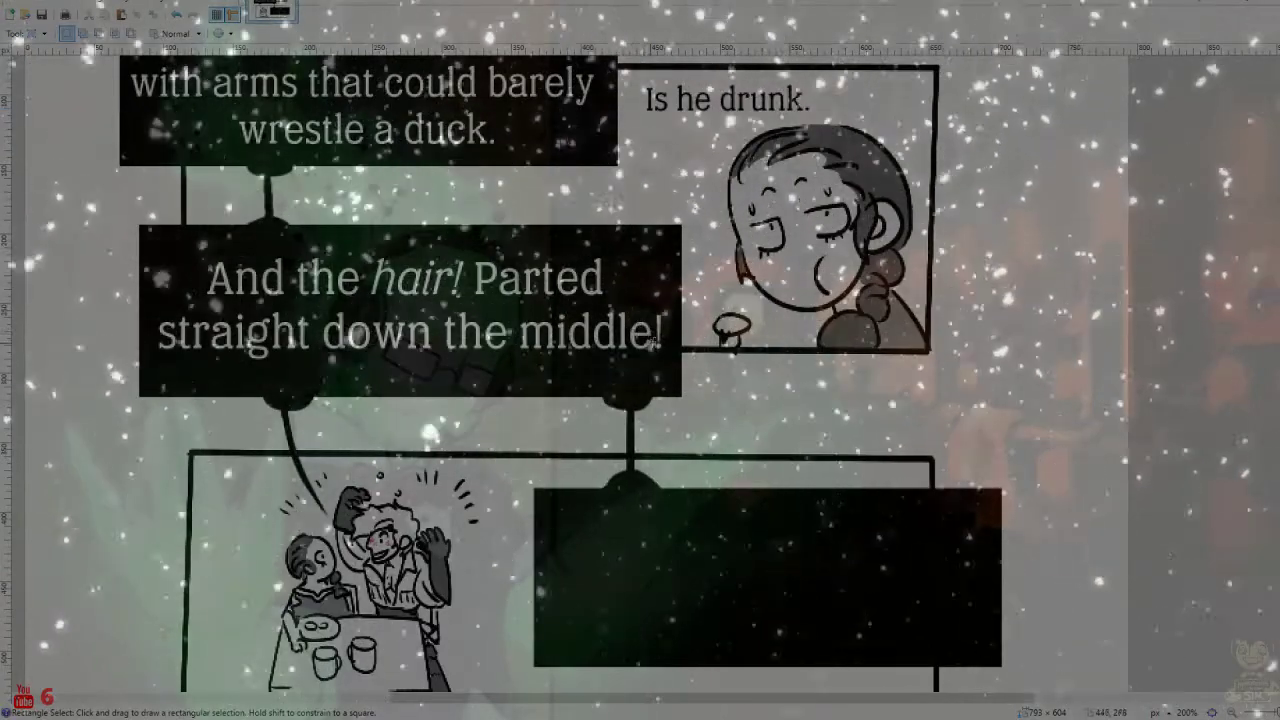
left_click_drag(318, 327, 677, 361)
left_click_drag(155, 305, 677, 361)
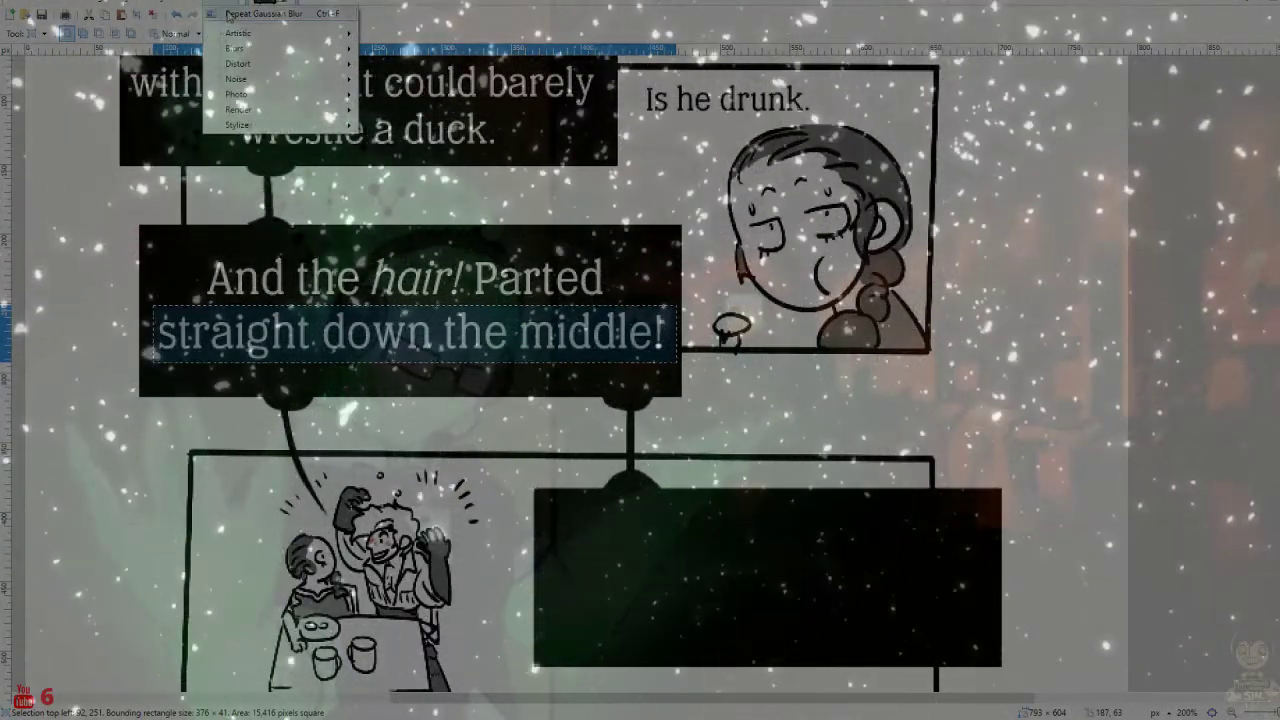
left_click(262, 13)
Select the word "Parted" in the middle caption box, blur it and erase it
left_click(645, 307)
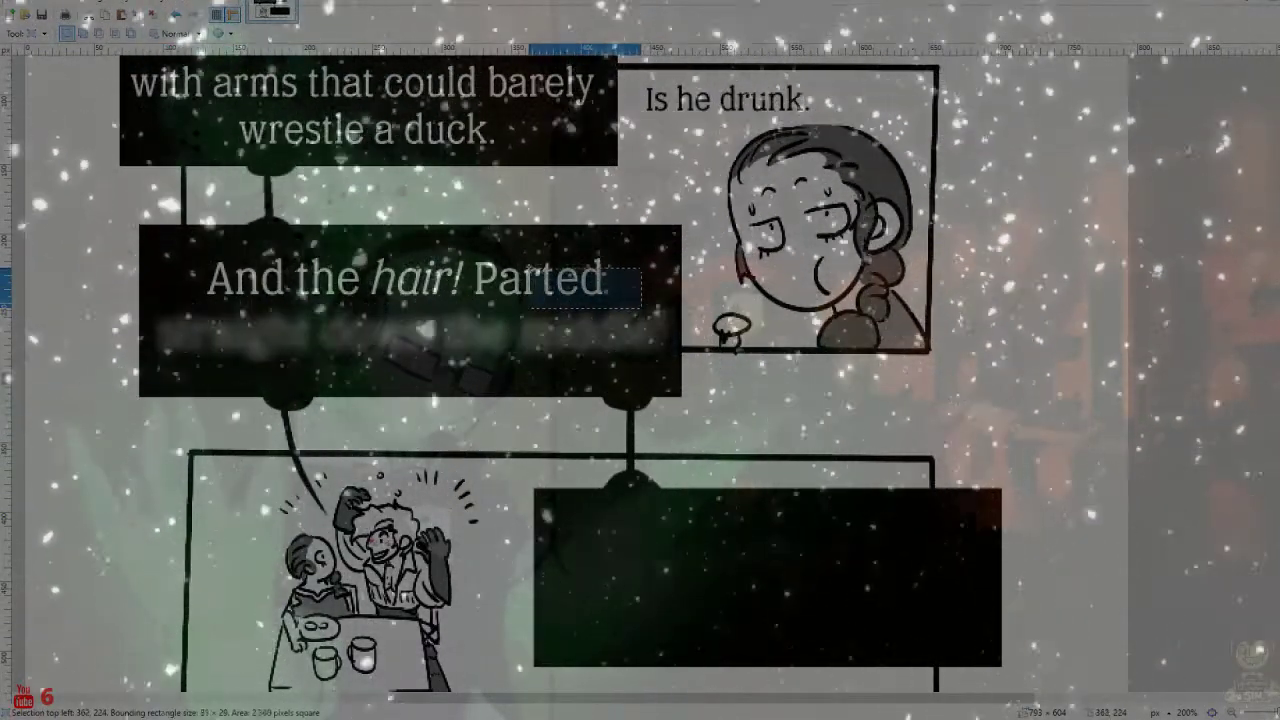
left_click_drag(478, 252, 467, 251)
left_click(221, 6)
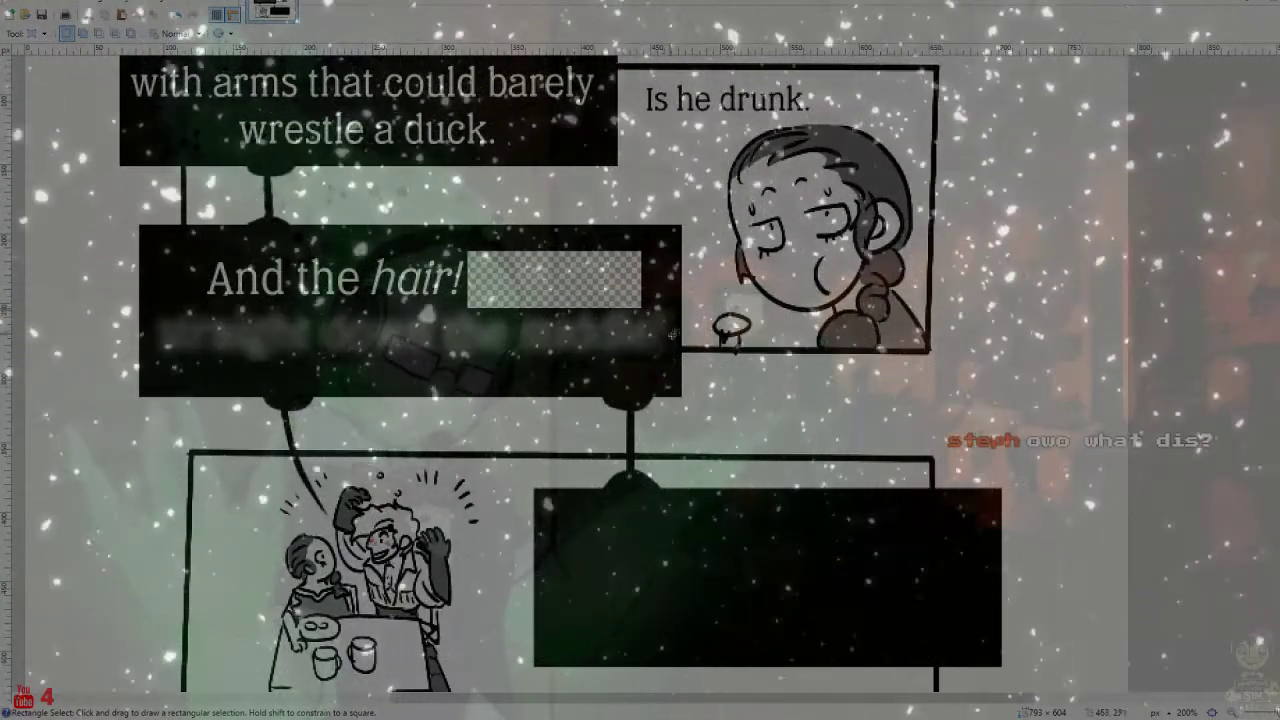
Erase the blurred second line of the middle caption box and fill the cleared area with black using the Paint Bucket
left_click_drag(680, 364, 468, 307)
left_click_drag(680, 364, 146, 294)
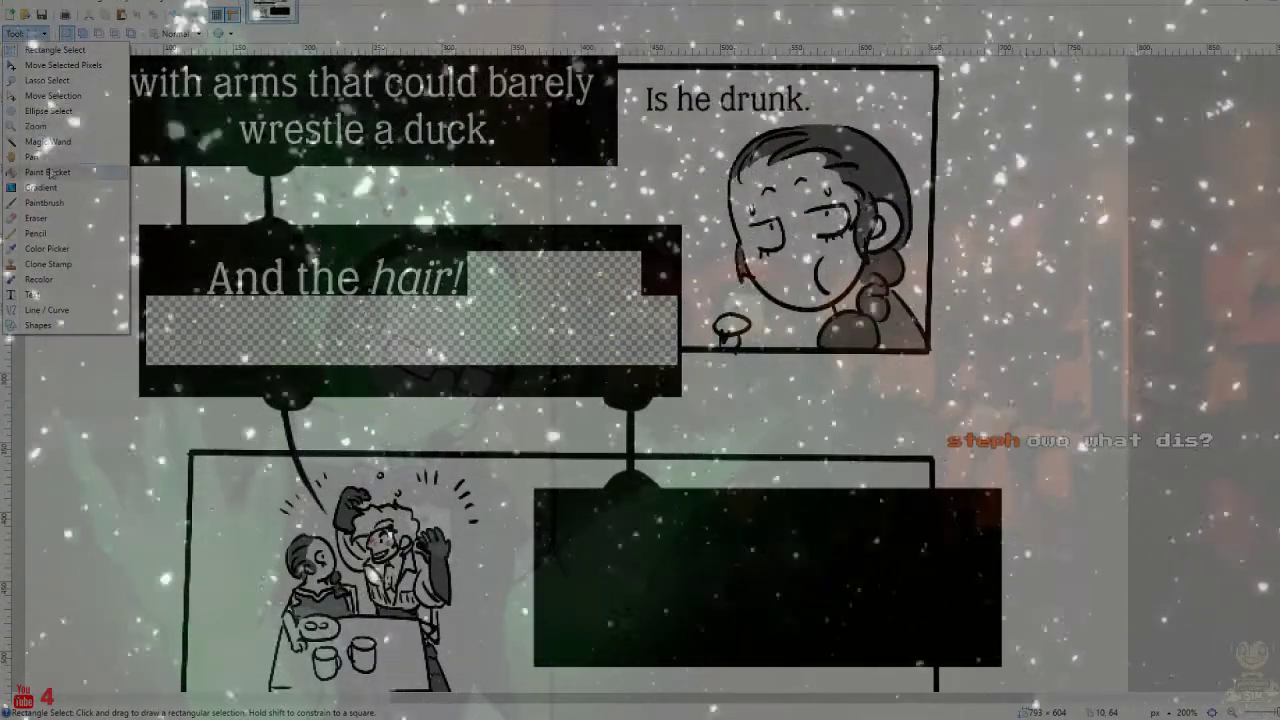
left_click(48, 172)
left_click(215, 326)
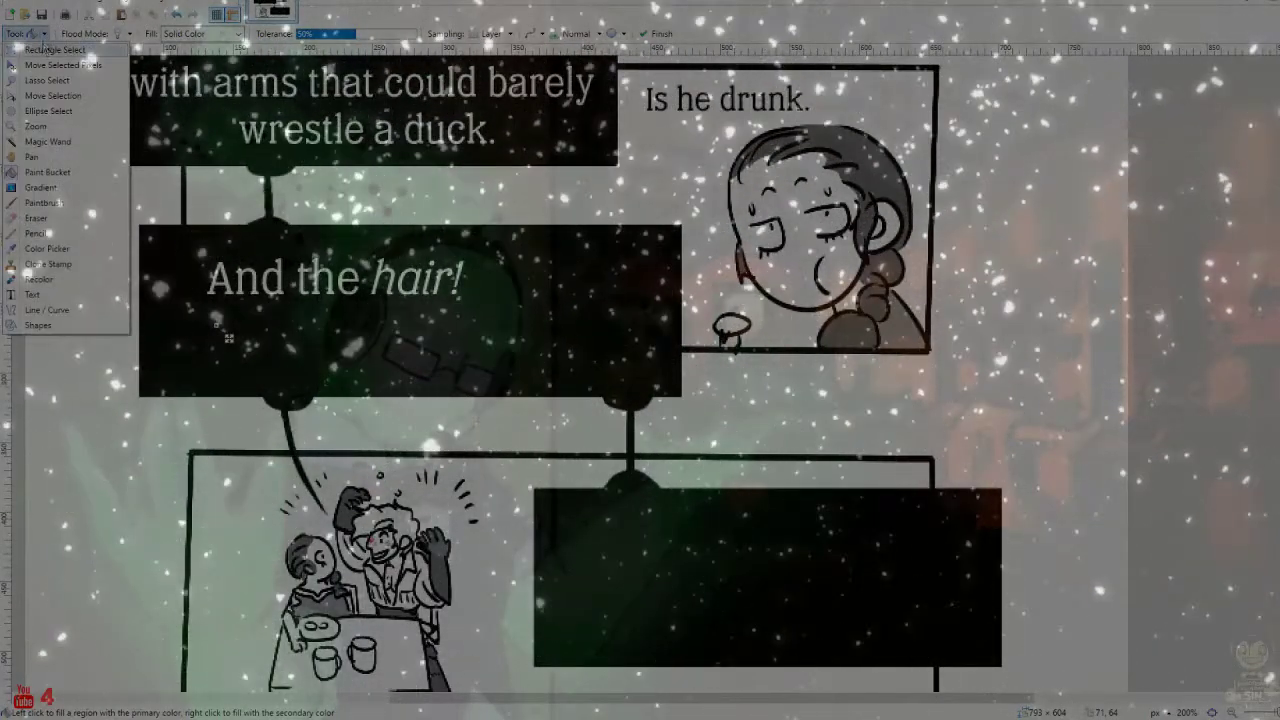
Select the remaining "And the hair!" text with a rectangular selection, blur it and erase it
left_click(43, 50)
left_click_drag(362, 264, 173, 248)
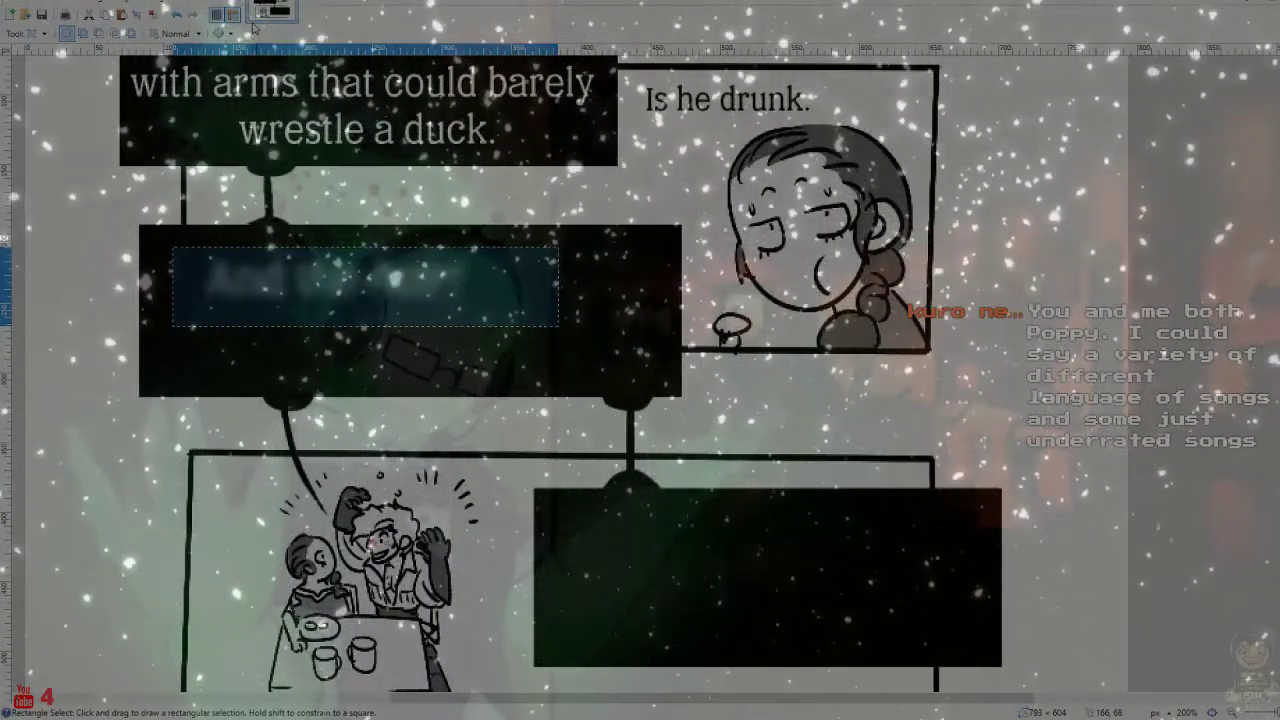
key("Delete")
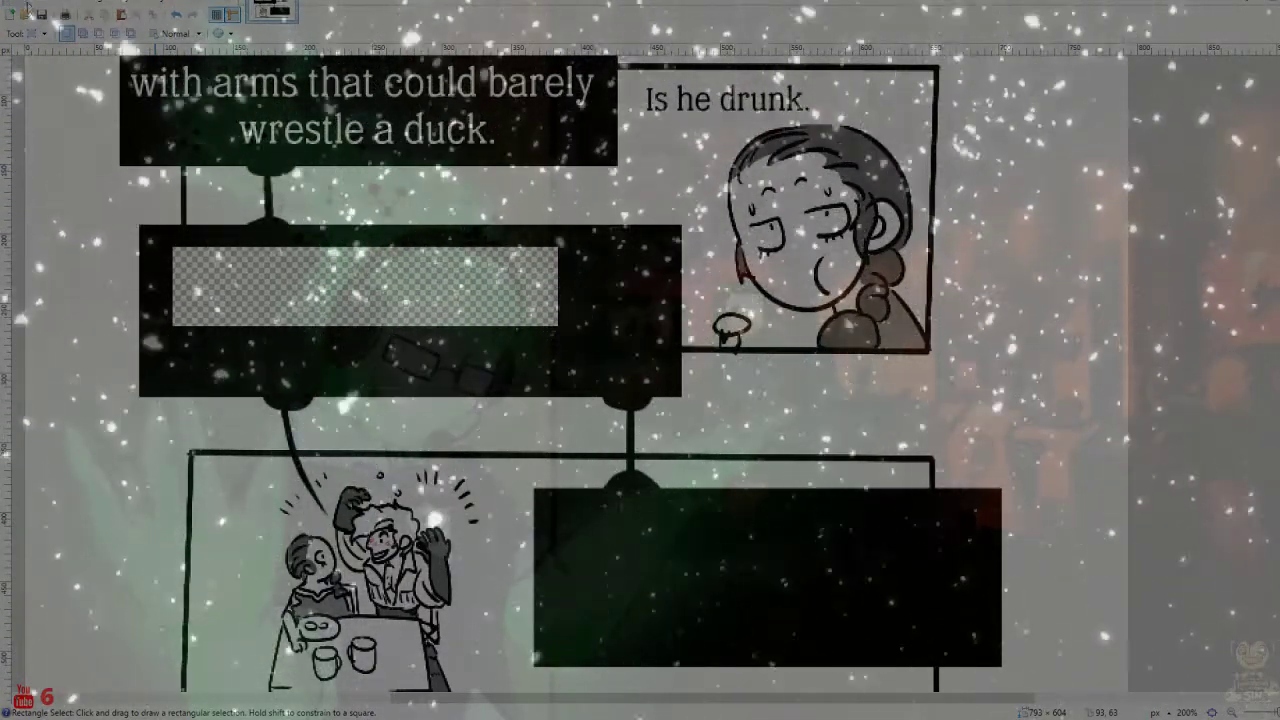
Fill the cleared rectangle where "And the hair!" stood with black using the Paint Bucket
left_click(28, 33)
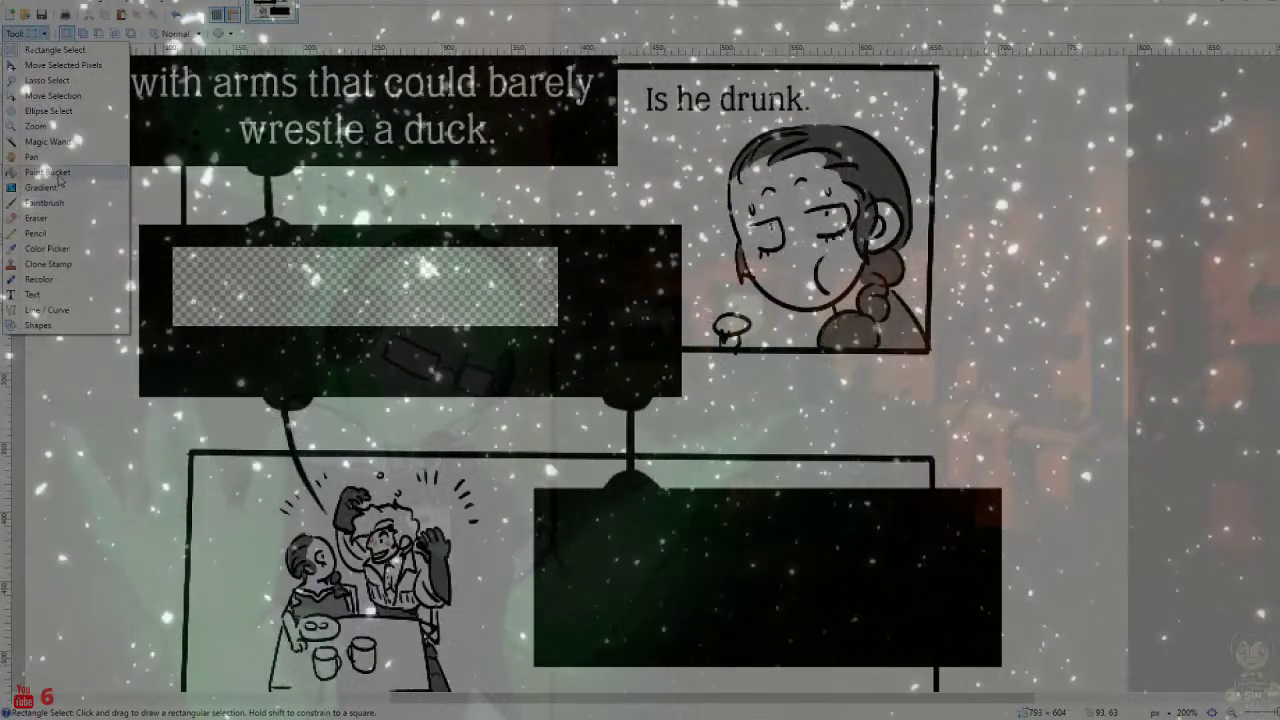
left_click(47, 172)
left_click(225, 262)
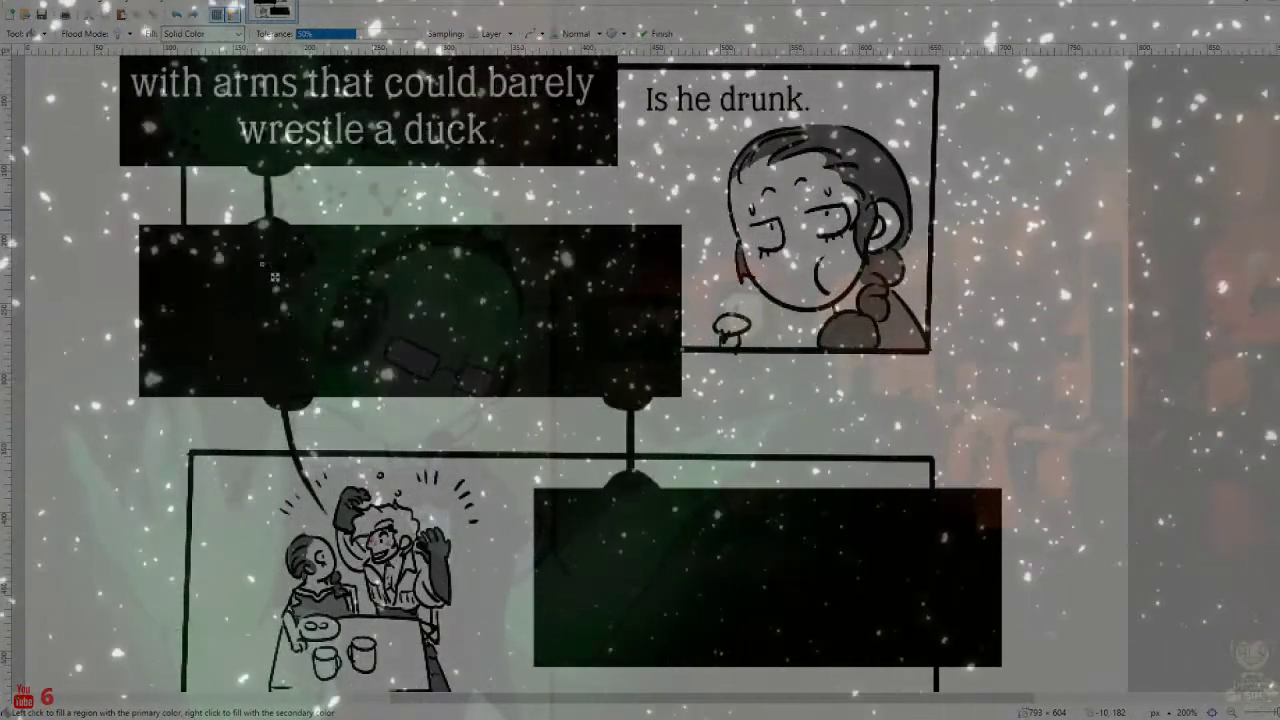
left_click(275, 277)
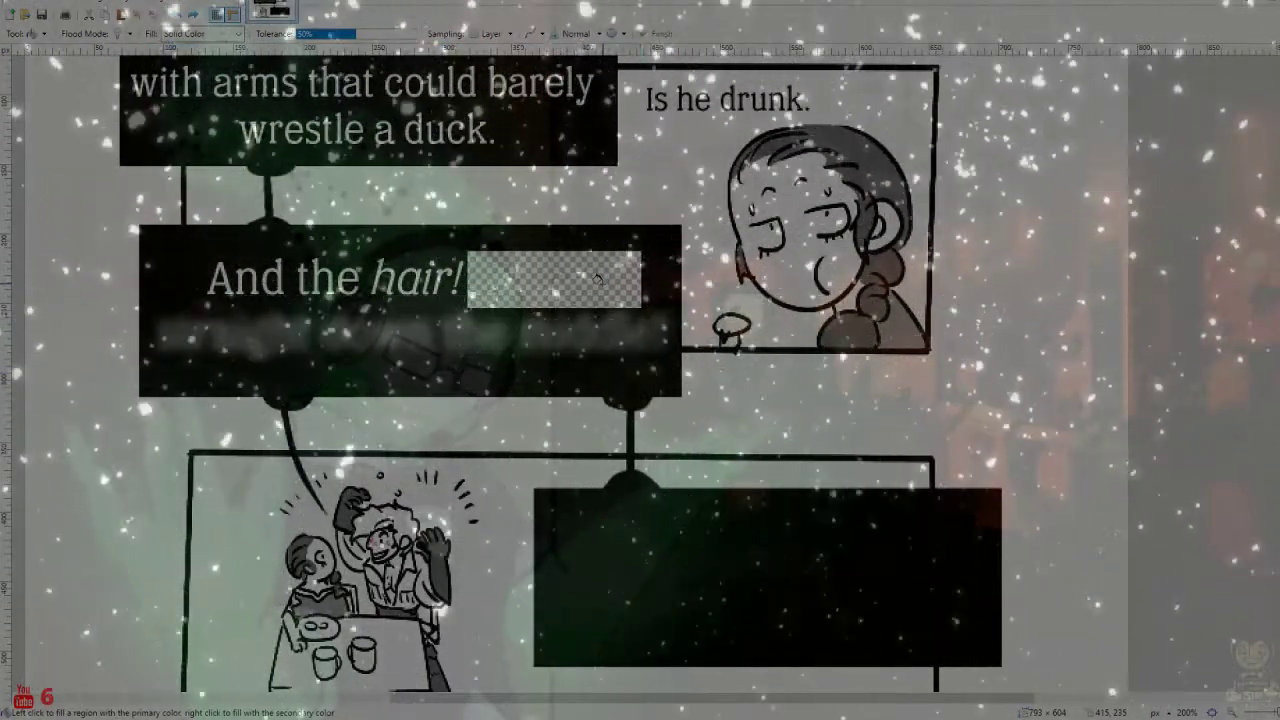
Undo the text removals stage by stage until the middle and lower caption boxes show their full text again
left_click(597, 279)
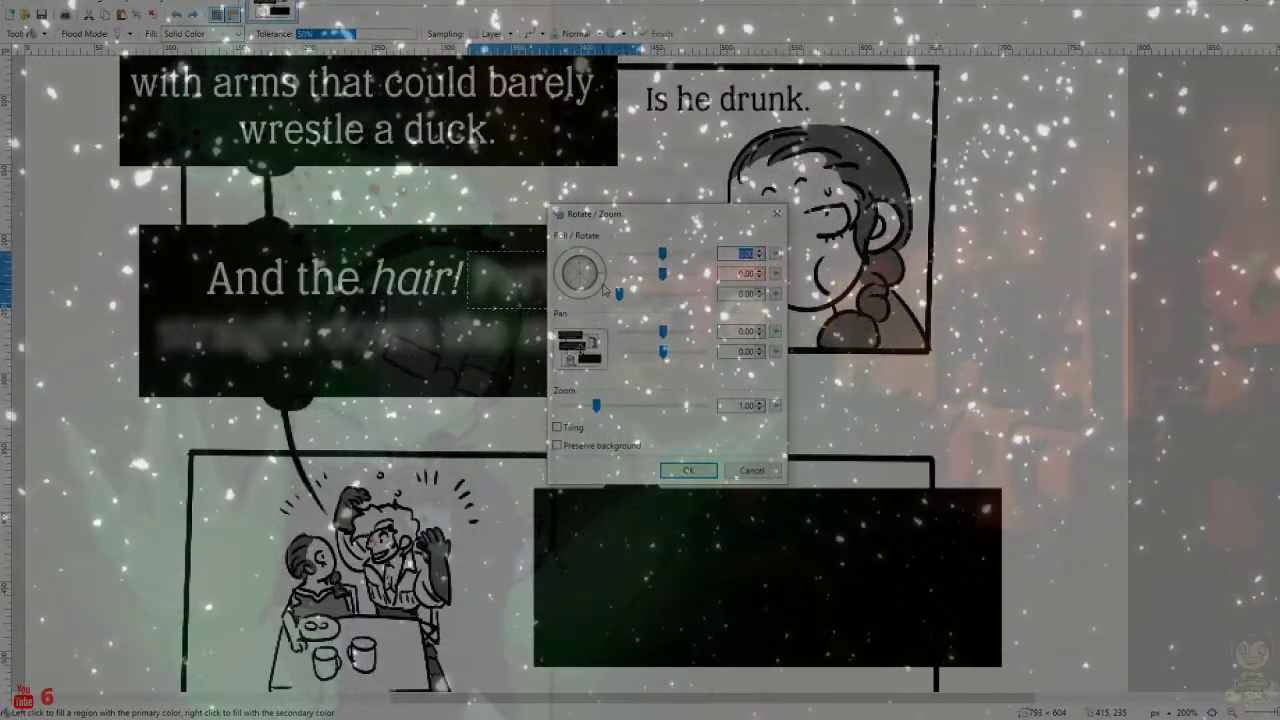
left_click(752, 471)
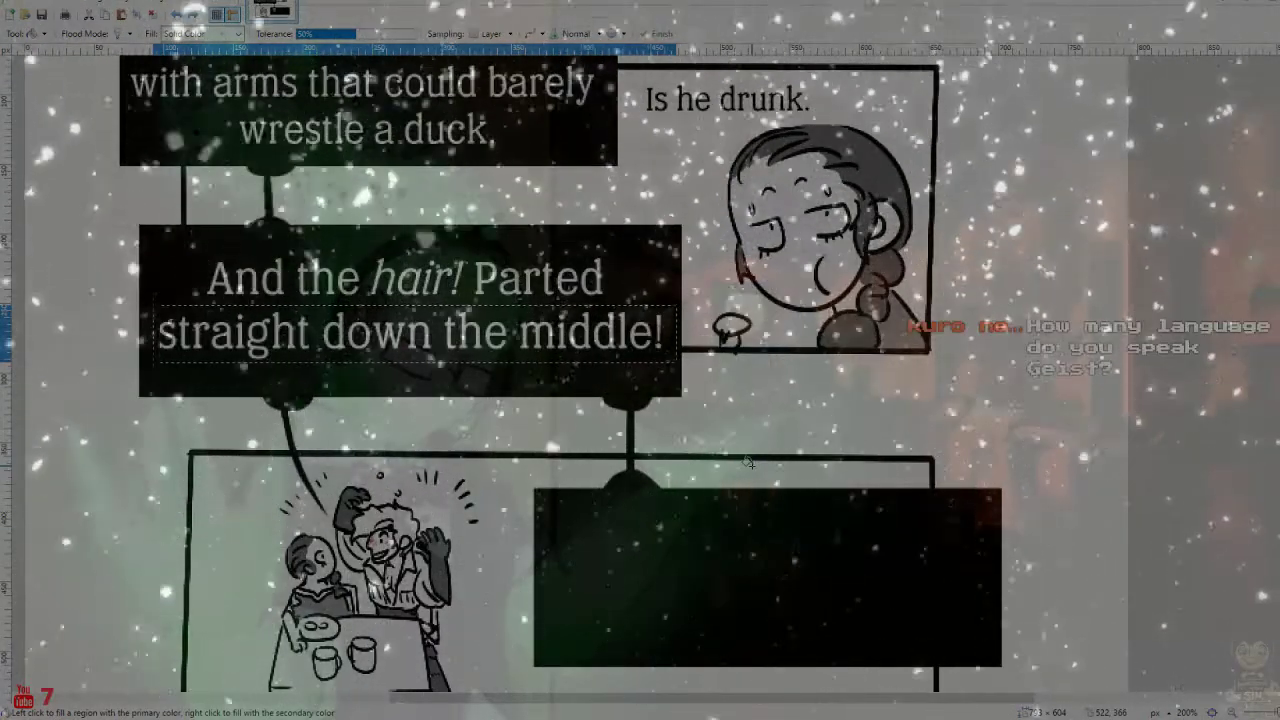
key("ctrl+d")
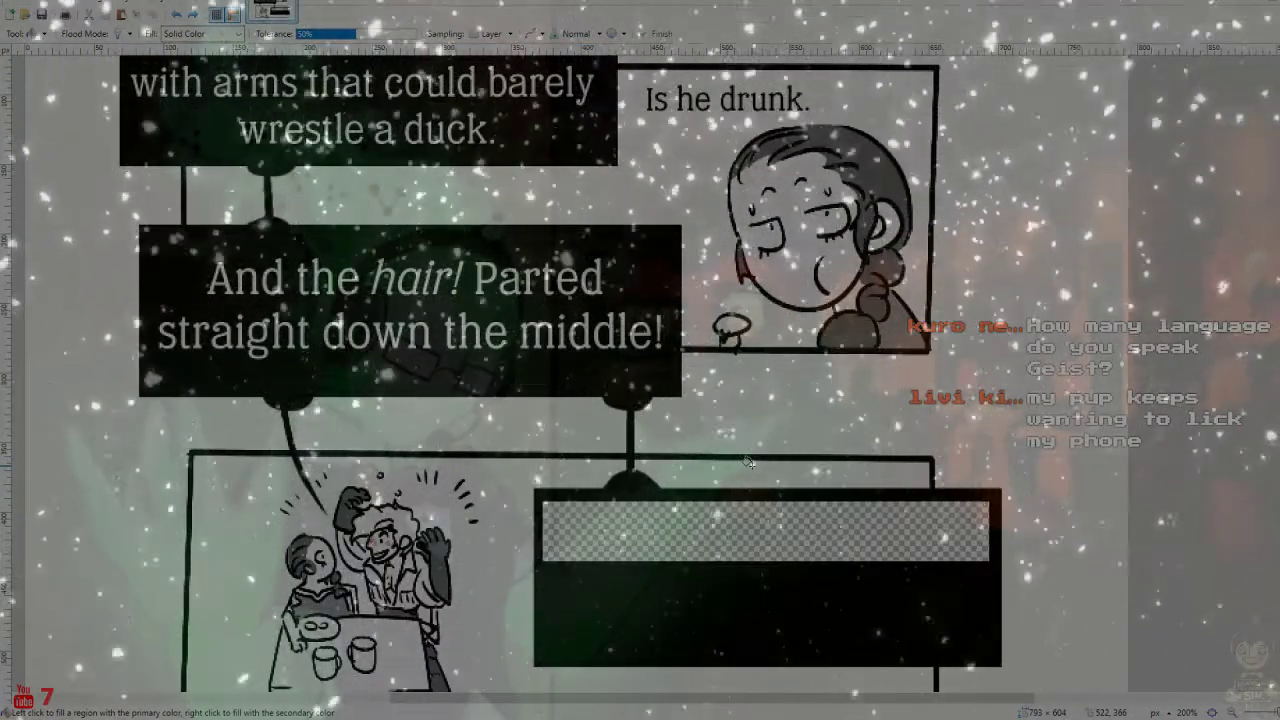
key("ctrl+v")
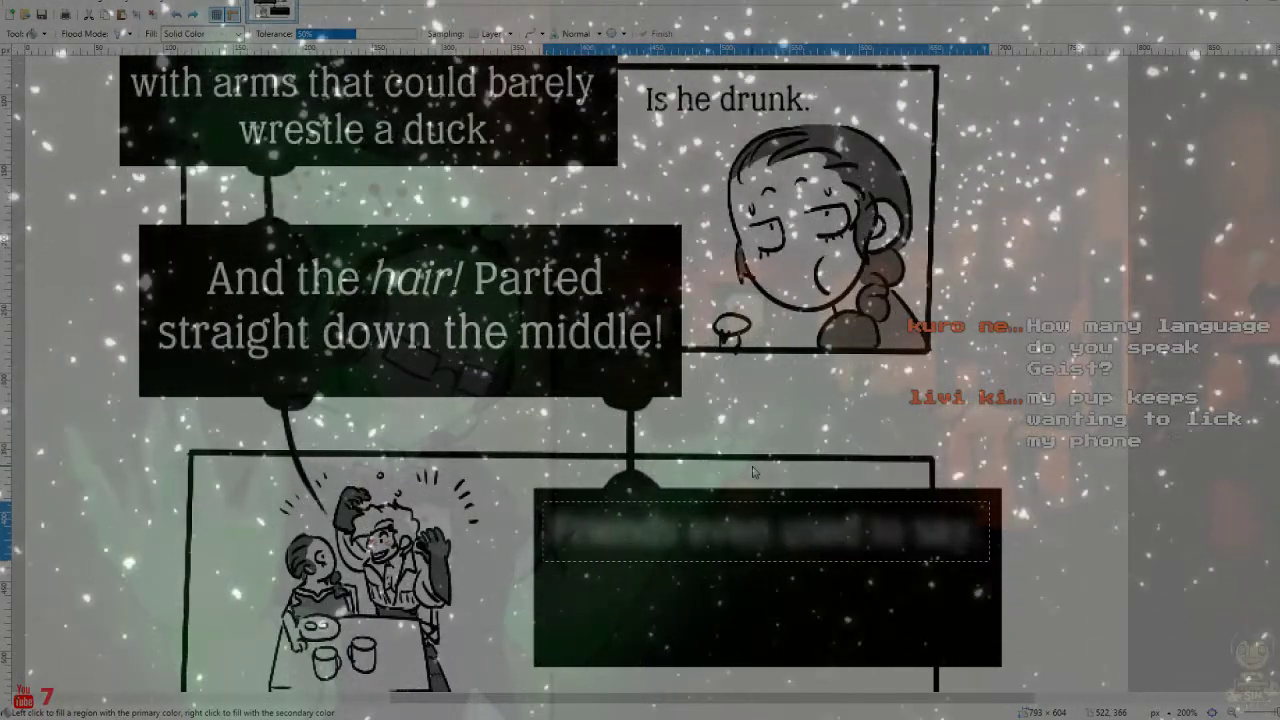
key("ctrl+s")
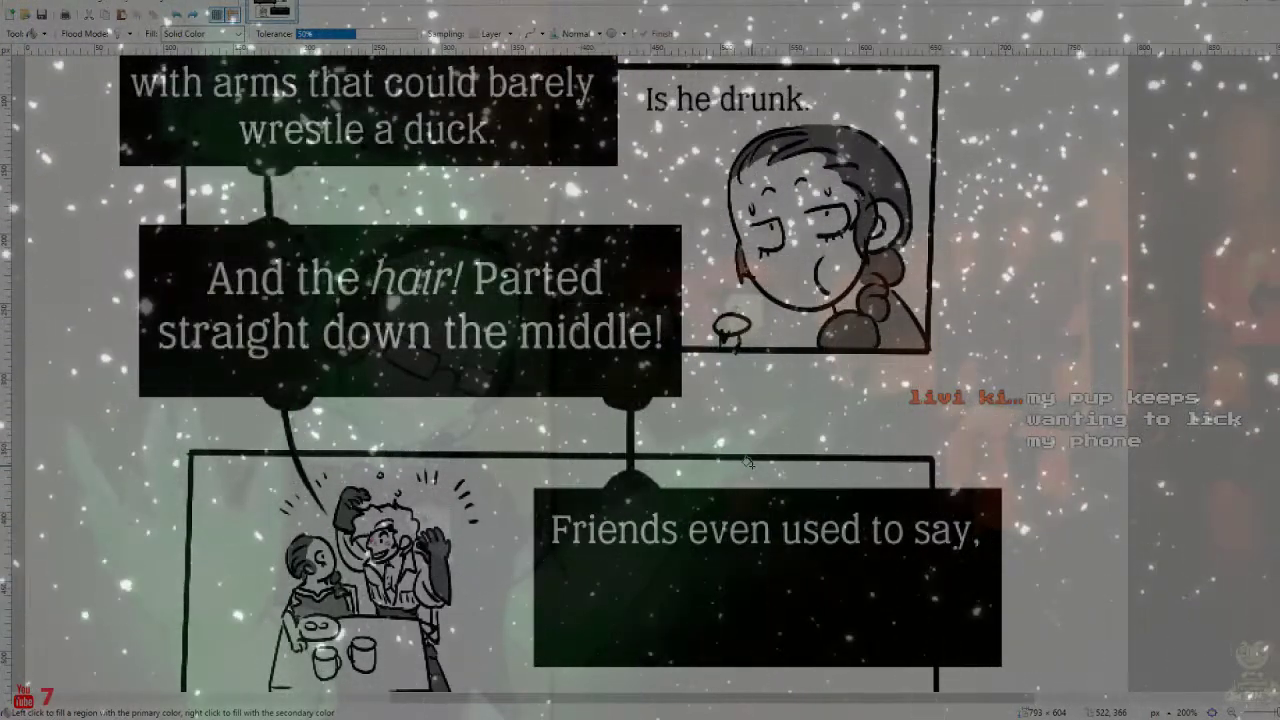
key("ctrl+z")
key("ctrl+y")
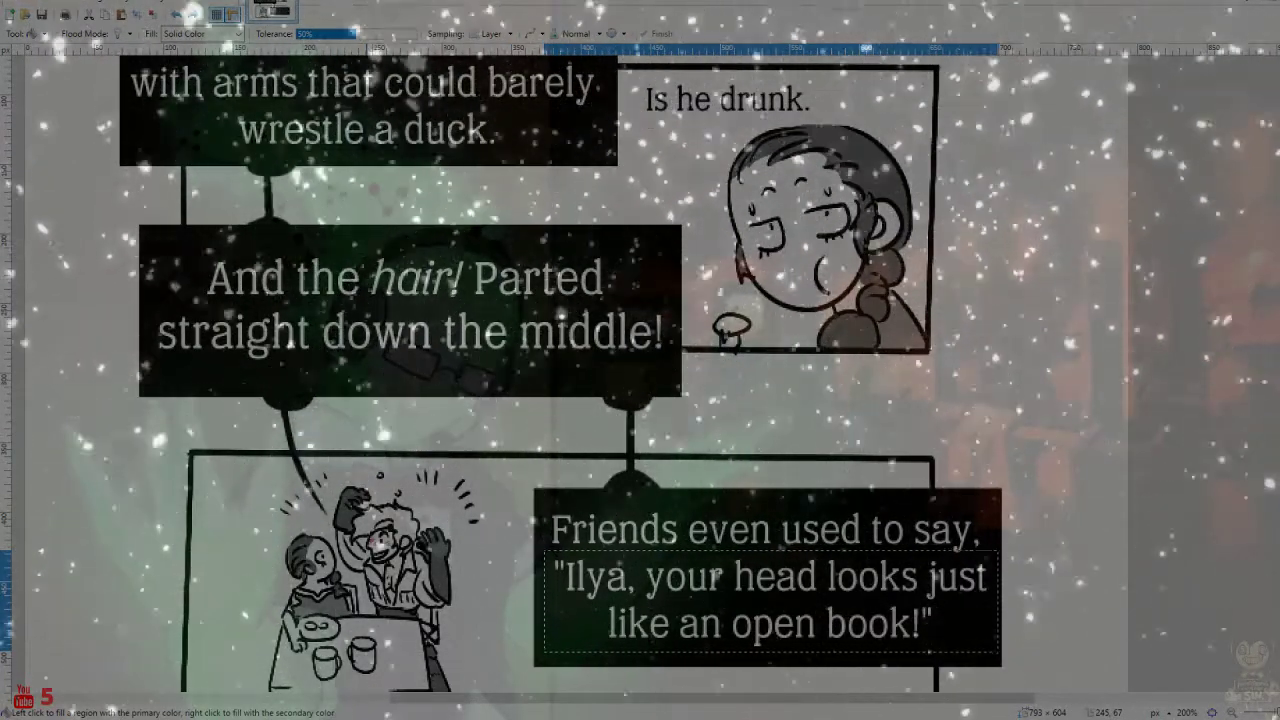
Open the next panel image, with the "Thankfully, through a series of self-inflected hardships" caption, and close the previous panel's image
left_click_drag(789, 281, 787, 305)
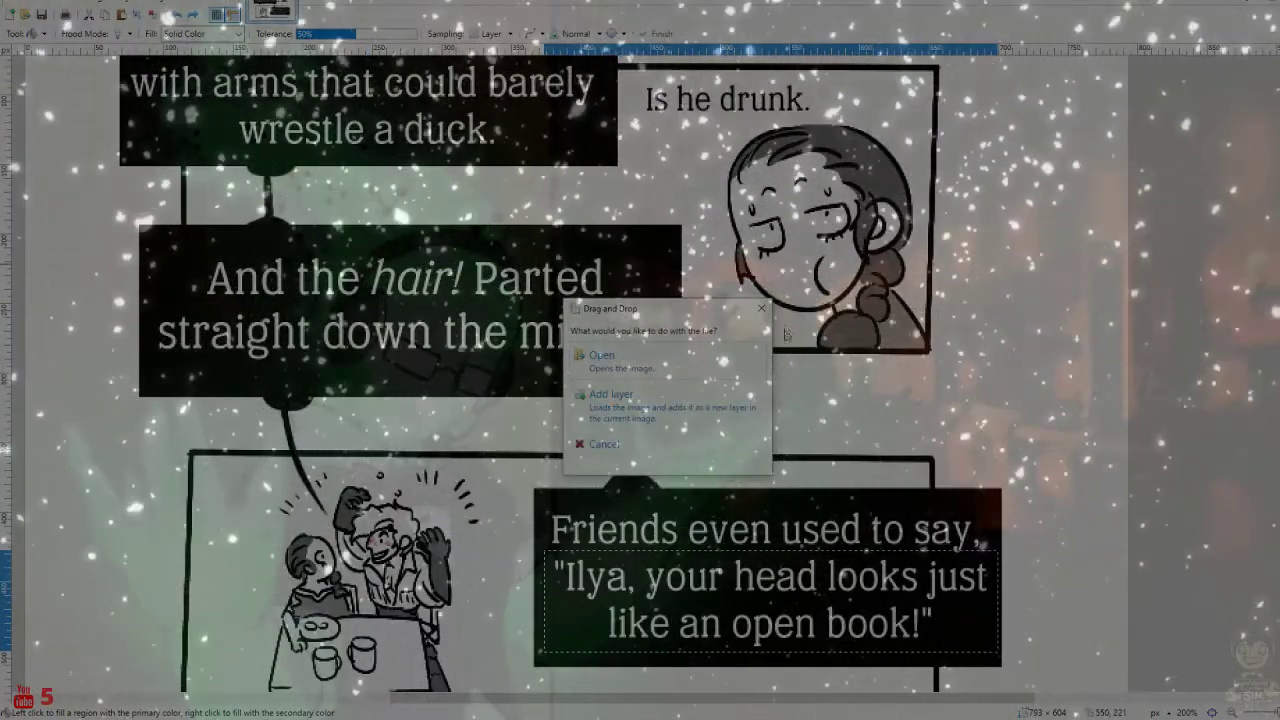
left_click(670, 371)
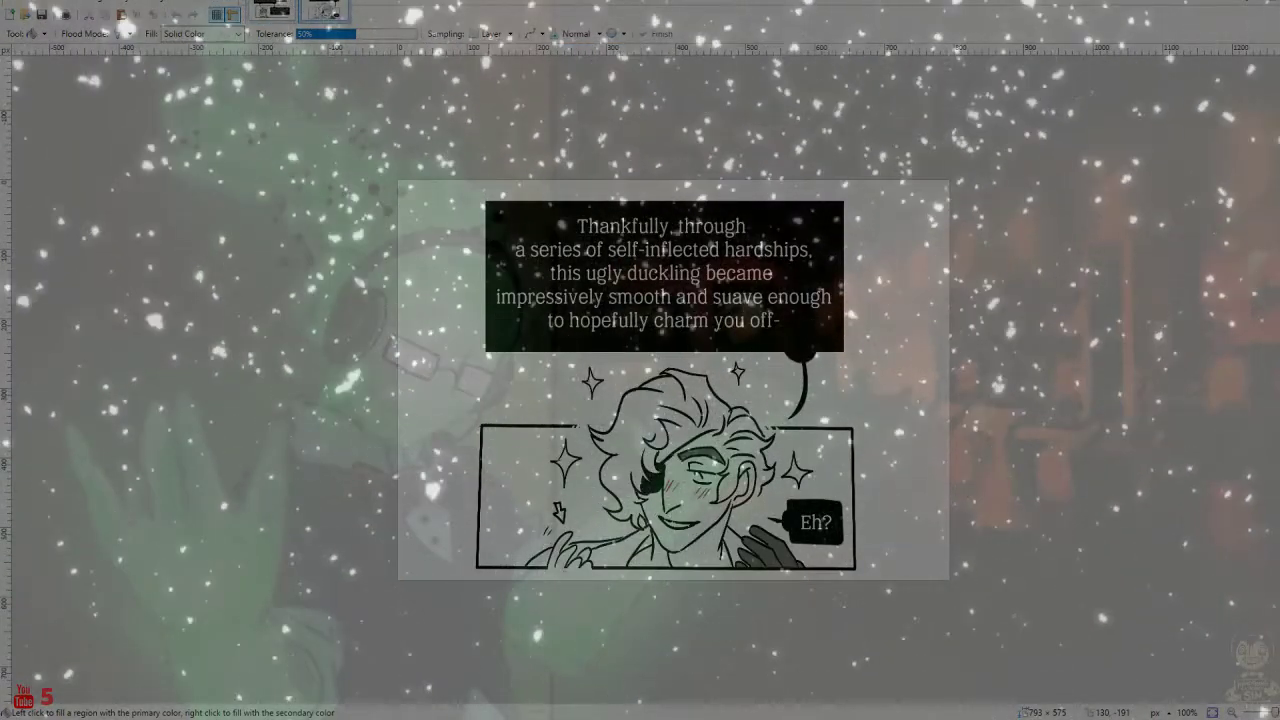
key("ctrl+Tab")
key("ctrl+Tab")
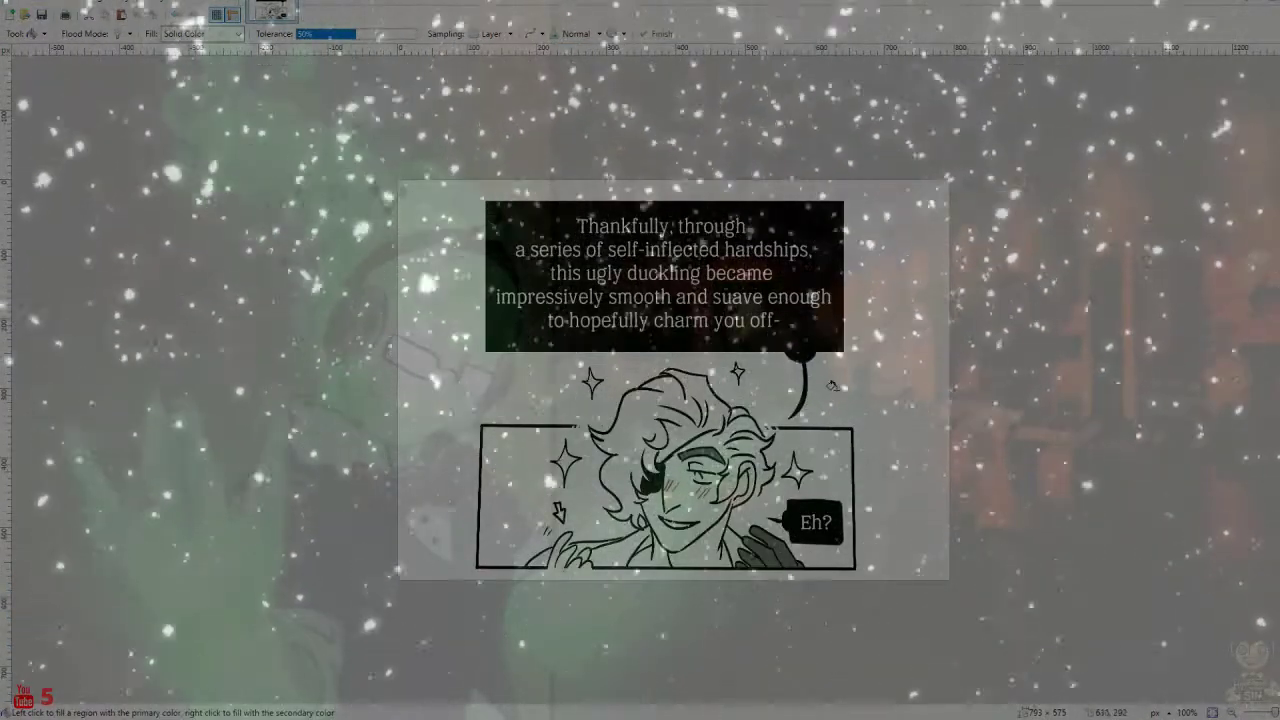
Select the "Eh?" text in the small speech bubble with a rectangular selection and apply the Gaussian Blur again
scroll(871, 528, "up", 3)
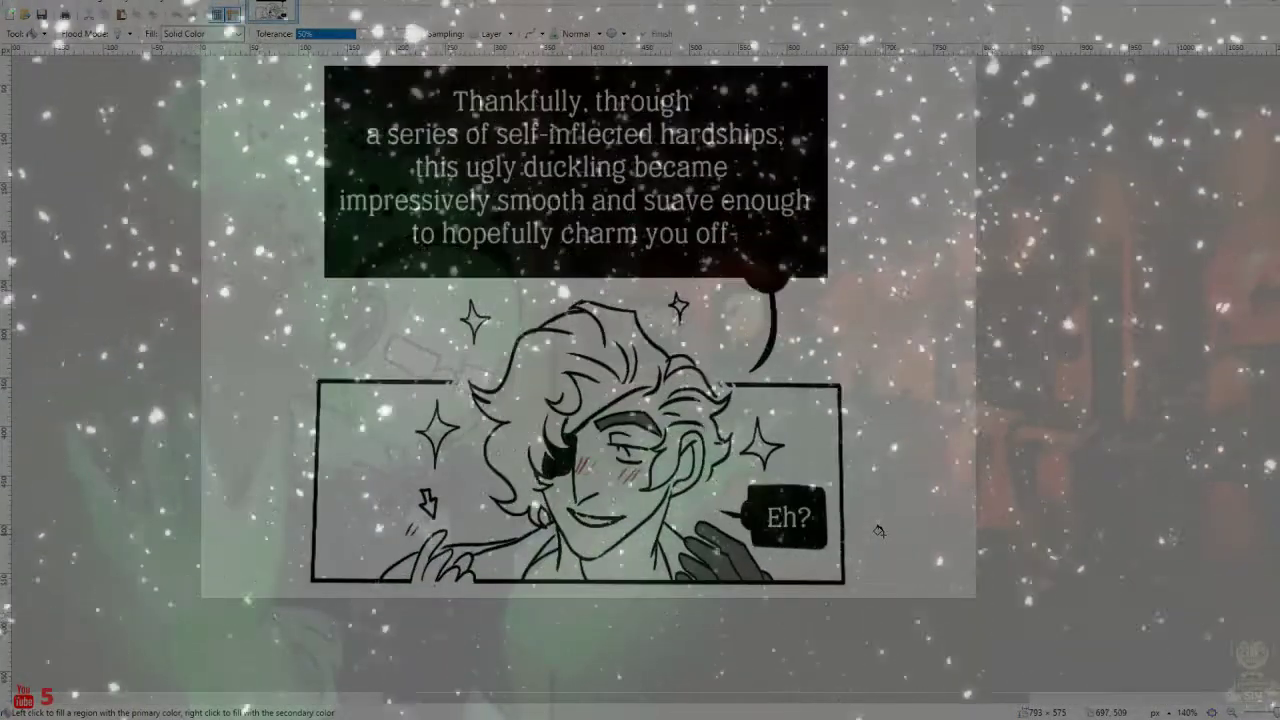
scroll(870, 525, "up", 1)
scroll(748, 410, "down", 3)
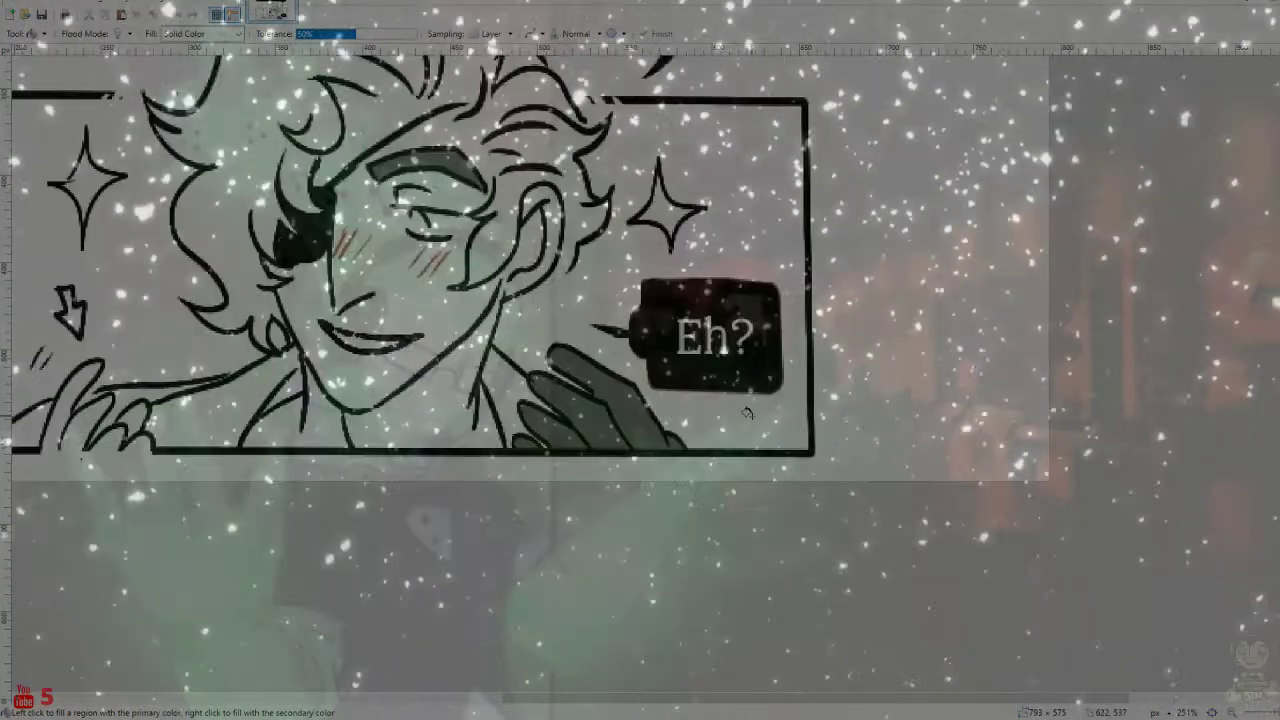
scroll(747, 413, "down", 3)
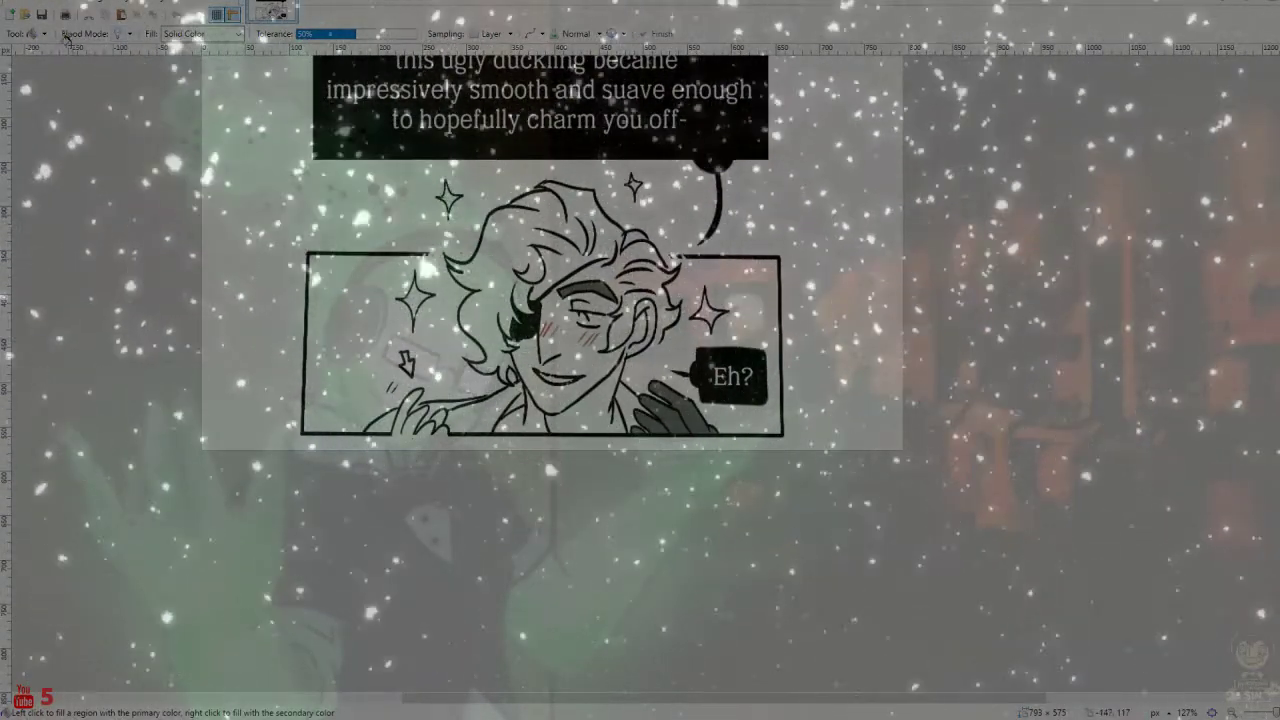
left_click(38, 33)
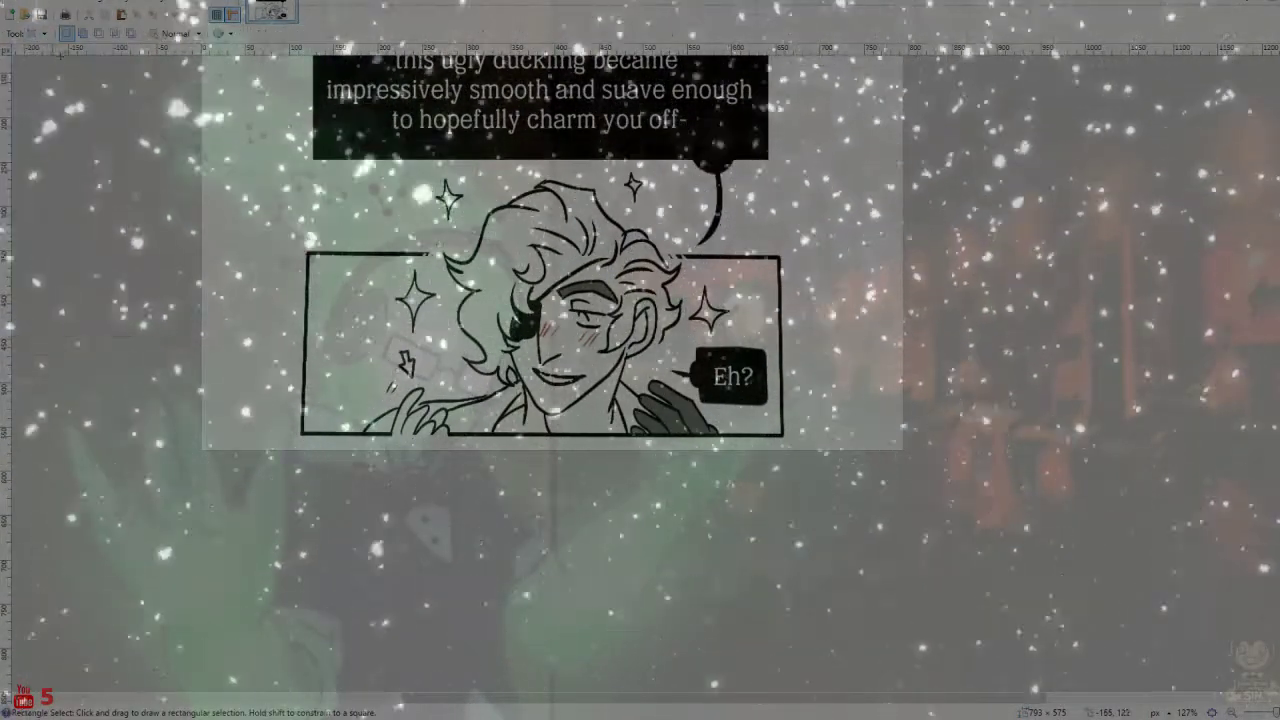
scroll(762, 373, "up", 3)
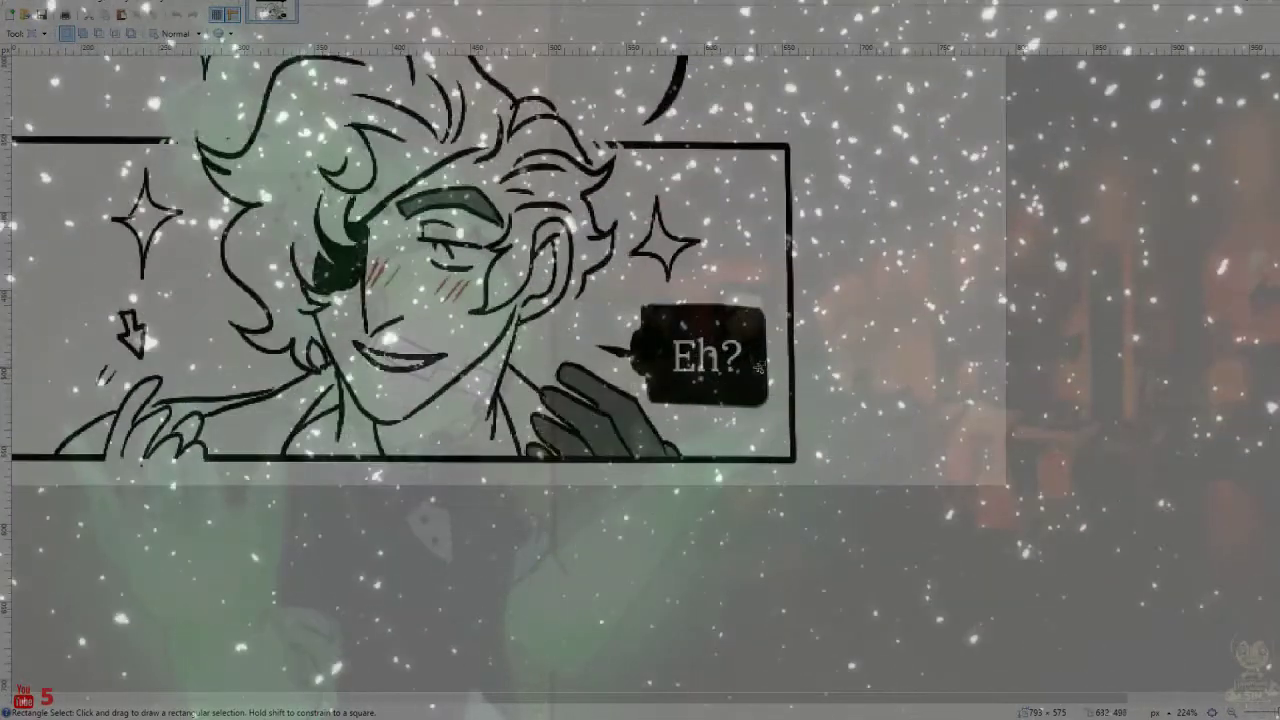
left_click_drag(760, 378, 655, 331)
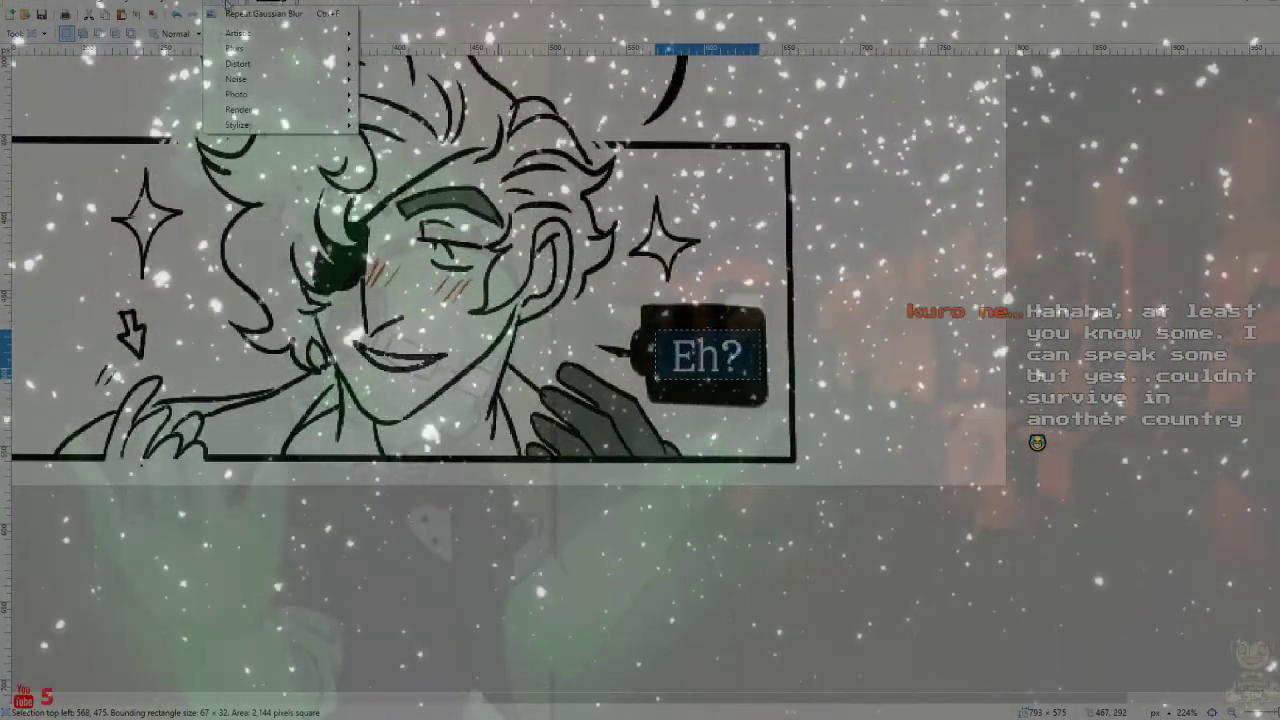
left_click(262, 13)
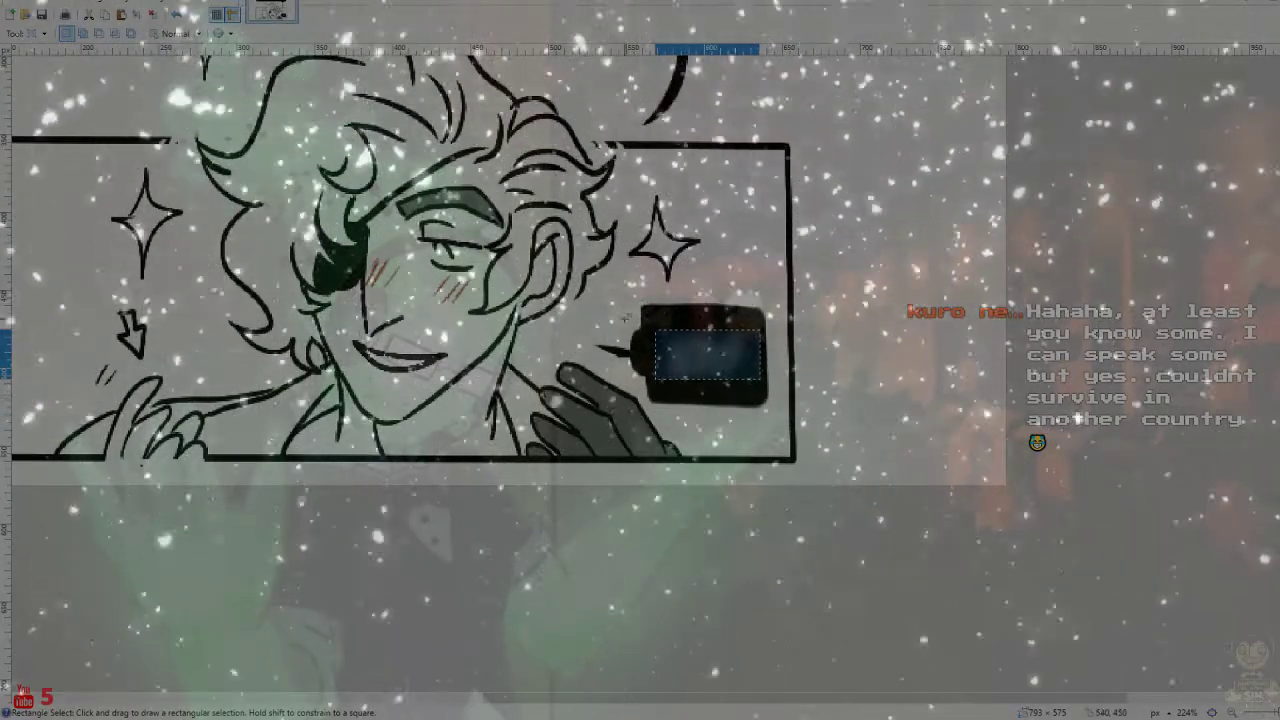
Outline the whole "Eh?" speech bubble and its tail with Lasso Select and erase it without touching the gloved hand
left_click_drag(667, 312, 779, 415)
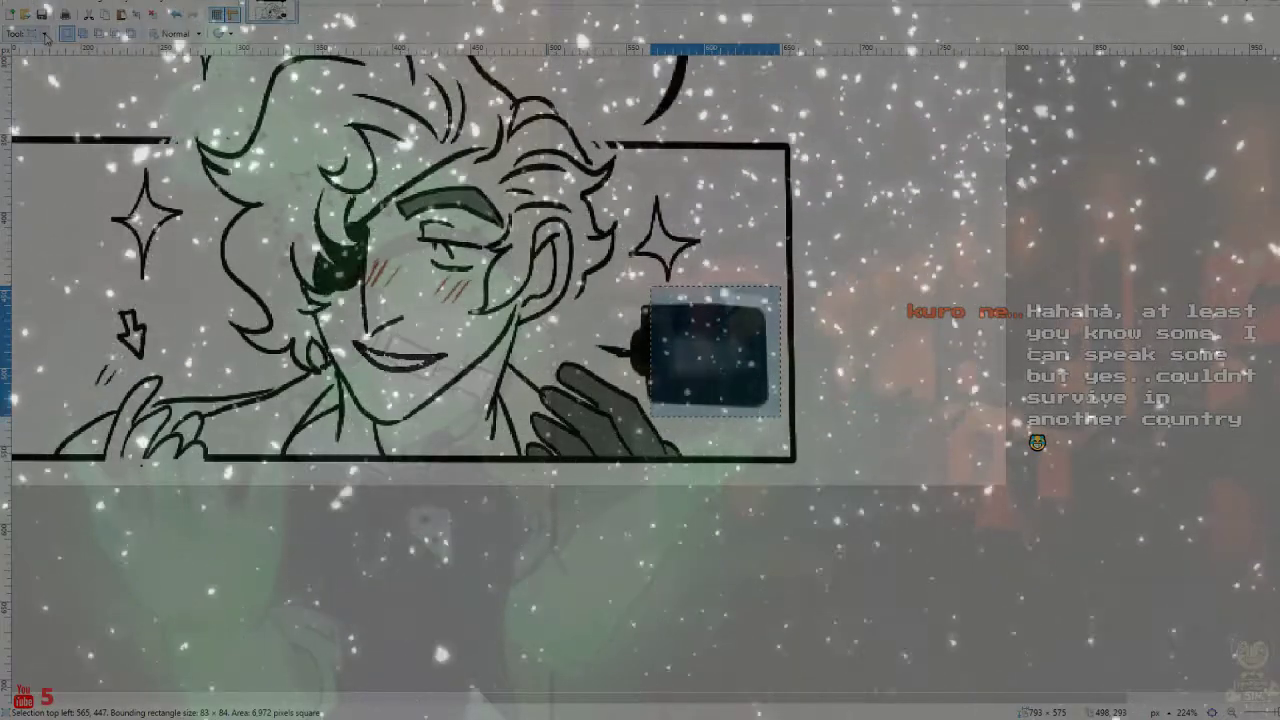
left_click(47, 80)
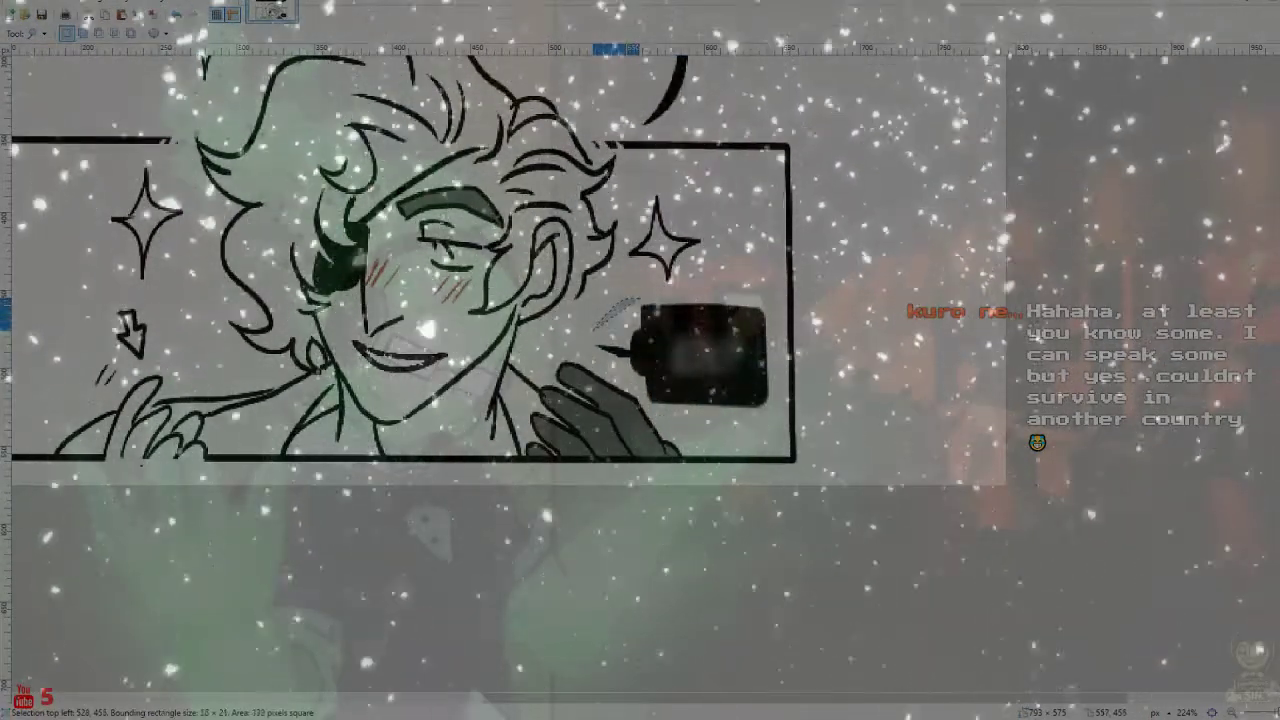
mouse_move(713, 288)
left_mouse_down()
mouse_move(775, 313)
mouse_move(777, 378)
left_mouse_up()
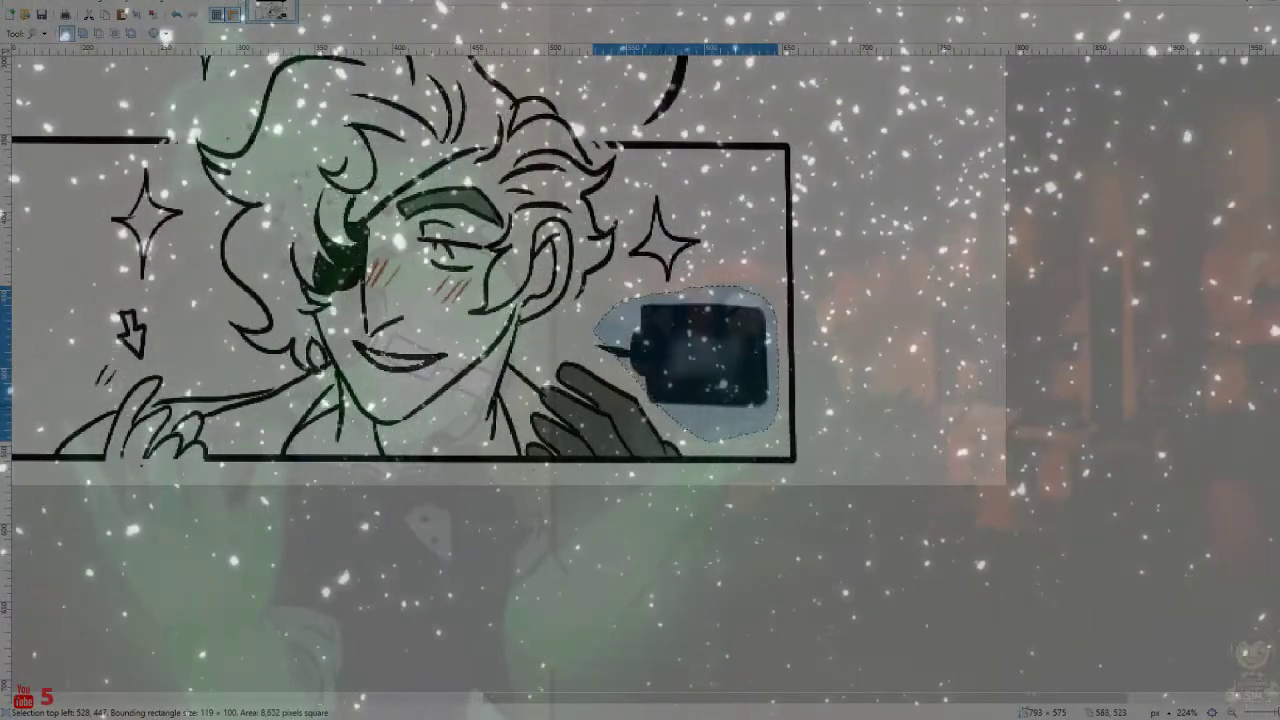
left_click_drag(635, 381, 590, 361)
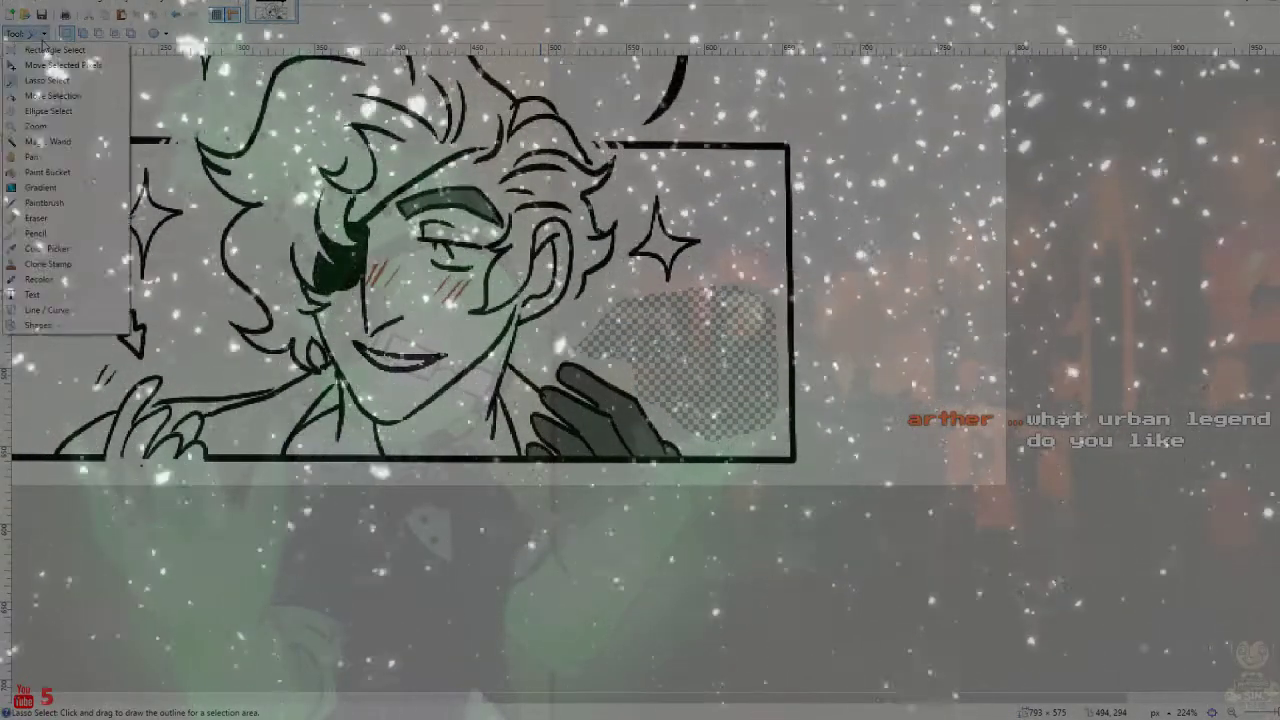
Fill the cleared speech-bubble area beside the gloved hand using the Paint Bucket
left_click(47, 172)
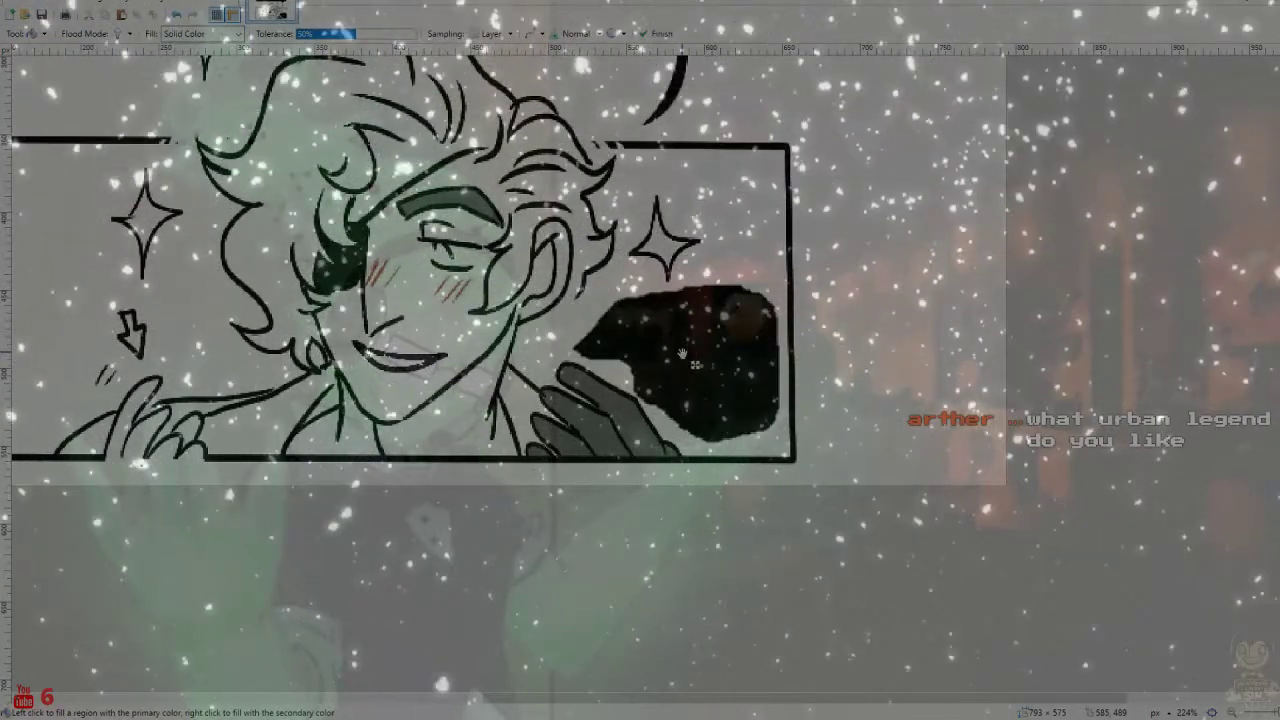
scroll(681, 351, "down", 5)
scroll(673, 326, "up", 4)
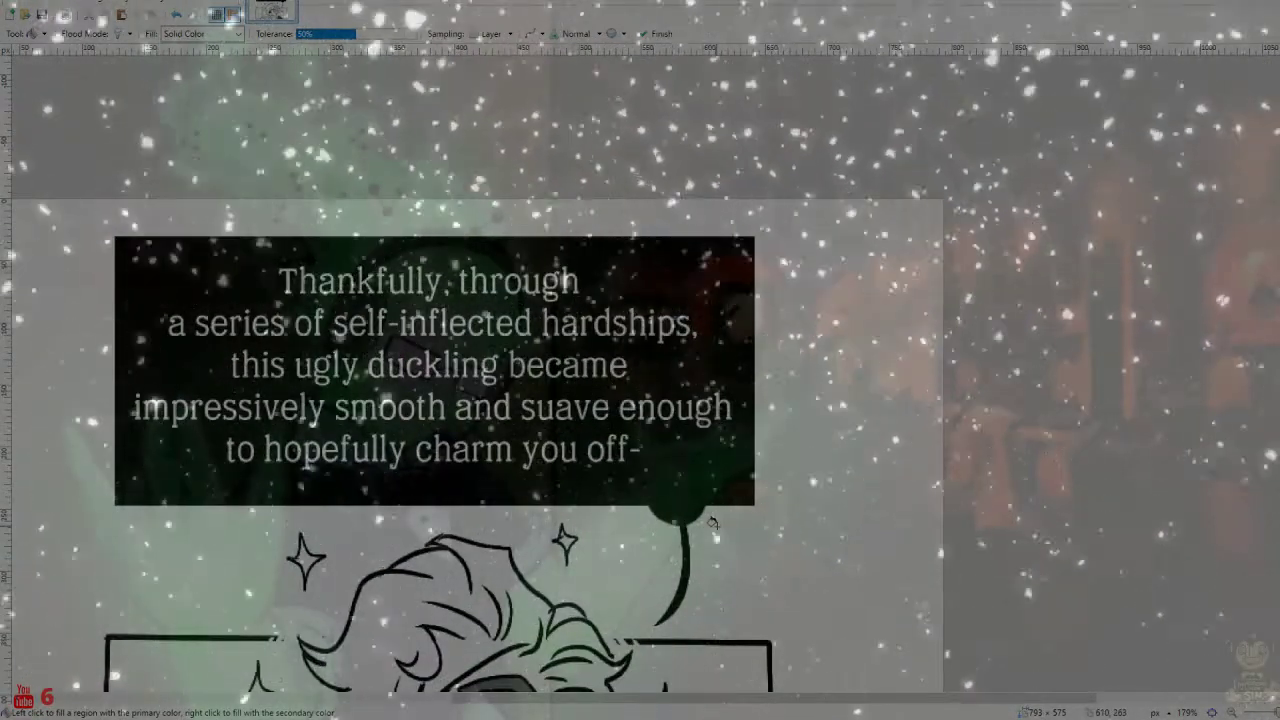
scroll(712, 521, "up", 2)
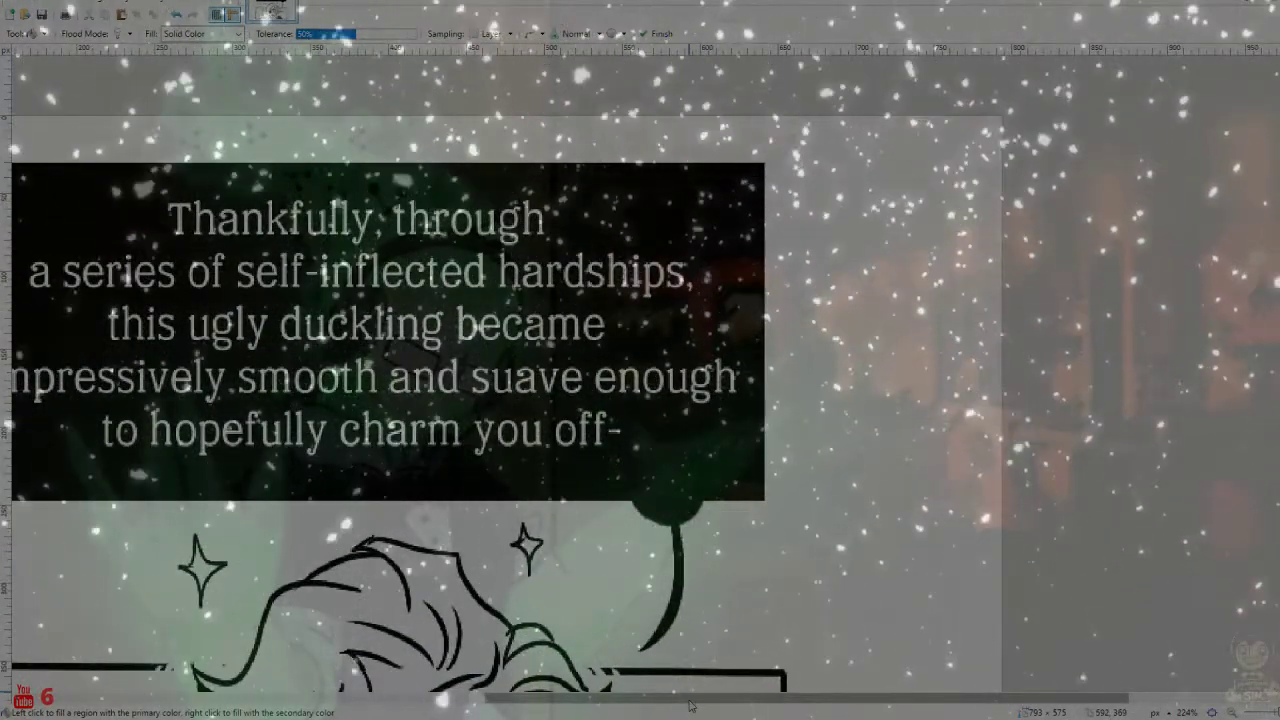
Select the caption's last three lines, from "this ugly duckling became" to "to hopefully charm you off-", and repeat the Gaussian Blur
scroll(600, 685, "left", 5)
scroll(788, 397, "up", 2)
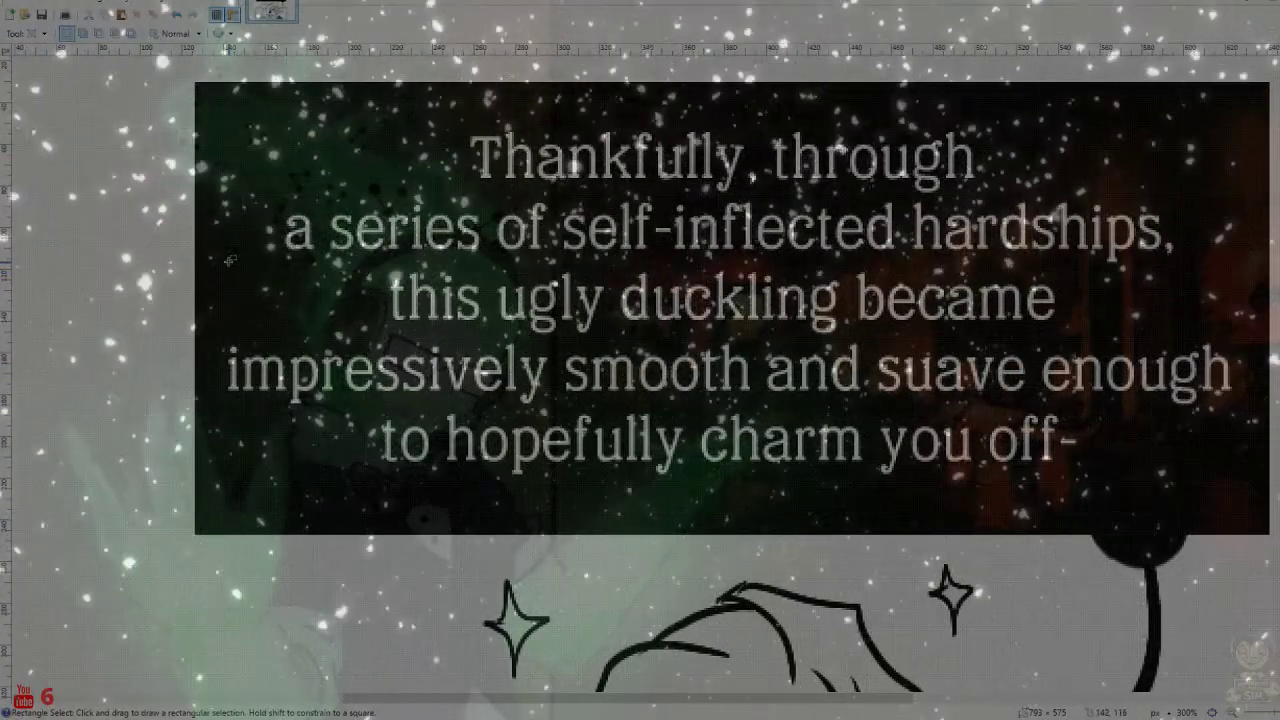
left_click_drag(440, 410, 1243, 470)
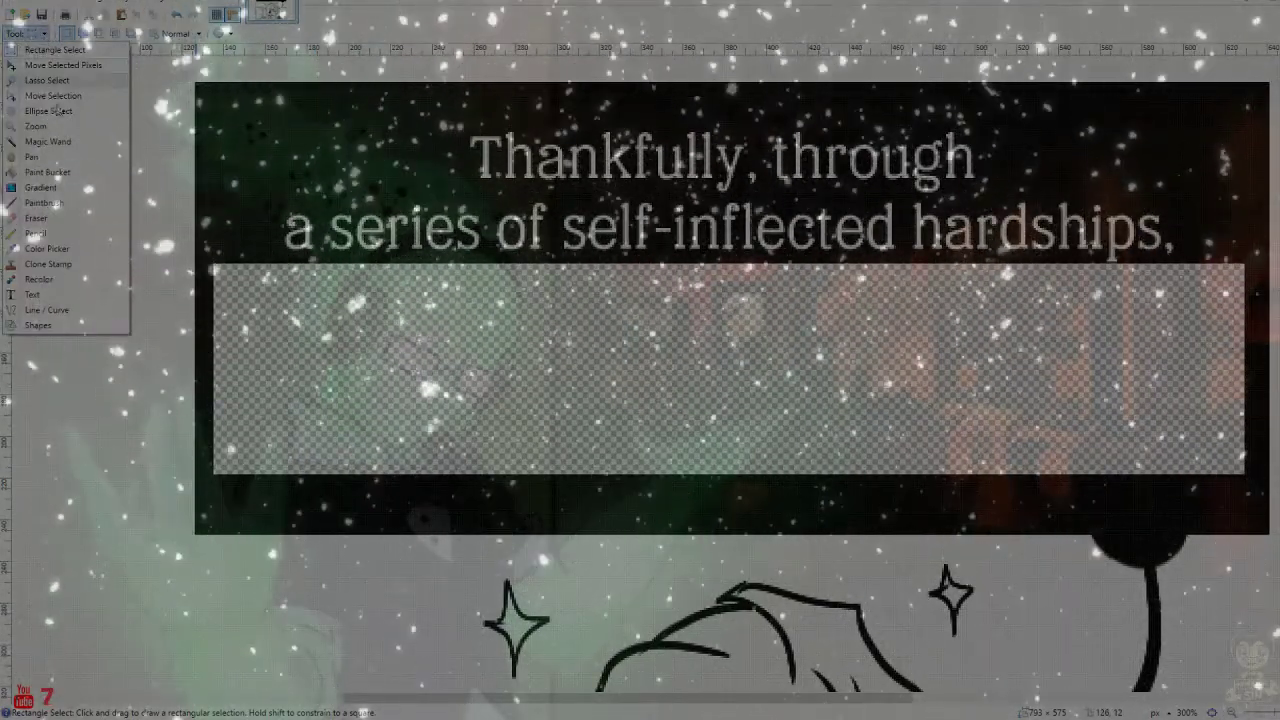
left_click(47, 172)
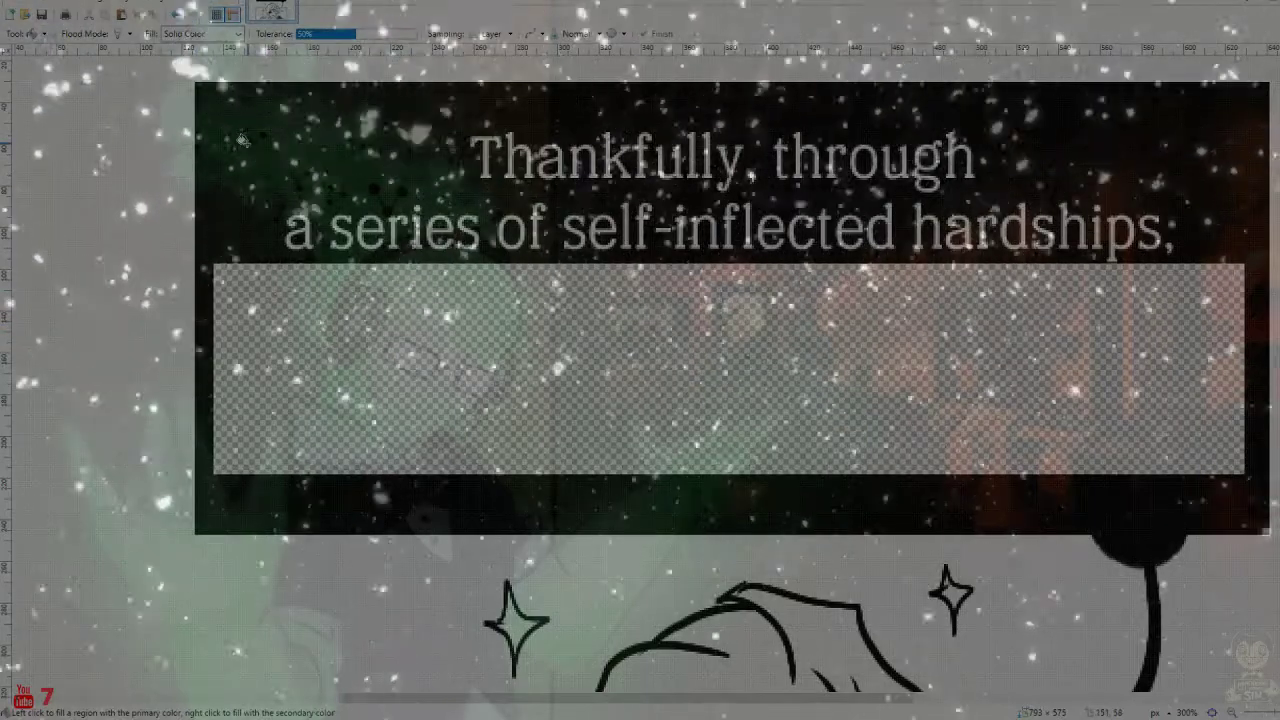
key("BackSpace")
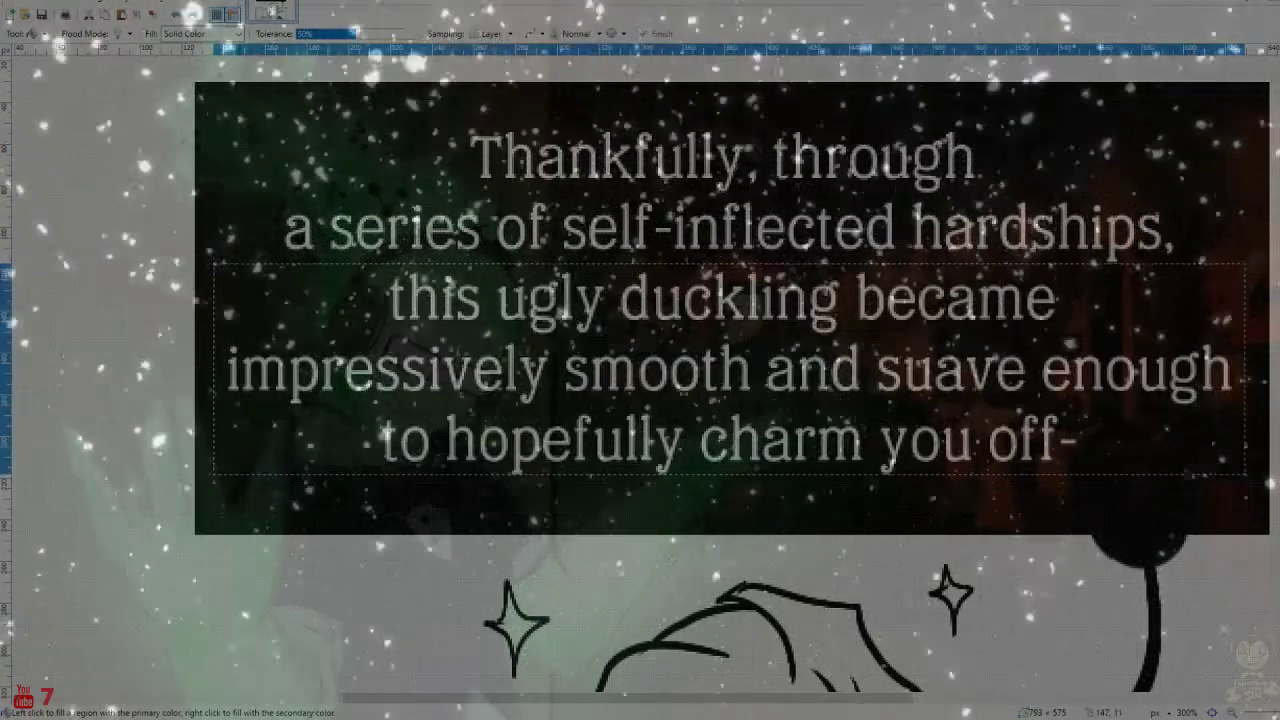
left_click(262, 14)
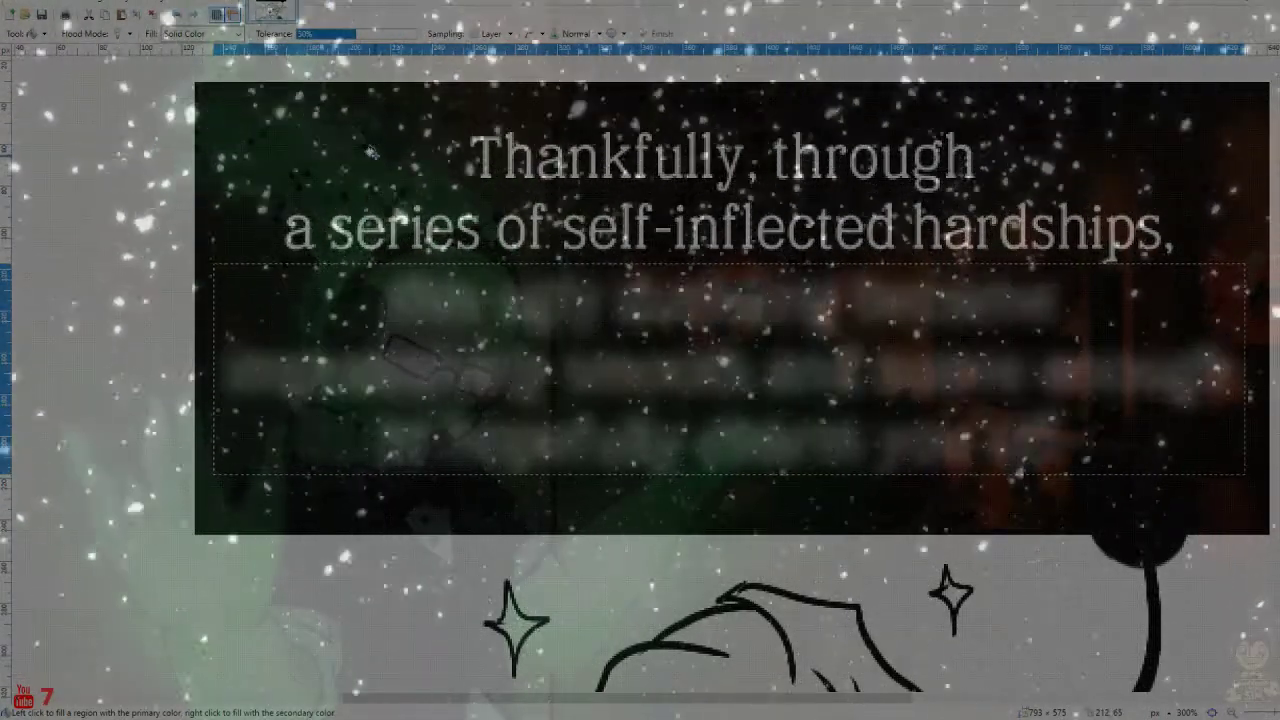
Erase the three blurred caption lines and fill the cleared area with black
key("Delete")
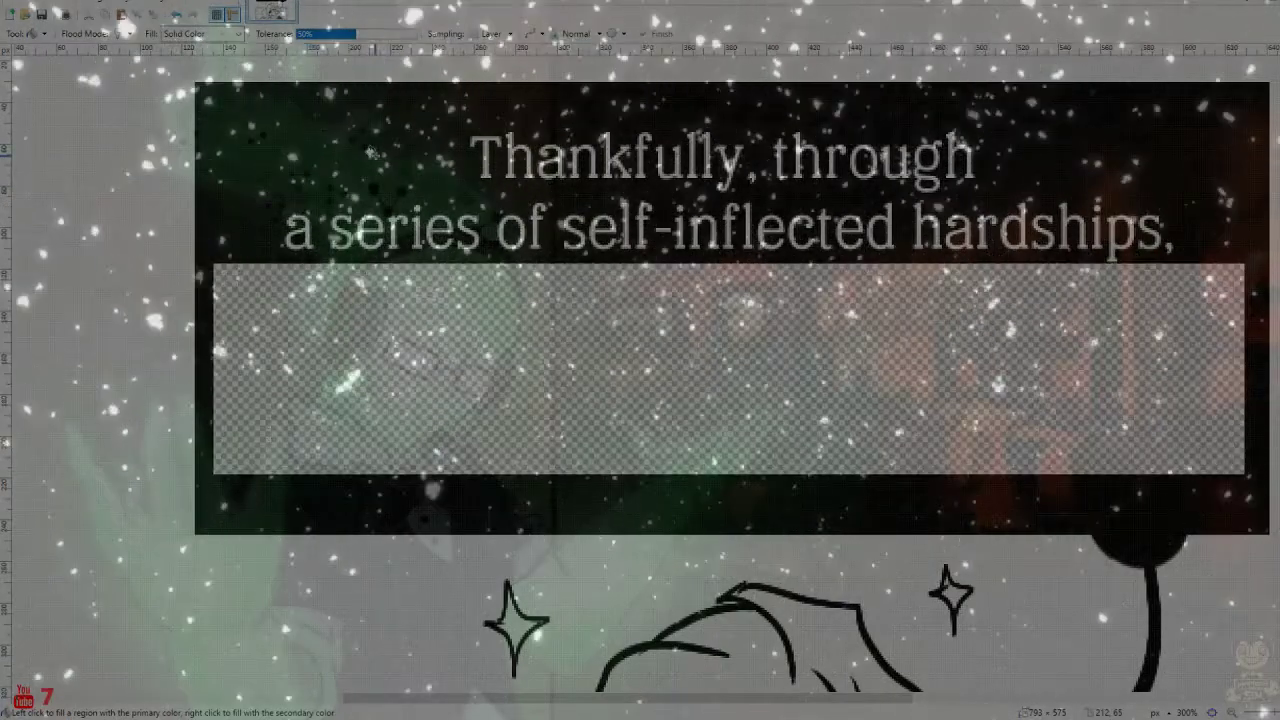
key("BackSpace")
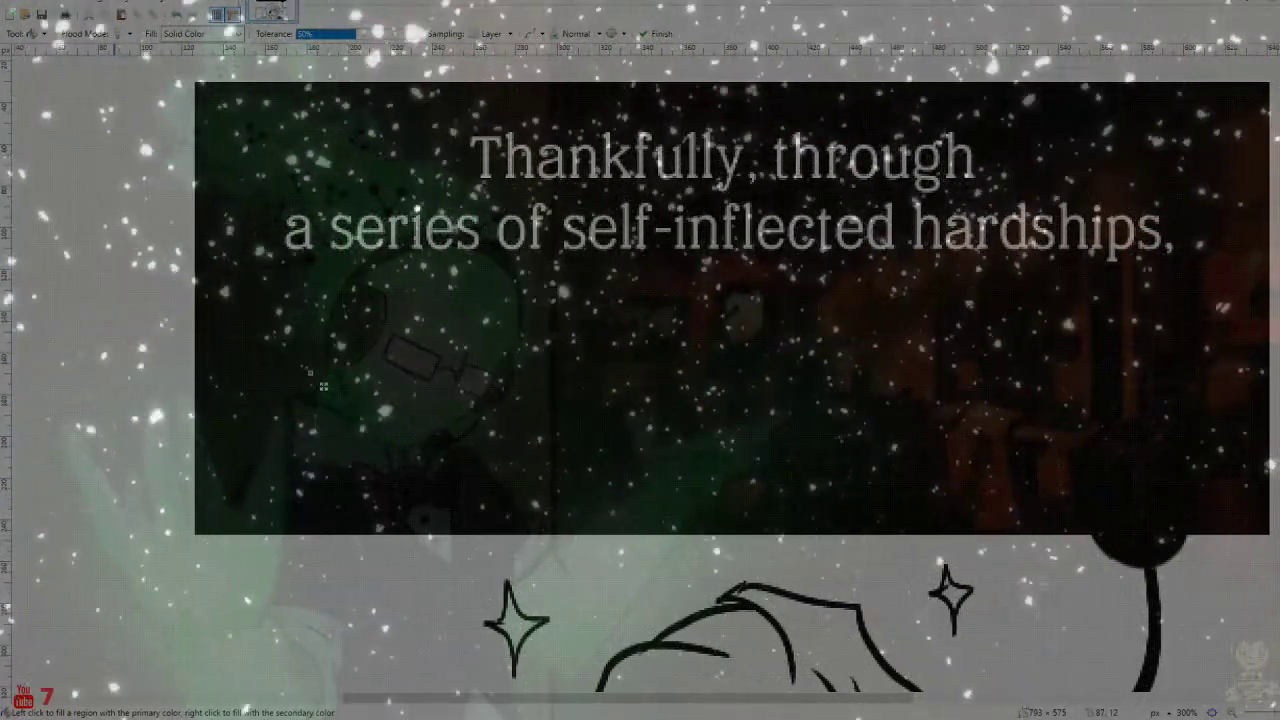
Select the caption line "a series of self-inflected hardships," with a rectangular selection and repeat the Gaussian Blur
left_click(50, 49)
left_click_drag(1213, 295, 260, 195)
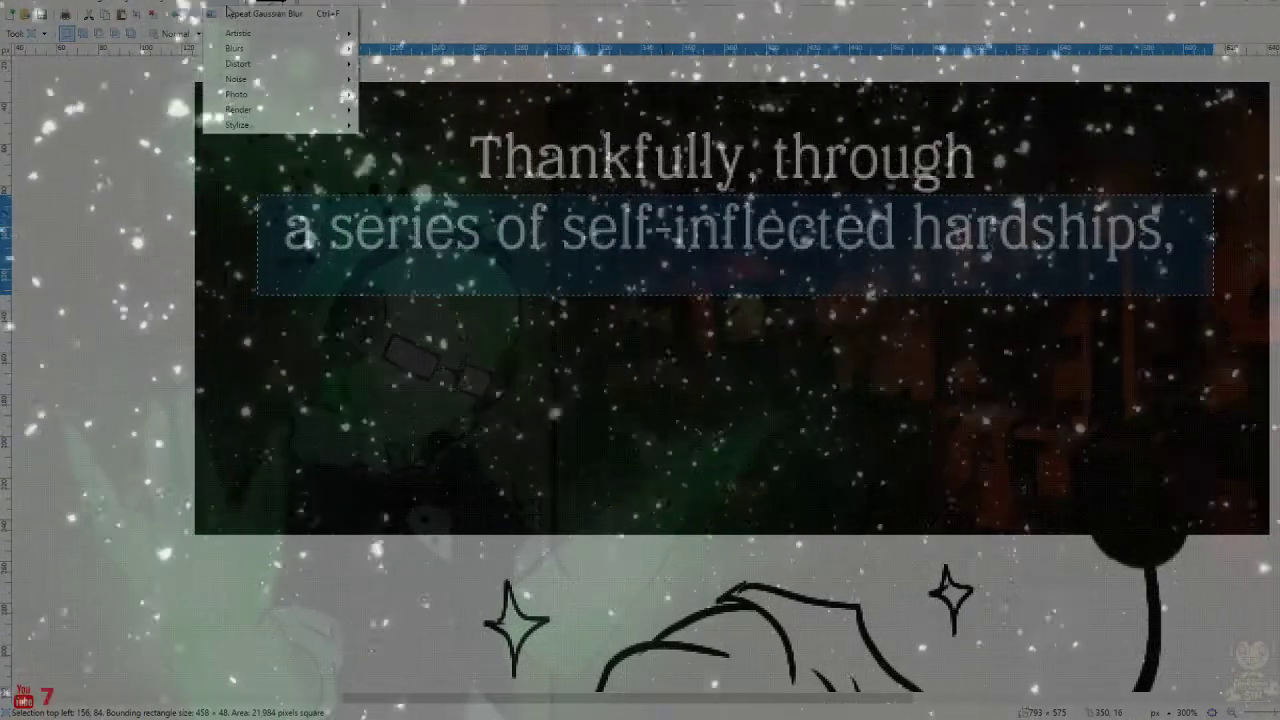
left_click(262, 13)
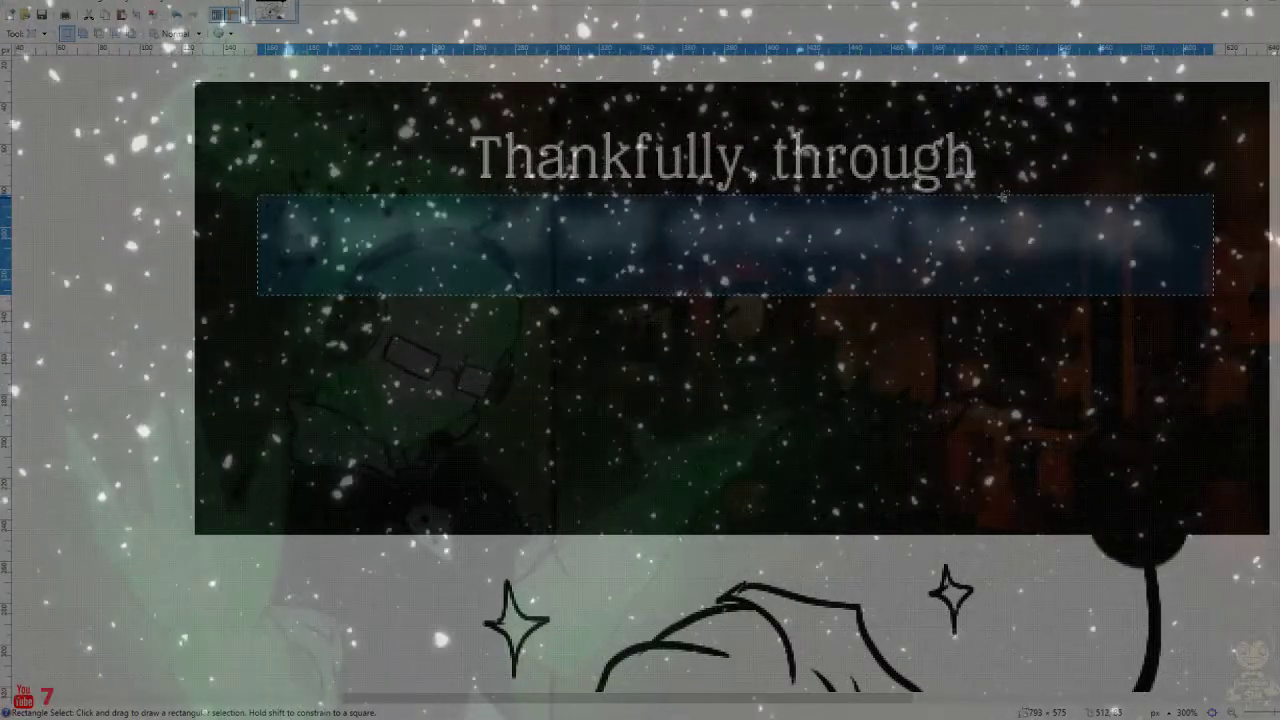
Select the word "through" in the caption's first line and repeat the Gaussian Blur
left_click_drag(908, 131, 1002, 190)
left_click_drag(783, 150, 763, 150)
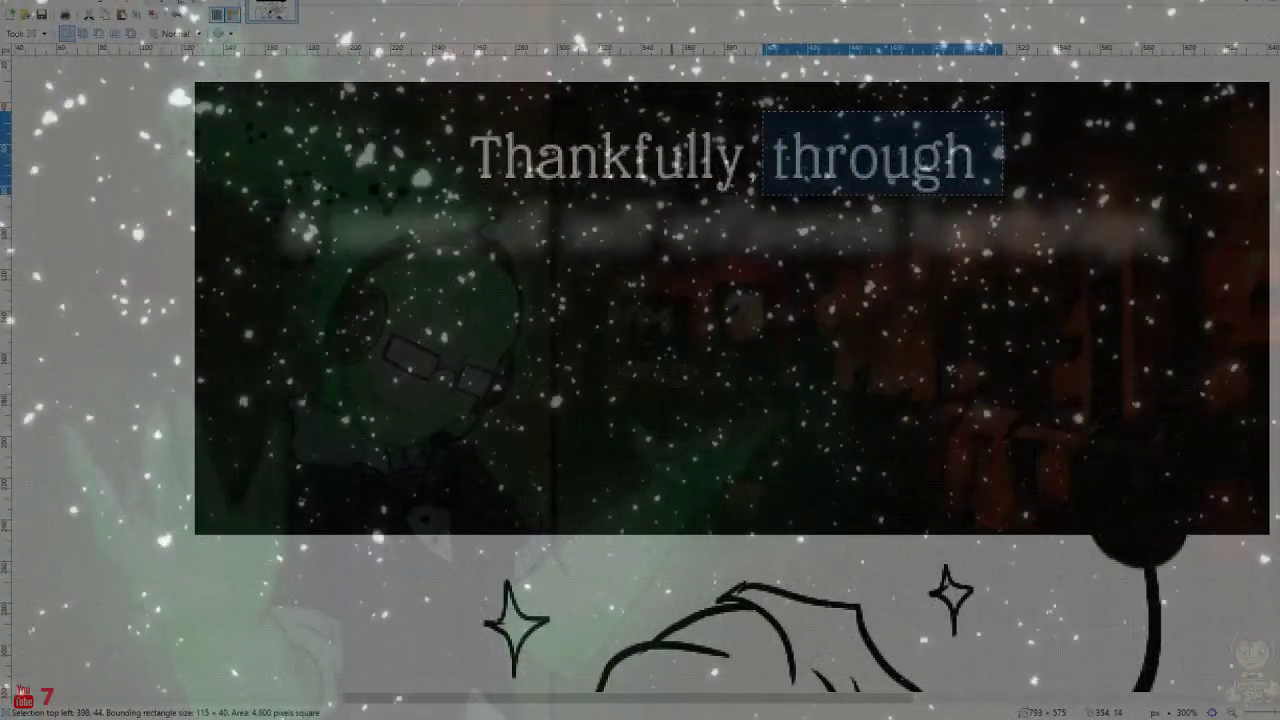
left_click(205, 5)
left_click(240, 57)
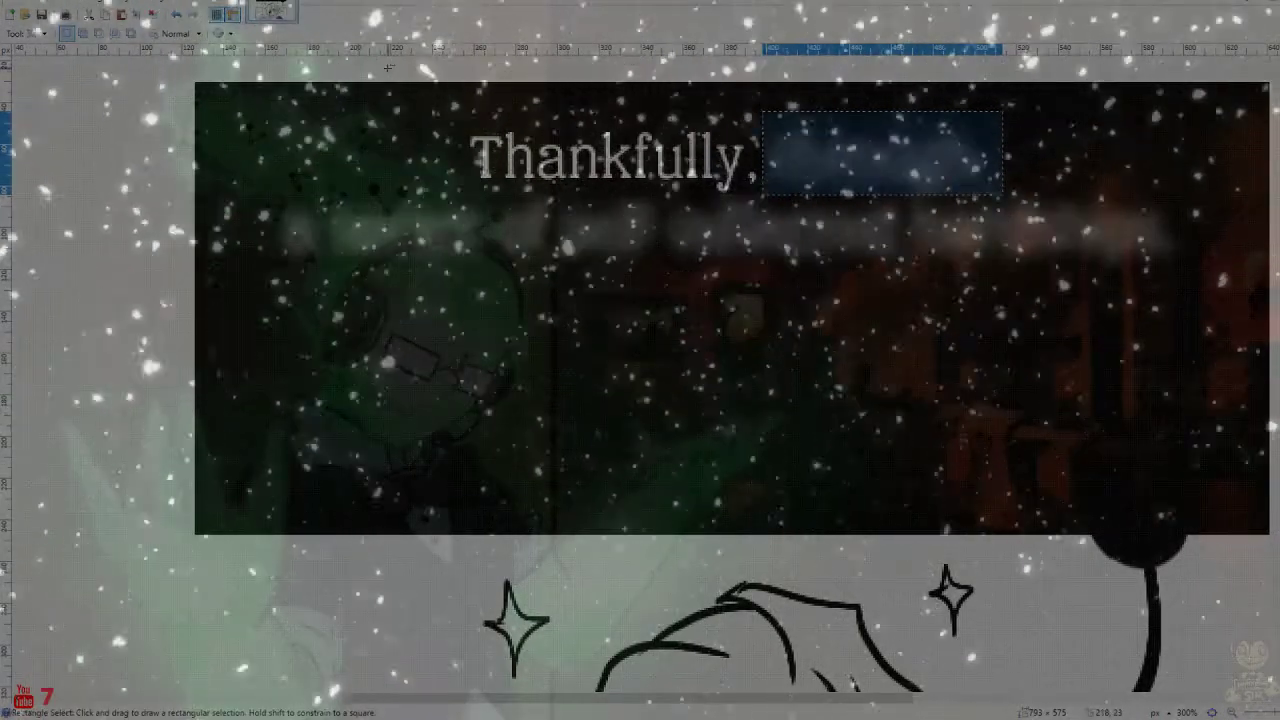
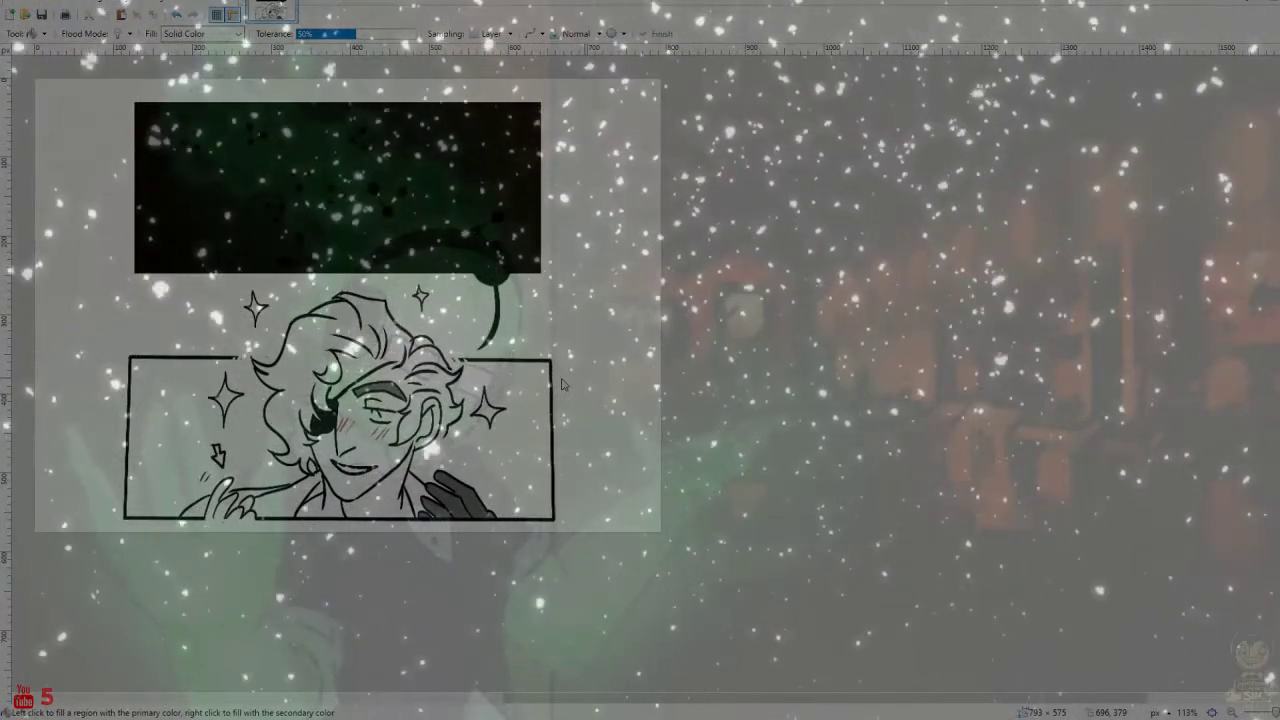
Save the cleared caption panel and its restored-text stages as separate images at quality 95
key("ctrl+s")
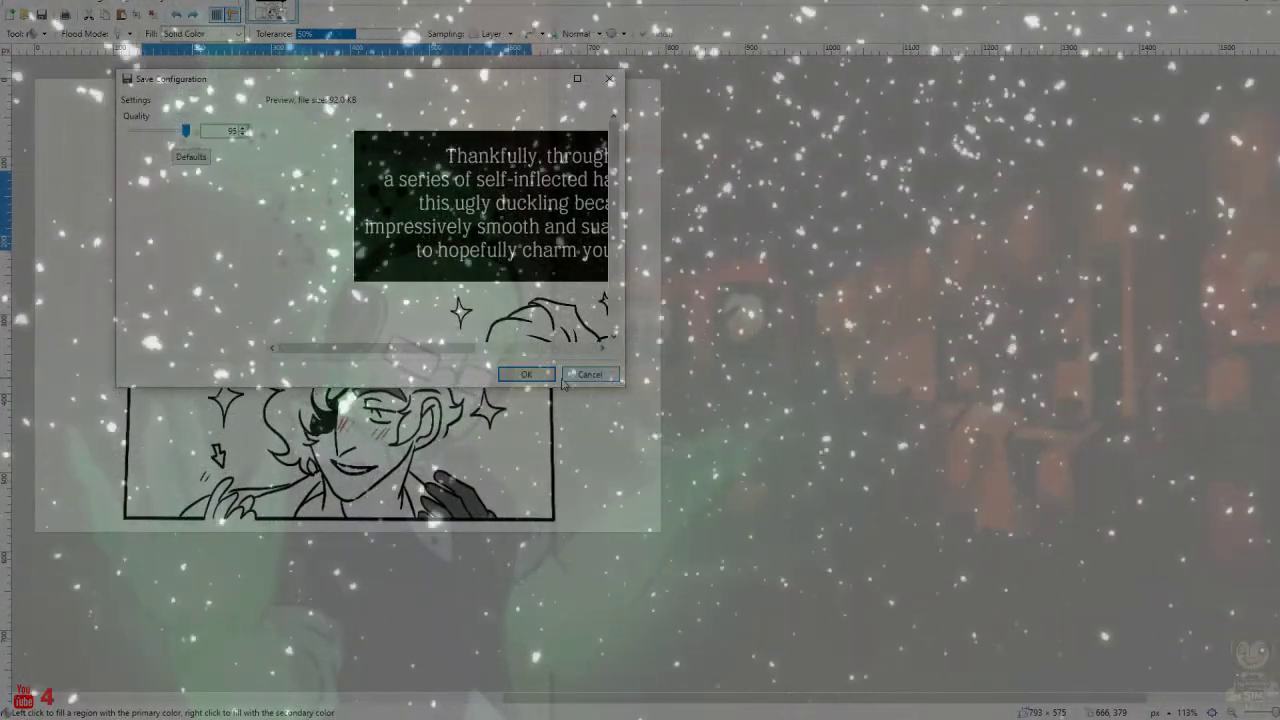
key("Return")
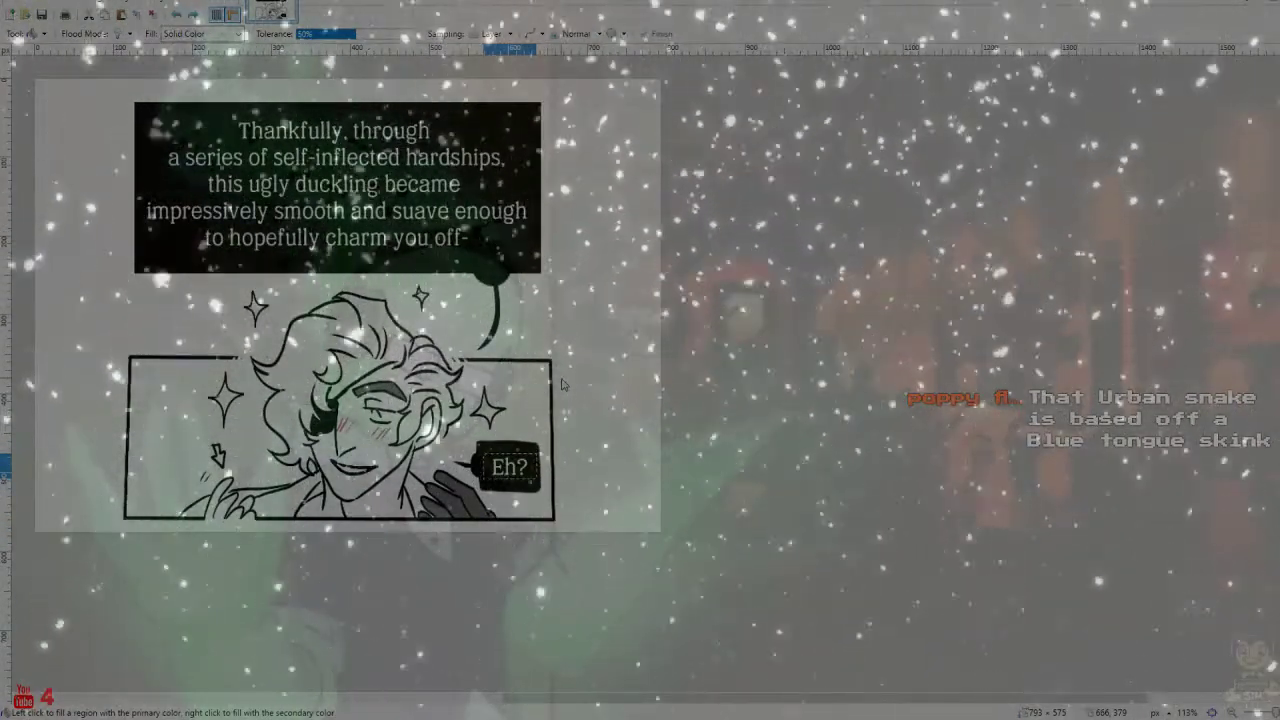
key("ctrl+s")
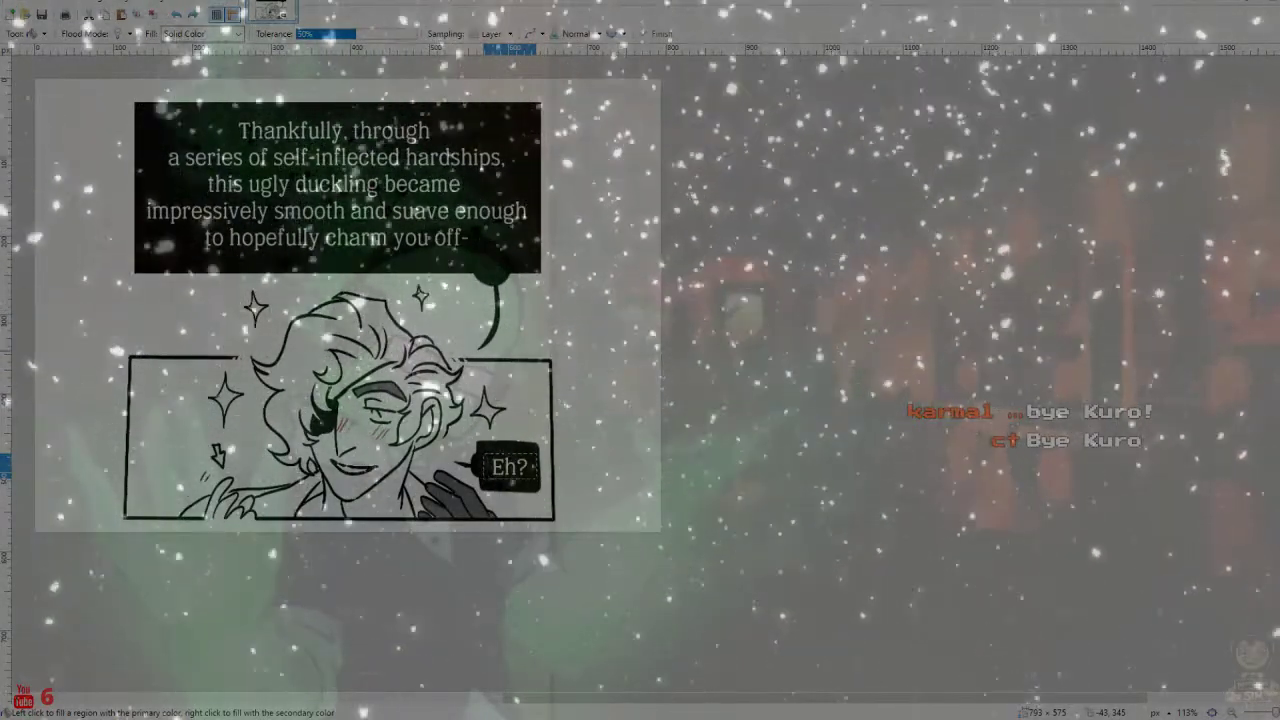
Open the next two-panel image, the one with the "H-Hey!" speech bubble
left_click_drag(2, 352, 810, 377)
key("Return")
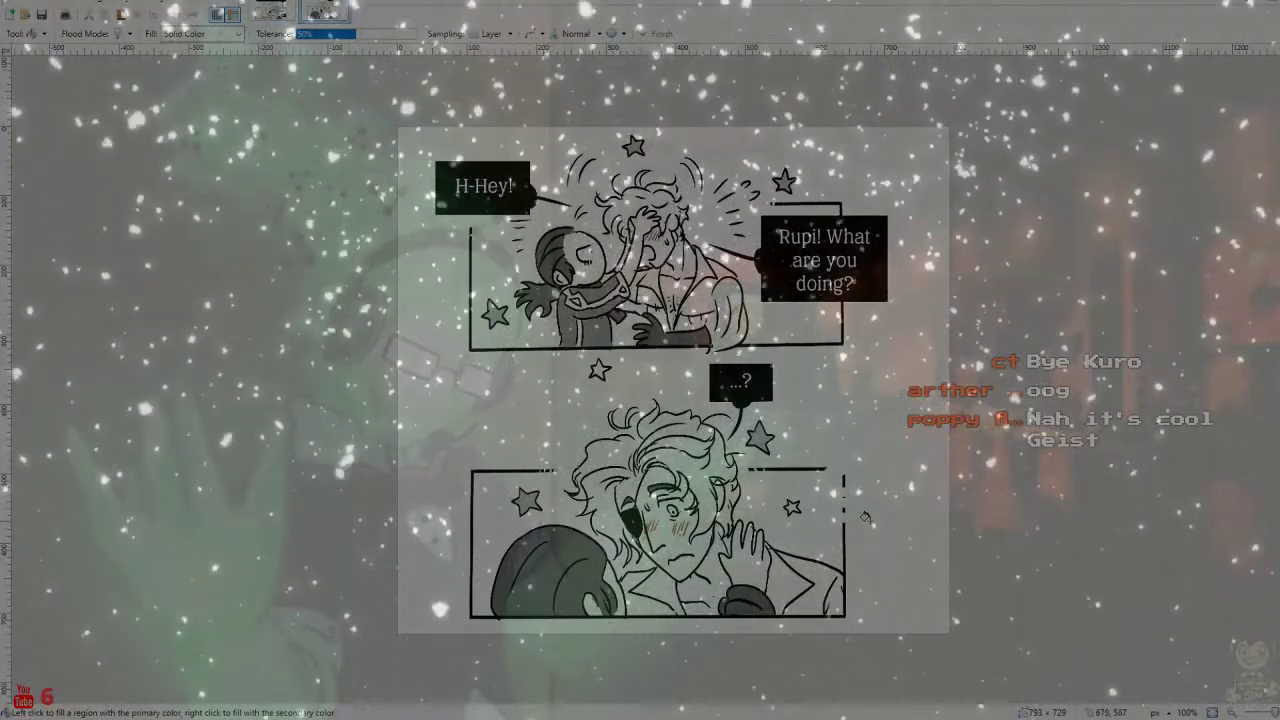
scroll(868, 517, "up", 3)
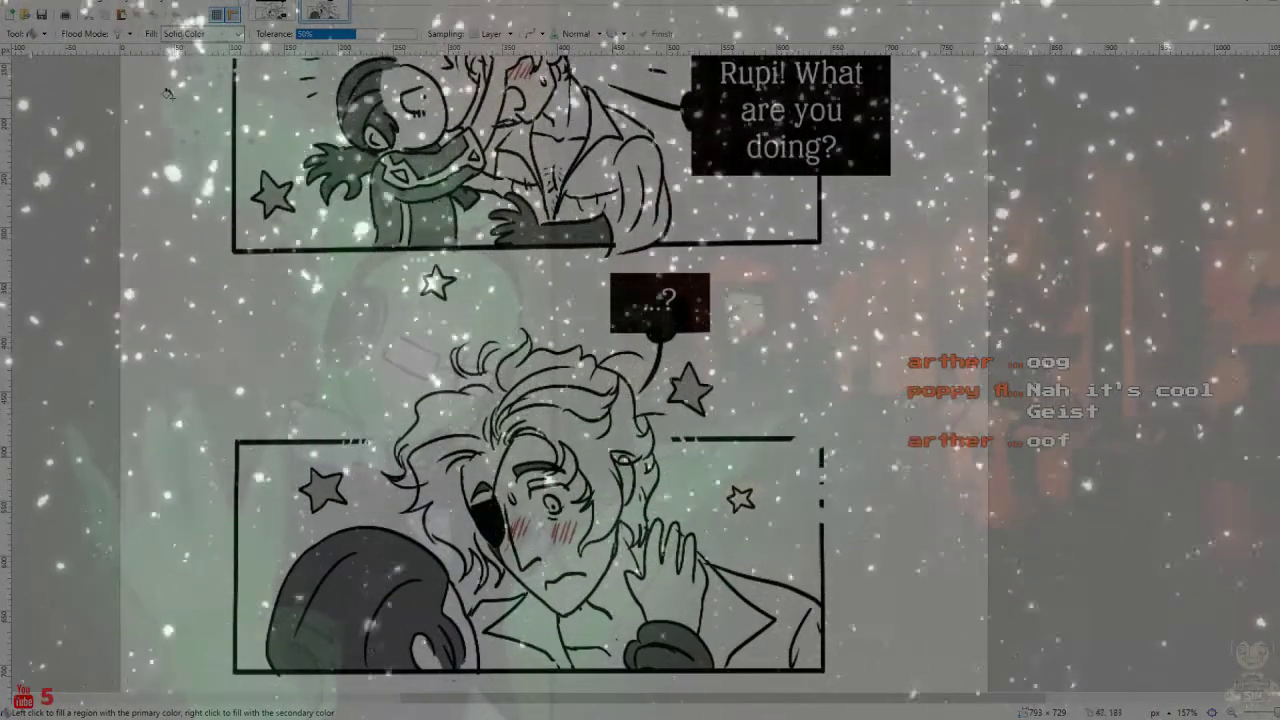
Erase the whole lower panel with its "...?" bubble using a rectangular selection and fill the area with the page background color
left_click(38, 33)
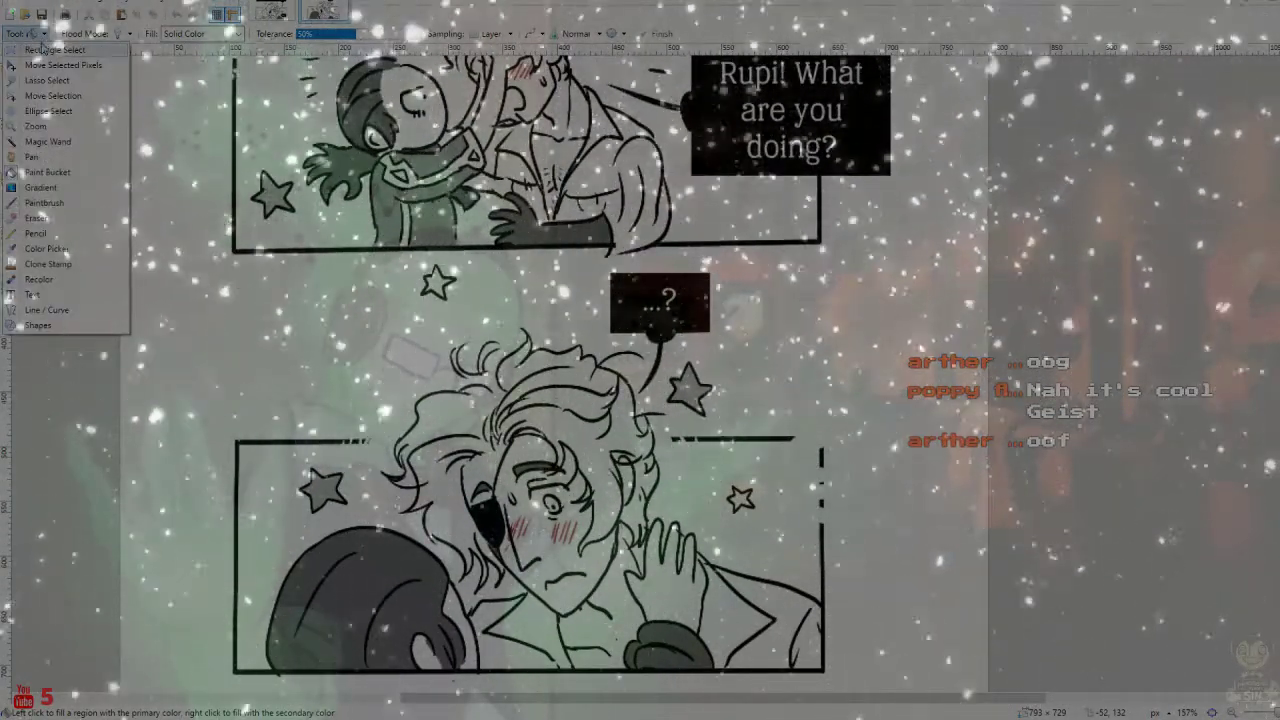
left_click(40, 55)
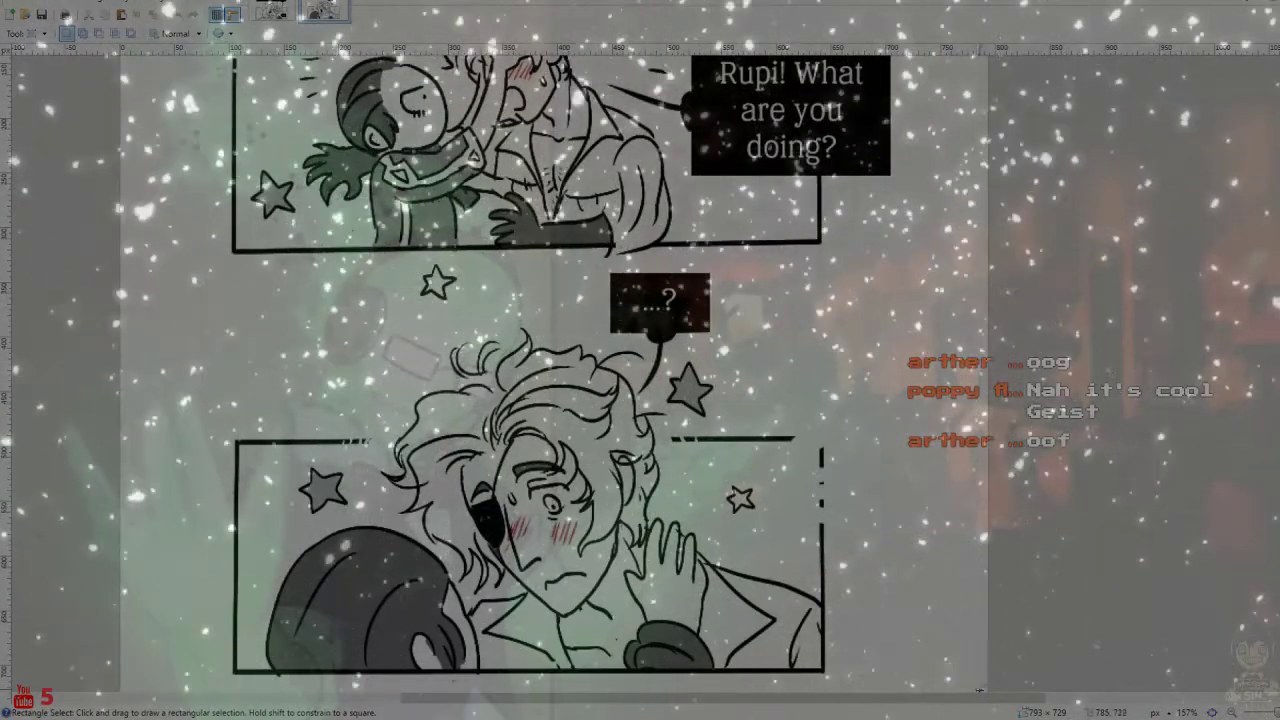
left_click_drag(462, 464, 137, 248)
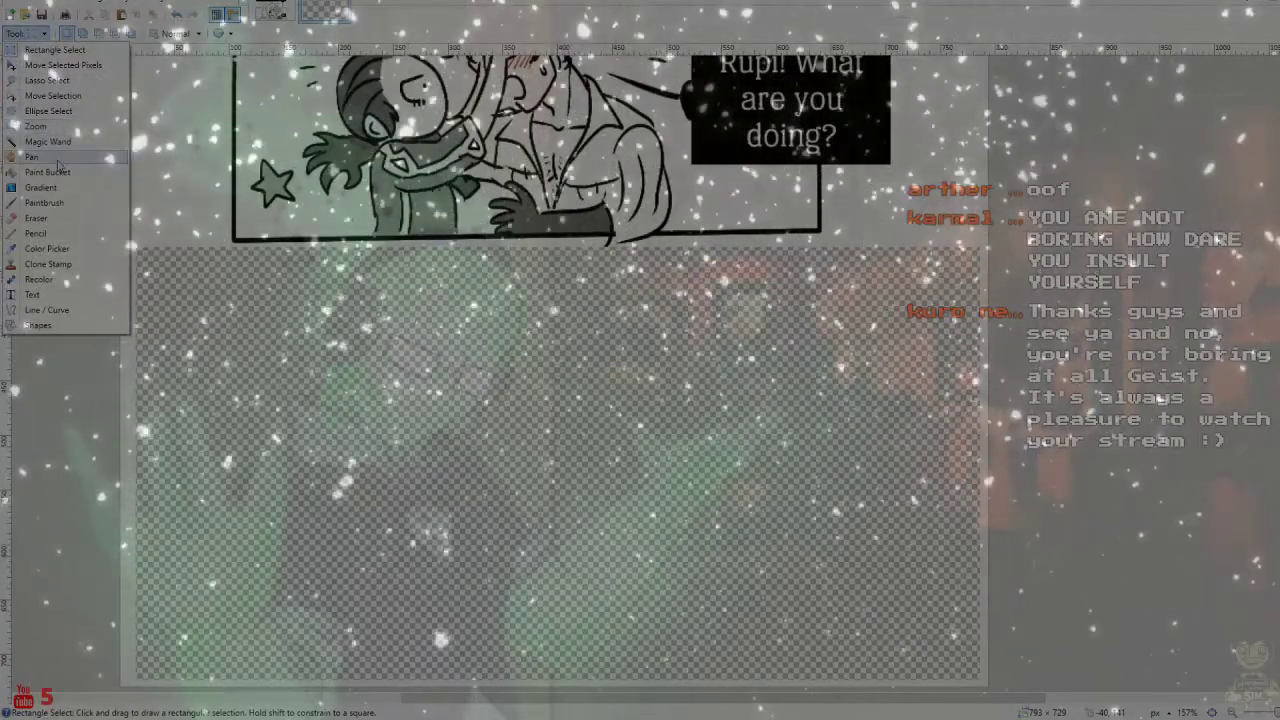
left_click(464, 385)
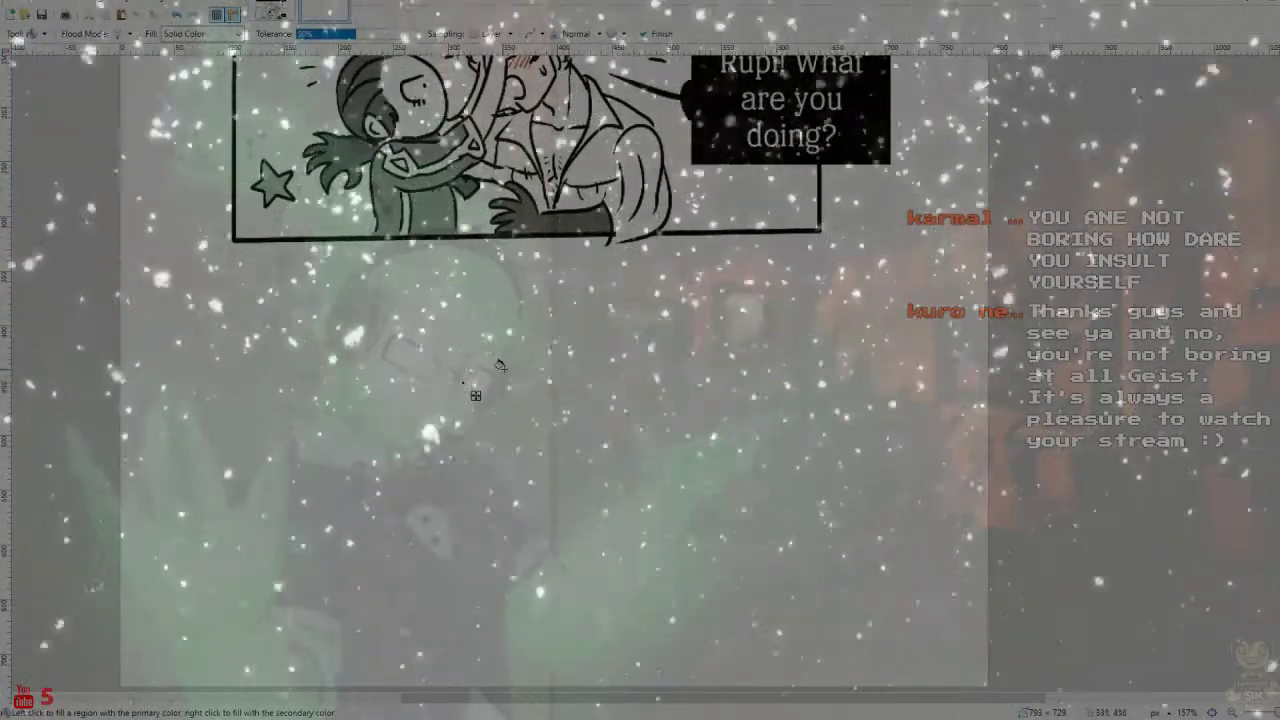
Select the "are you doing?" lines in the larger speech bubble with a rectangular selection and repeat the Gaussian Blur
scroll(500, 366, "up", 5)
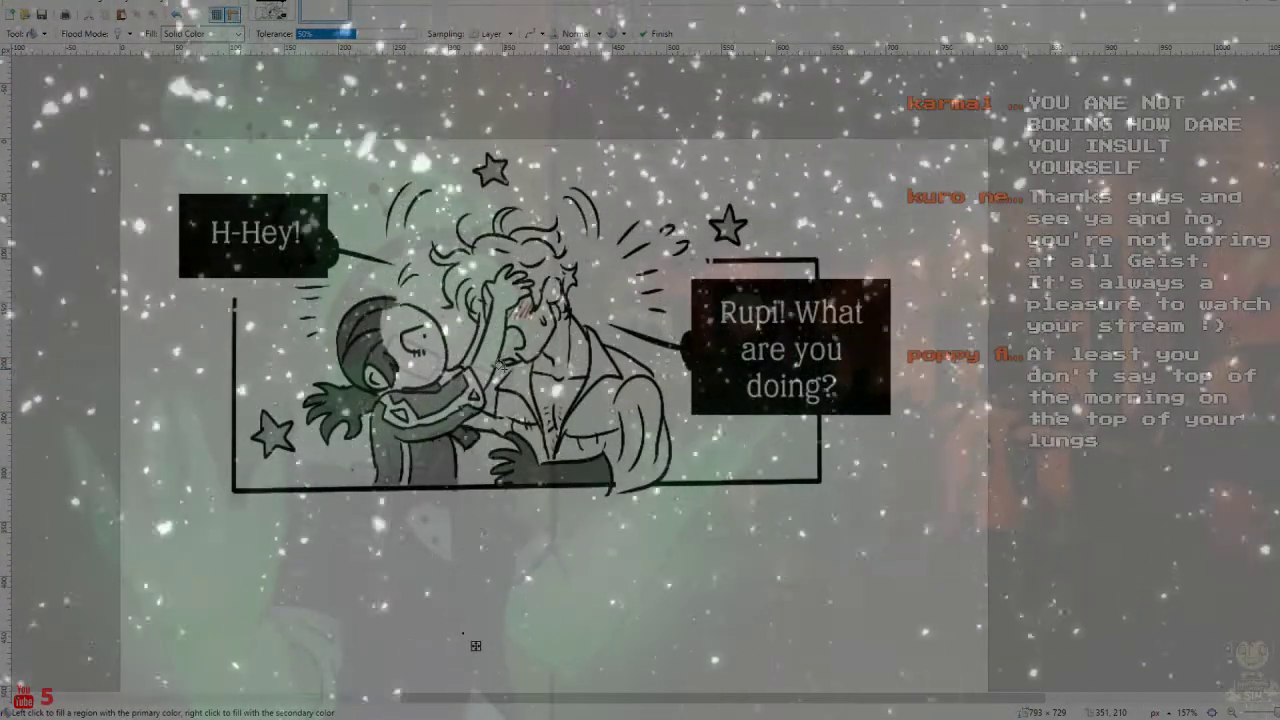
scroll(505, 370, "up", 1)
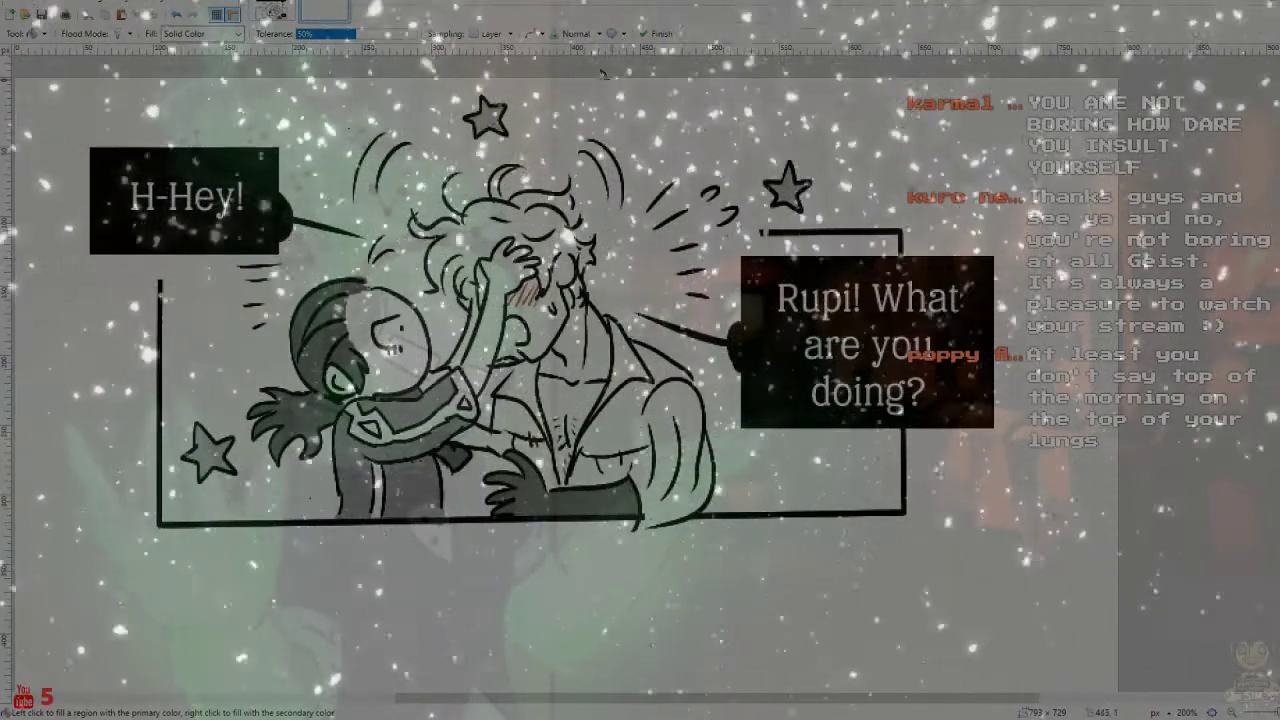
left_click(45, 34)
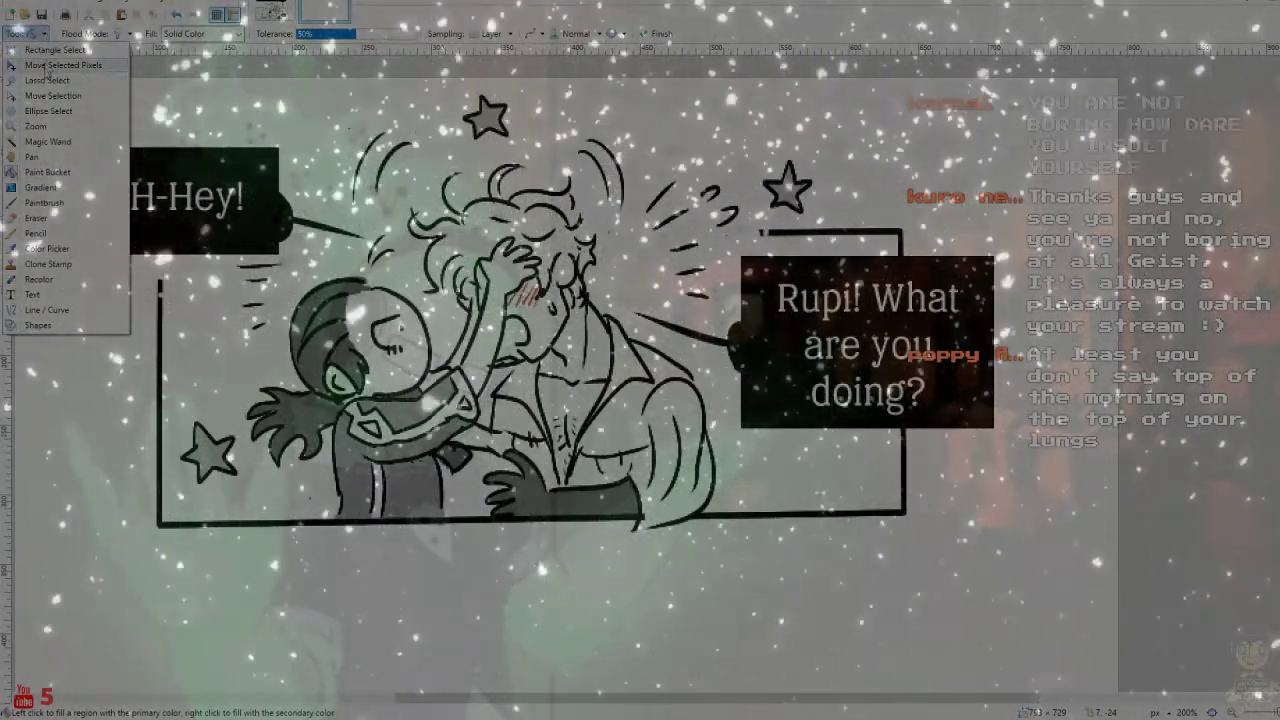
left_click(51, 50)
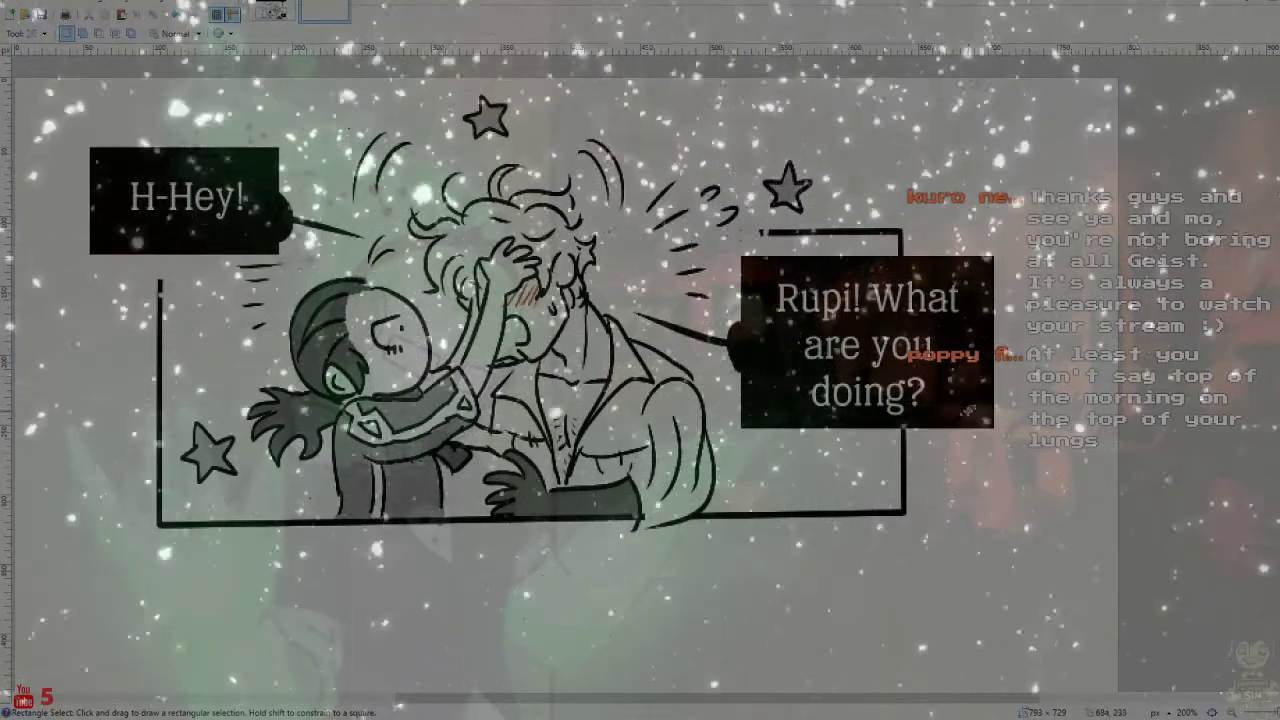
left_click_drag(973, 427, 782, 327)
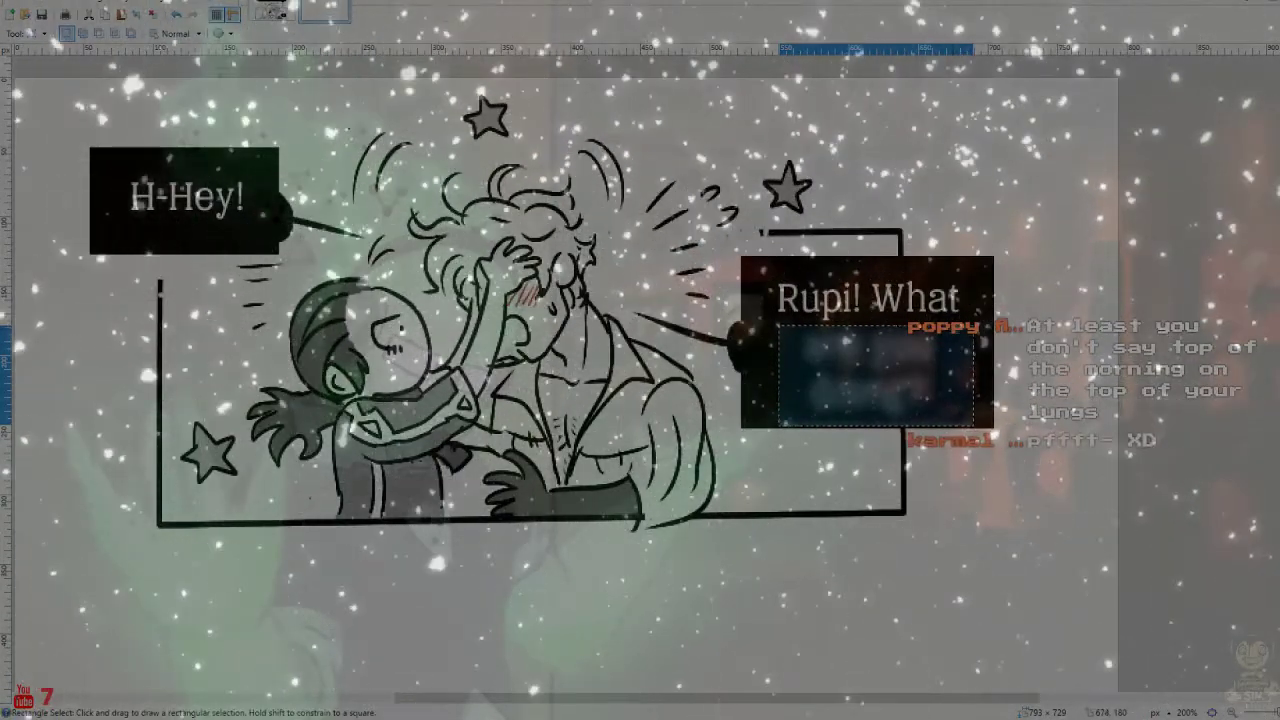
Select the word "What" in the same speech bubble and repeat the Gaussian Blur
left_click_drag(968, 338, 864, 282)
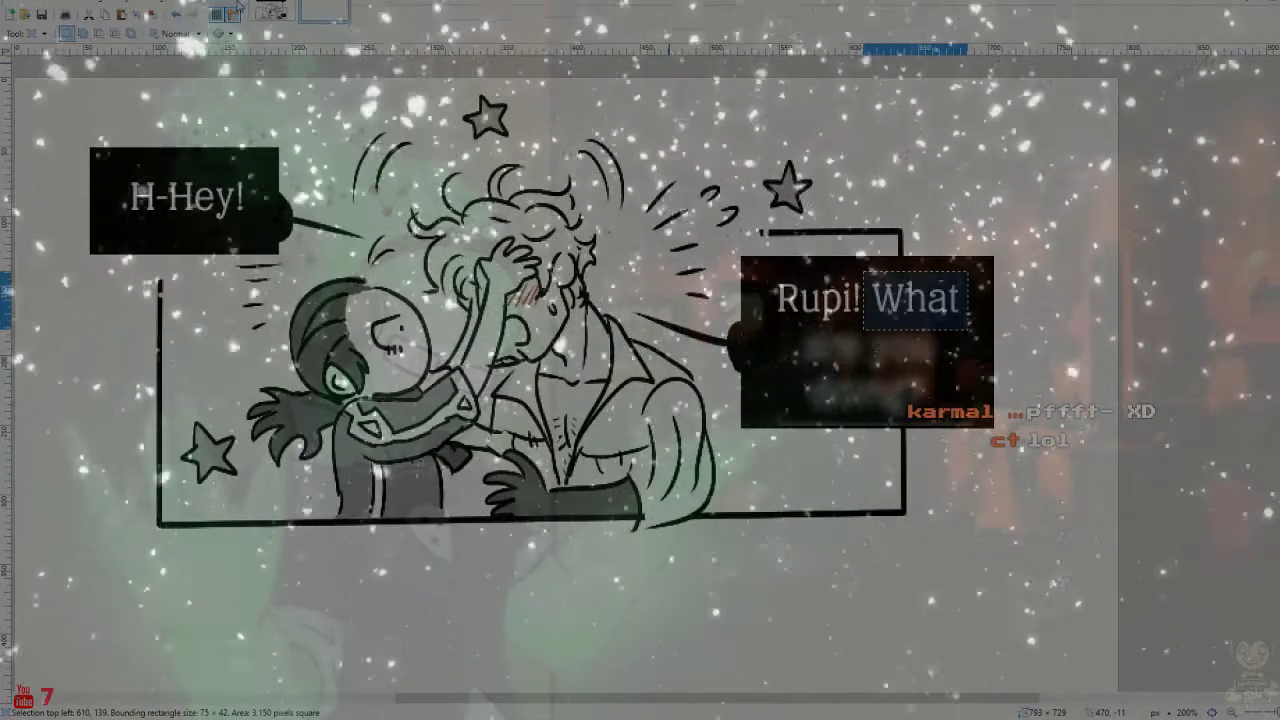
left_click(206, 6)
left_click(245, 60)
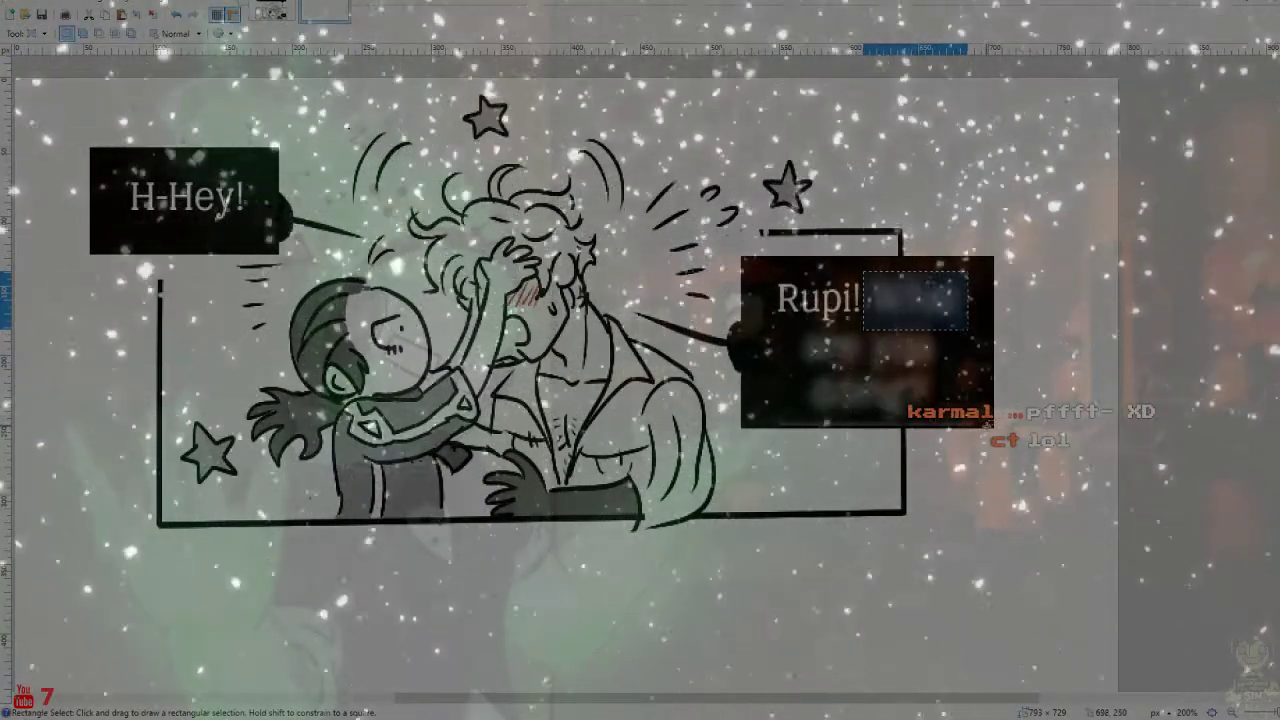
Erase the blurred "What are you doing?" text in two rectangular areas and fill the gap with black using the Paint Bucket
left_click_drag(990, 426, 868, 264)
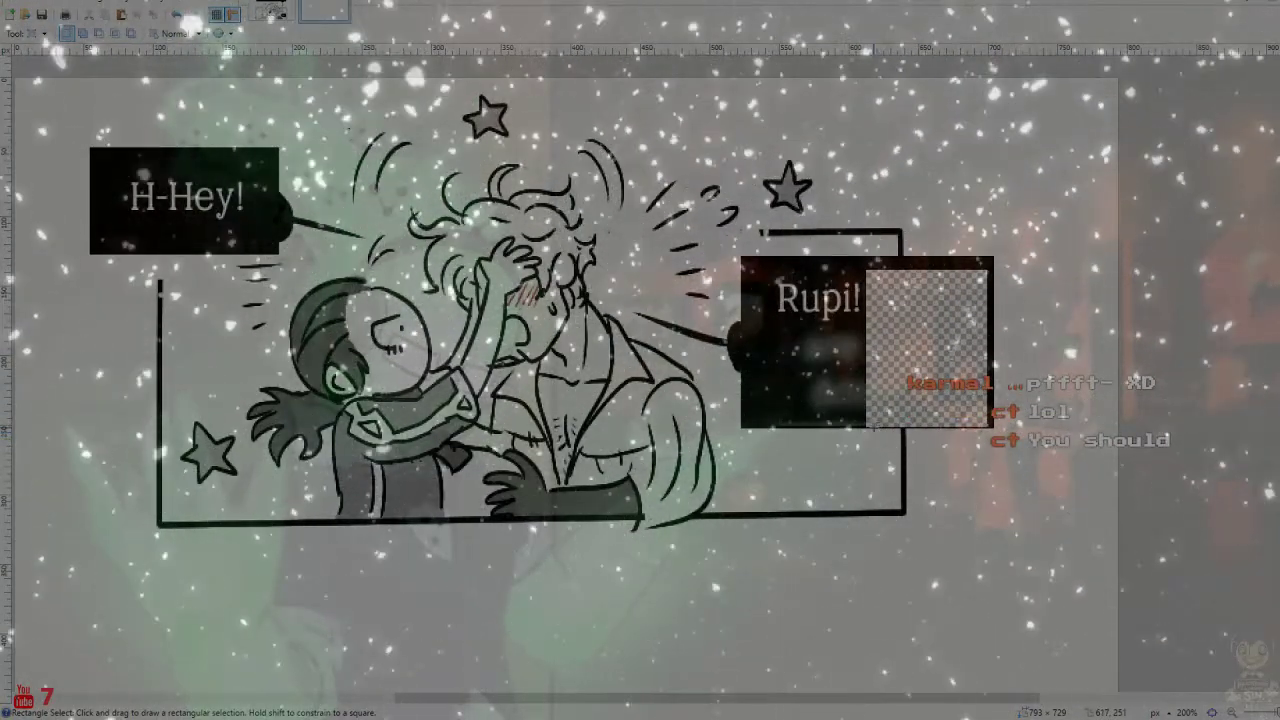
left_click_drag(868, 425, 764, 333)
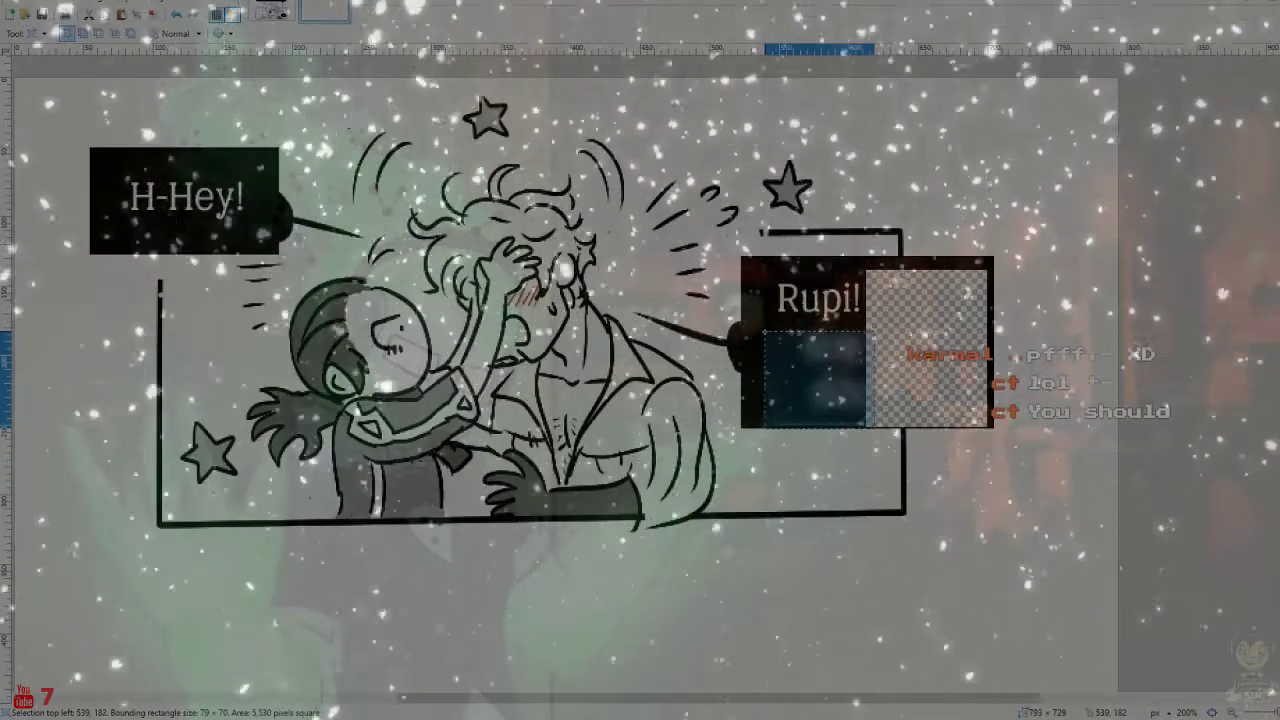
key("Delete")
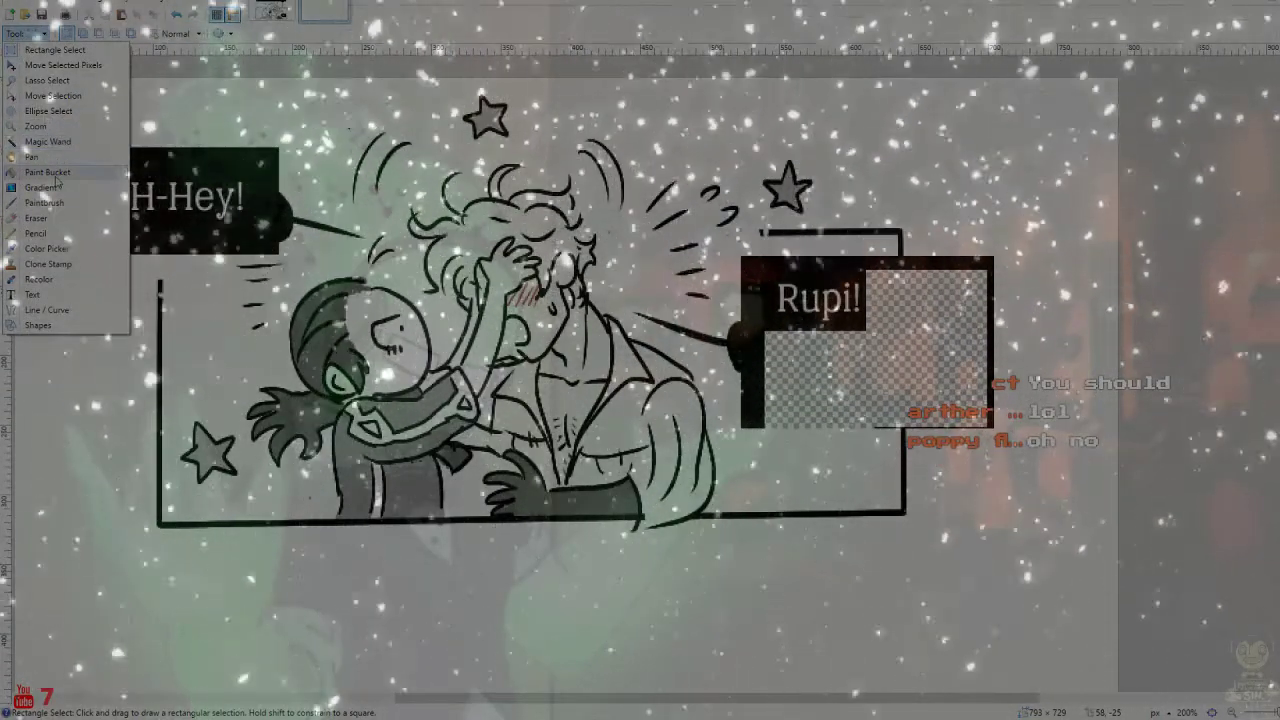
left_click(55, 174)
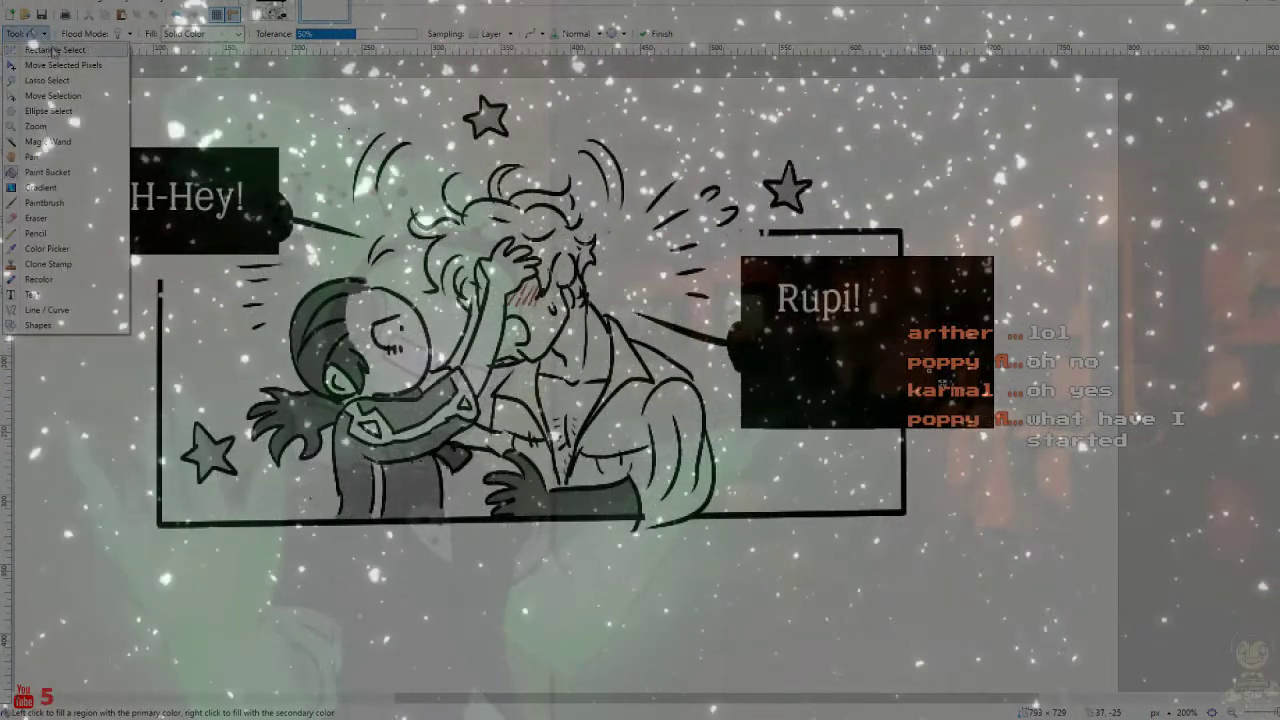
Blur the one remaining word in the larger speech bubble, then erase it and fill the gap with black
left_click(55, 49)
left_click_drag(893, 352, 771, 276)
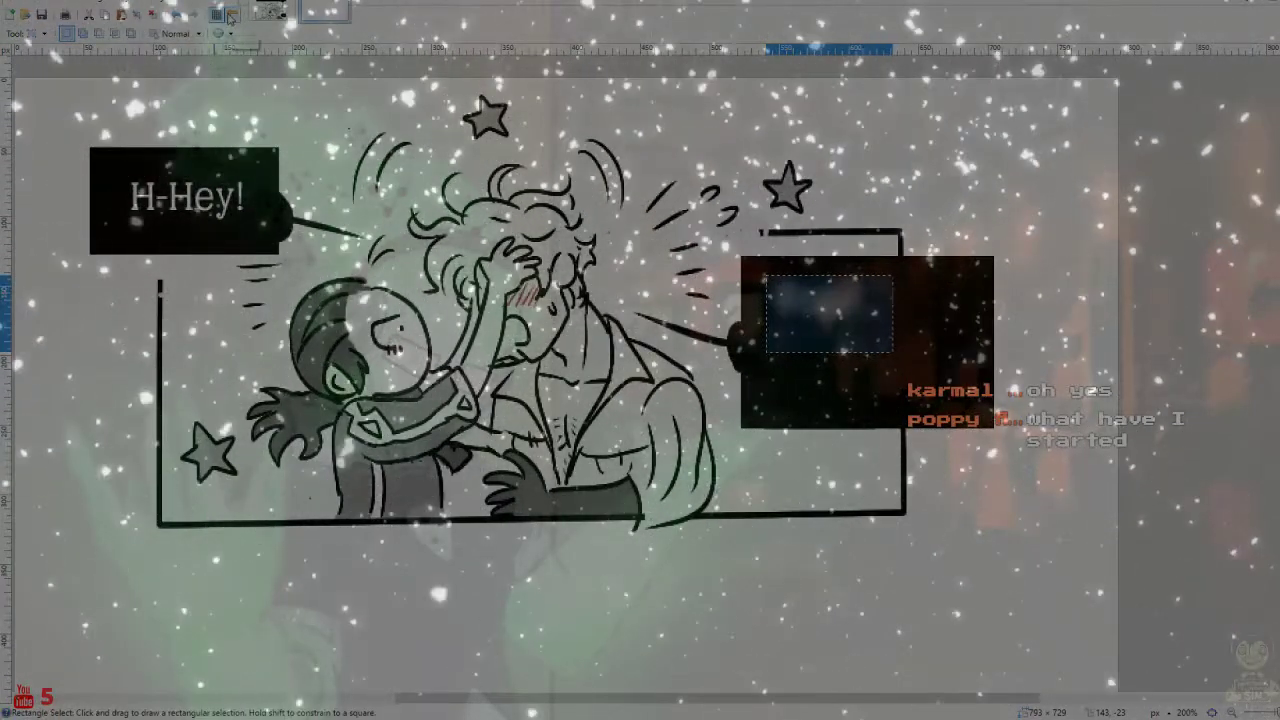
key("Delete")
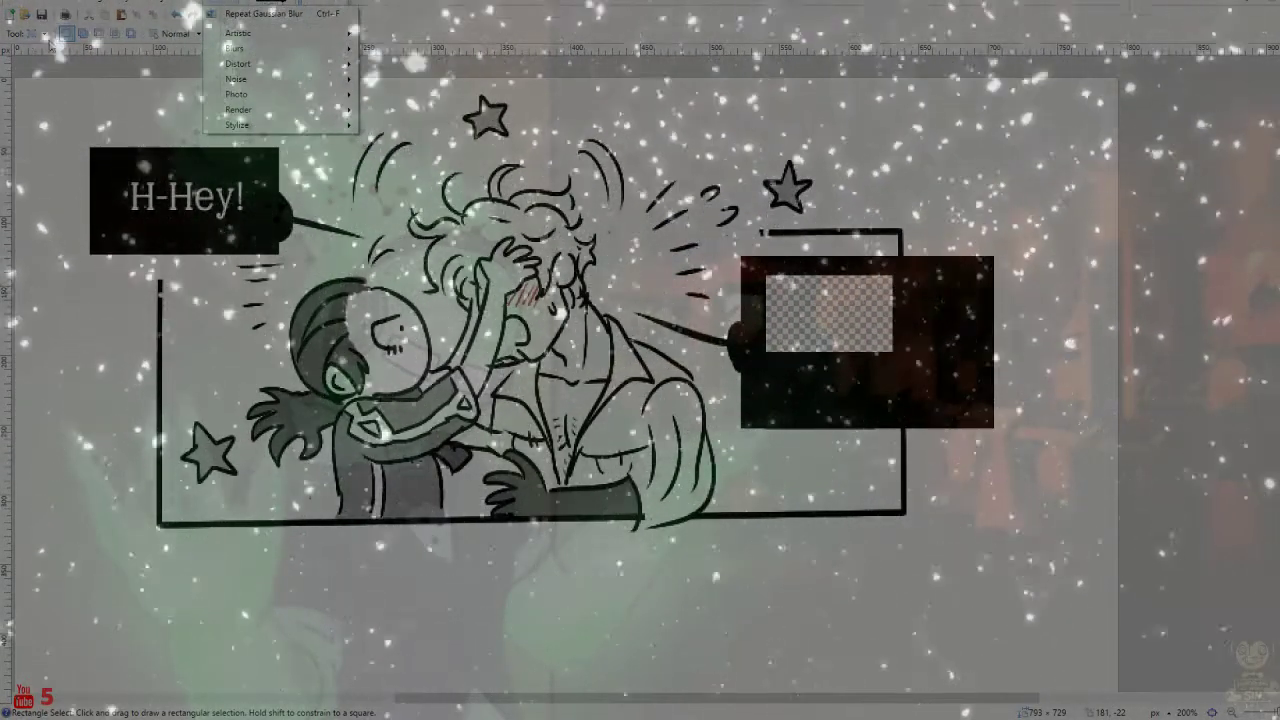
key("Escape")
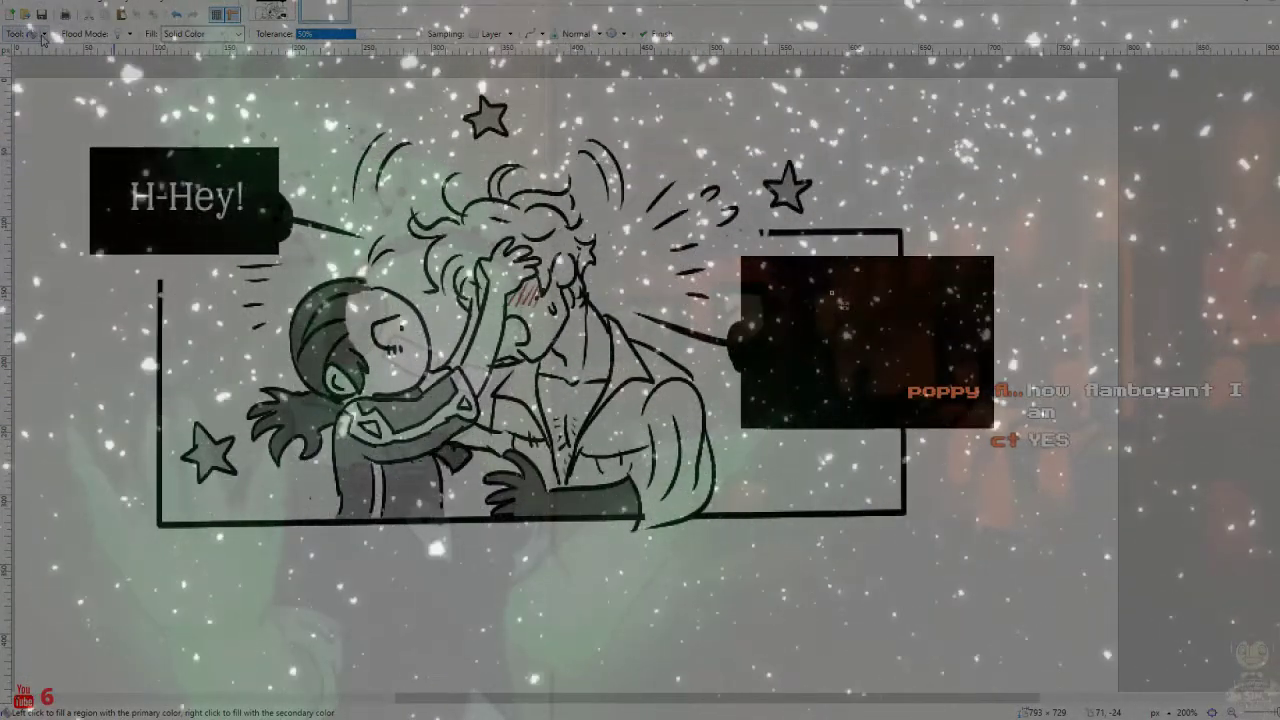
Erase the part of the larger speech bubble beyond the panel's right border and fill the gap with the page's background colour
left_click(48, 50)
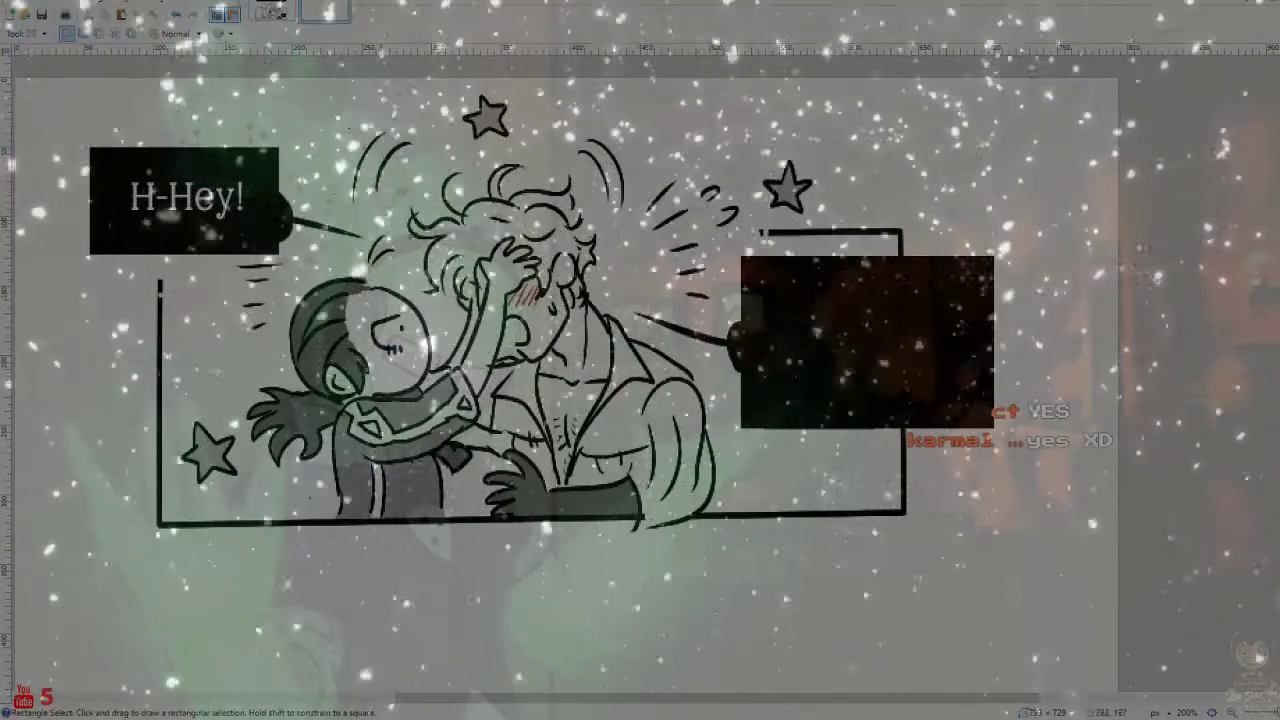
left_click_drag(1028, 477, 906, 229)
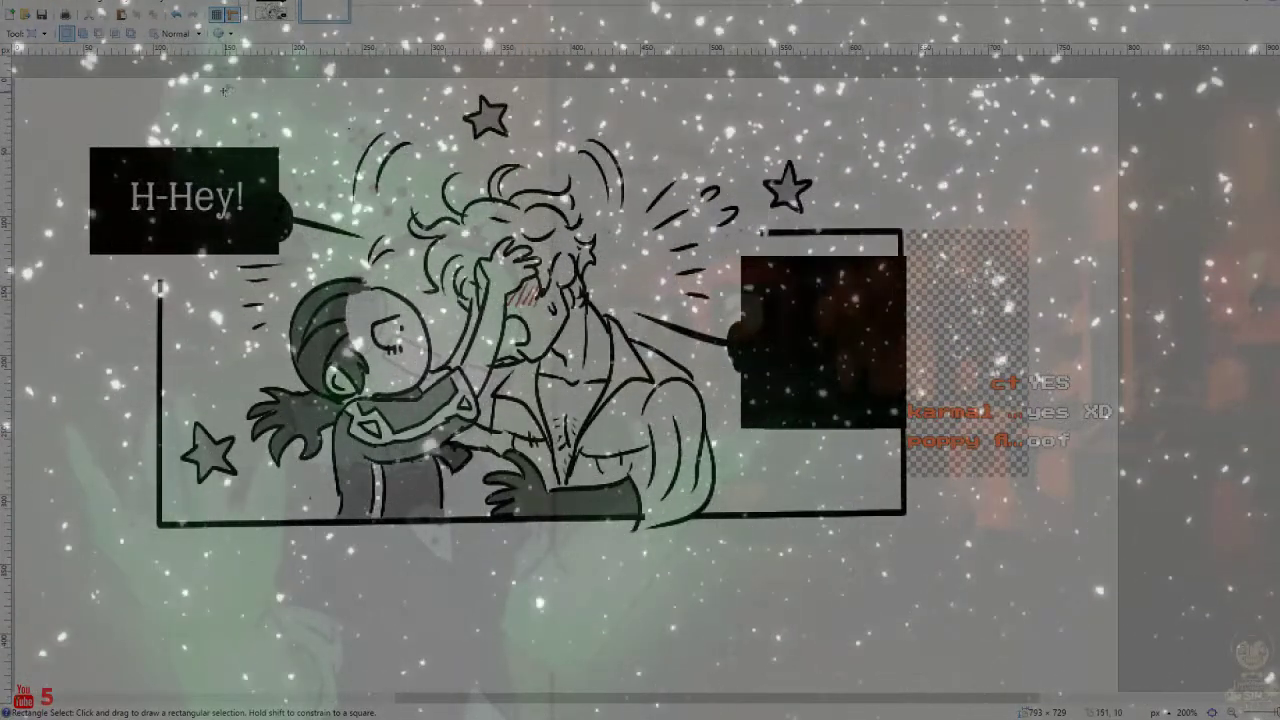
left_click(35, 33)
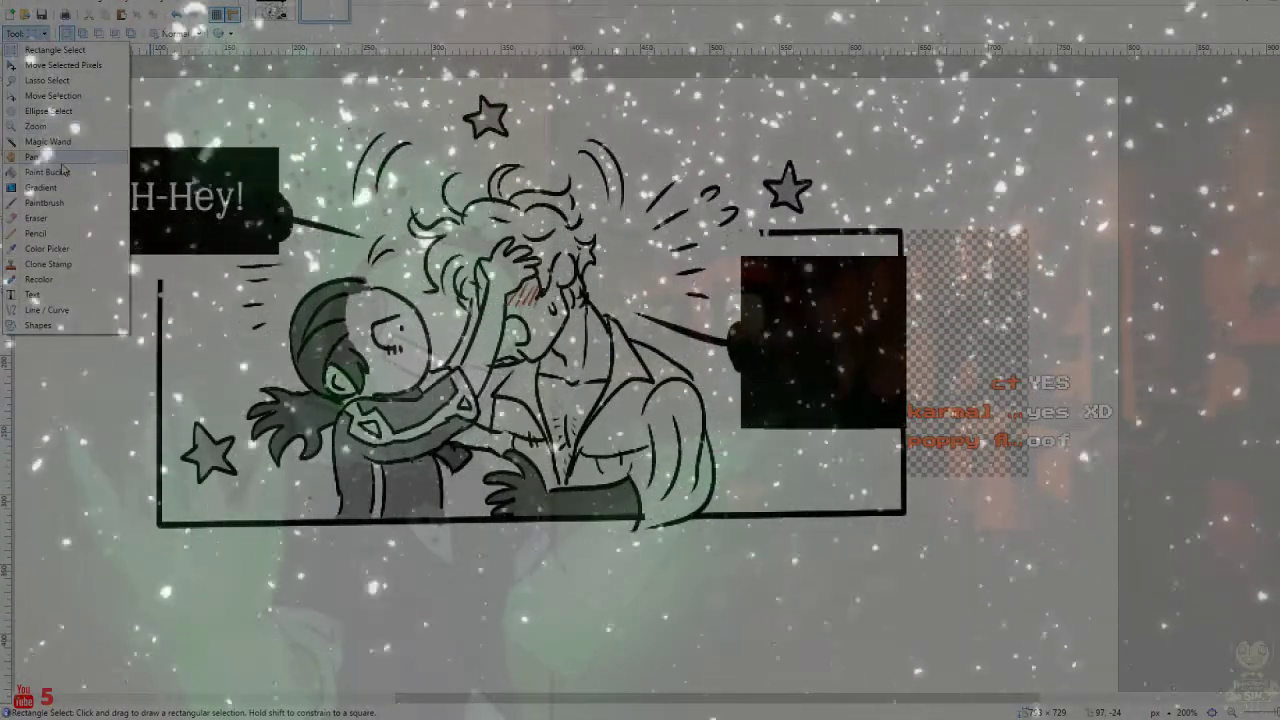
left_click(47, 172)
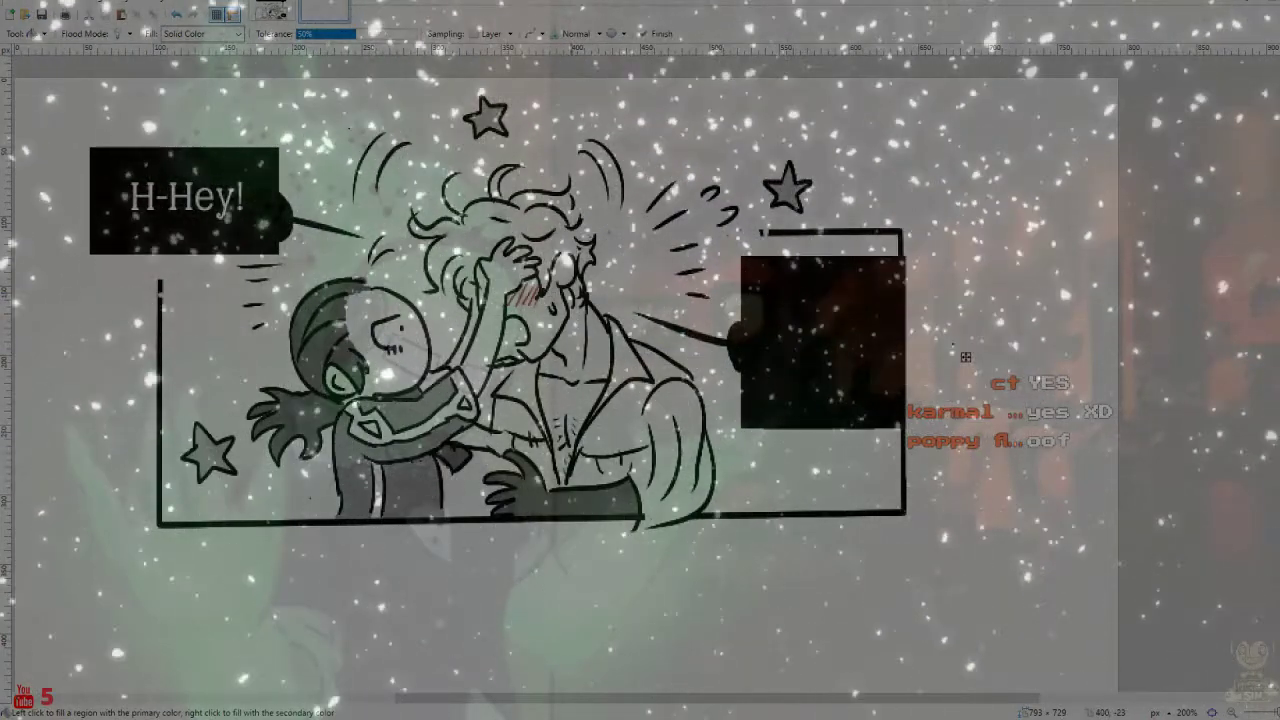
Erase the rest of the larger speech bubble inside the panel and fill the gap with the page's background colour
left_click(42, 35)
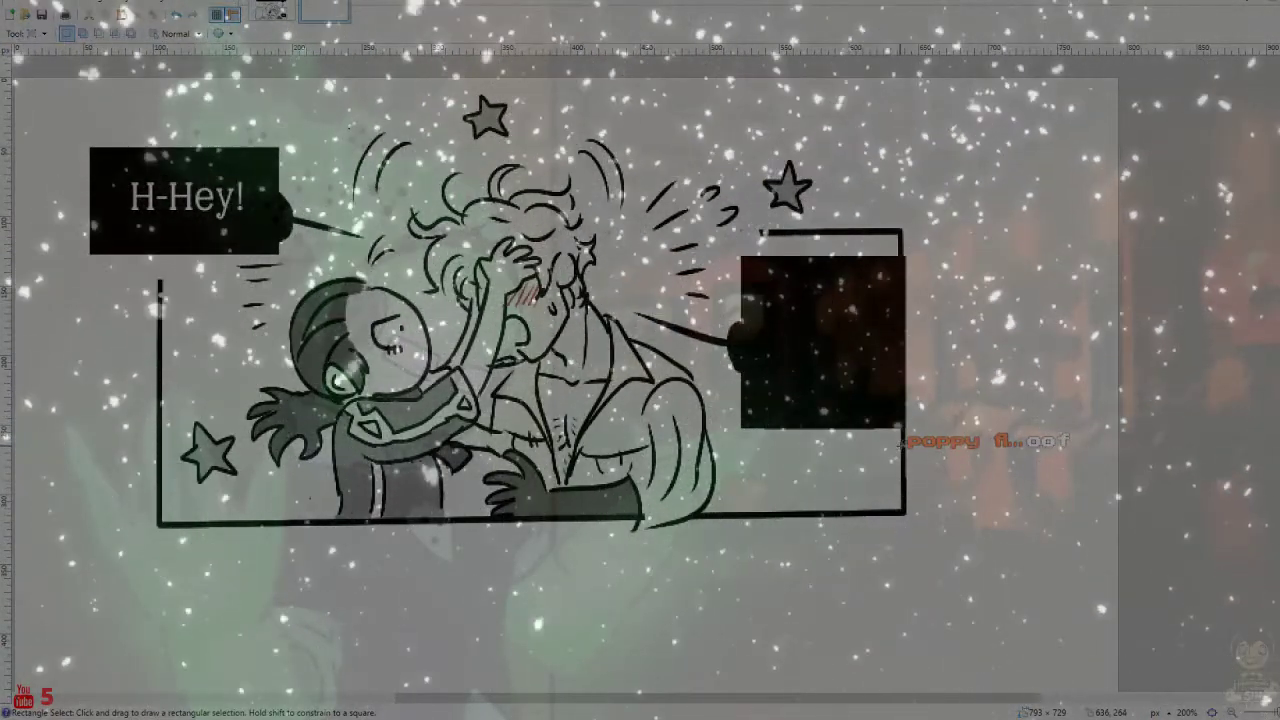
left_click_drag(898, 446, 719, 246)
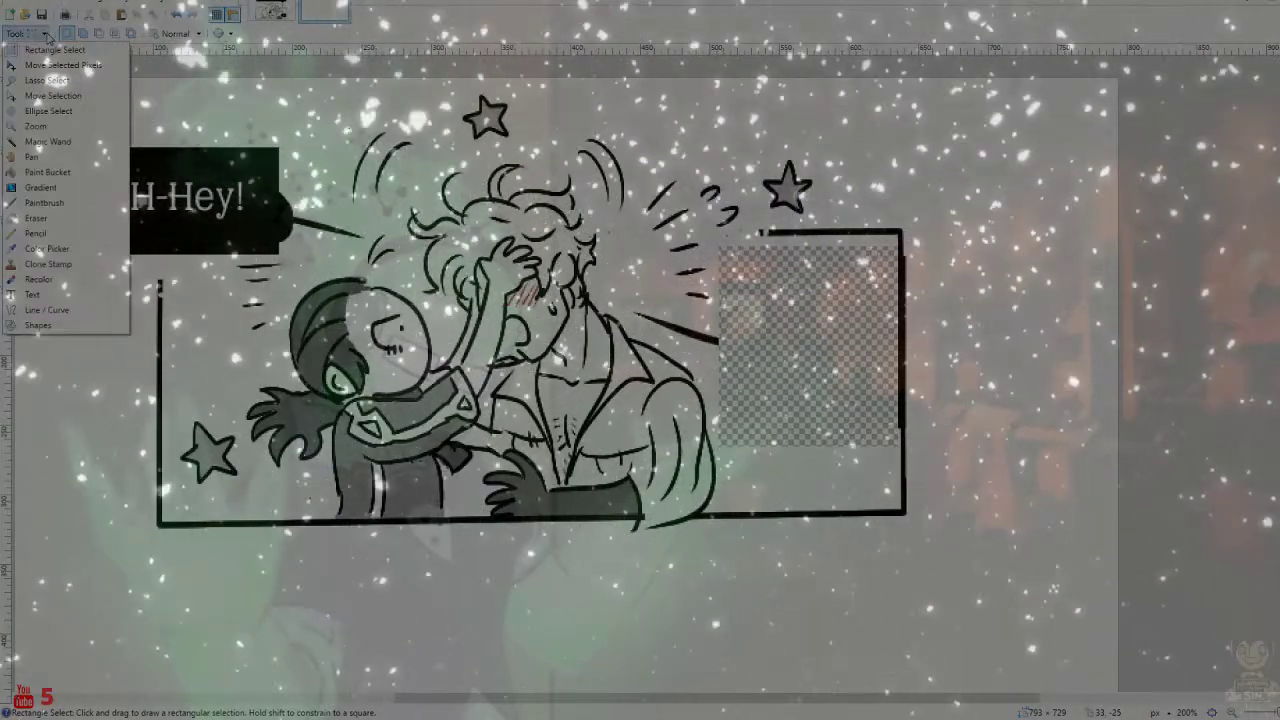
left_click(47, 172)
left_click(748, 331)
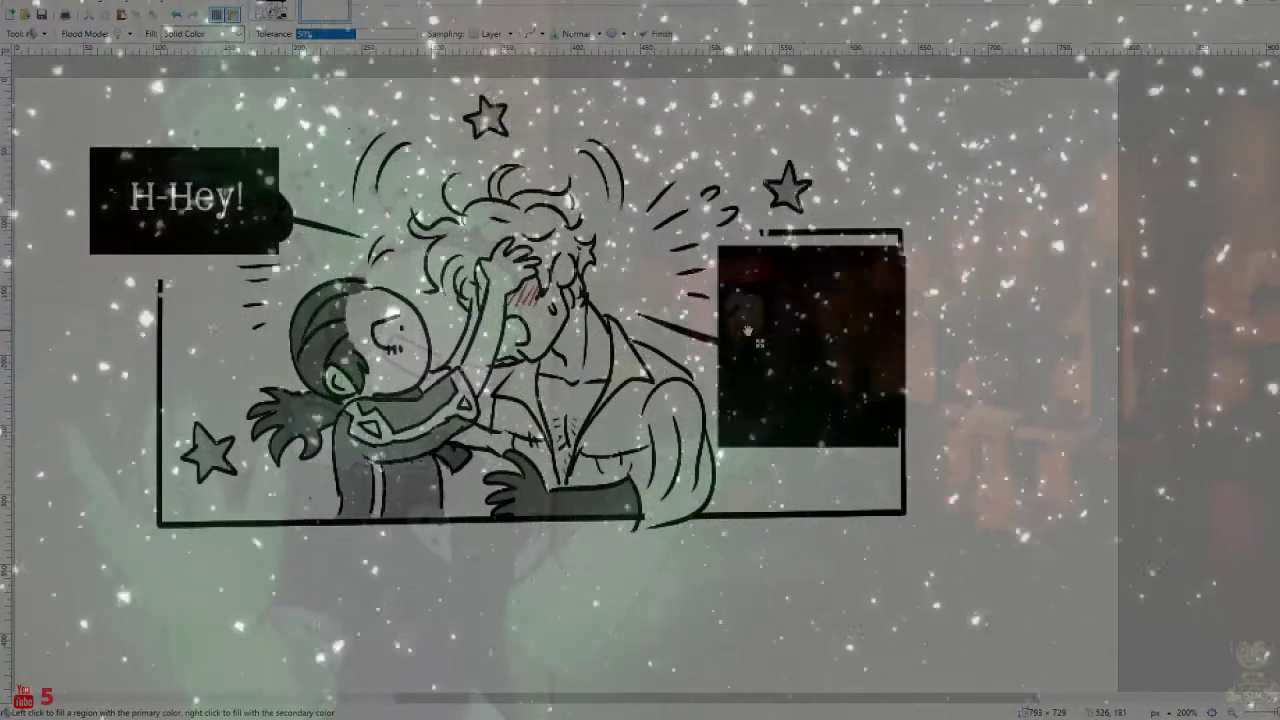
key("ctrl+z")
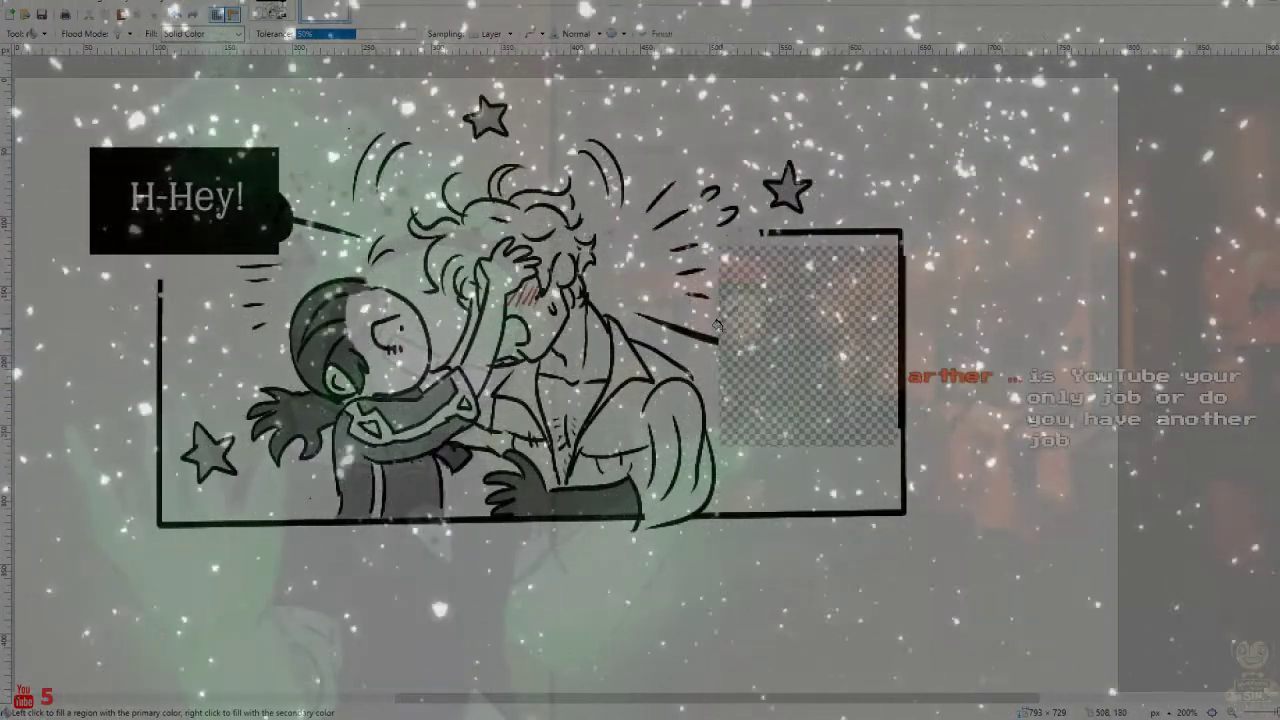
right_click(717, 325)
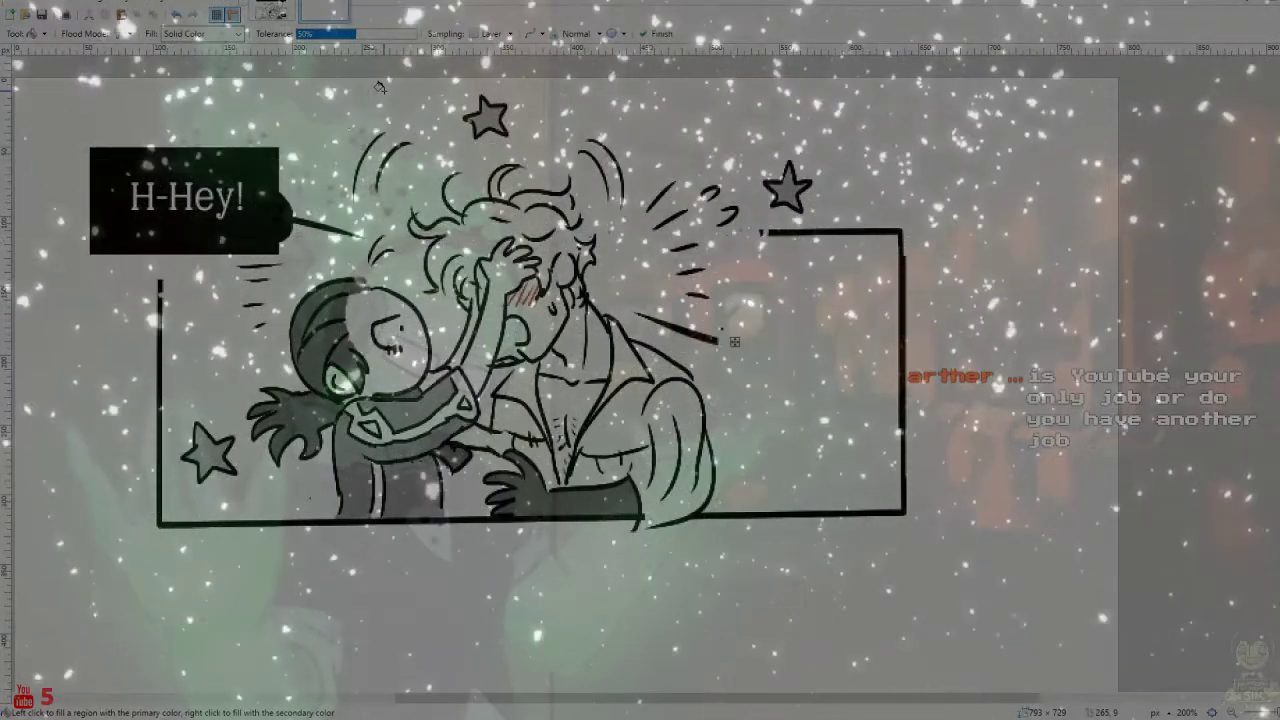
Erase the larger bubble's leftover tail in two rectangular areas and fill the gap with the background colour using the Paint Bucket
left_click(45, 50)
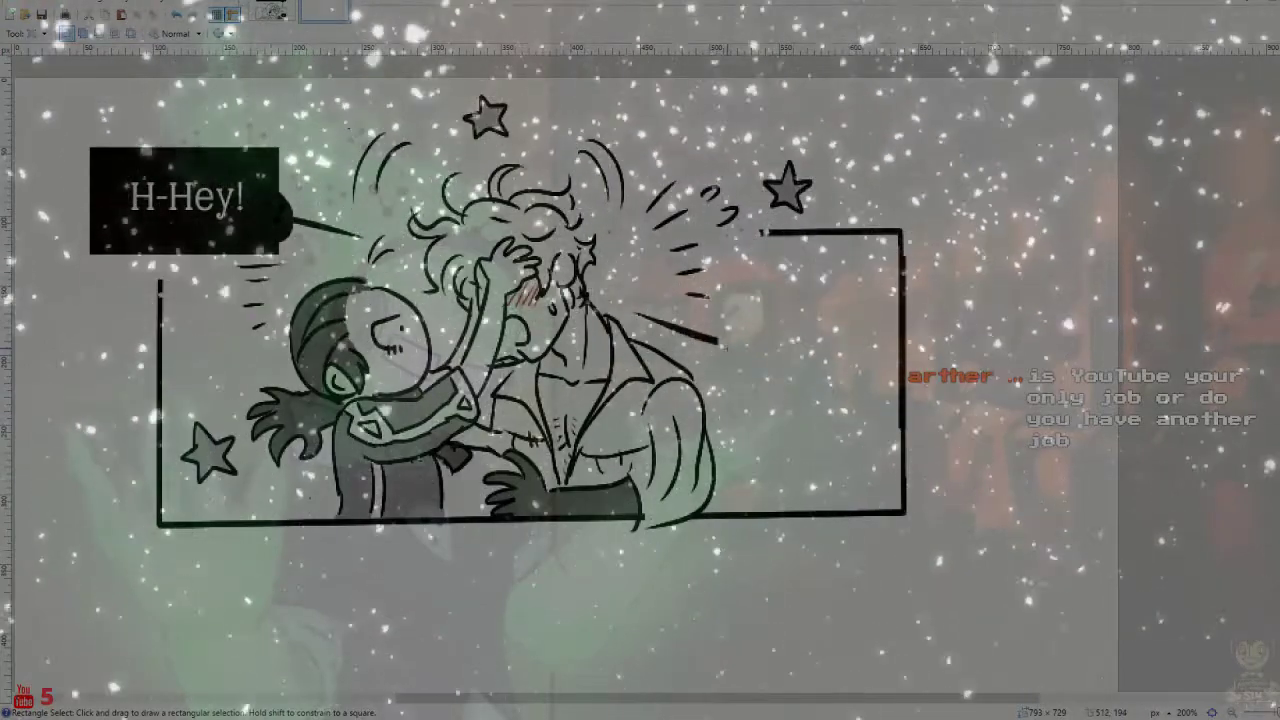
left_click_drag(728, 348, 650, 307)
left_click_drag(728, 350, 665, 306)
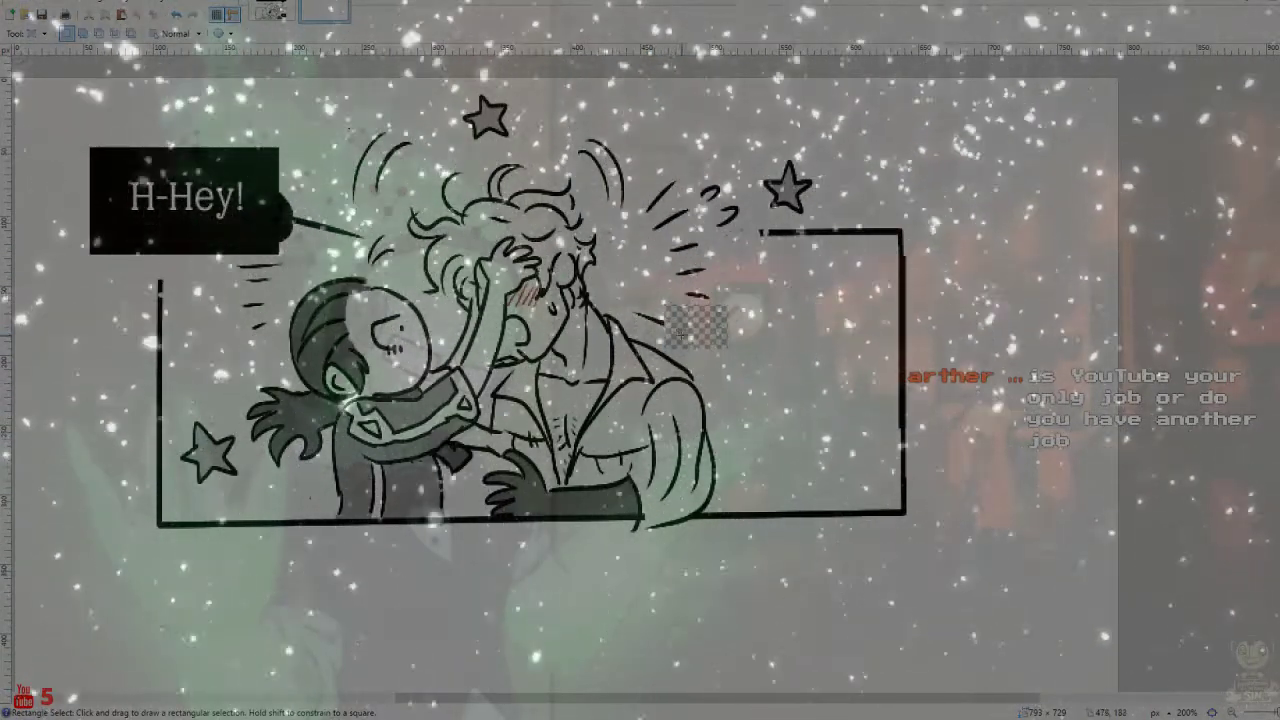
left_click_drag(681, 336, 628, 297)
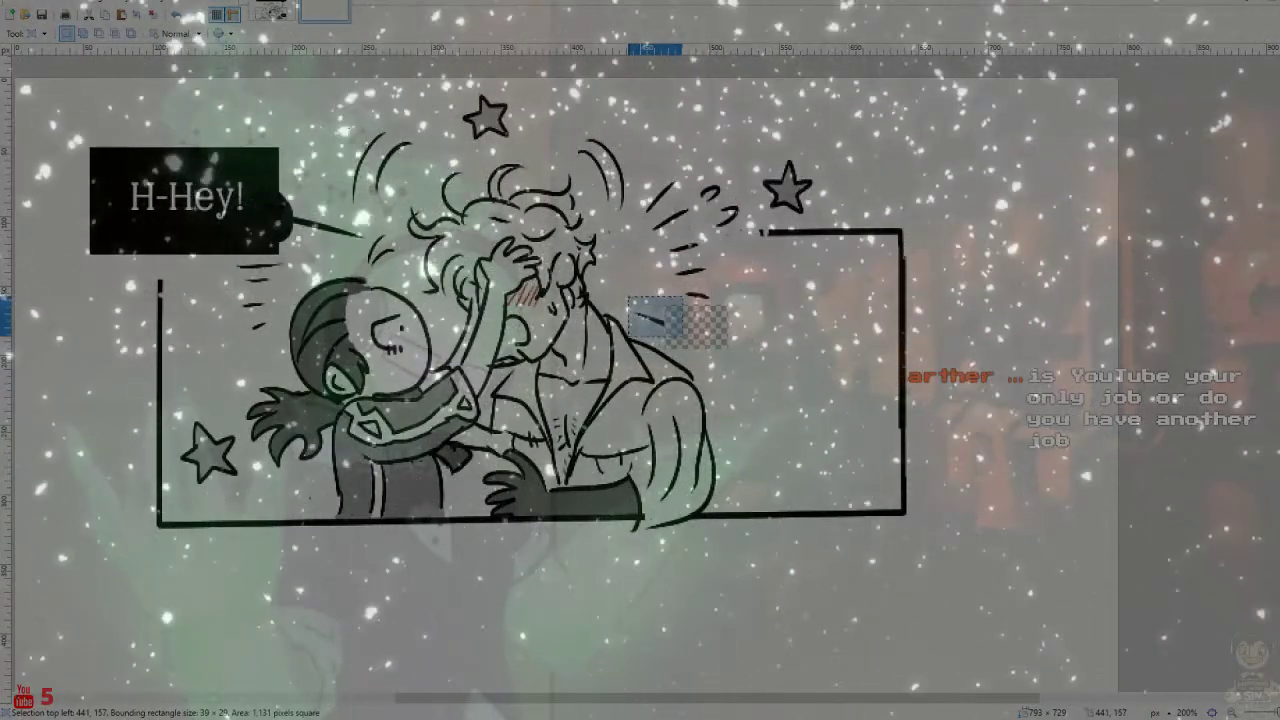
left_click_drag(628, 297, 630, 294)
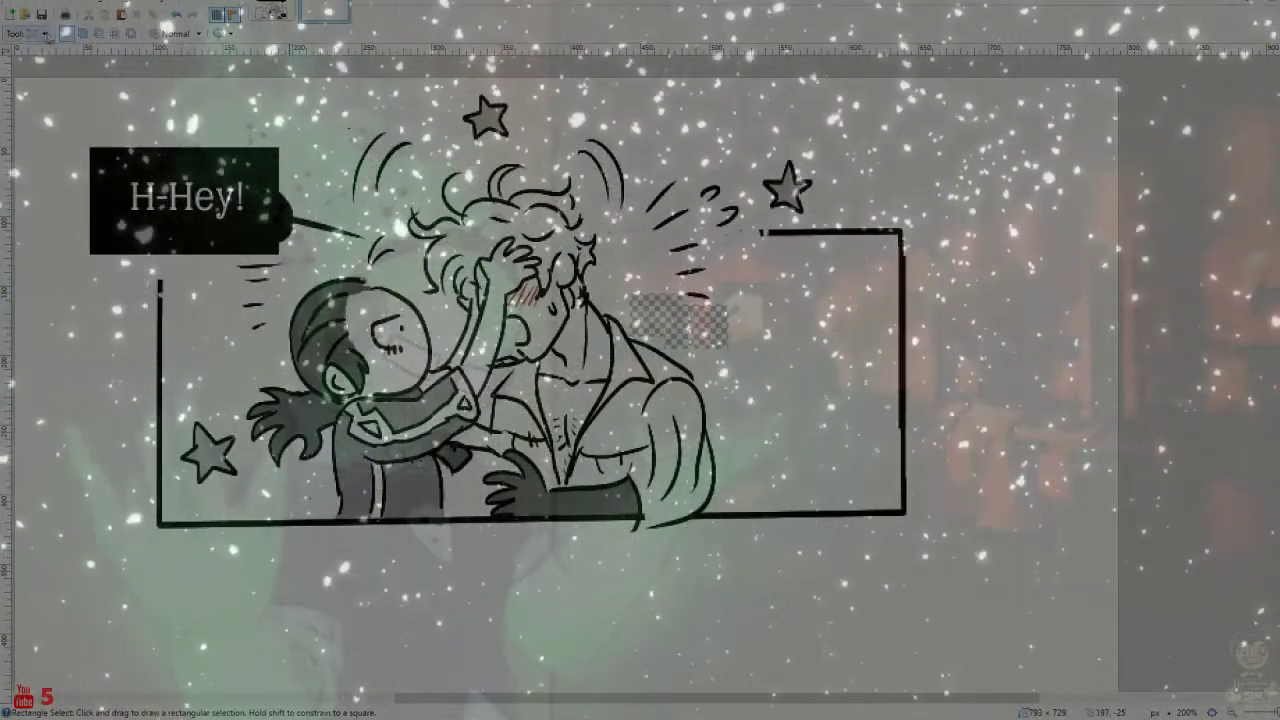
left_click(47, 172)
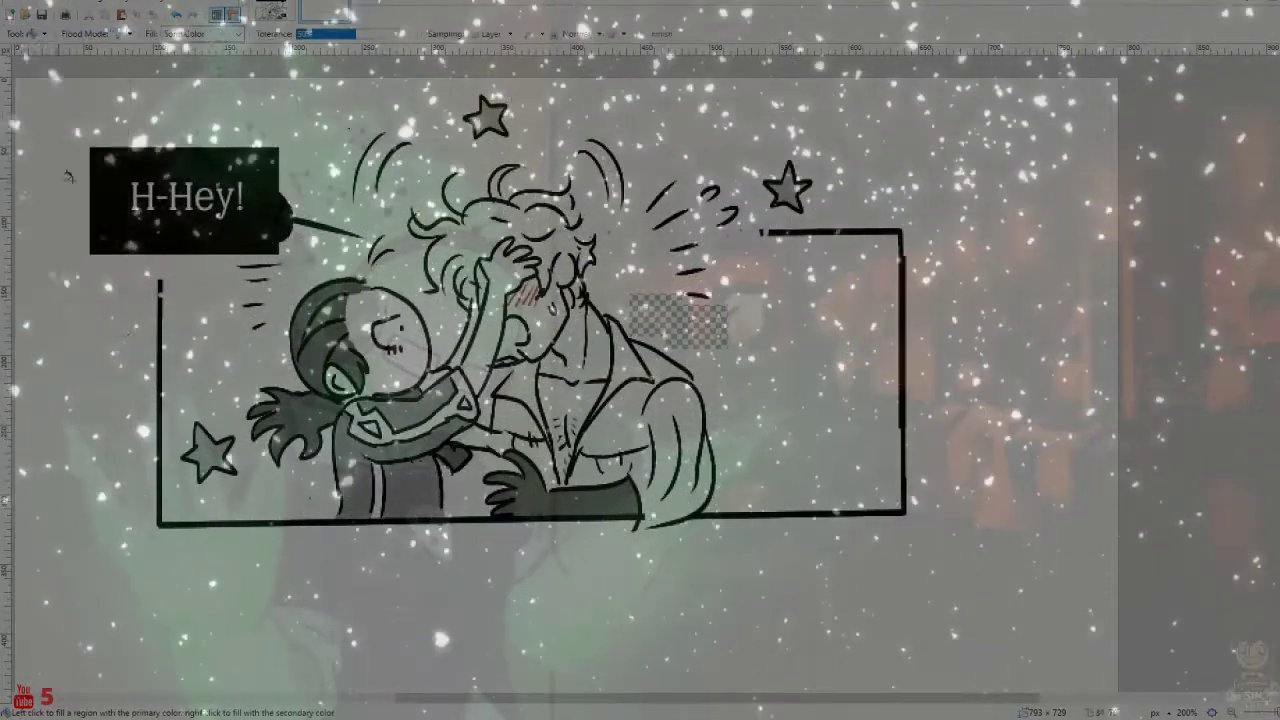
left_click(664, 321)
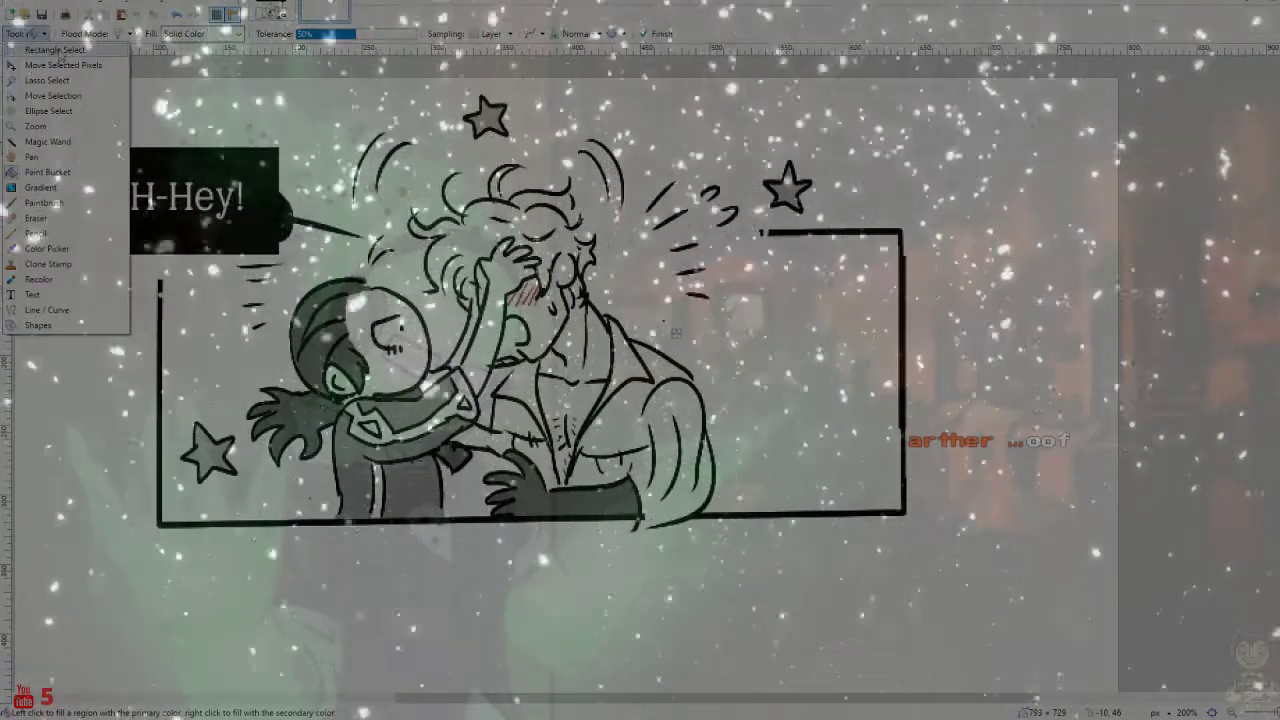
left_click(62, 65)
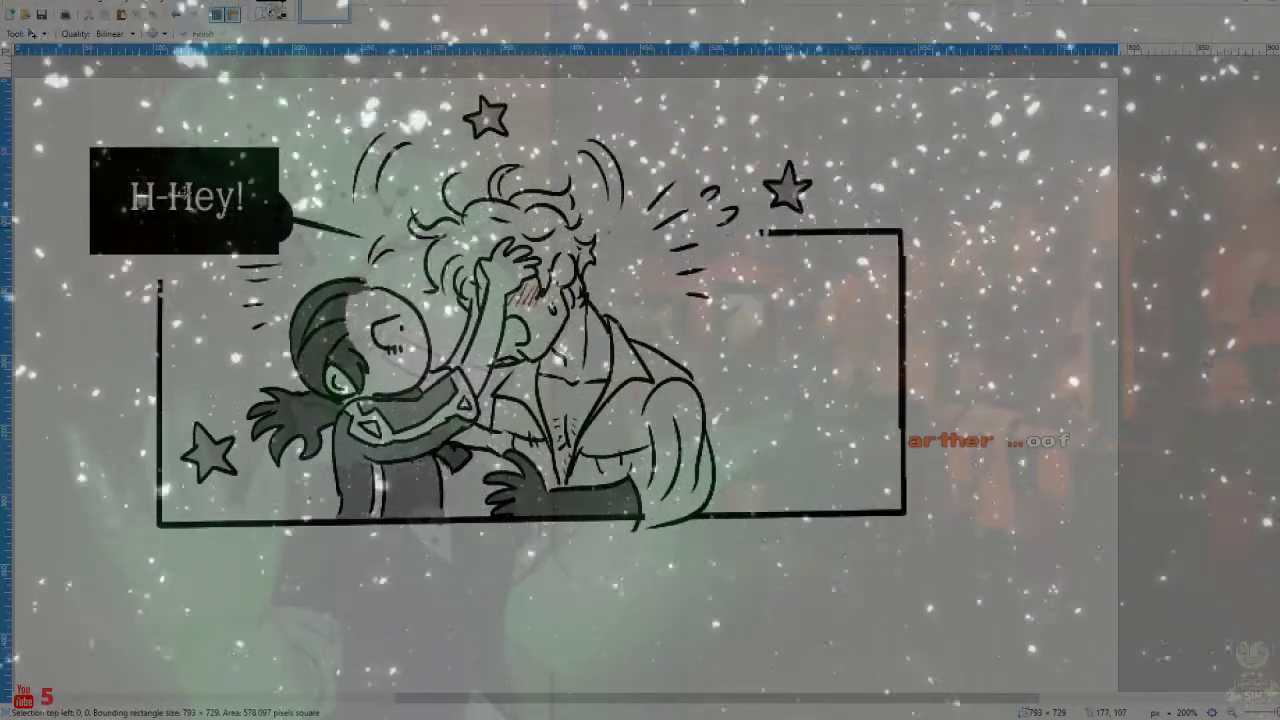
left_click_drag(185, 195, 85, 155)
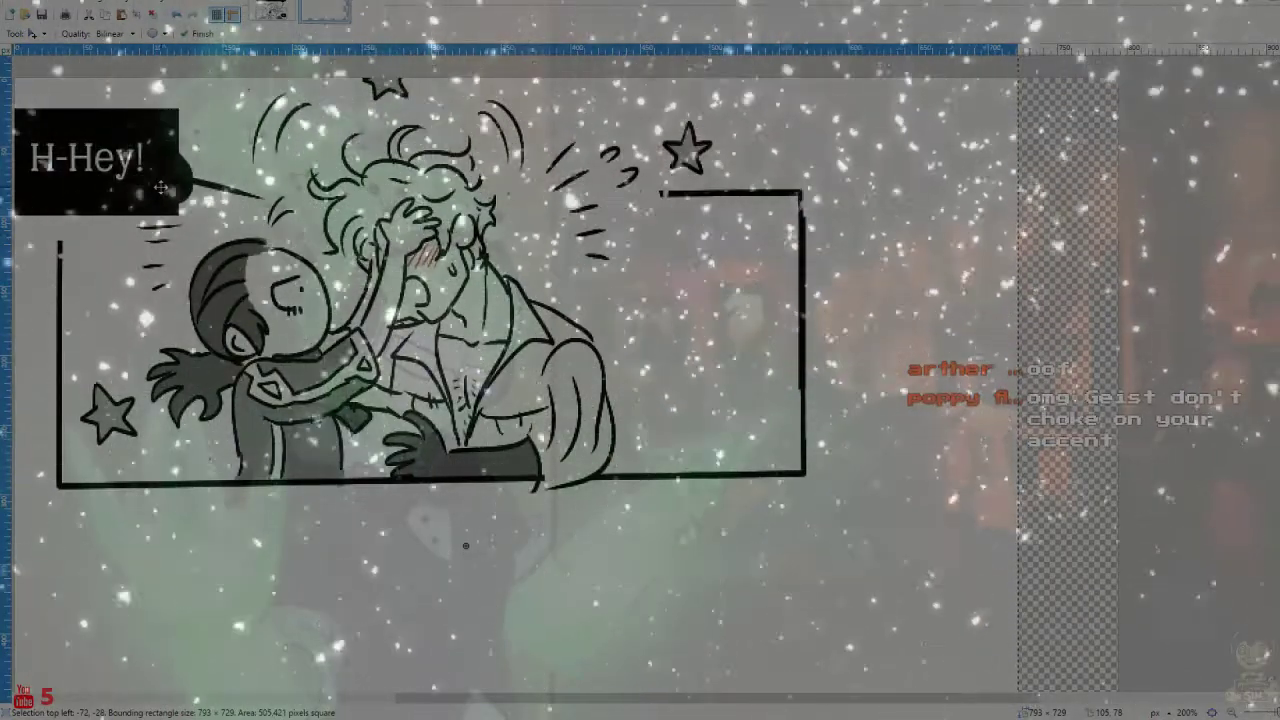
key("ctrl+z")
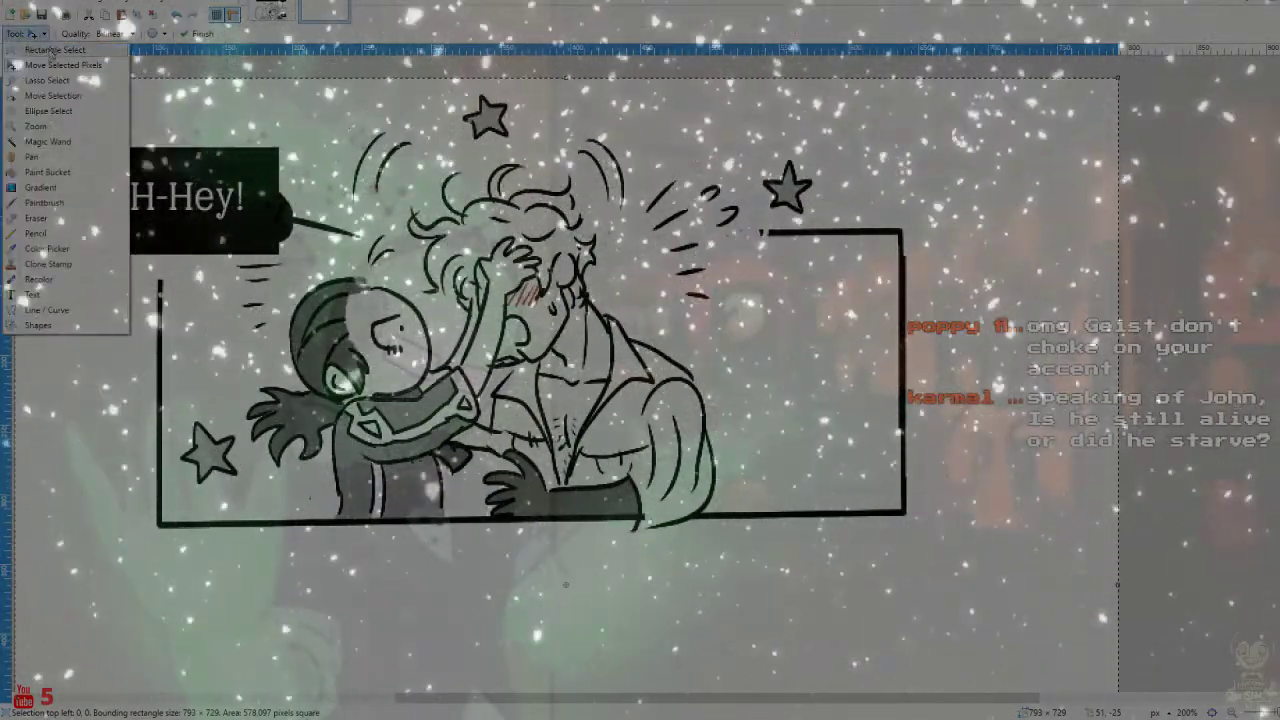
Select the "H-Hey!" text in the smaller speech bubble with a rectangular selection and repeat the Gaussian Blur
left_click(50, 50)
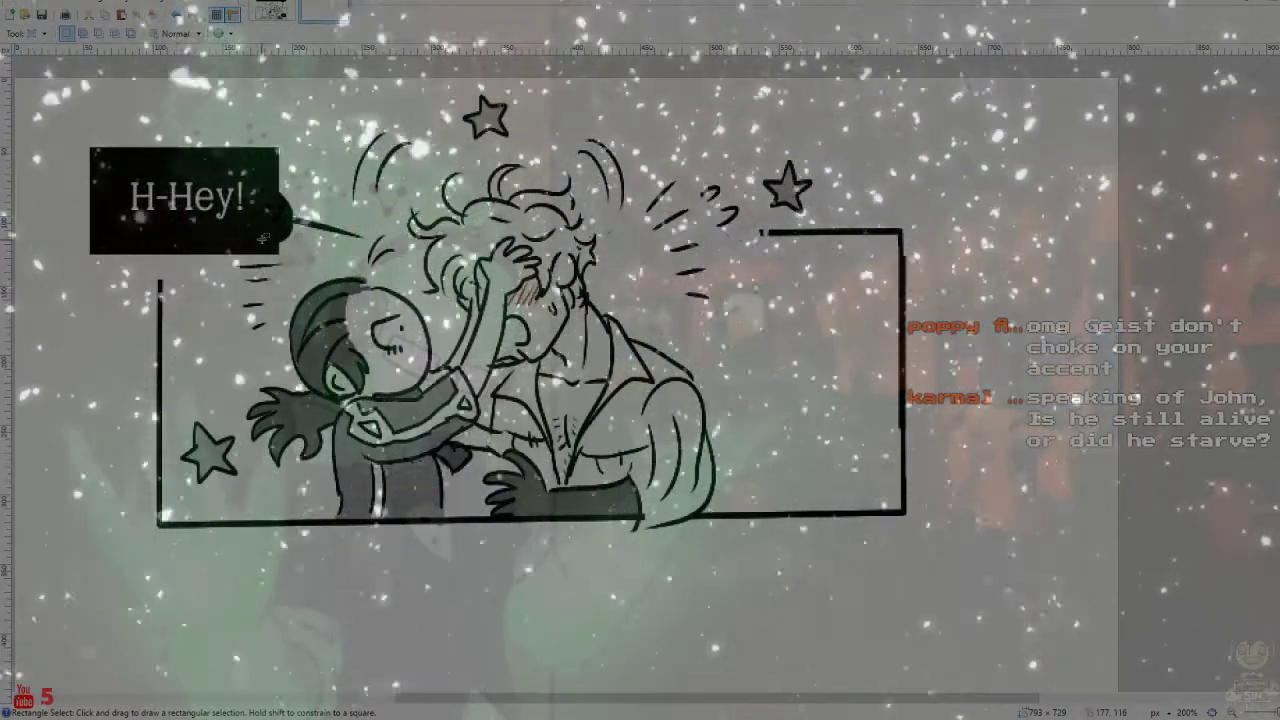
left_click_drag(263, 238, 115, 168)
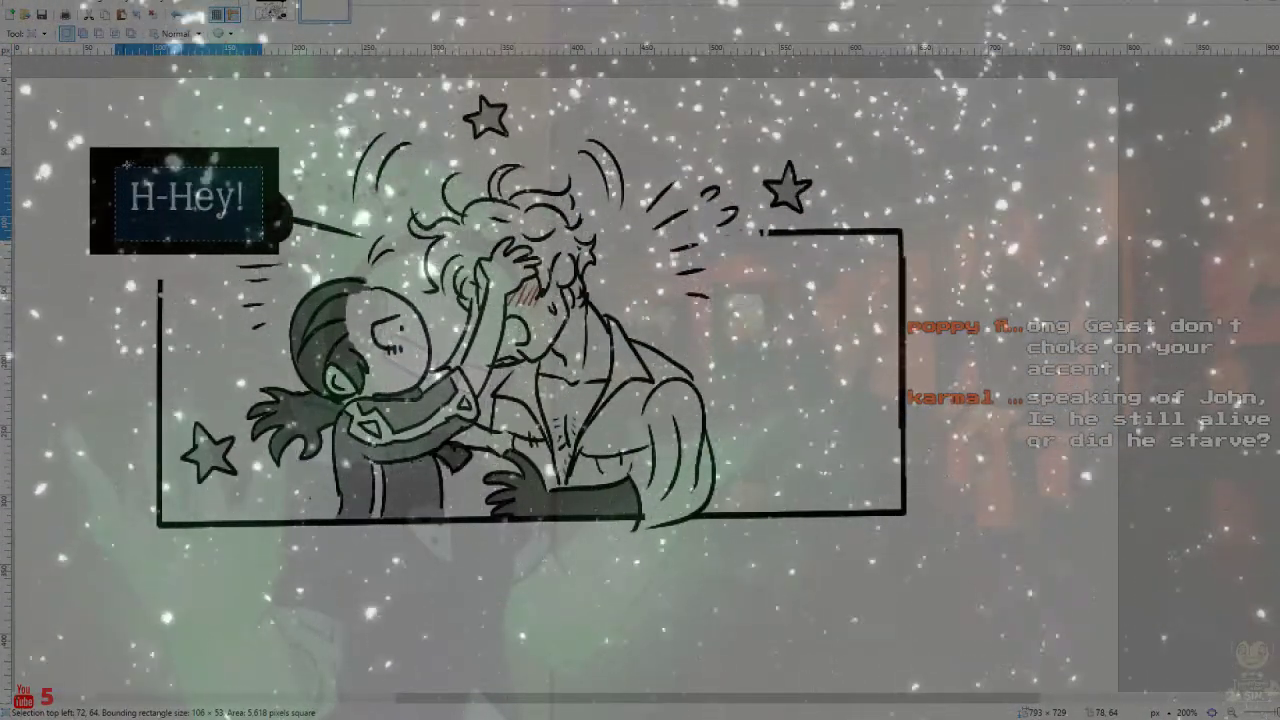
left_click(220, 12)
left_click(250, 60)
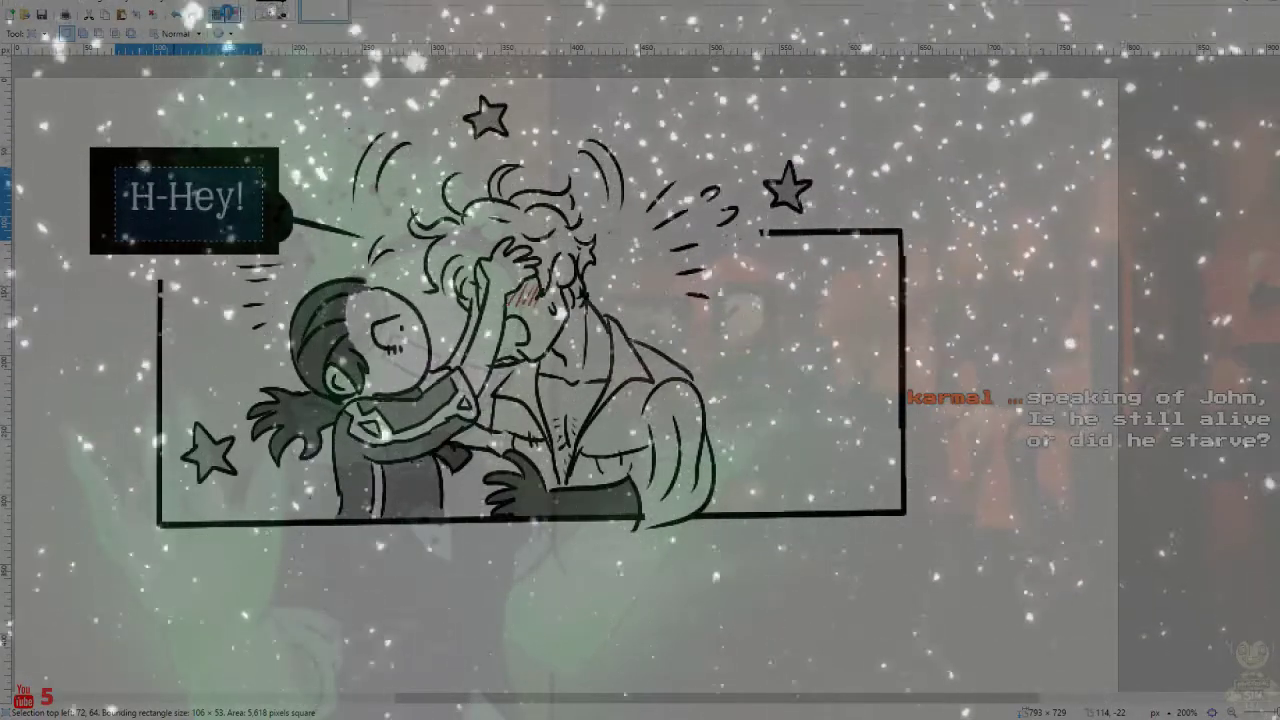
Erase the blurred "H-Hey!" text and fill the gap with black using the Paint Bucket
key("Delete")
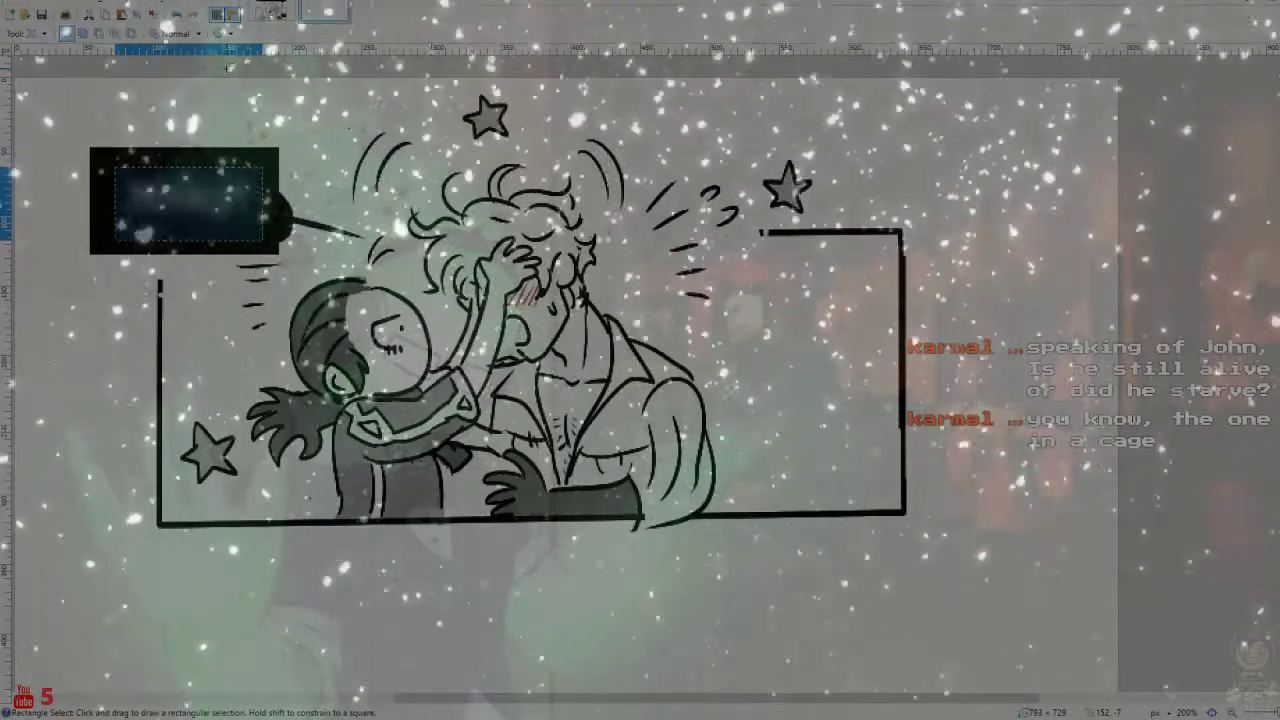
left_click(25, 3)
key("Escape")
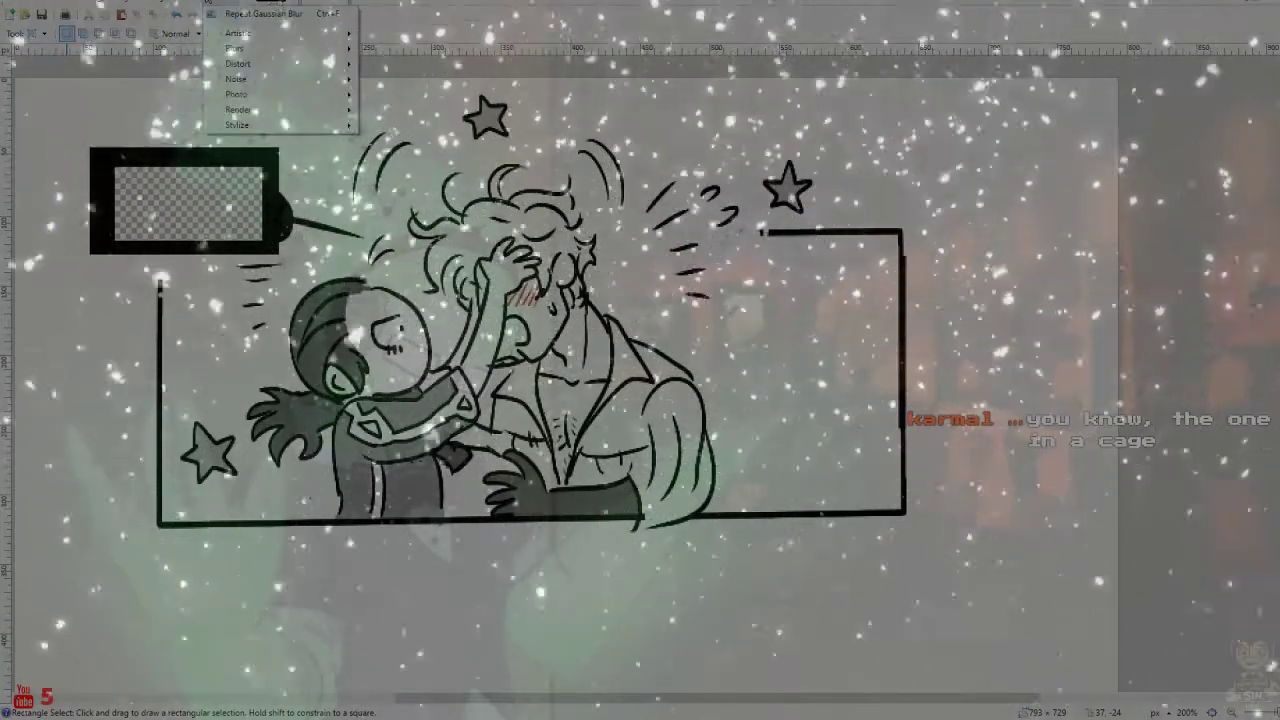
key("Escape")
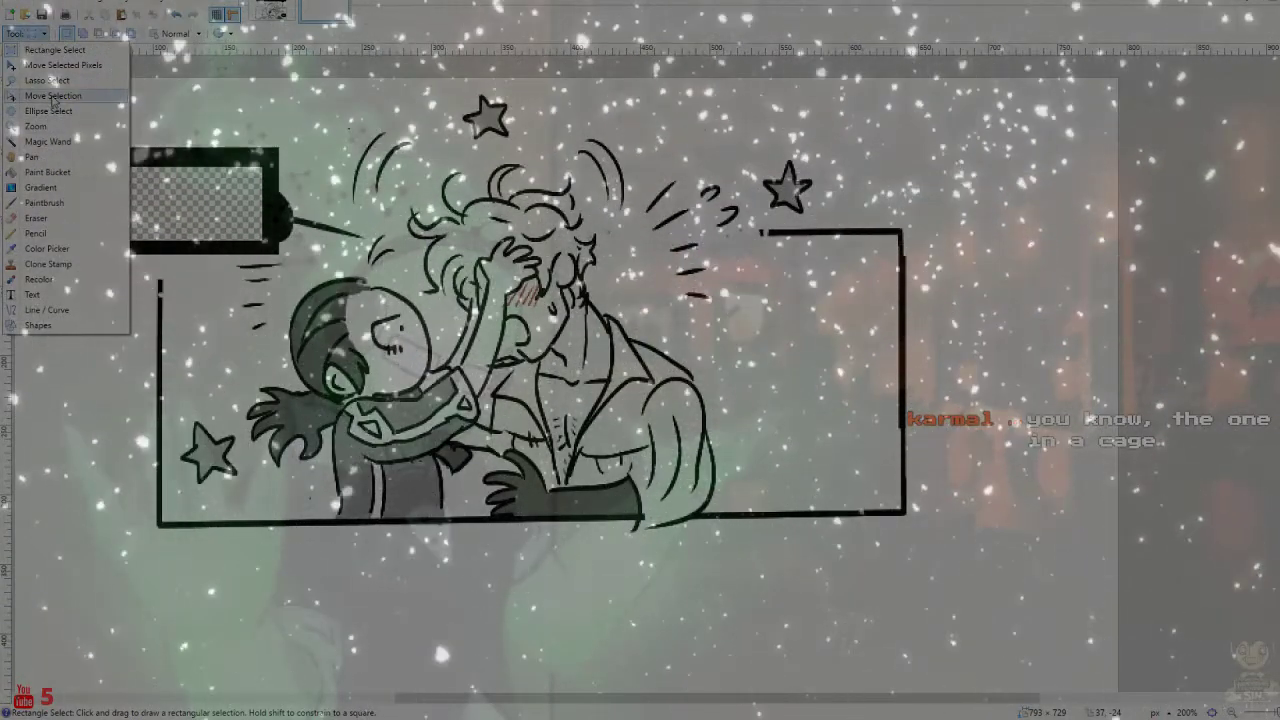
left_click(55, 172)
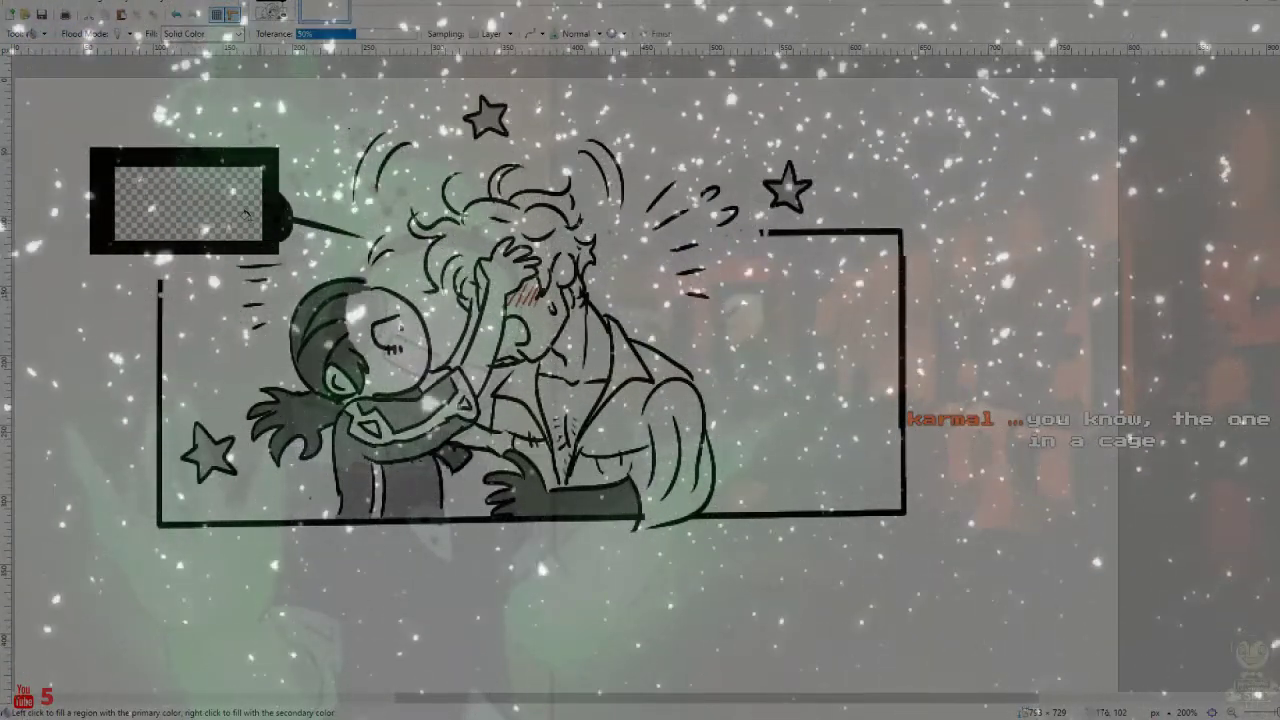
left_click(239, 221)
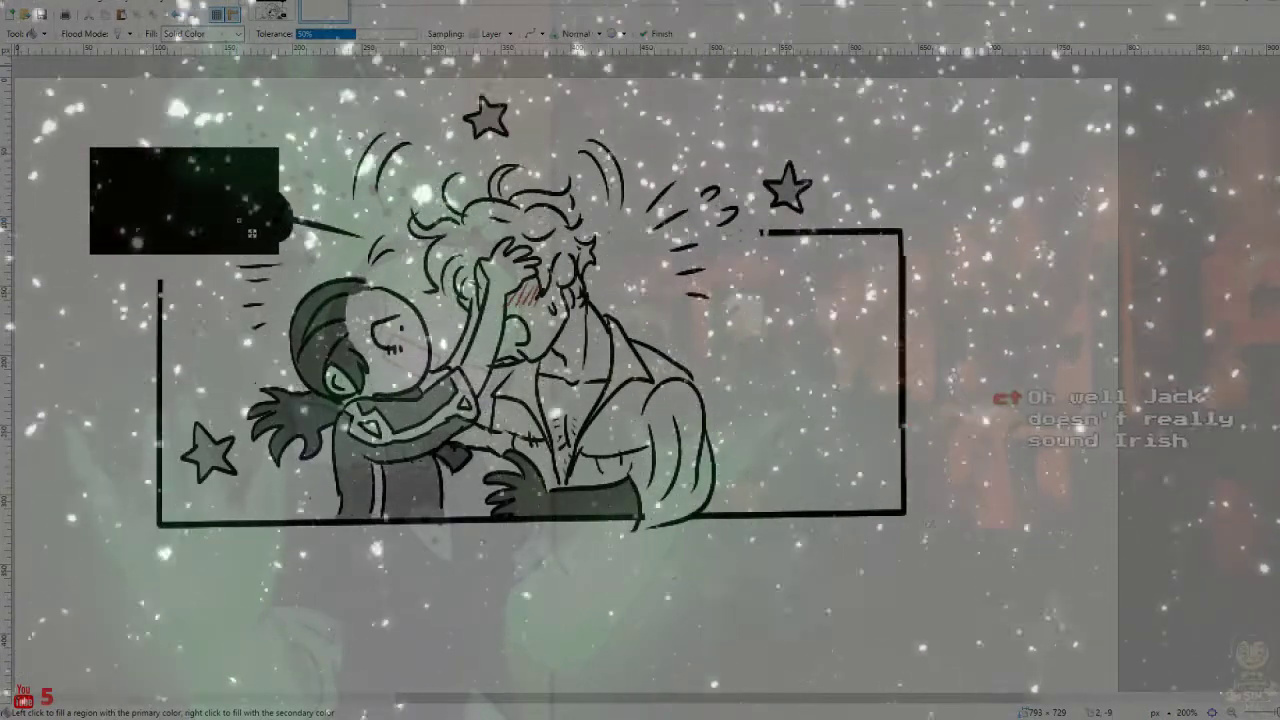
Erase the lower part of the smaller speech bubble inside the panel's top border using rectangular selections
left_click(40, 34)
left_click(45, 46)
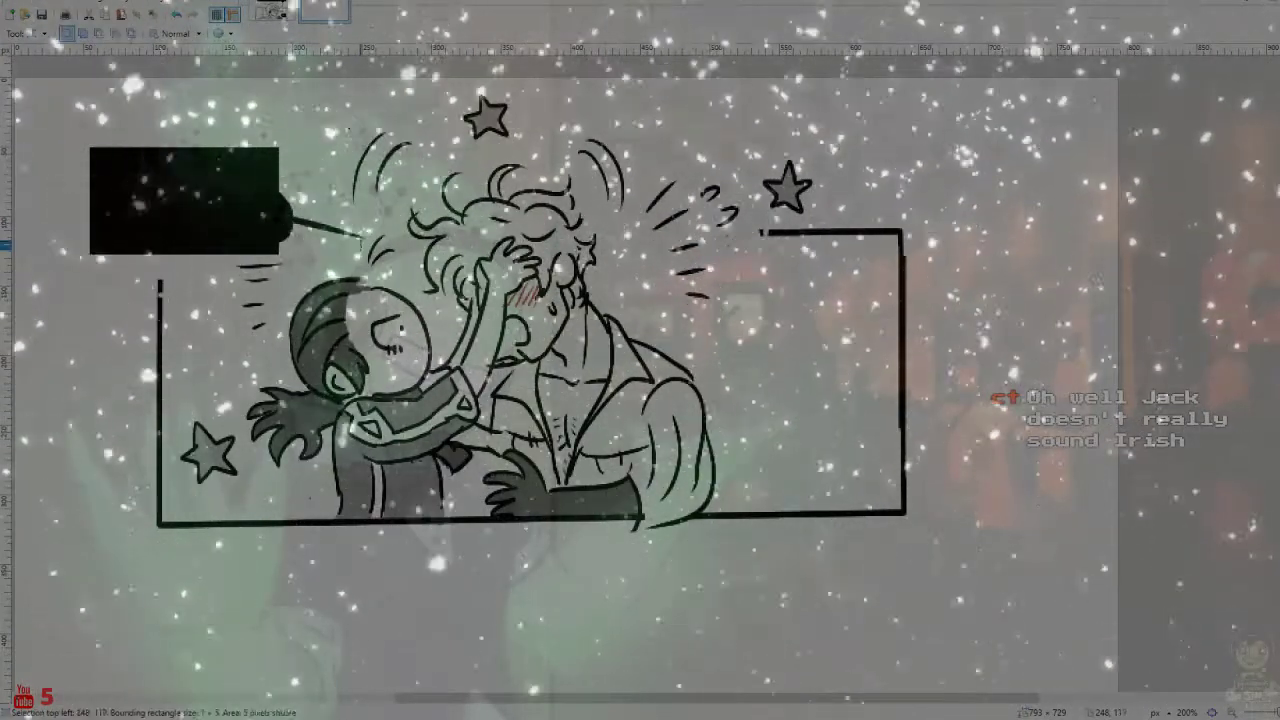
left_click_drag(357, 250, 175, 200)
left_click(200, 230)
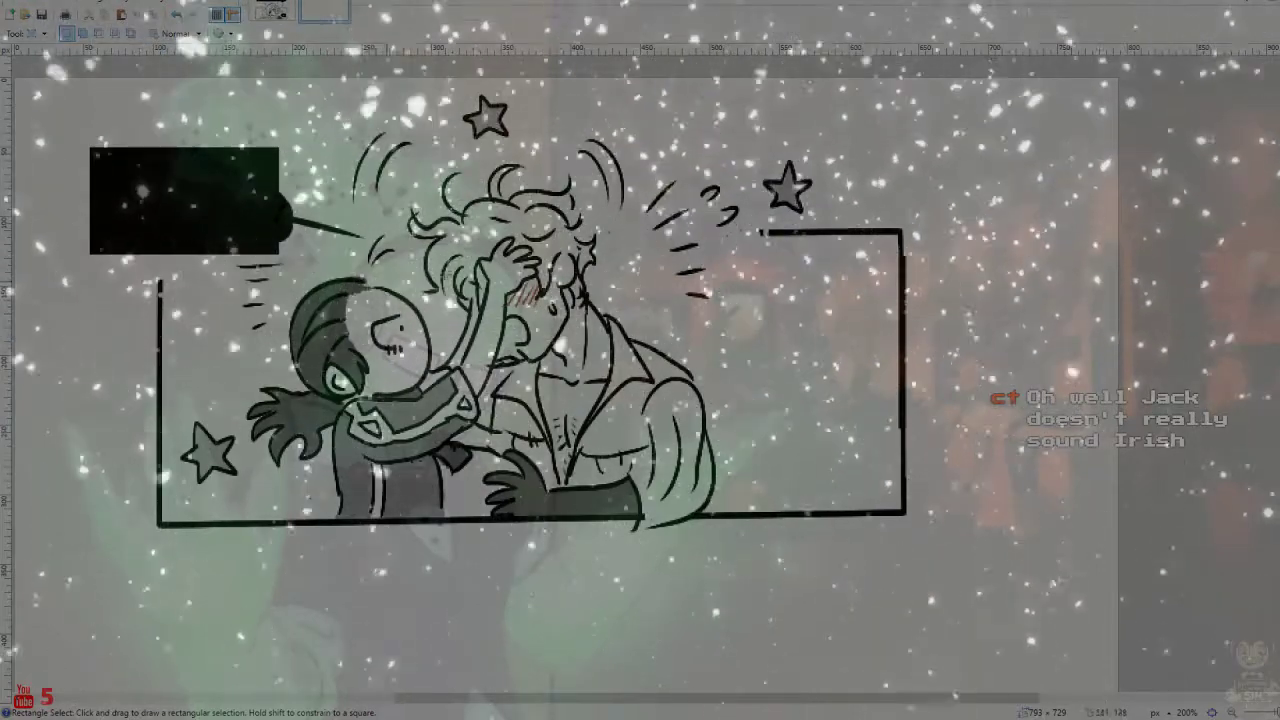
left_click_drag(484, 241, 774, 255)
left_click_drag(470, 255, 240, 316)
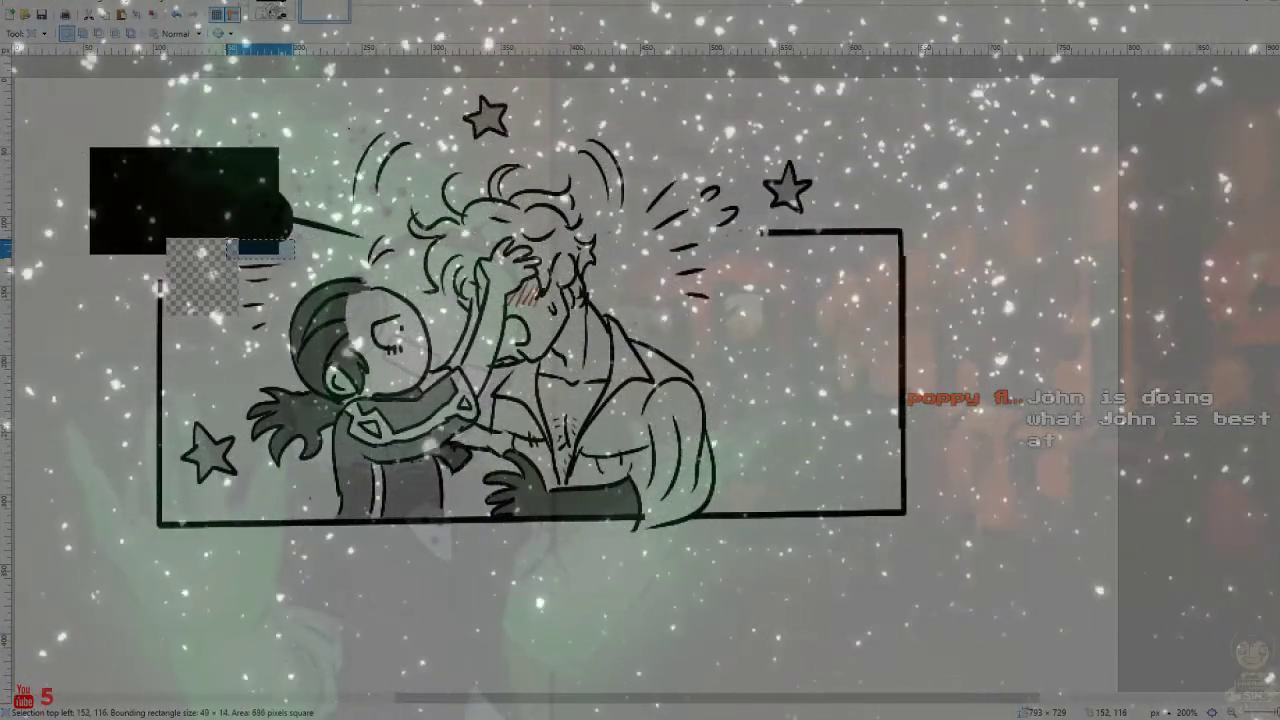
left_click_drag(228, 241, 228, 236)
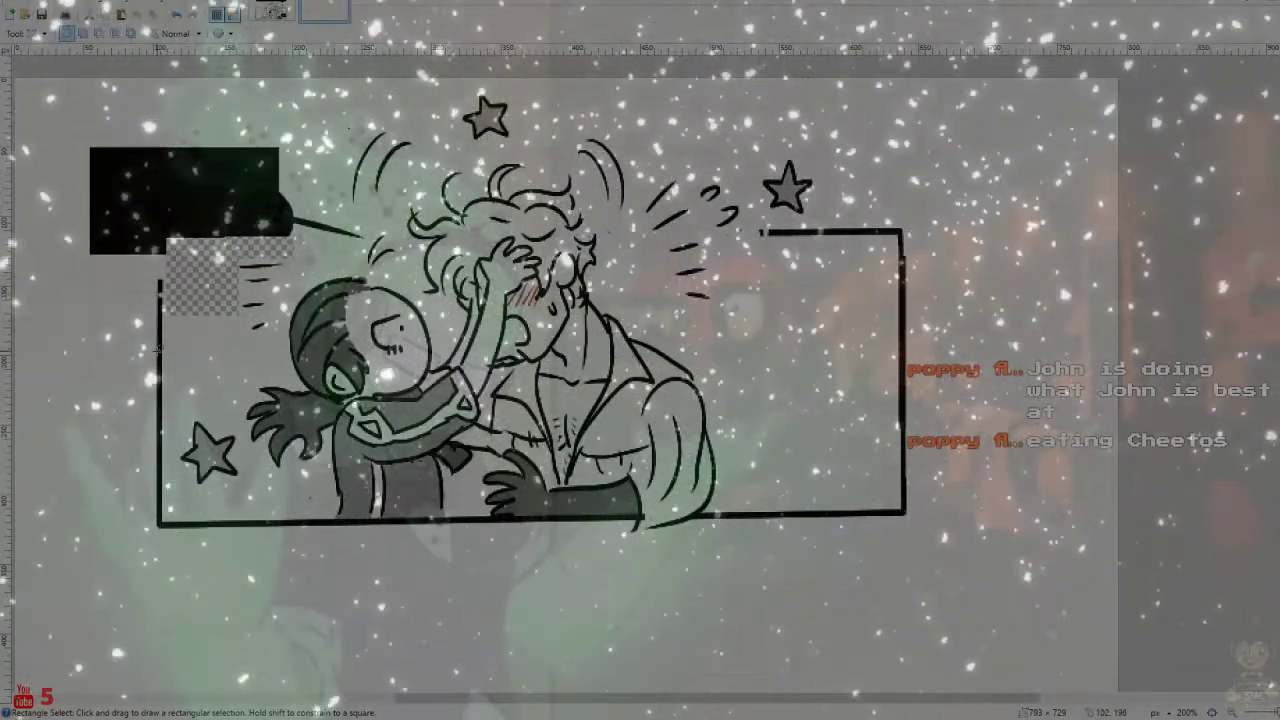
Erase the rest of the smaller speech bubble and its tail around the panel's upper-left corner, keeping the top border line
left_click_drag(151, 351, 155, 128)
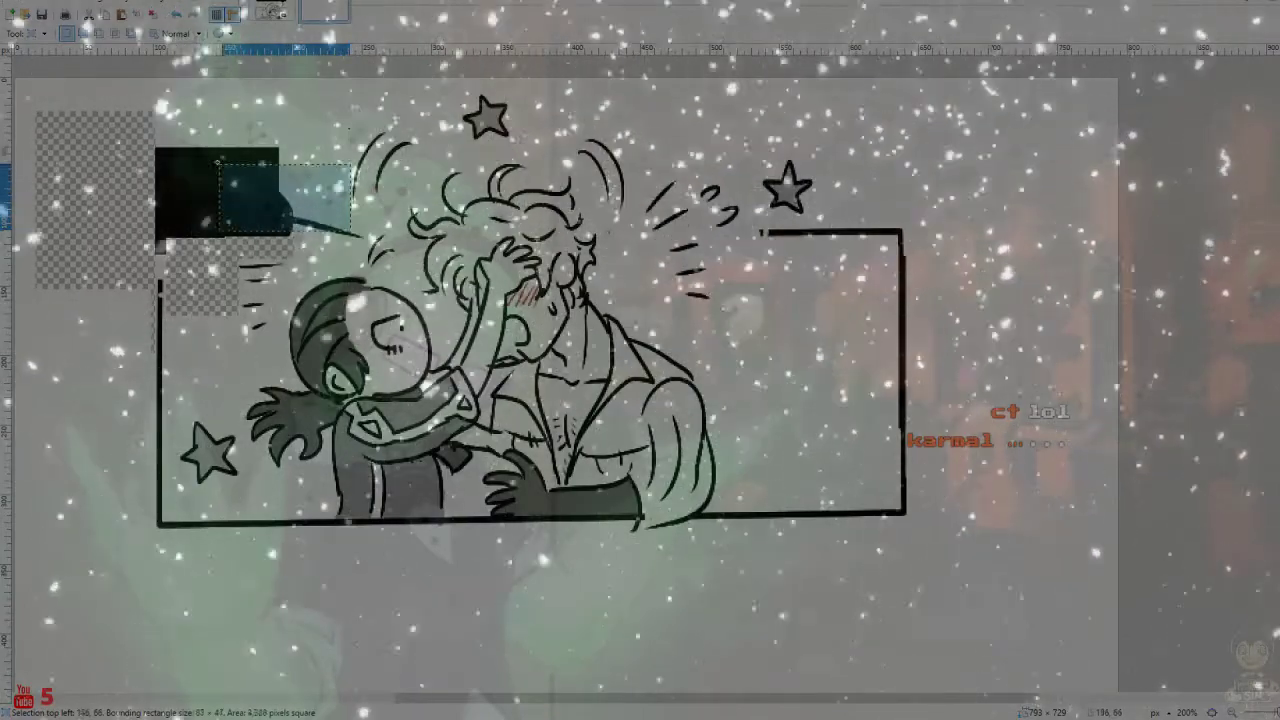
left_click_drag(218, 162, 136, 140)
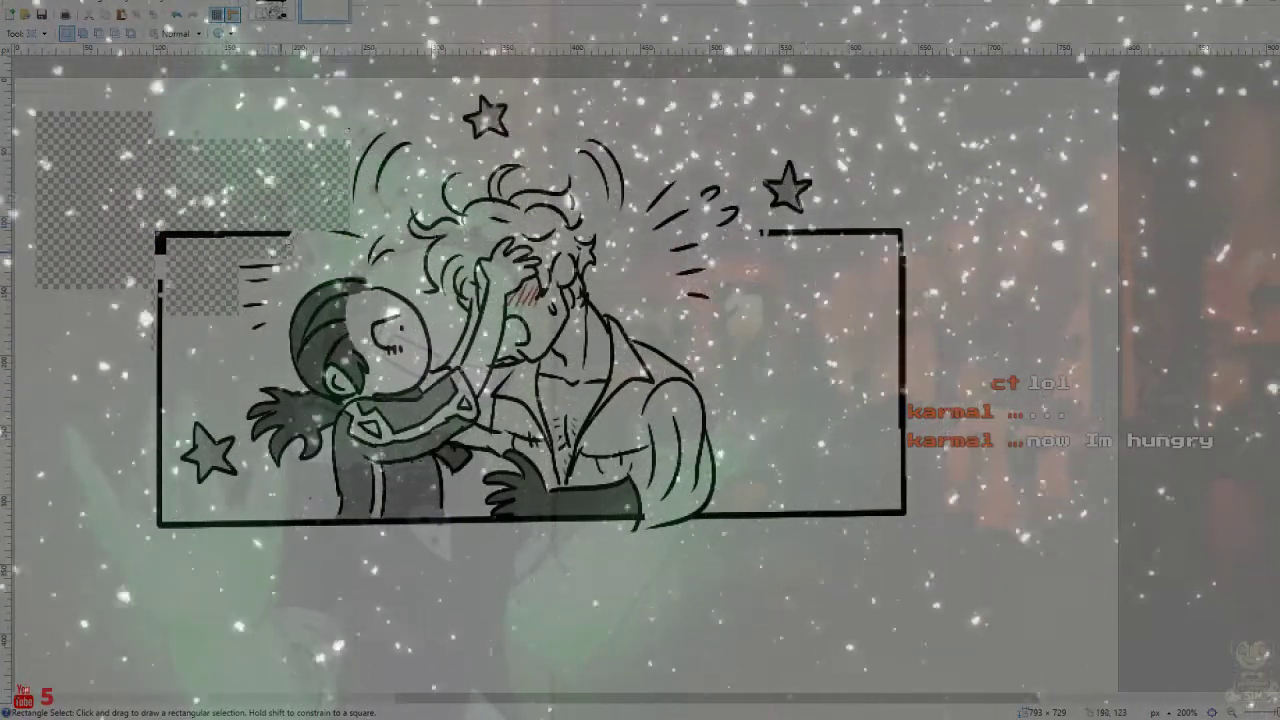
left_click_drag(161, 237, 174, 241)
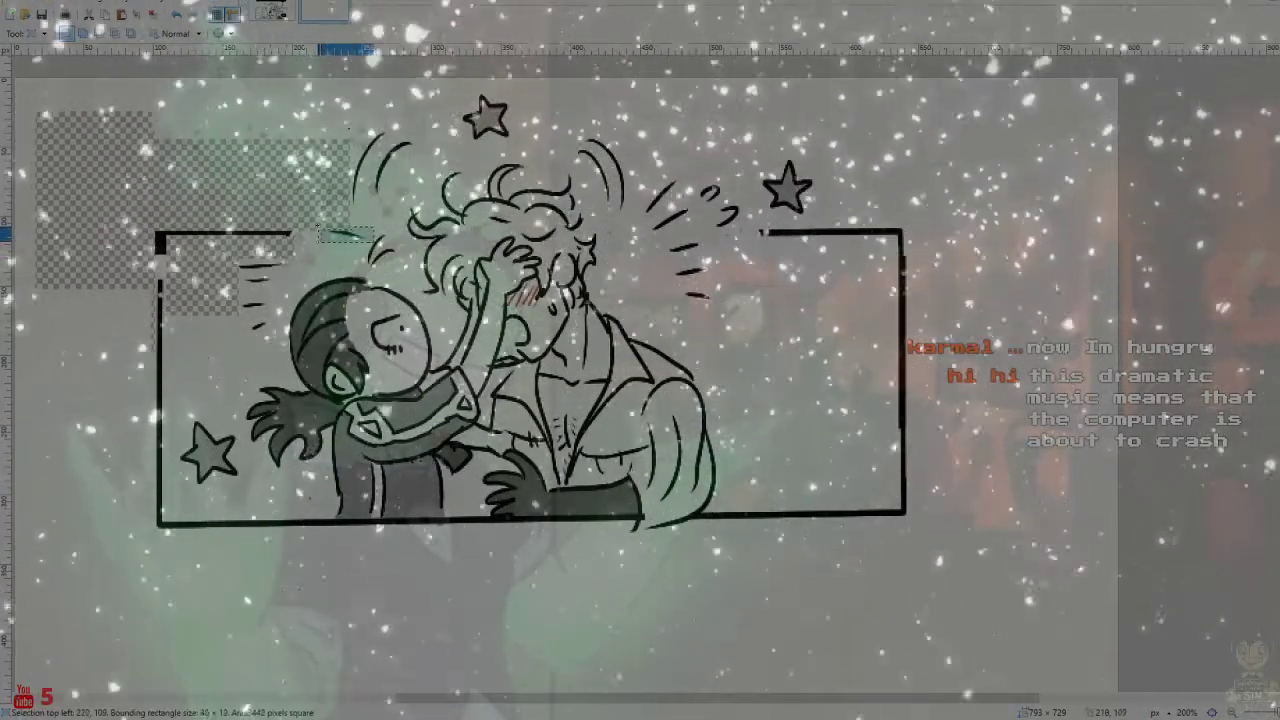
key("ctrl+shift+a")
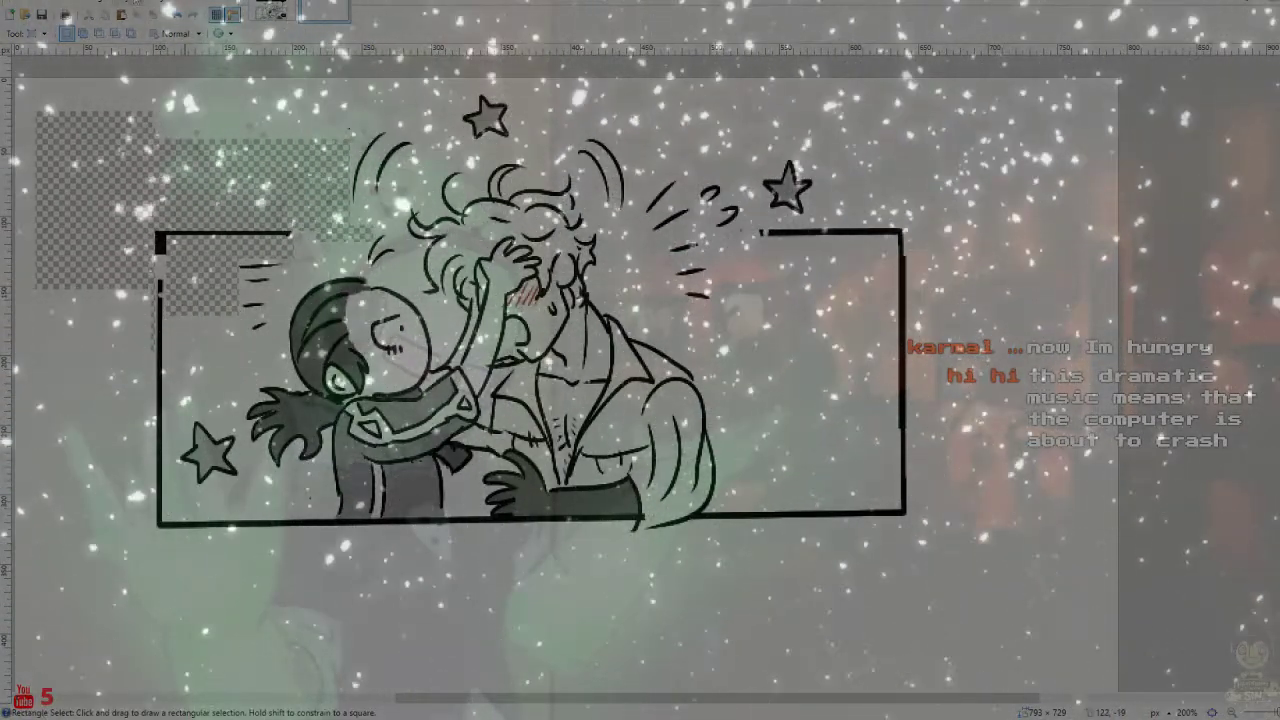
Fill the erased area of the smaller speech bubble with the background colour using the Paint Bucket and save the bubble-free panel
left_click(38, 33)
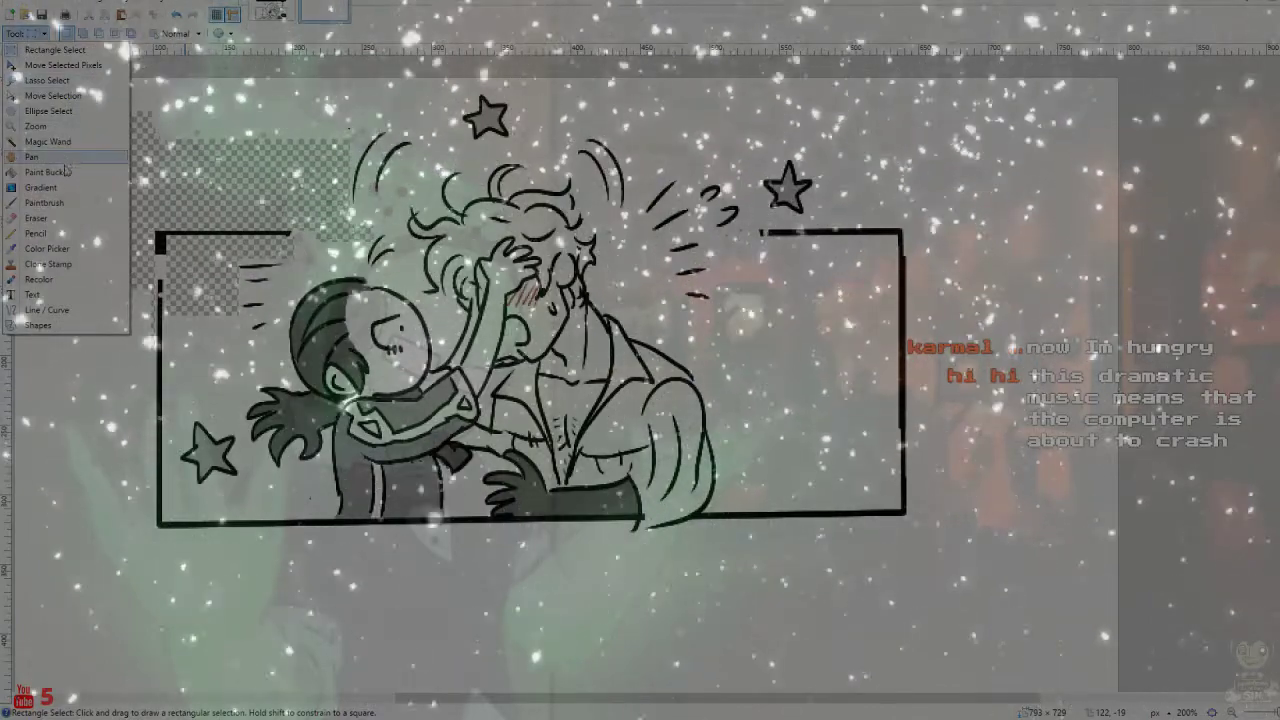
left_click(97, 162)
left_click(97, 162)
left_click(205, 309)
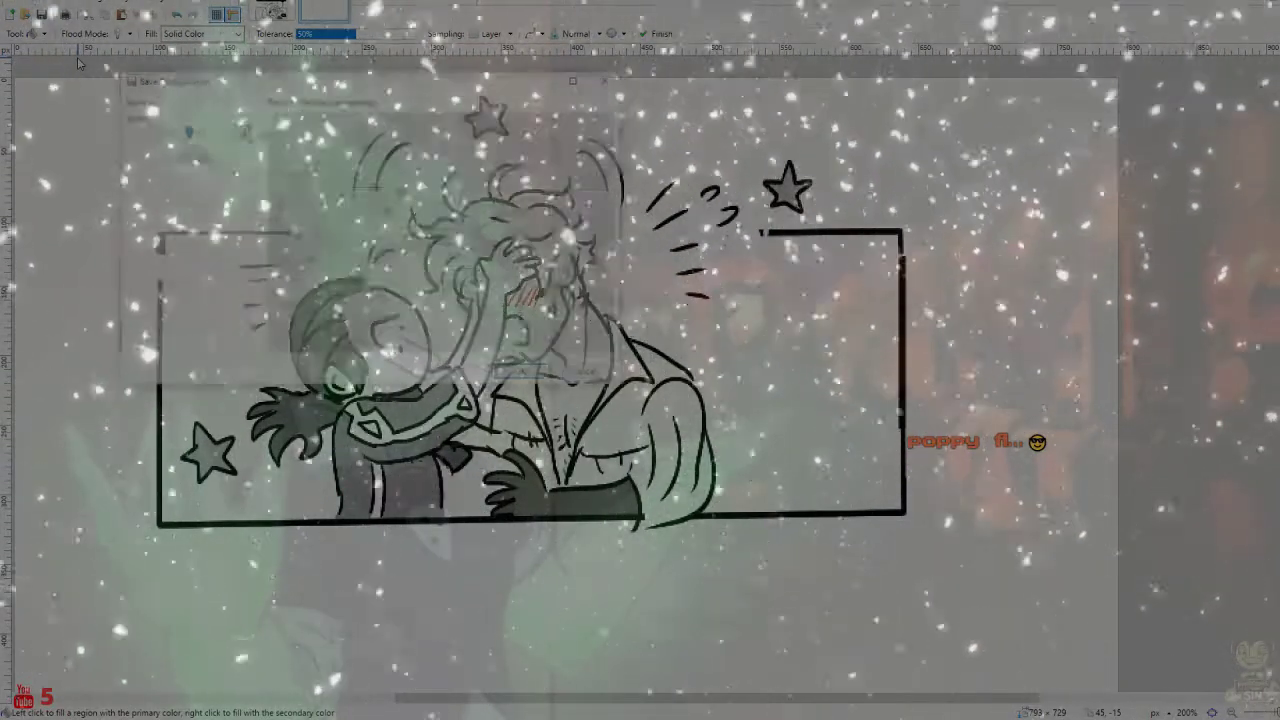
key("ctrl+s")
key("Return")
Undo the background fills and bubble erasures back to the blank black smaller bubble, and save that stage at quality 95
left_click(60, 130)
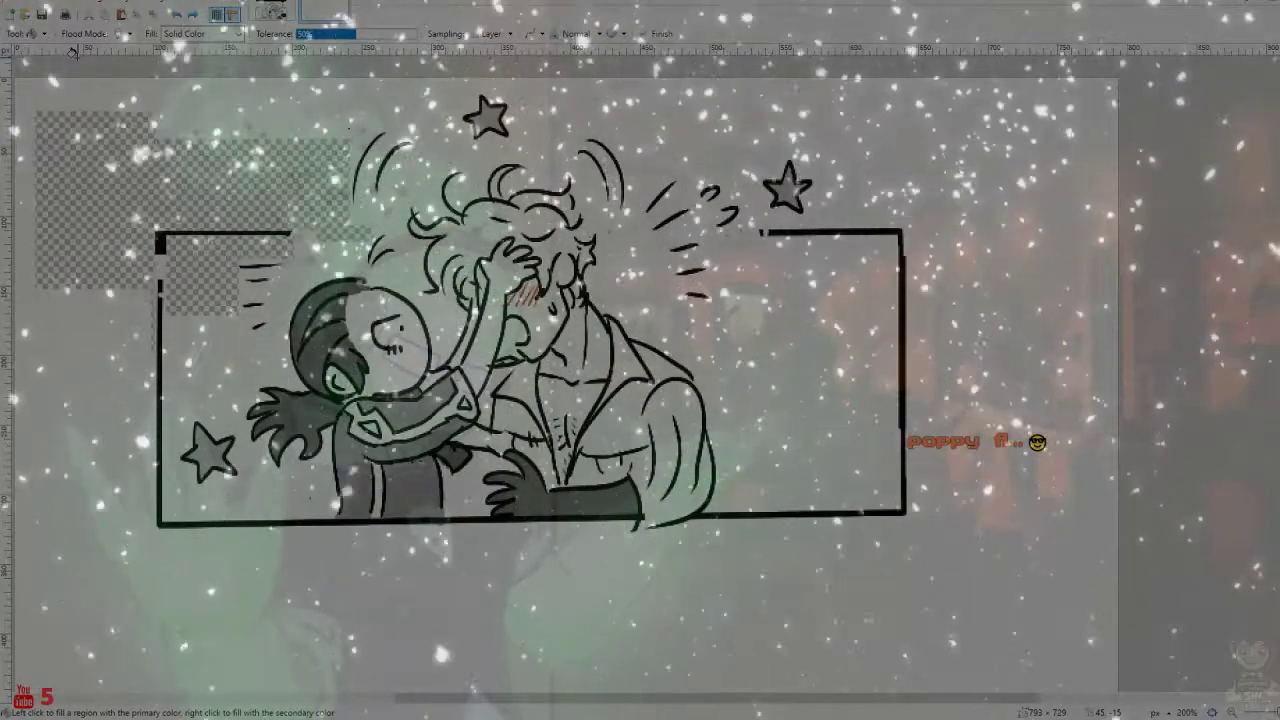
left_click(180, 195)
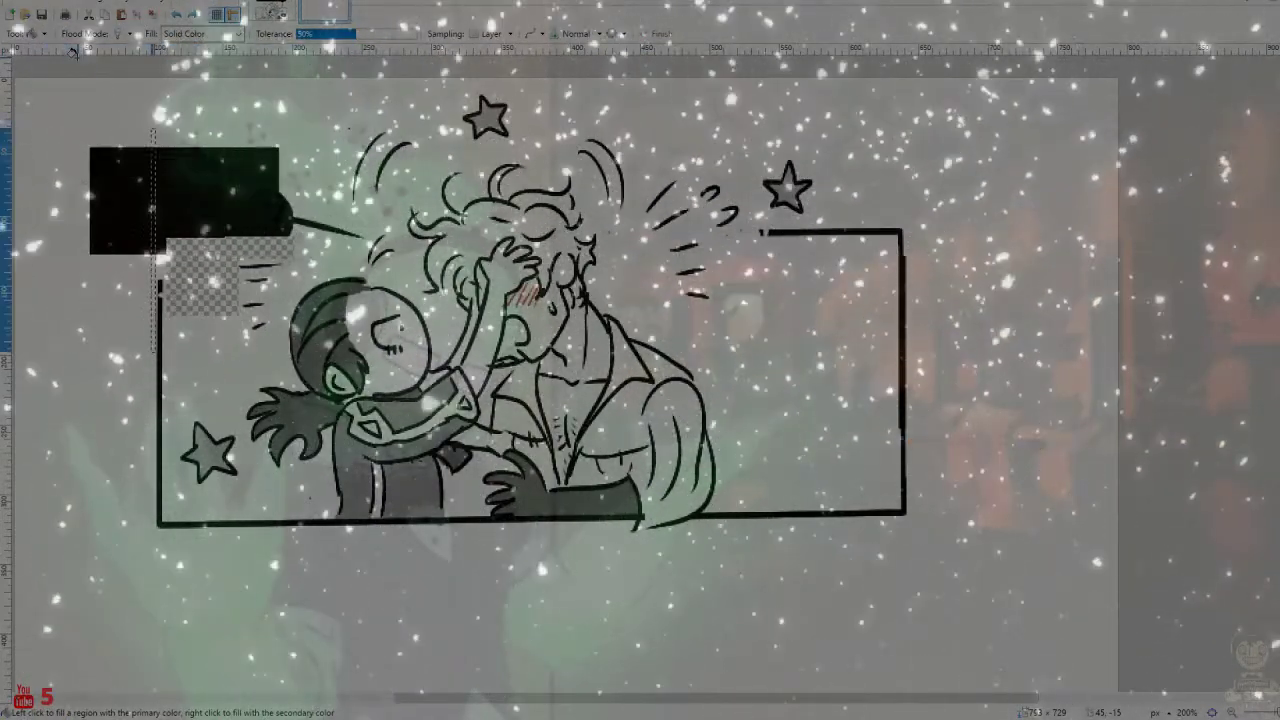
left_click(200, 280)
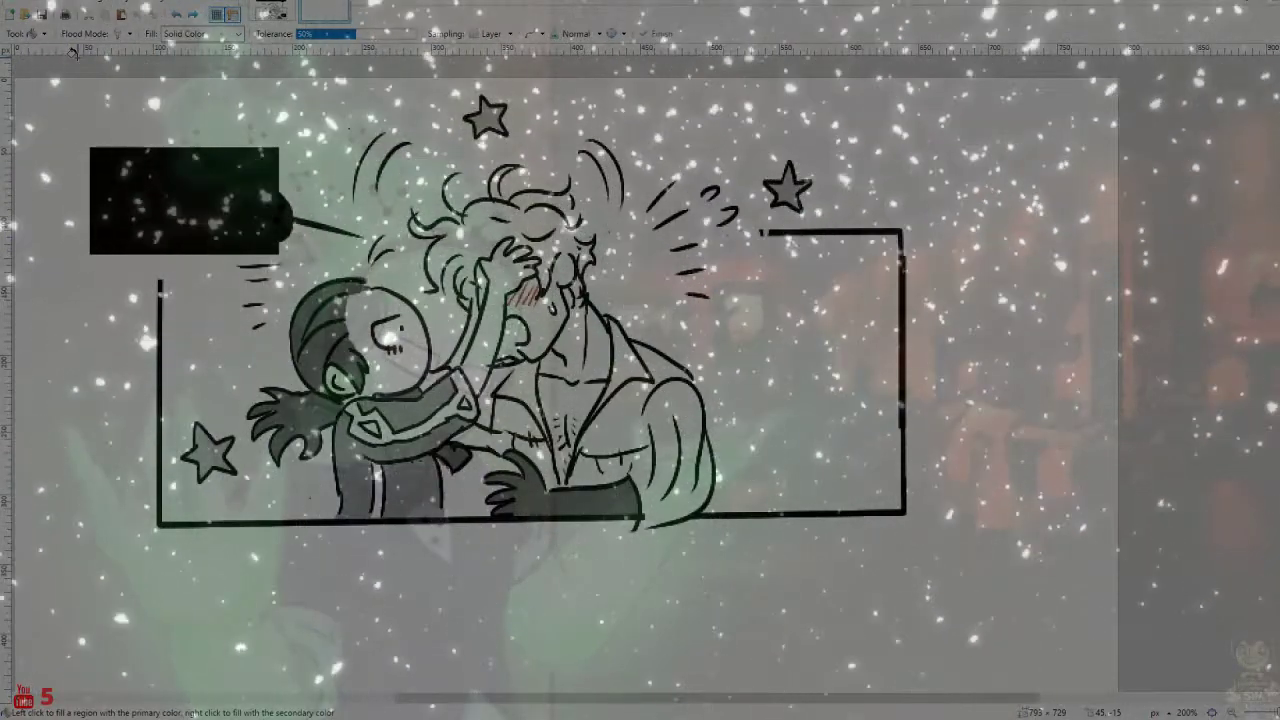
key("ctrl+z")
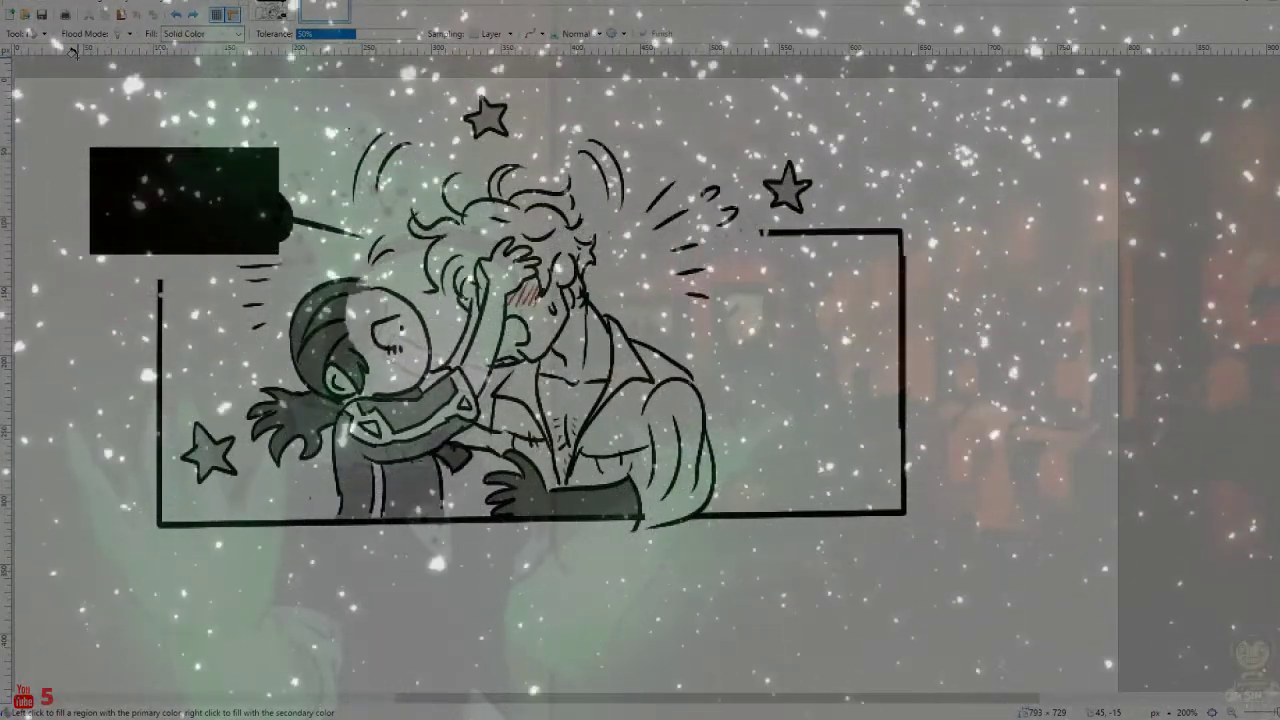
left_click(252, 233)
key("ctrl+z")
key("ctrl+y")
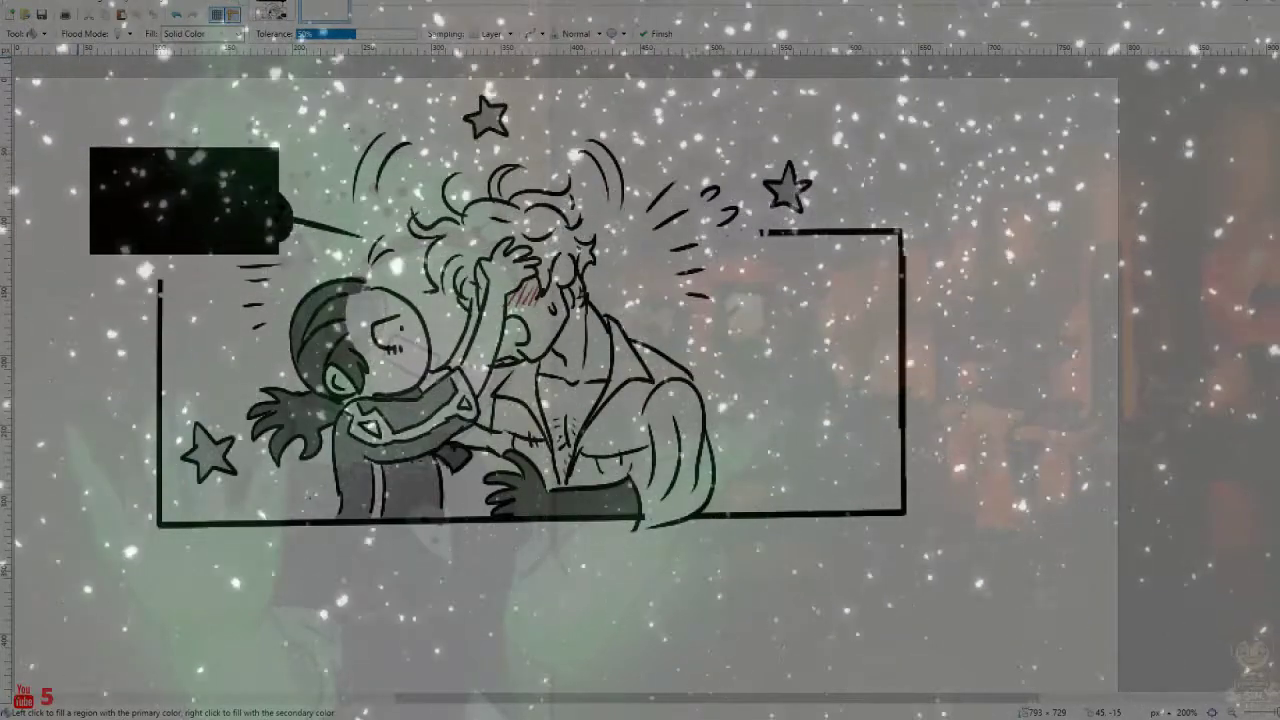
key("ctrl+s")
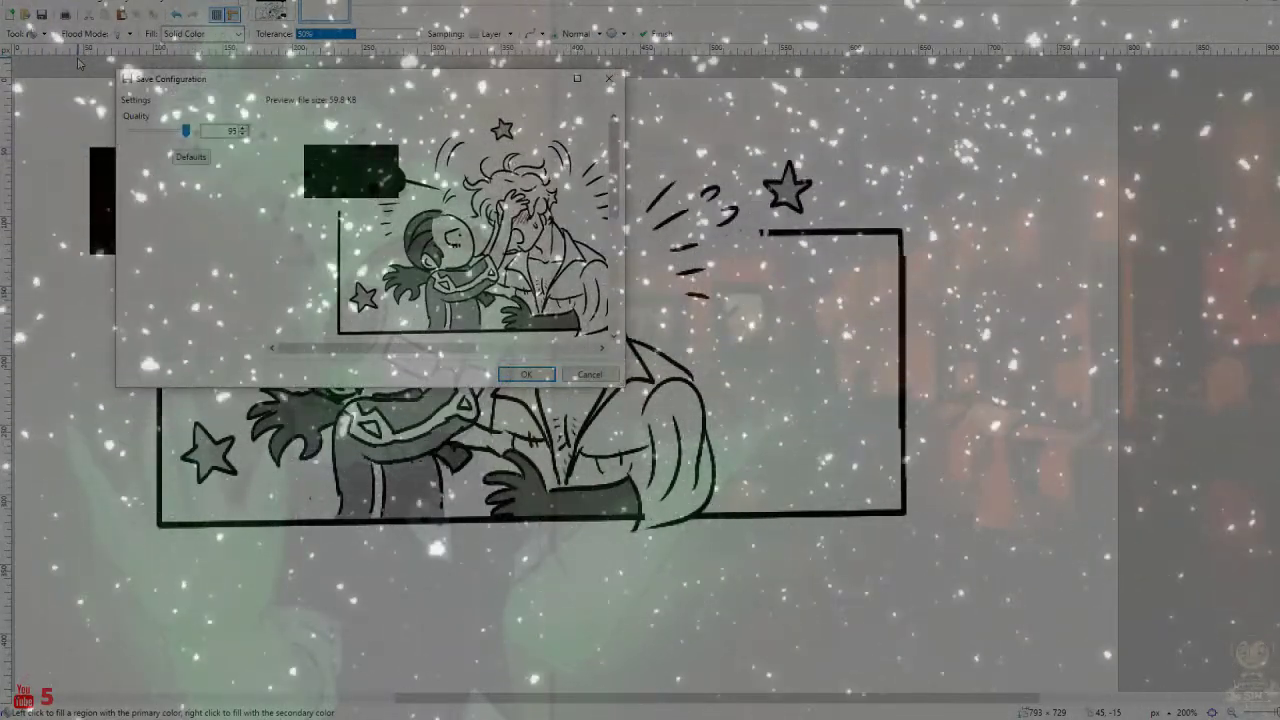
key("Return")
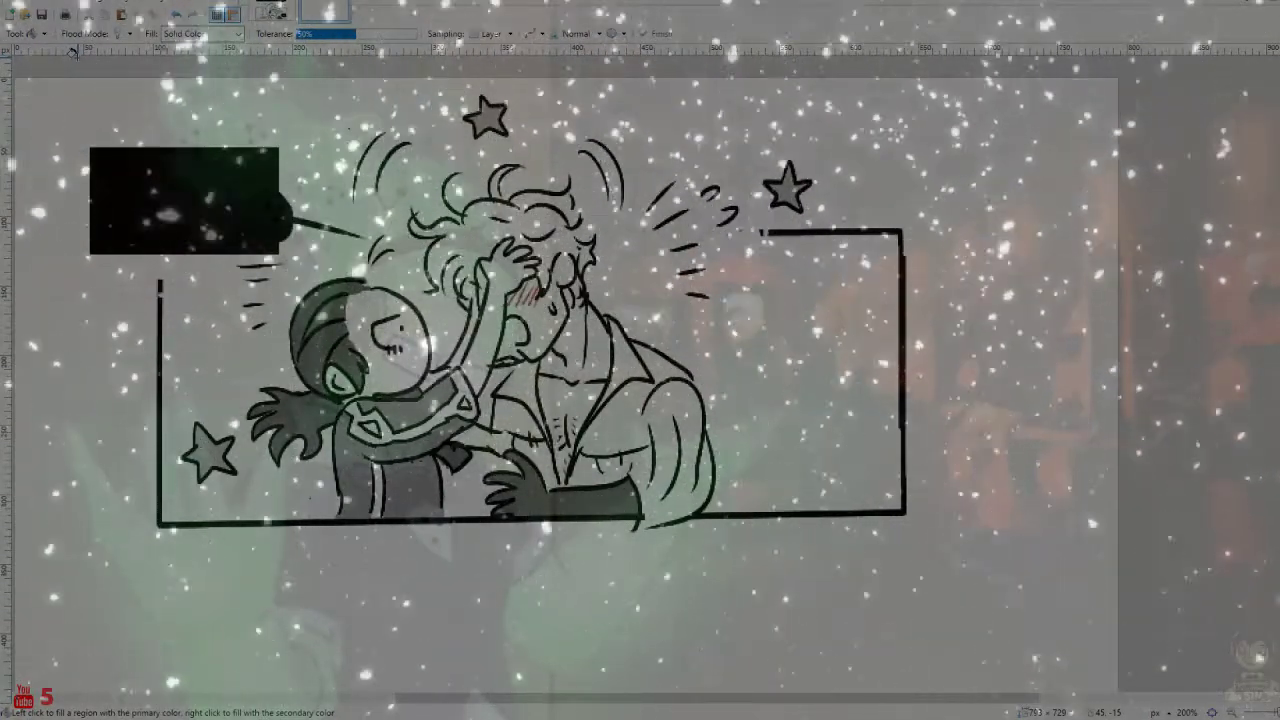
Step back to the blurred text and to the sharp "H-Hey!" text in the smaller bubble, saving each stage separately
key("ctrl+z")
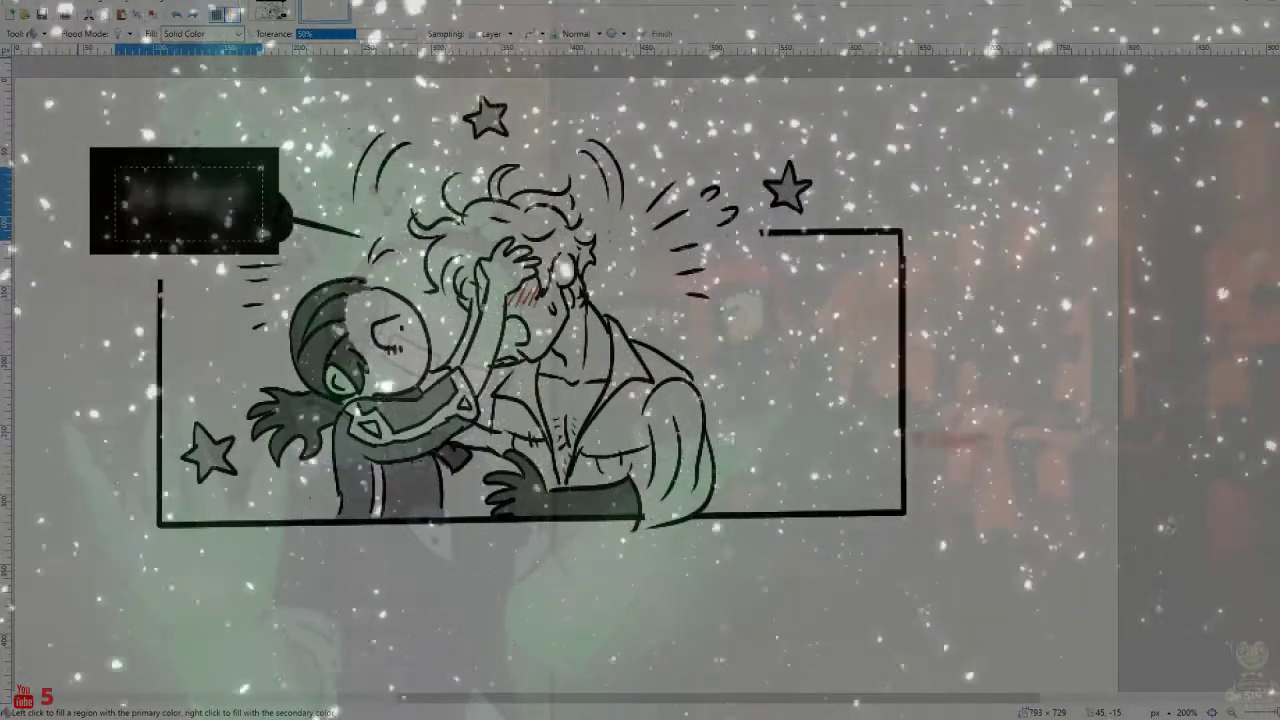
key("ctrl+s")
key("Return")
key("ctrl+z")
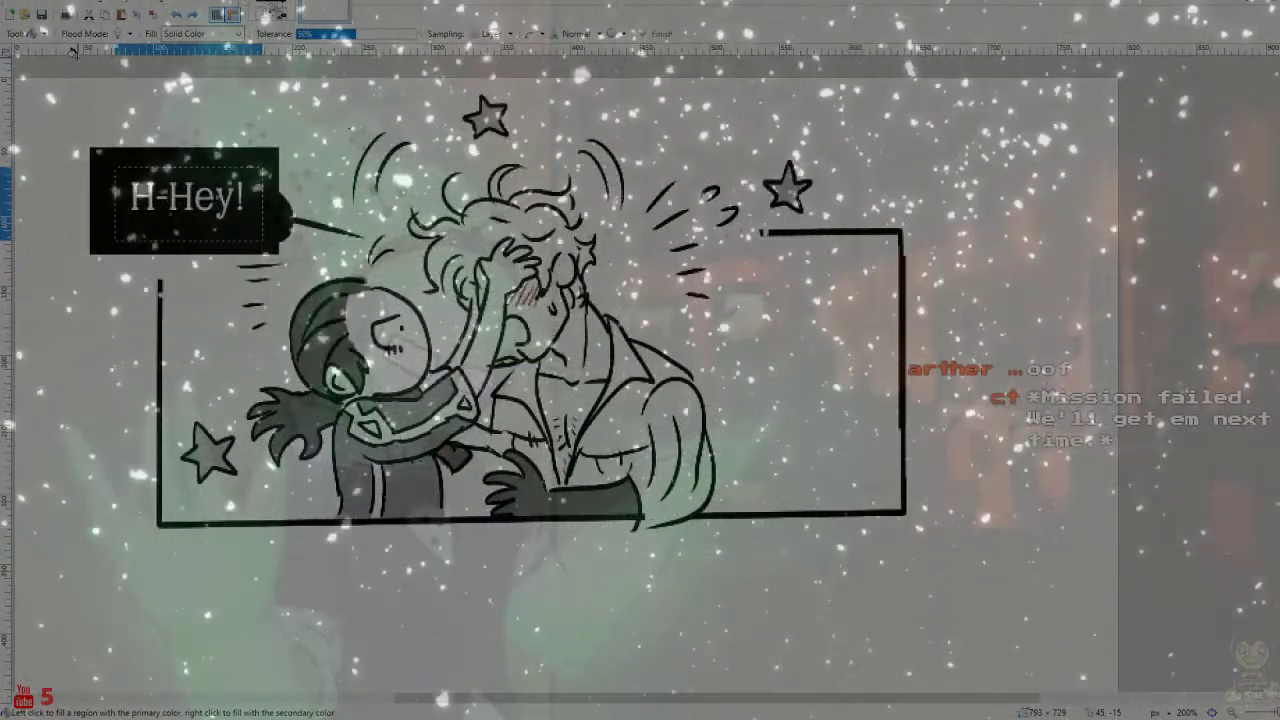
key("ctrl+s")
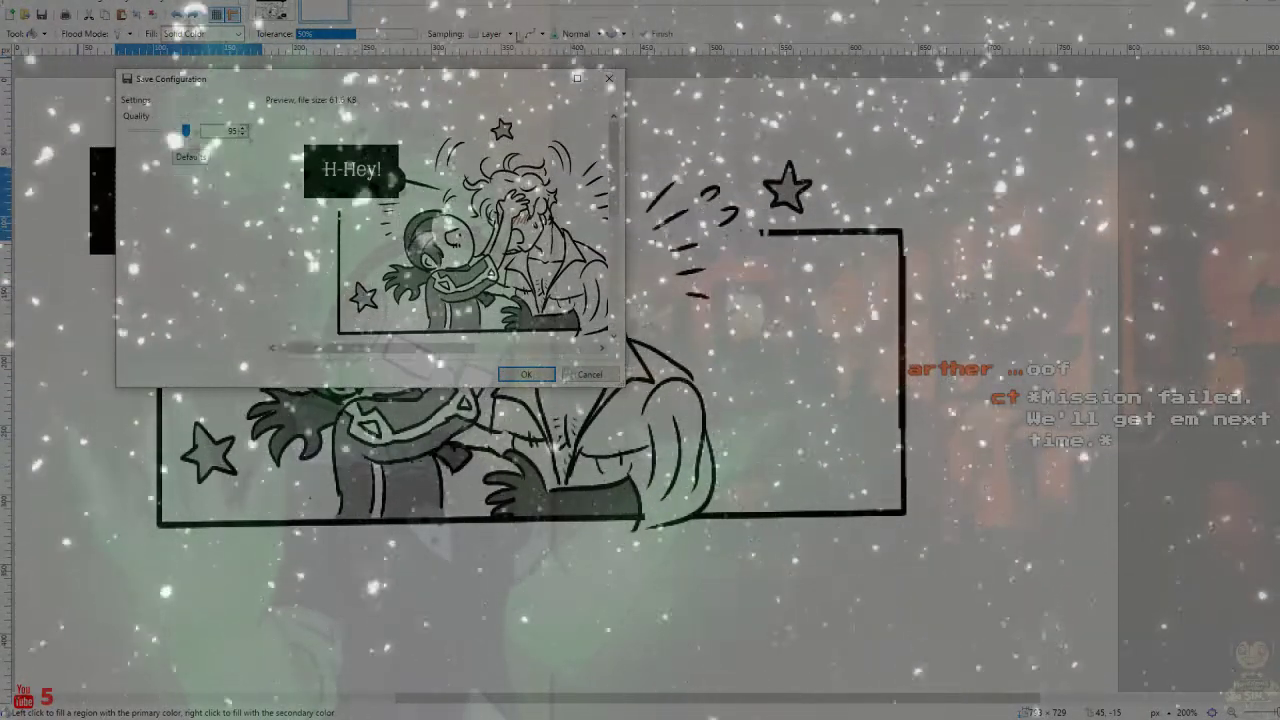
key("Return")
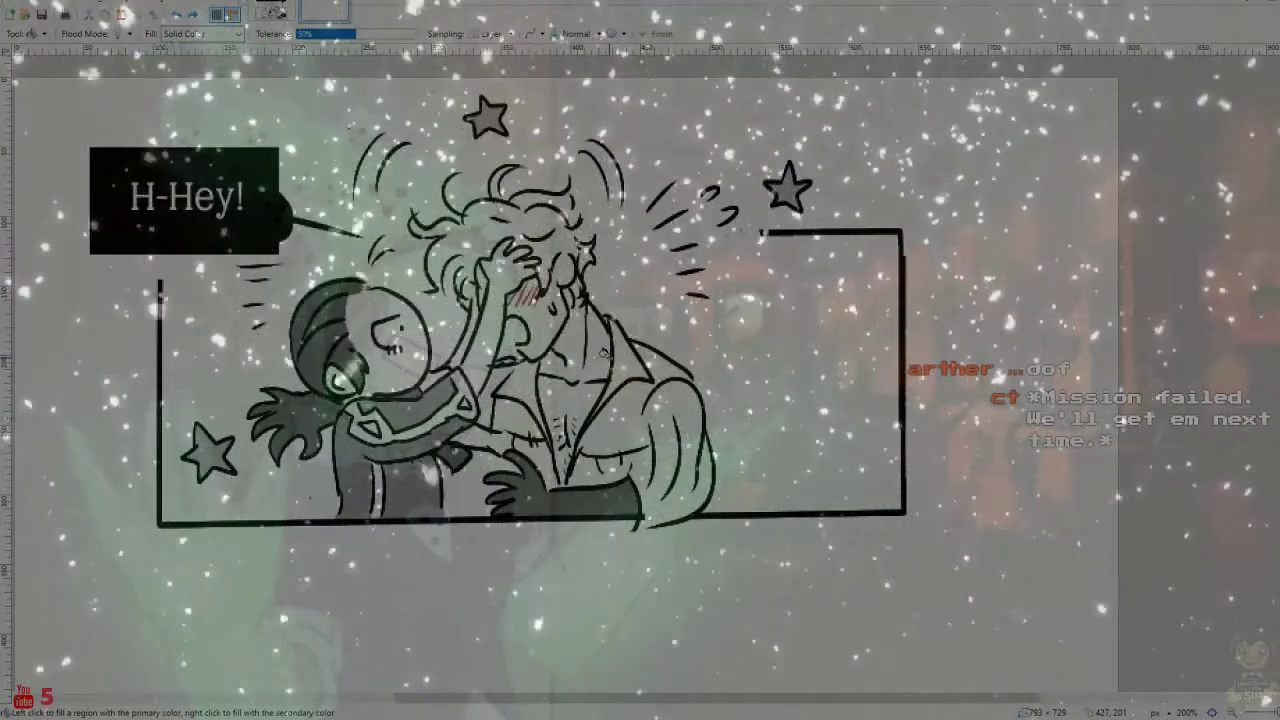
Undo the larger bubble's removal stage by stage, saving along the way, until its full text "Rupi! What are you doing?" is restored
key("ctrl+d")
key("f")
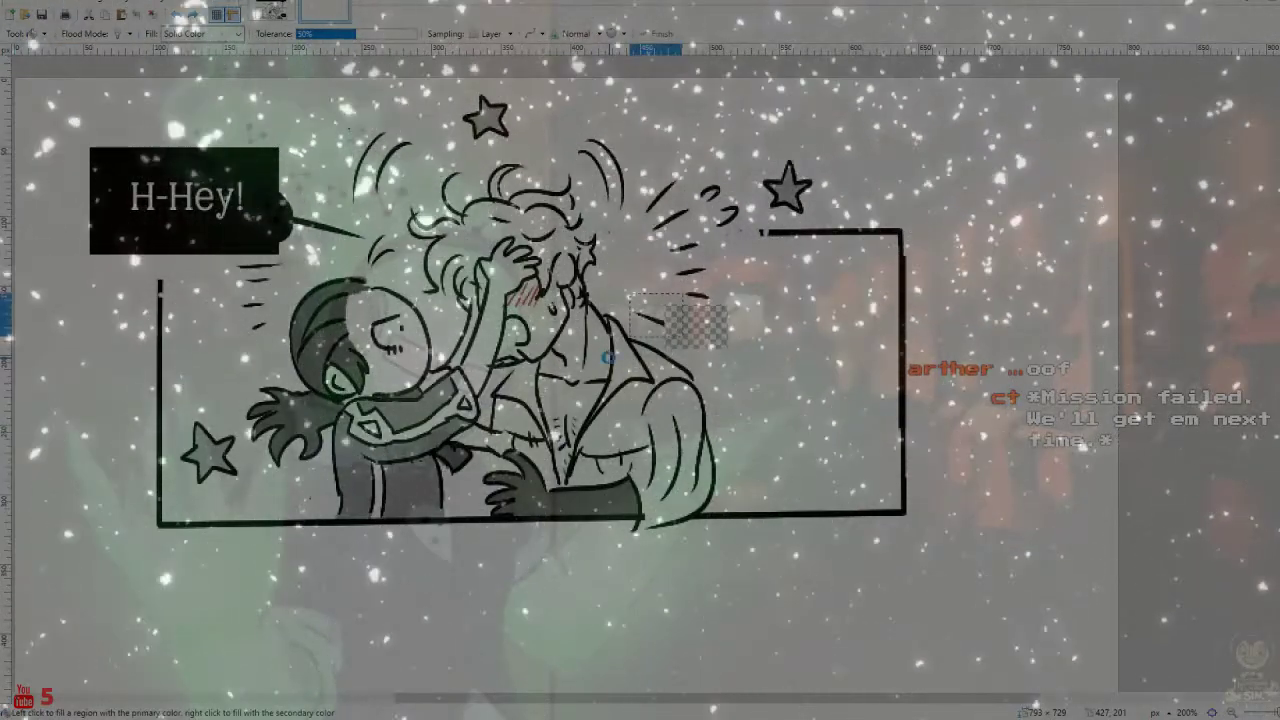
left_click(823, 342)
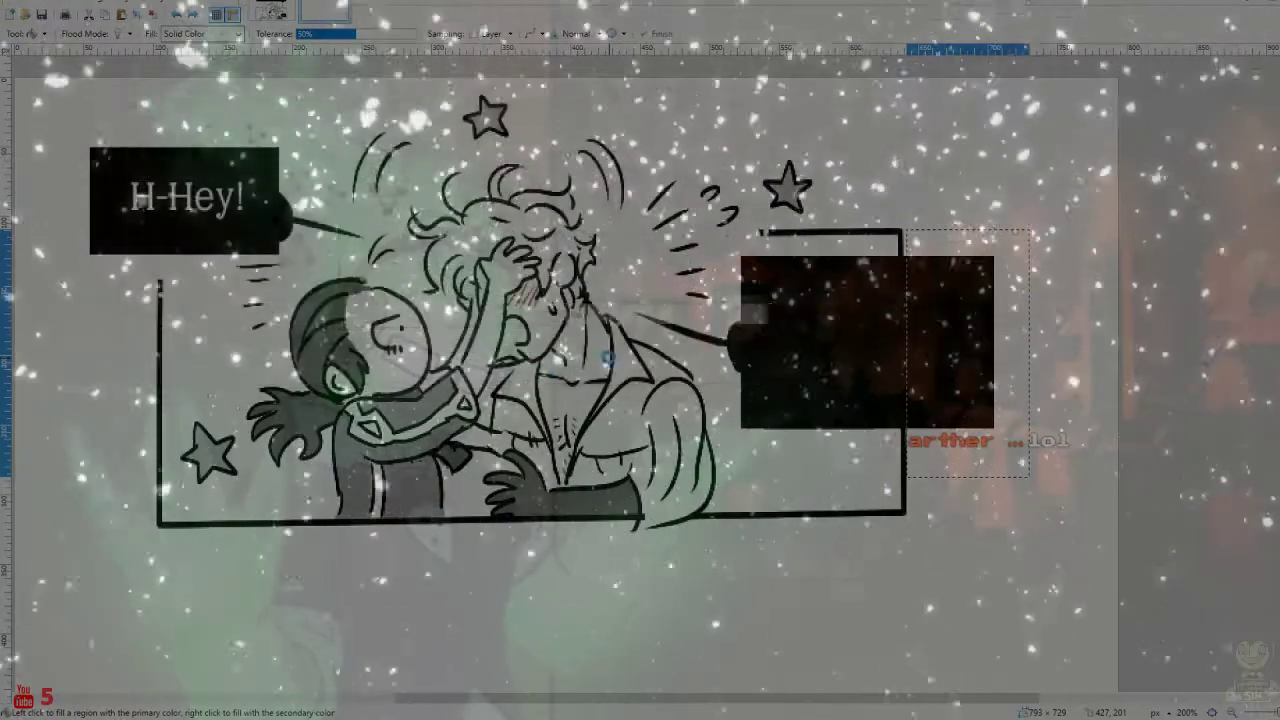
key("ctrl+z")
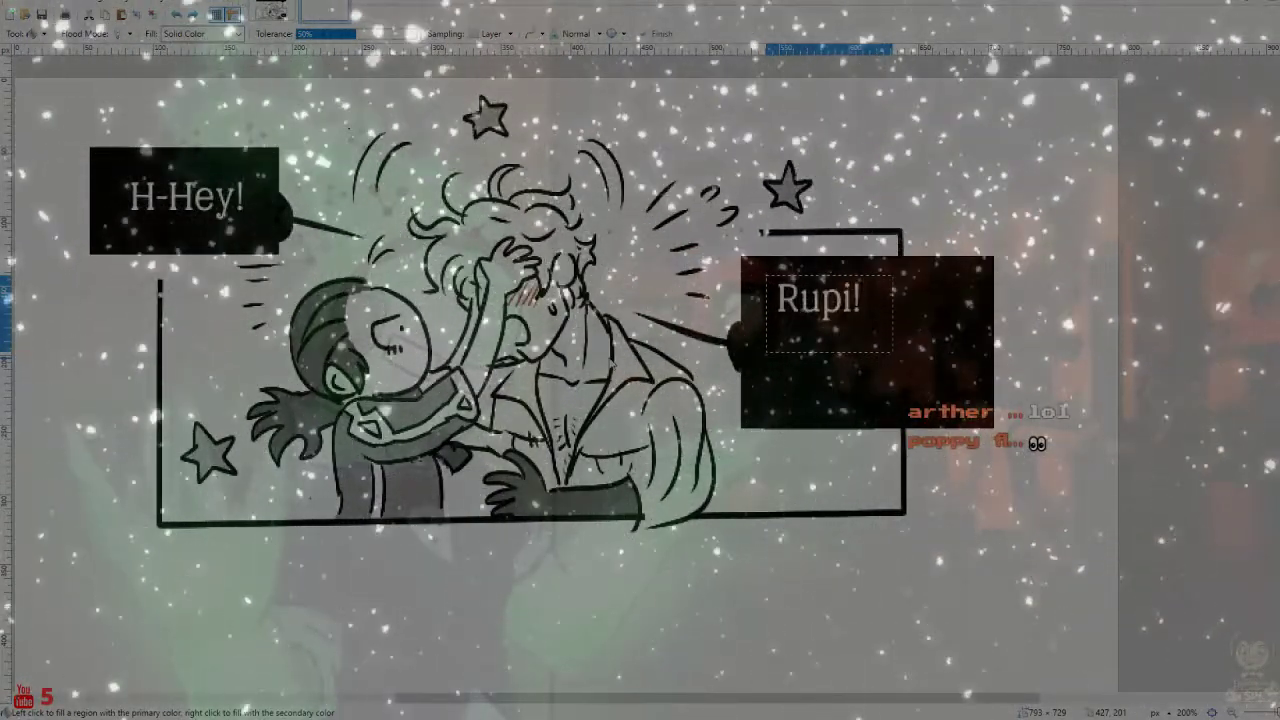
key("ctrl+s")
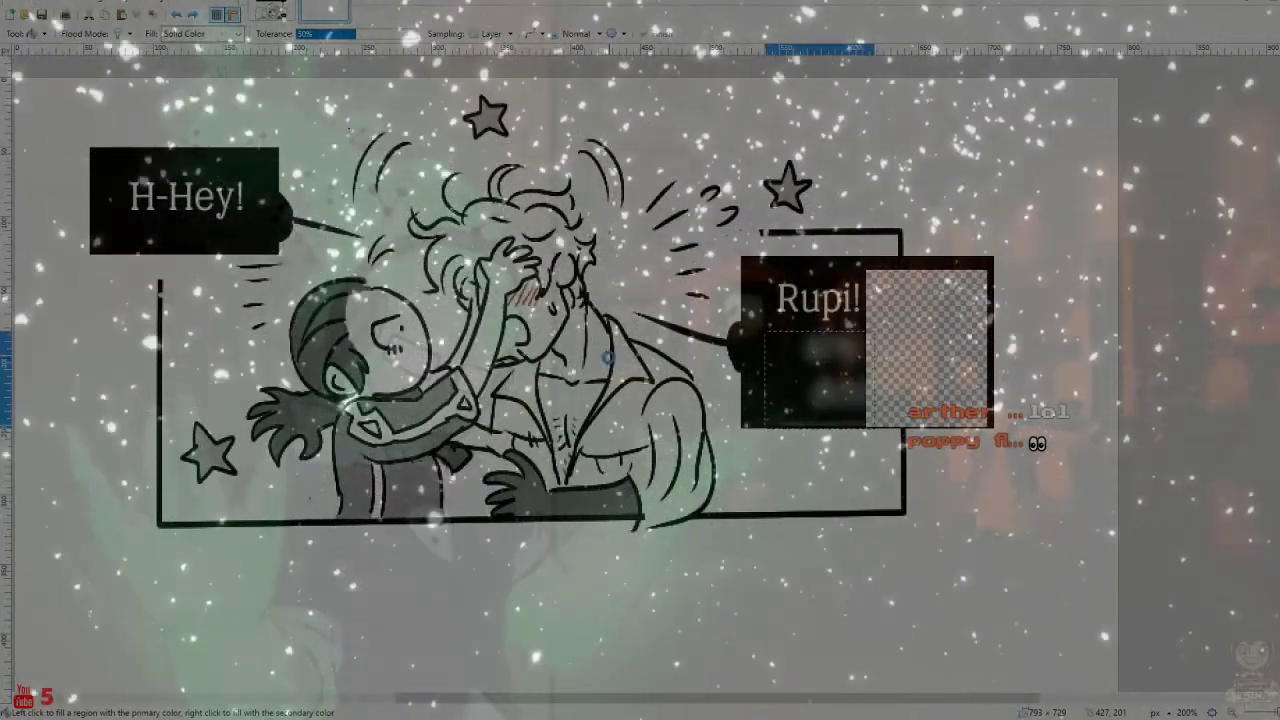
key("BackSpace")
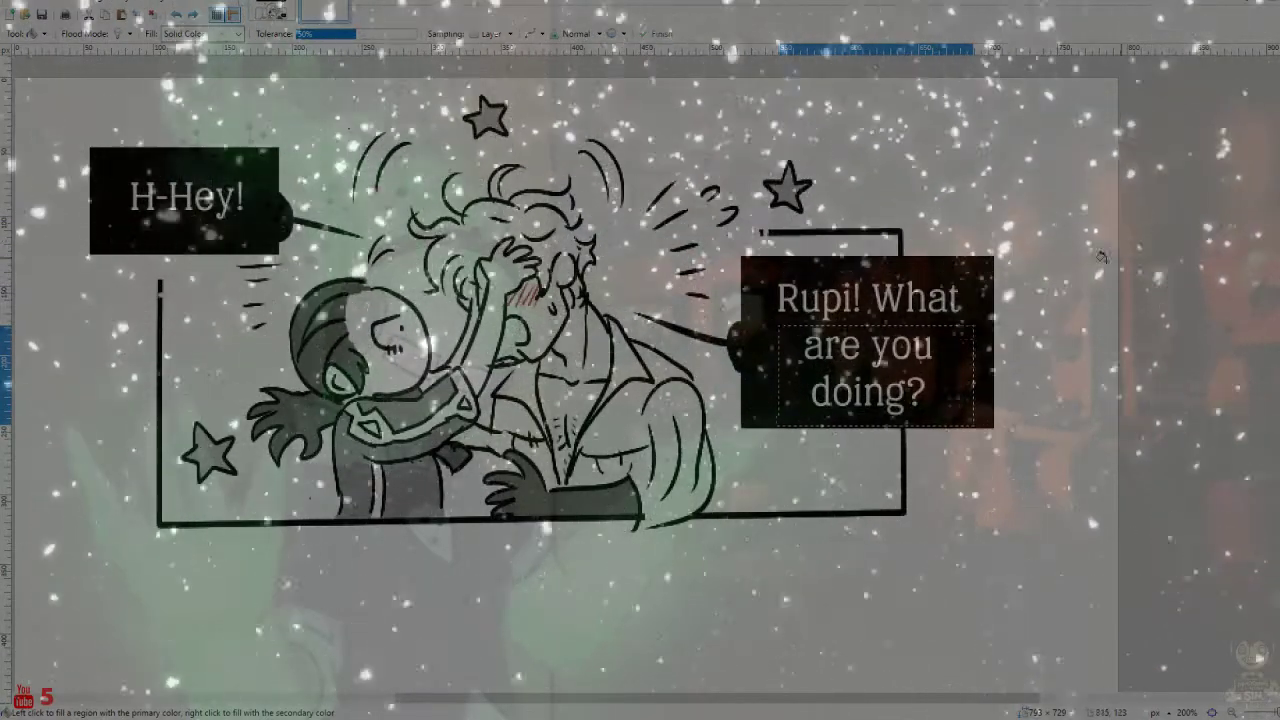
Bring back the lower panel and erase its "...?" speech bubble using a rectangular selection
key("ctrl+v")
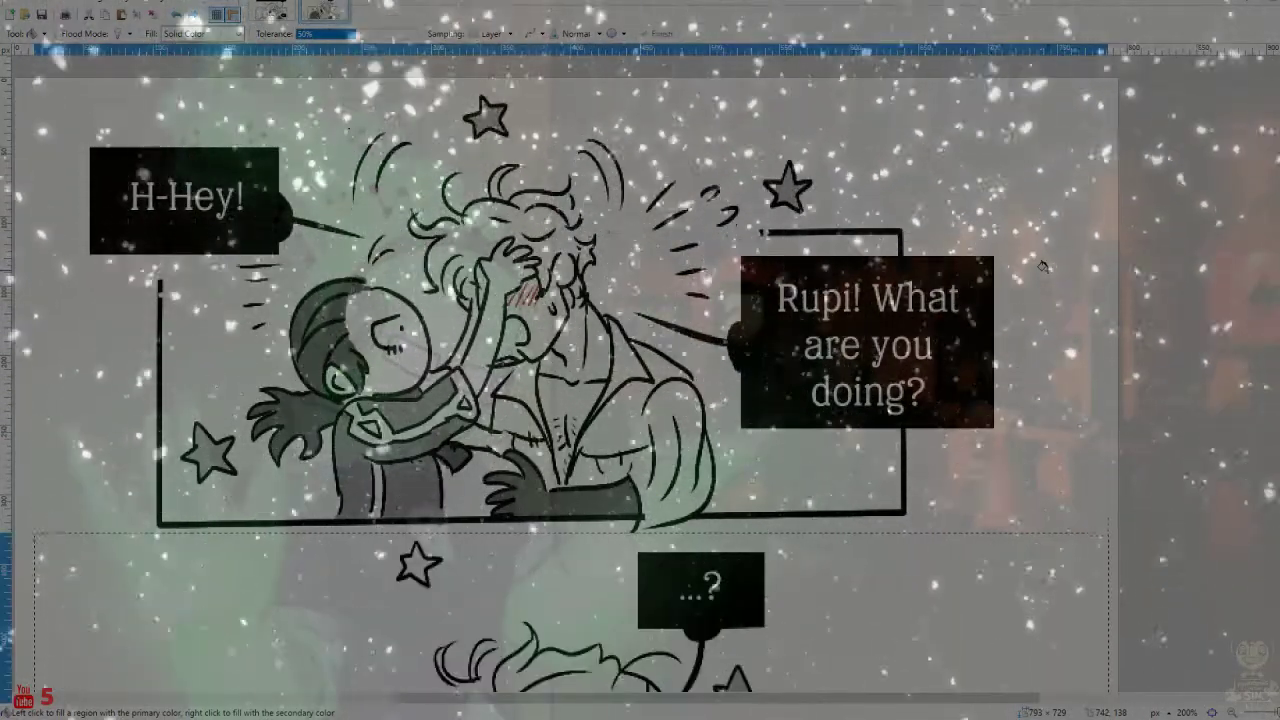
scroll(1042, 266, "down", 5)
scroll(1042, 266, "down", 3)
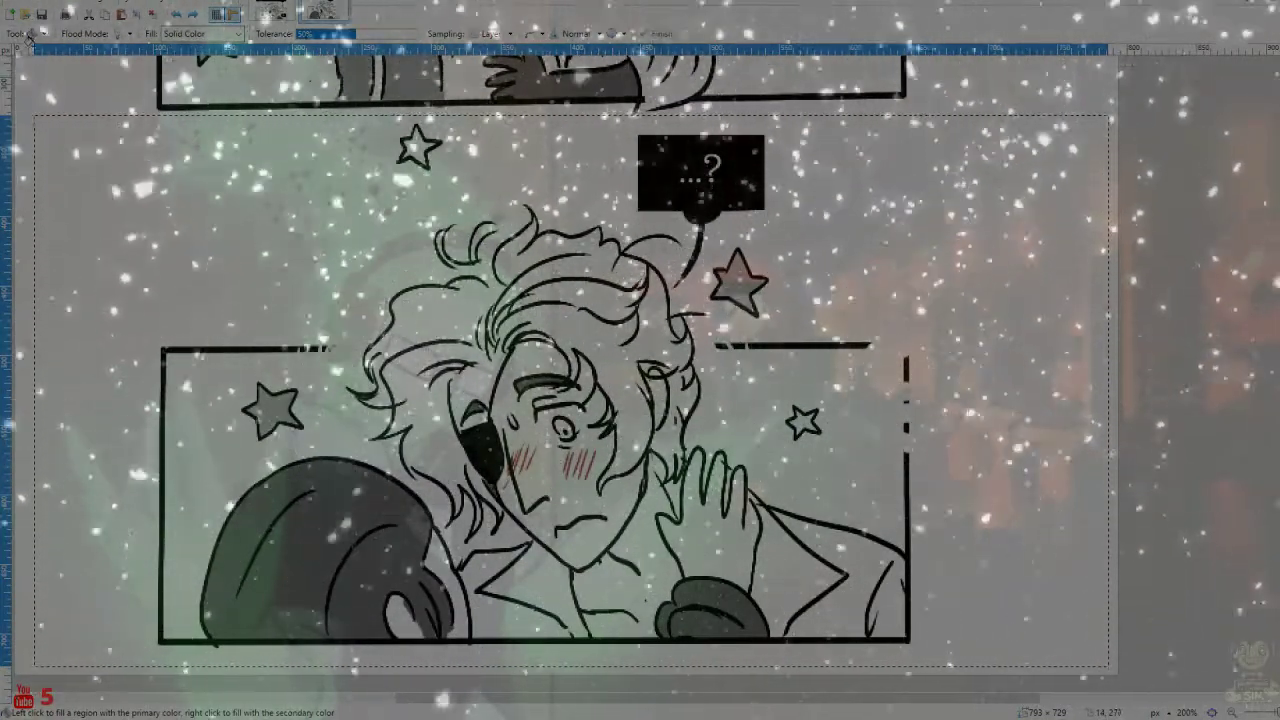
left_click(52, 50)
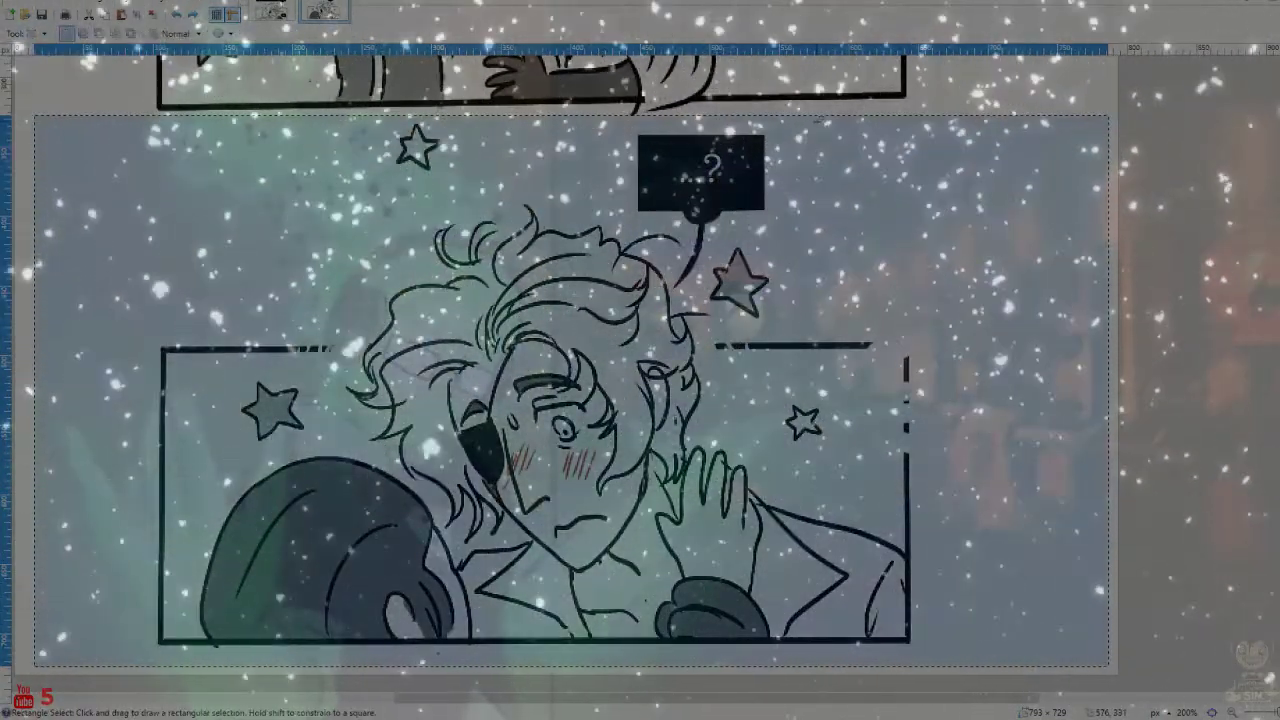
left_click_drag(802, 225, 749, 188)
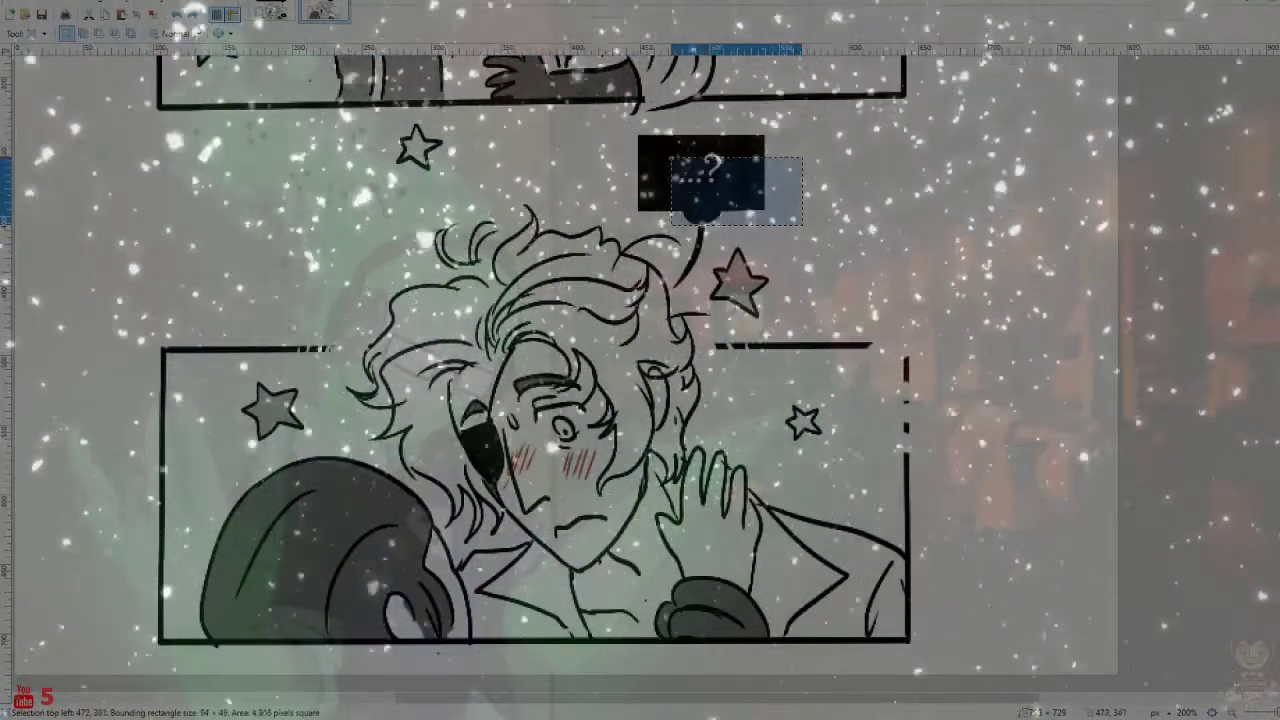
left_click_drag(624, 134, 622, 130)
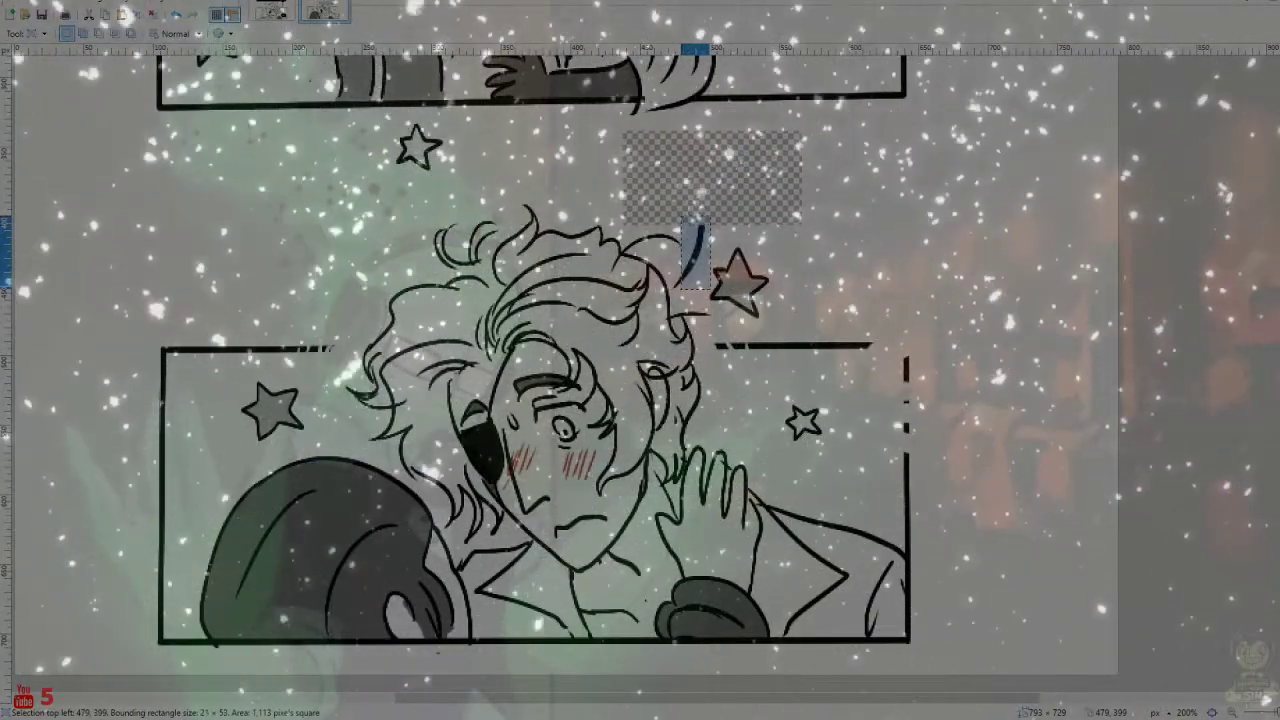
Erase the tail of the "...?" bubble down to the character's hair using small rectangular selections
left_click_drag(683, 221, 691, 223)
key("Delete")
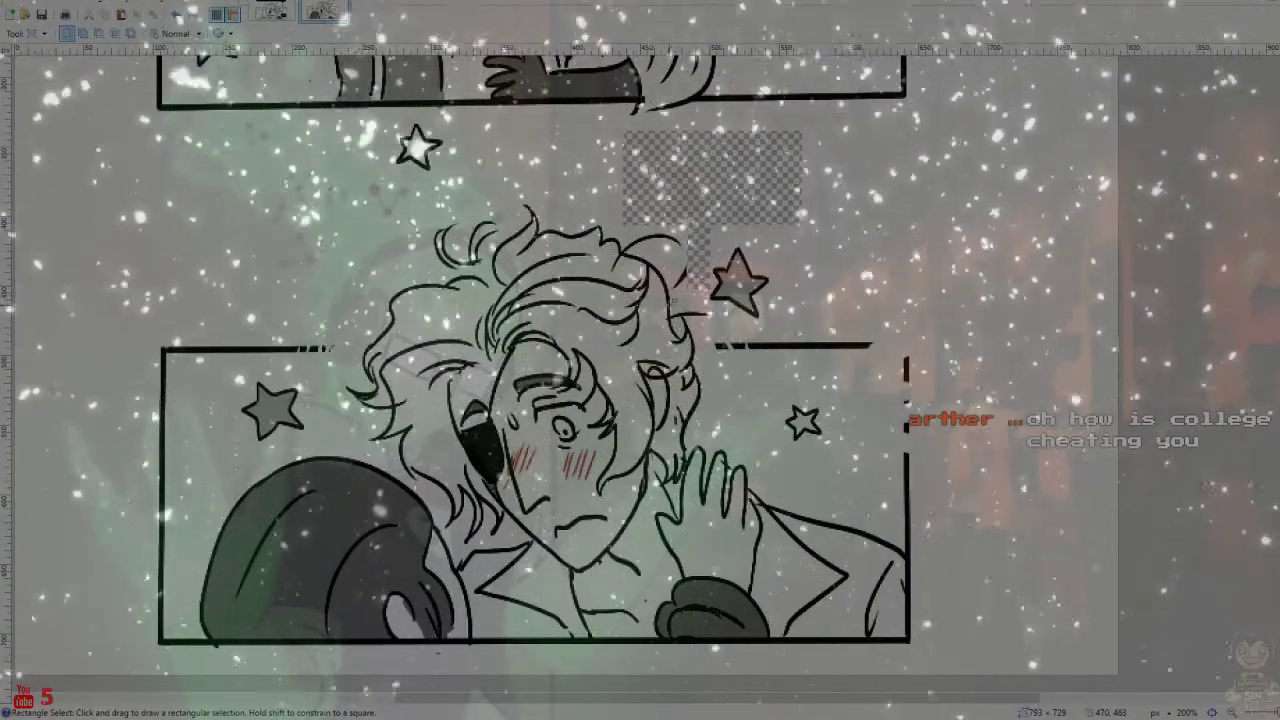
left_click_drag(682, 283, 677, 267)
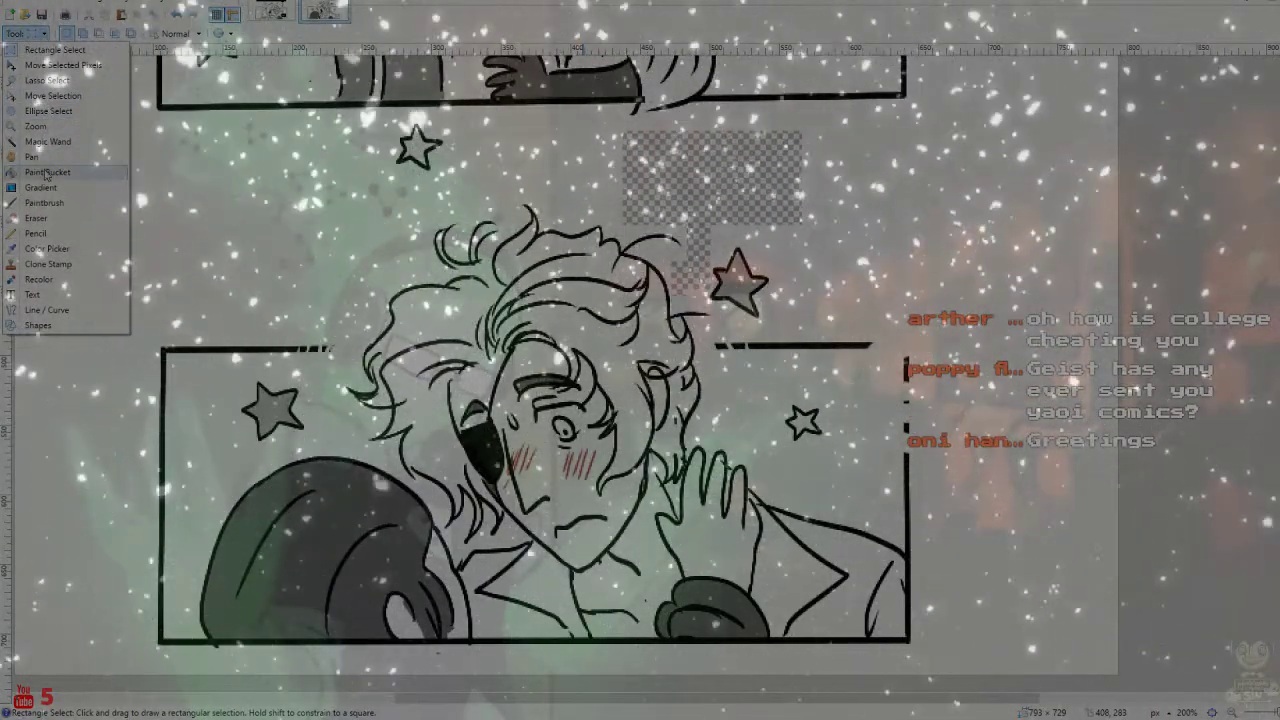
Fill the erased bubble and tail area with the background colour using the Paint Bucket and save the lower panel
left_click(46, 173)
left_click(755, 194)
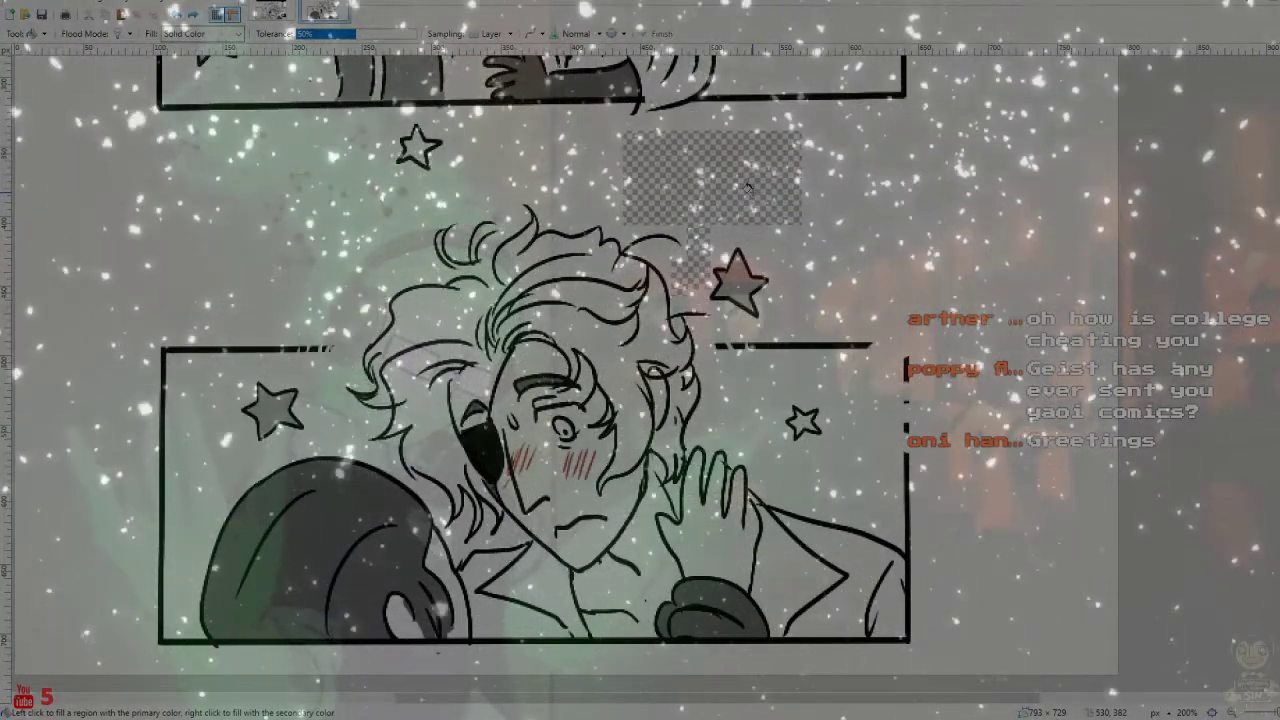
left_click(755, 195)
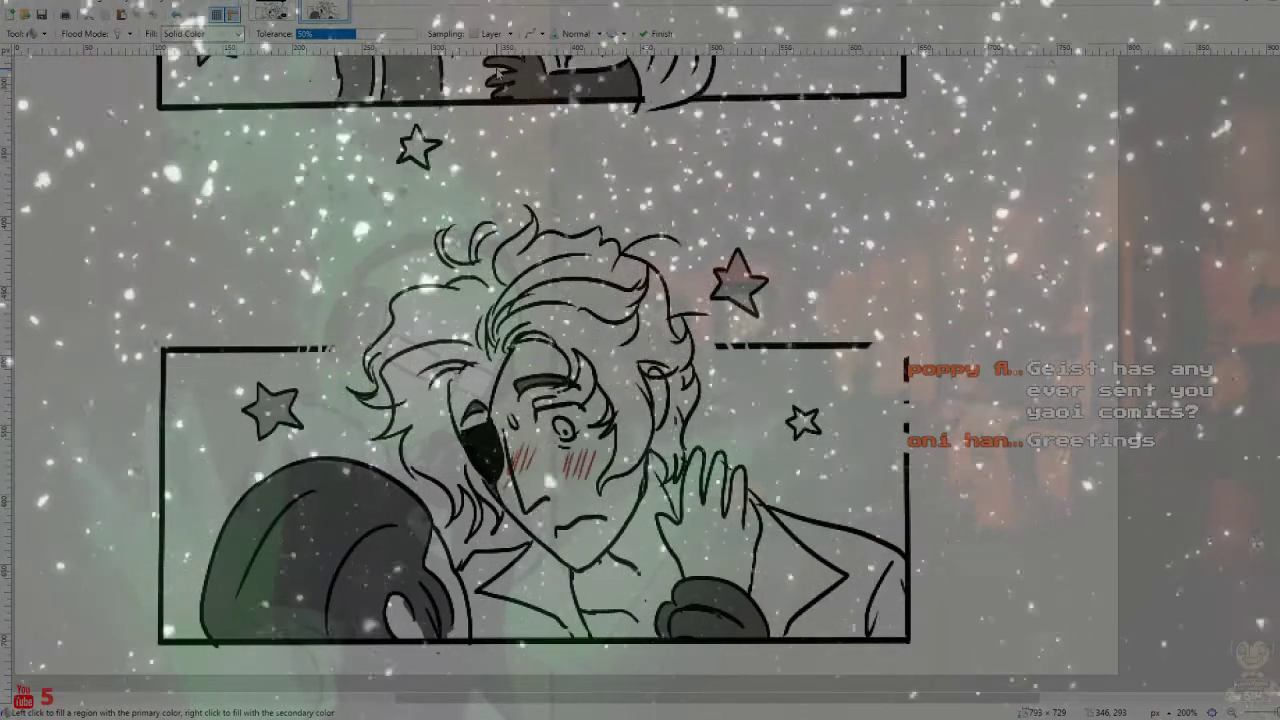
key("ctrl+s")
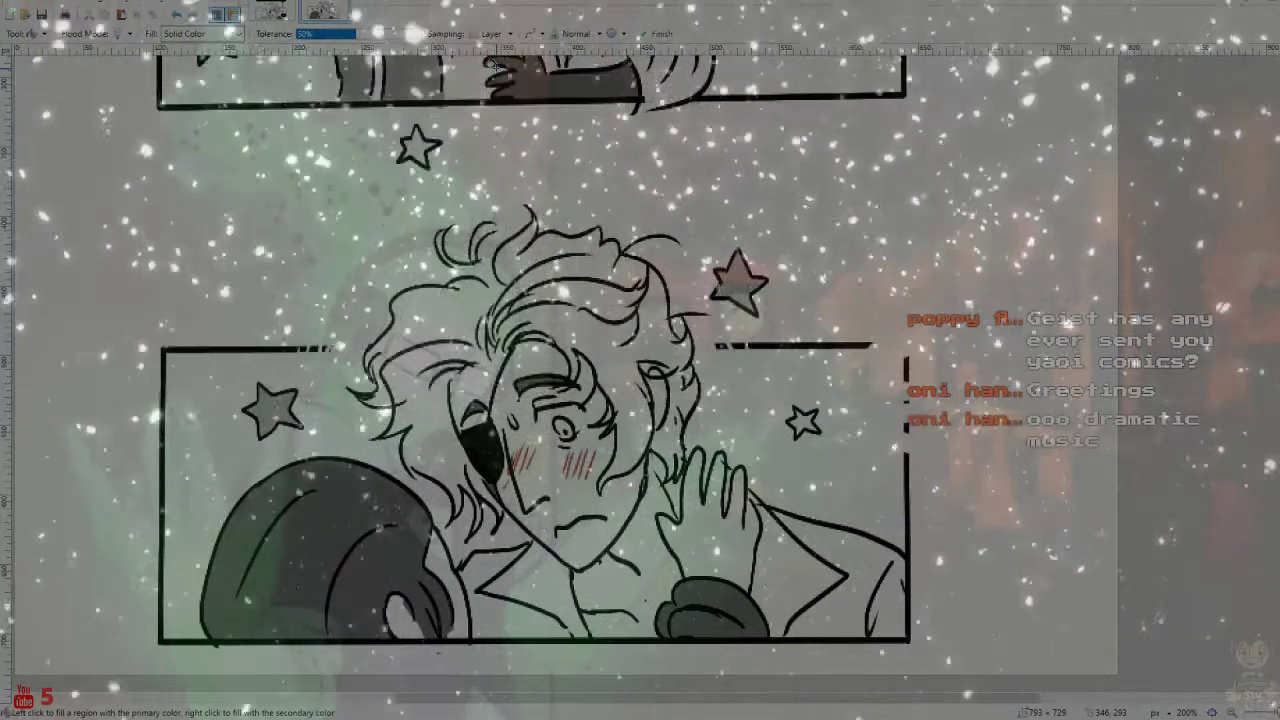
Undo back to the intact "...?" bubble and repeat the Gaussian Blur on a rectangular selection around its text
key("ctrl+v")
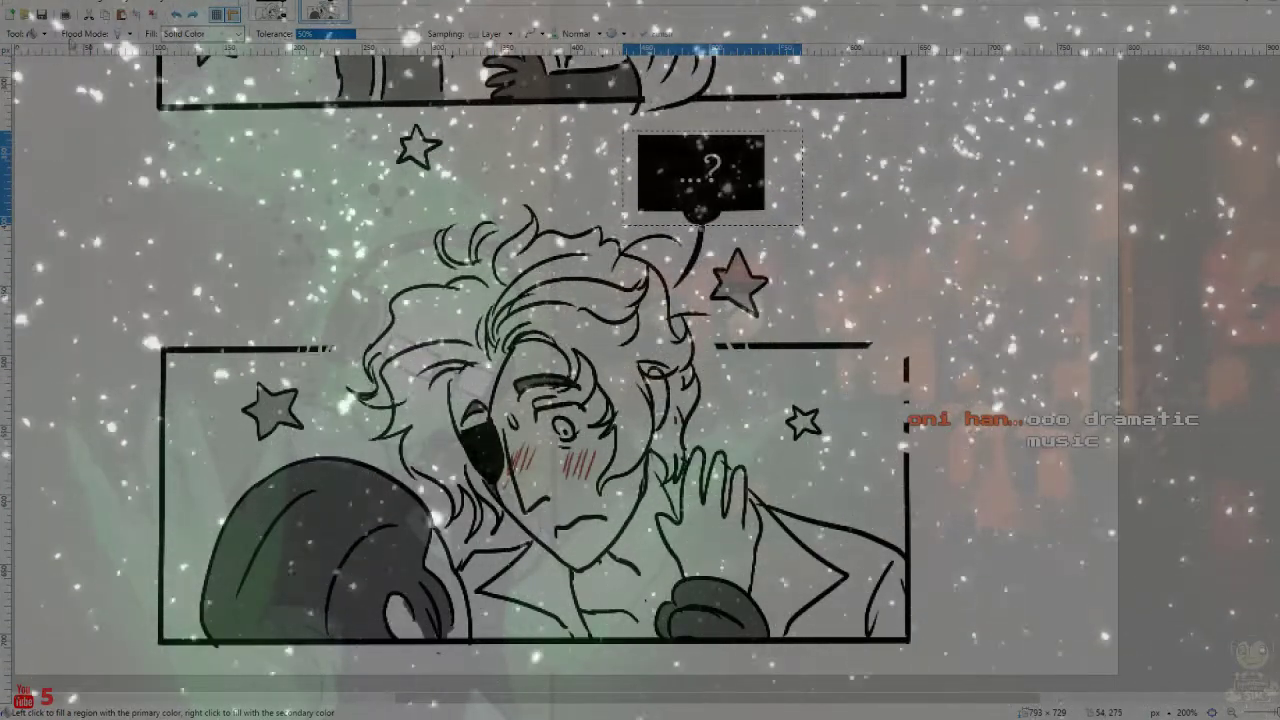
left_click(45, 35)
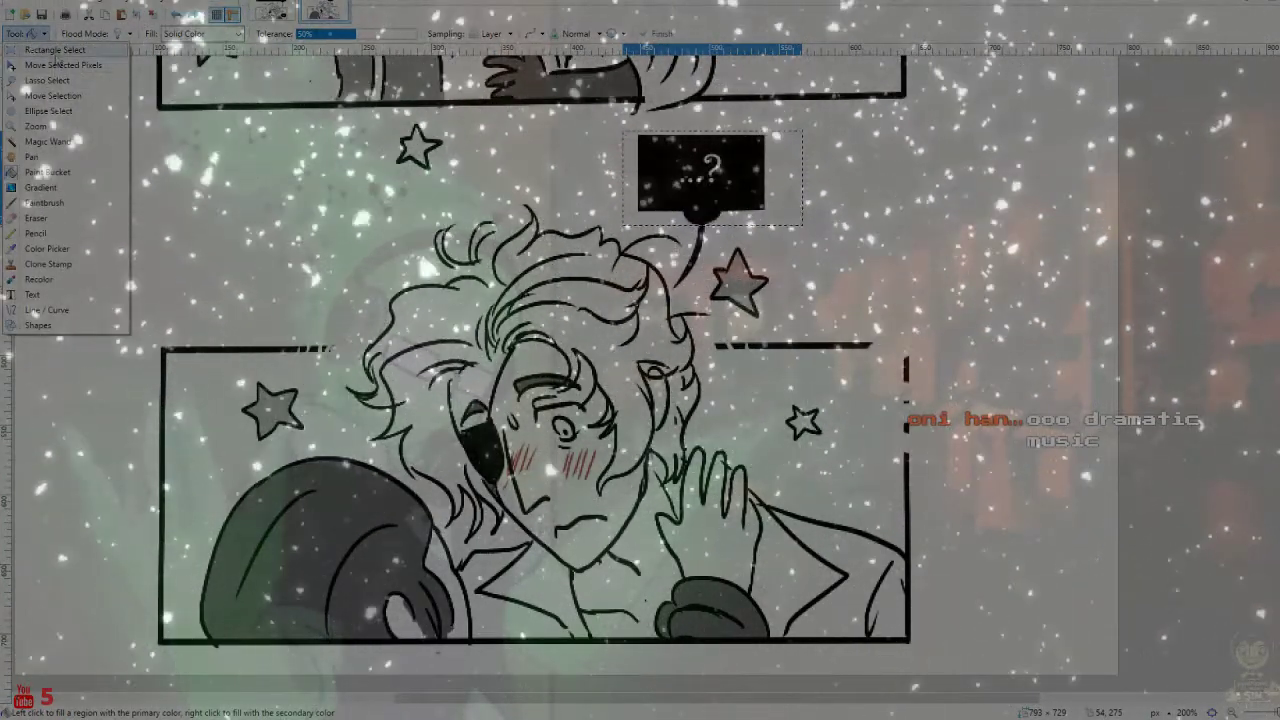
left_click(40, 50)
left_click_drag(731, 199, 670, 148)
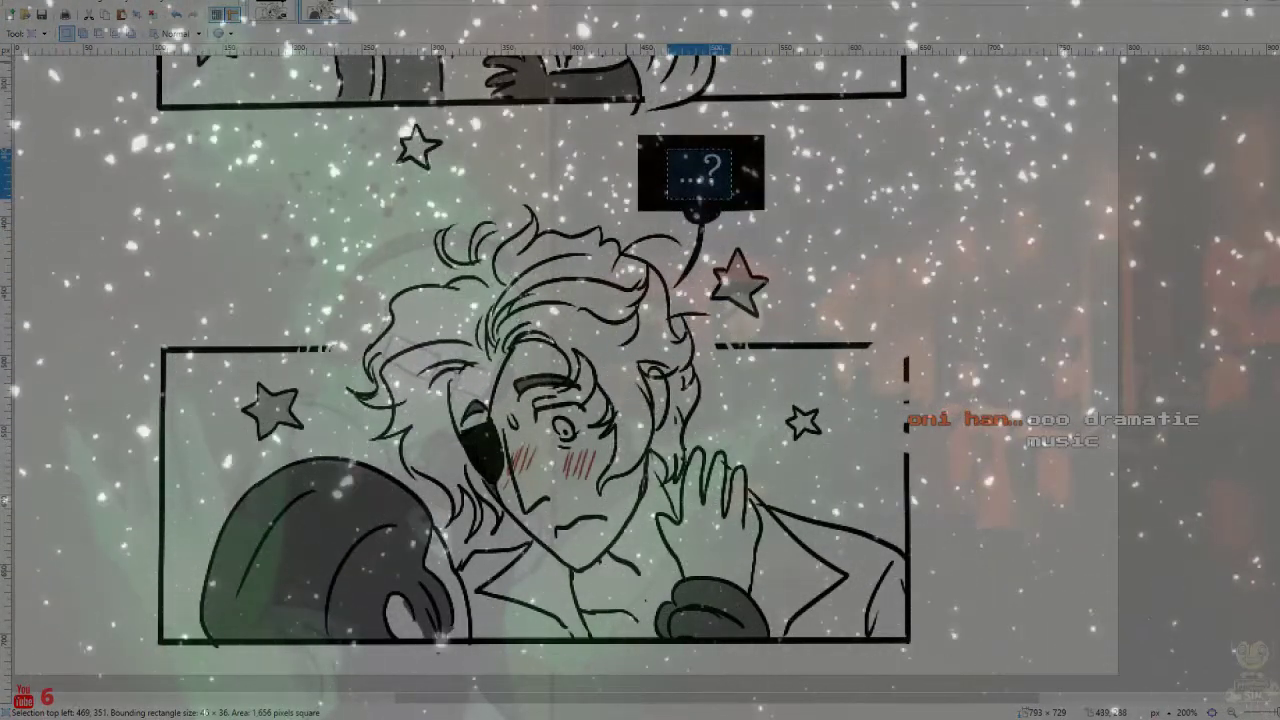
left_click(228, 2)
left_click(246, 9)
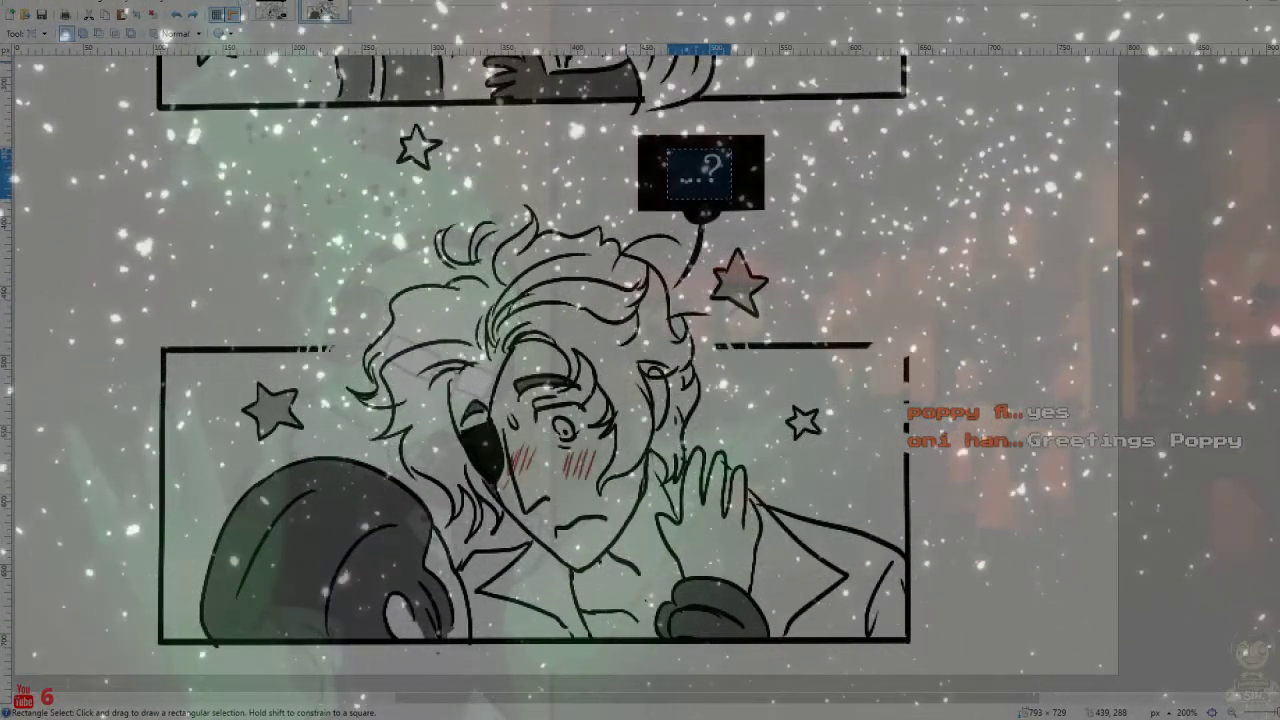
Delete the blurred text from the wide speech box above the panel, fill the gap using the Paint Bucket, and save the panel
left_click(645, 368)
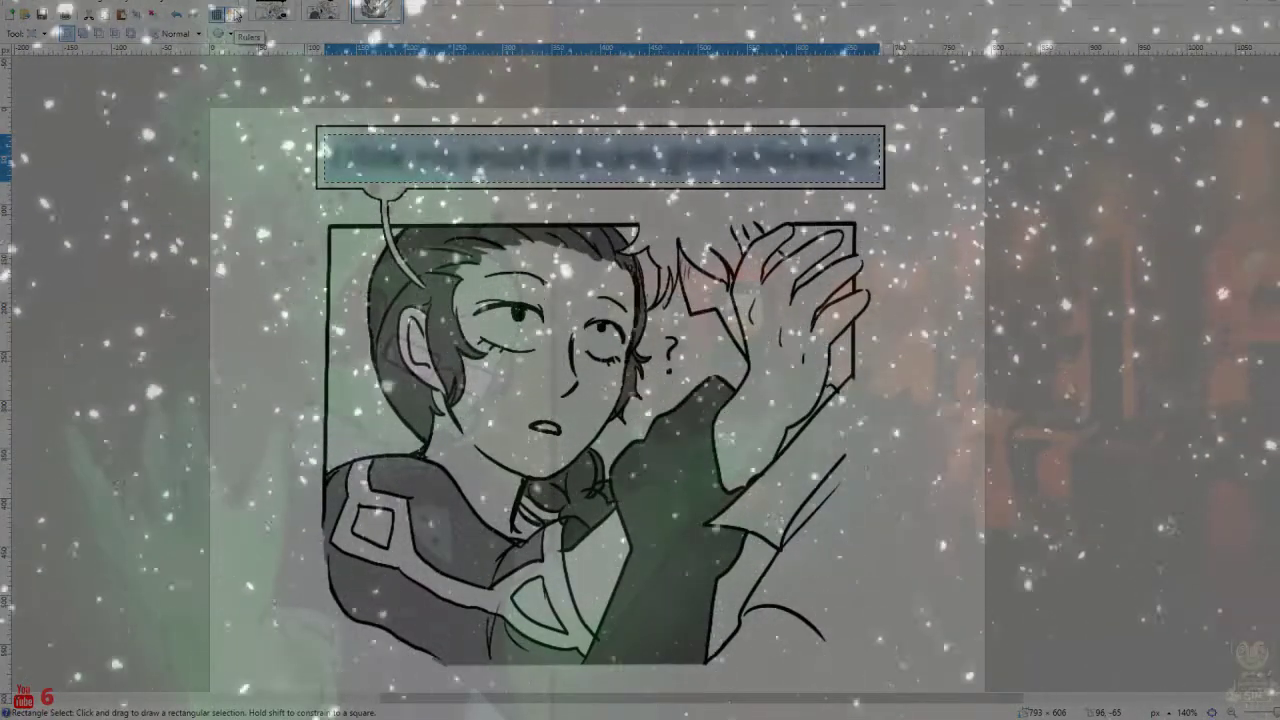
key("Delete")
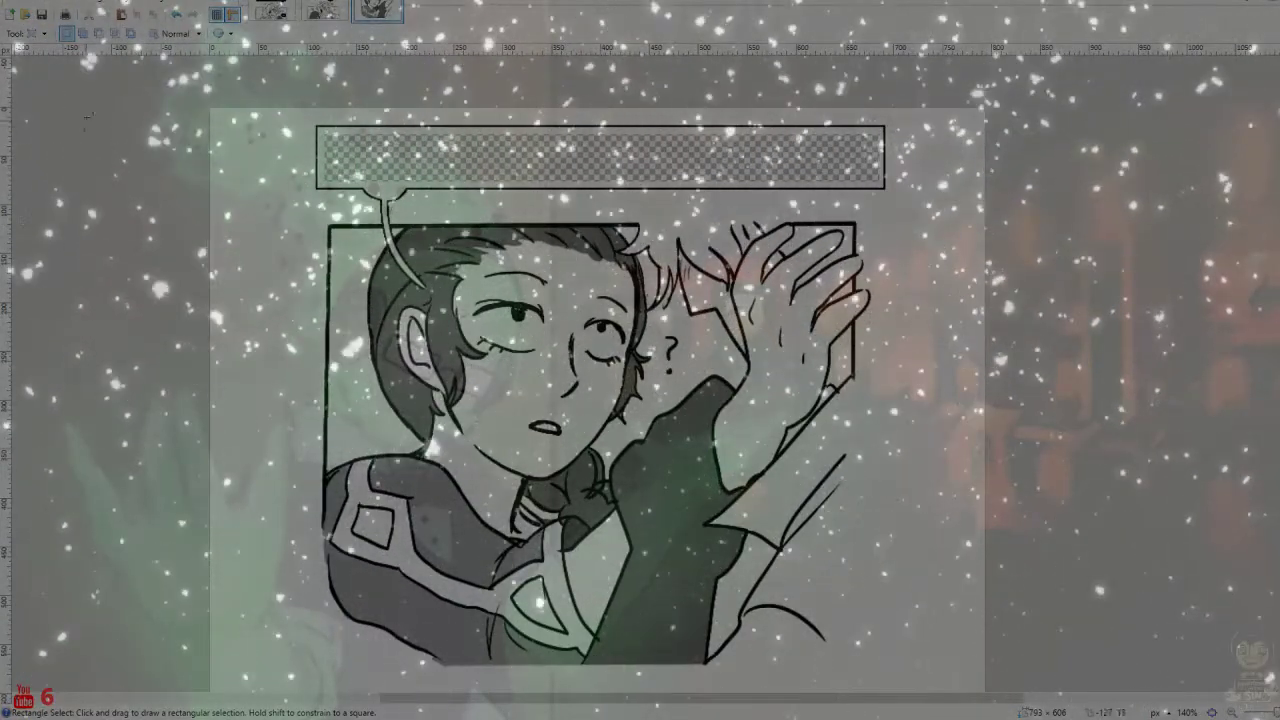
left_click(30, 33)
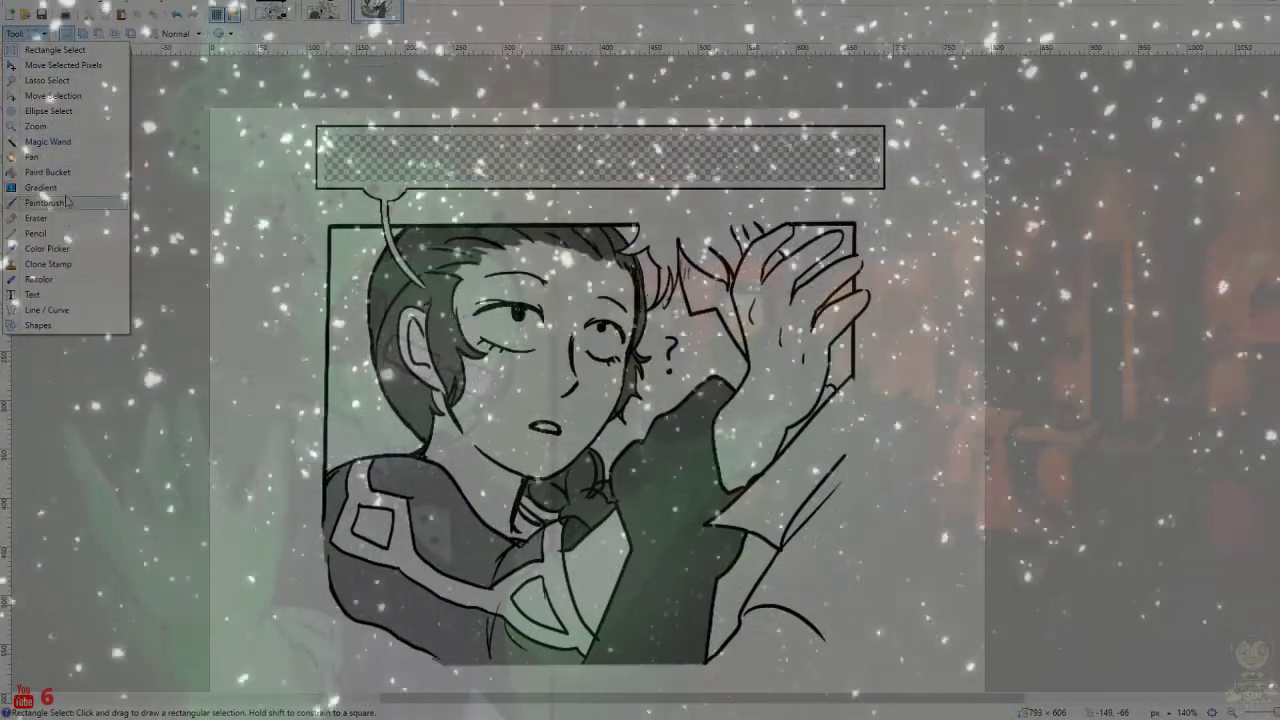
left_click(46, 172)
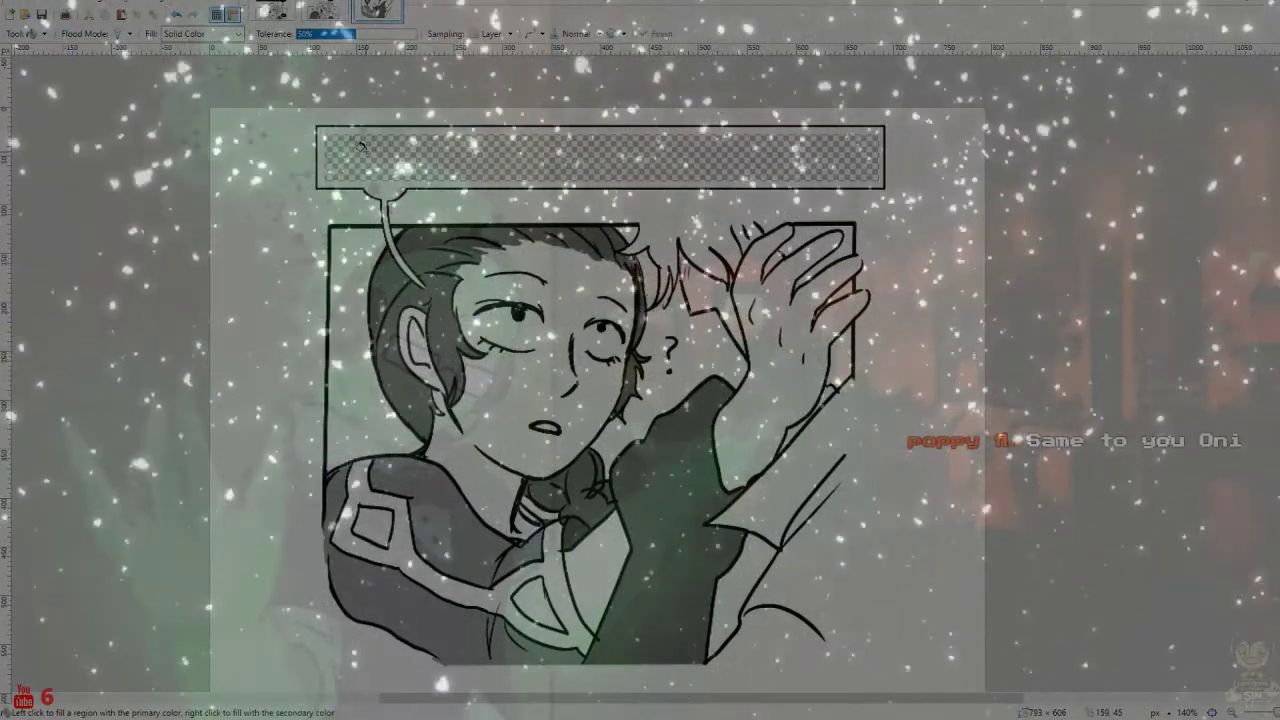
left_click(364, 149)
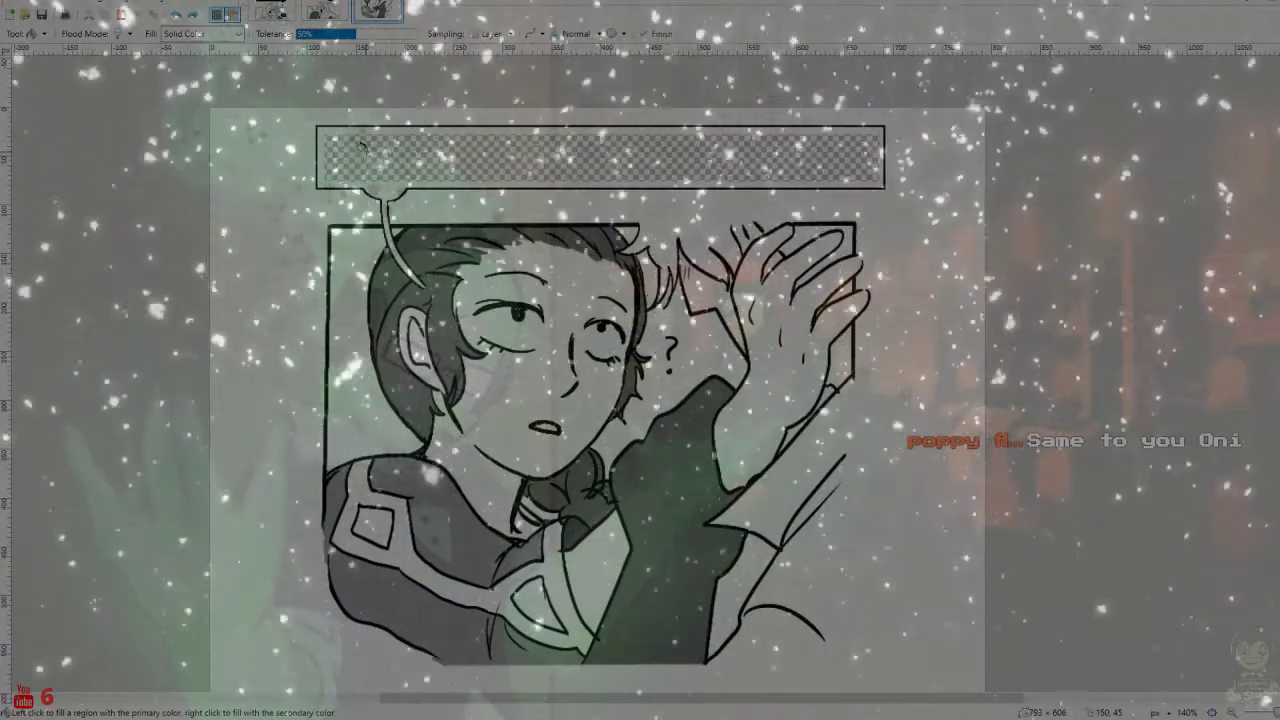
left_click(364, 149)
left_click(35, 11)
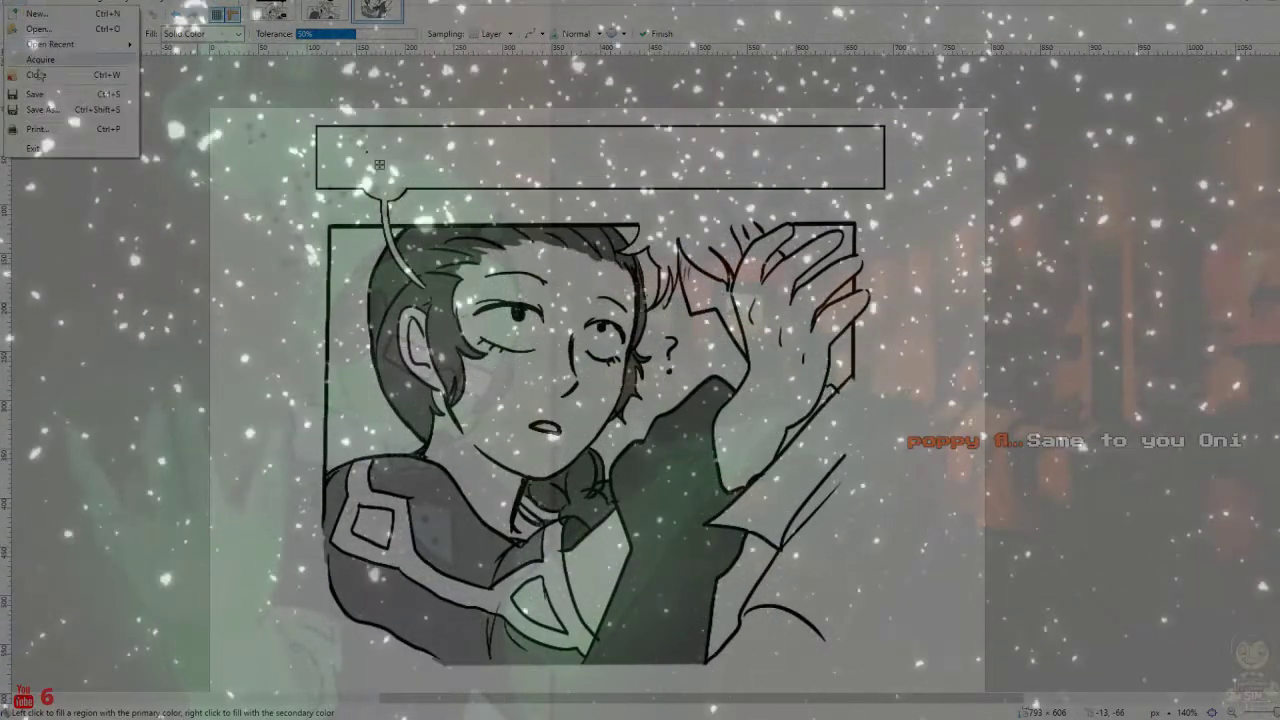
left_click(47, 104)
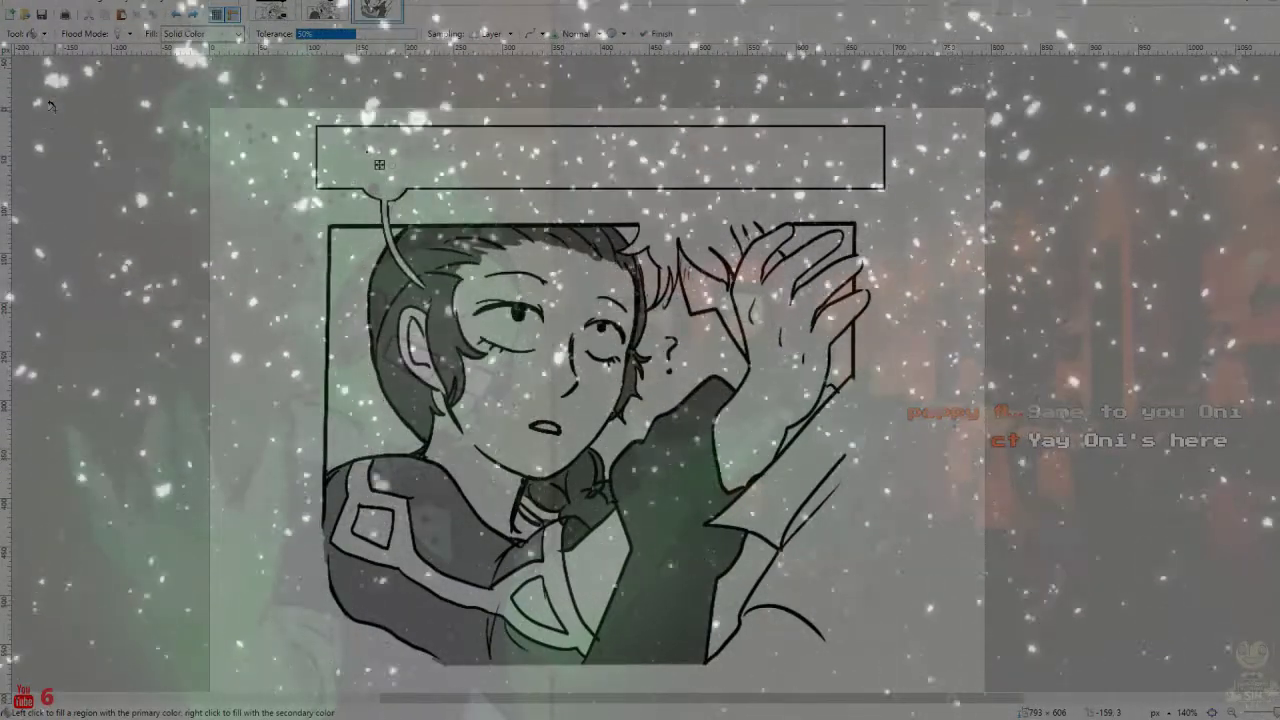
Switch to Vegas and lay the plain white background image along the video track from the start of the timeline
key("ctrl+v")
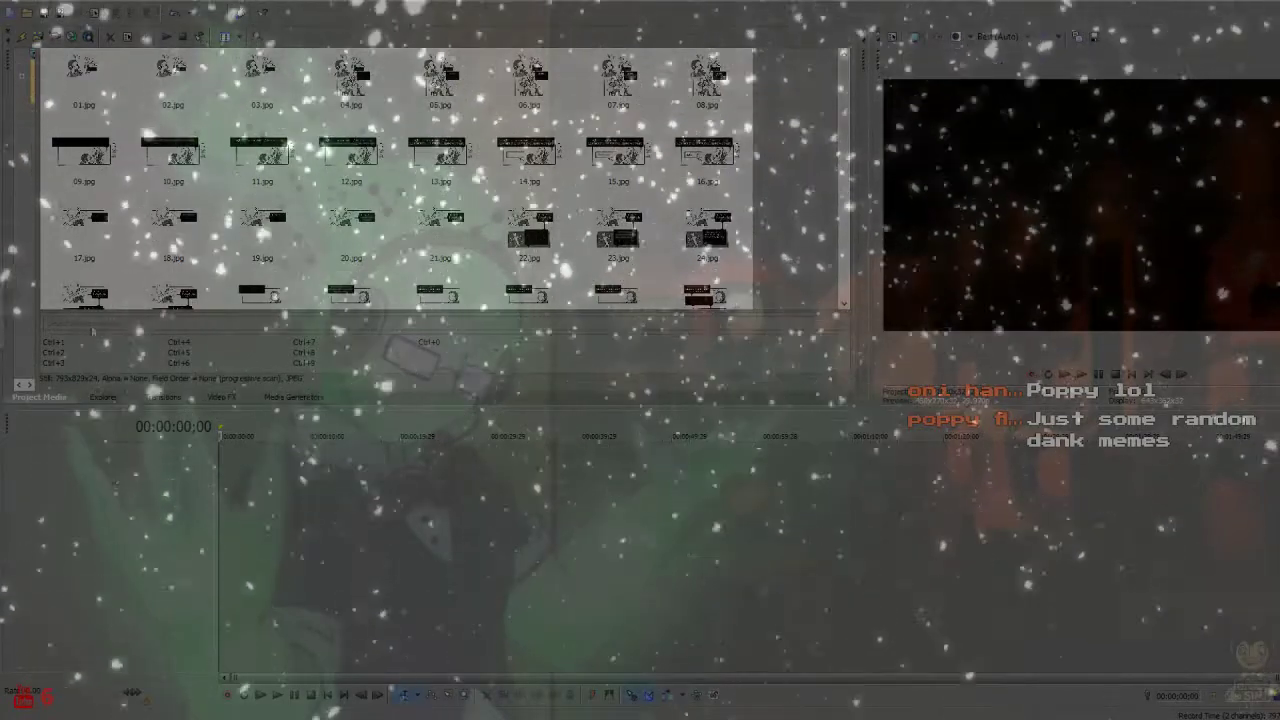
key("ctrl+a")
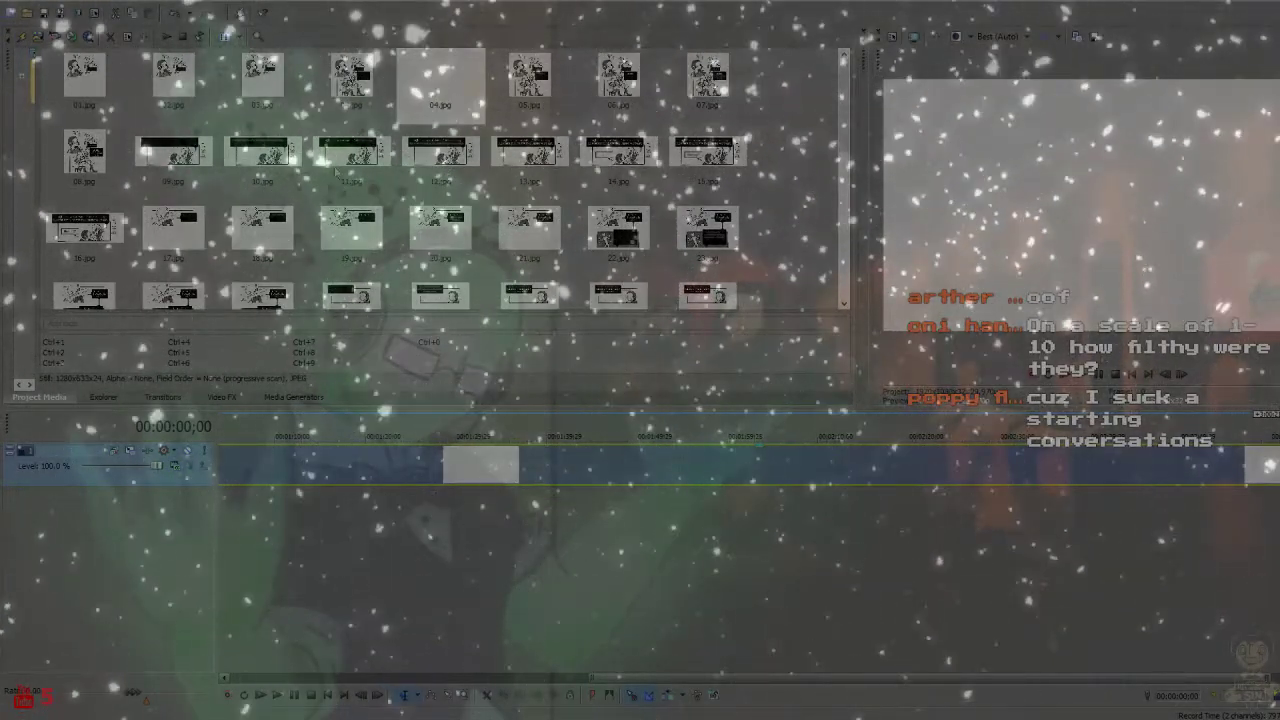
key("Home")
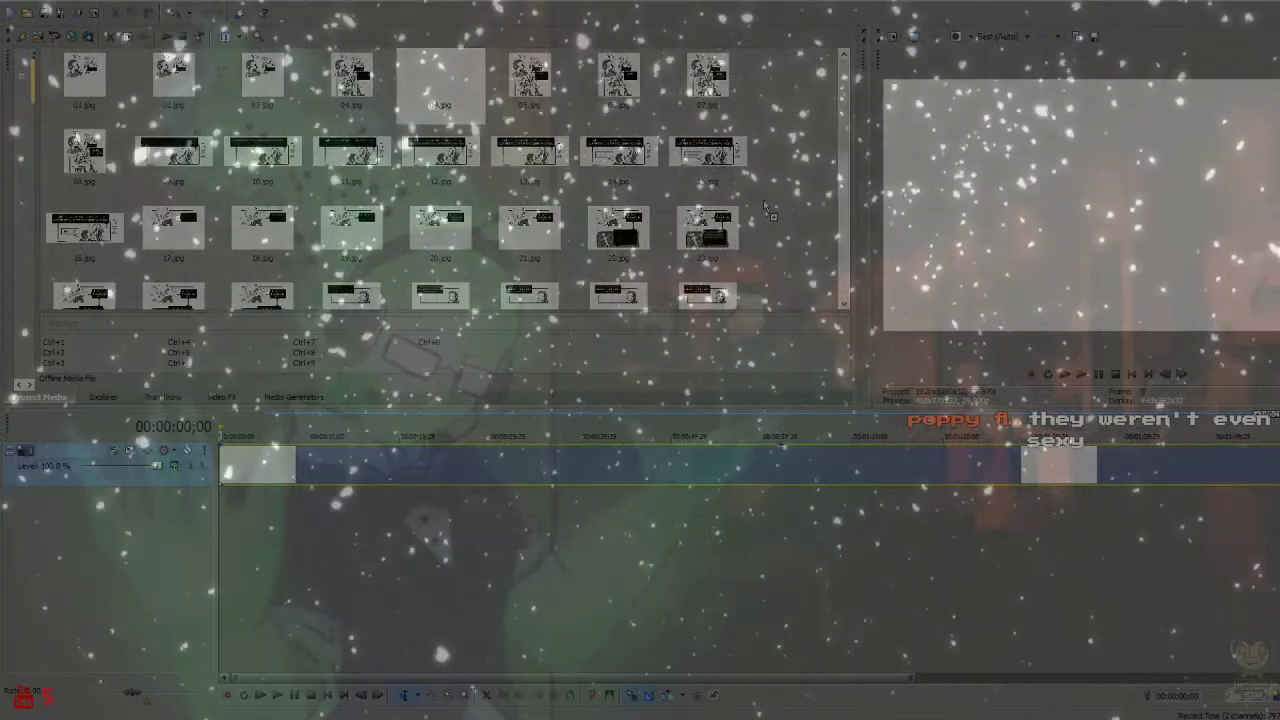
Add the "Undertale Sound Effect - Intro.mp3" file to a new audio track near the start of the timeline
scroll(765, 206, "down", 6)
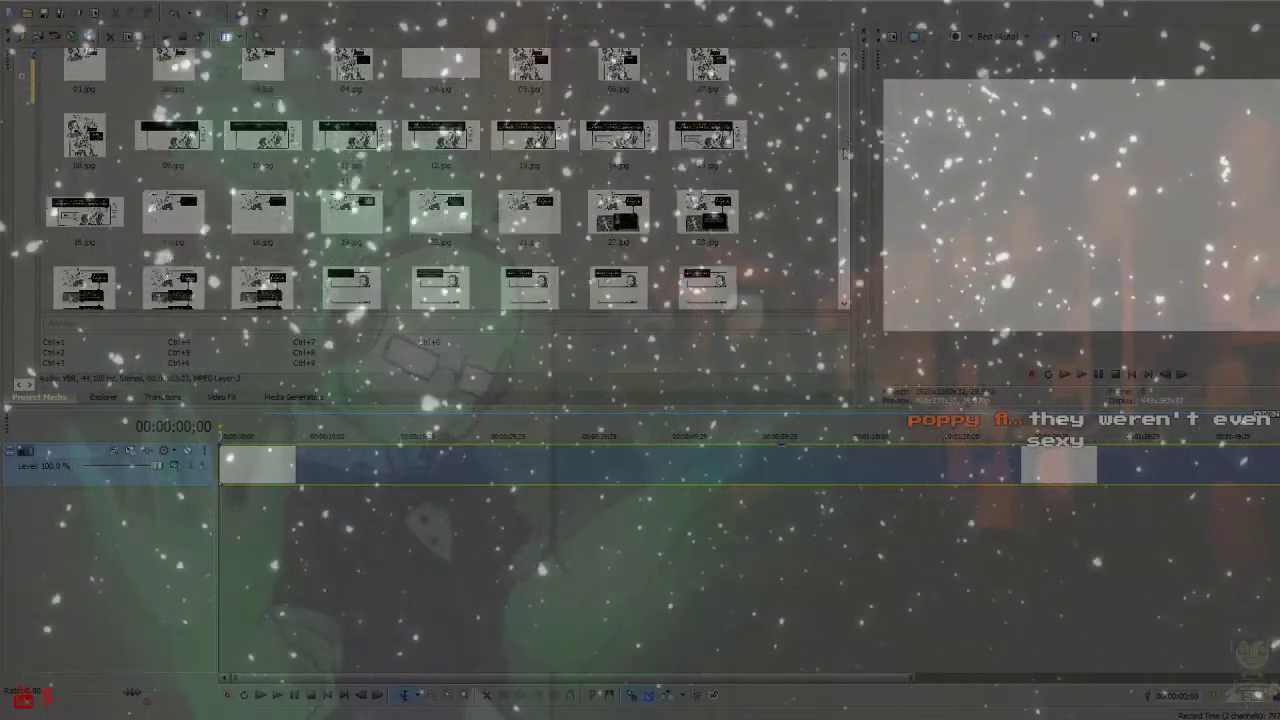
mouse_move(840, 308)
left_mouse_down()
mouse_move(843, 140)
mouse_move(843, 289)
left_mouse_up()
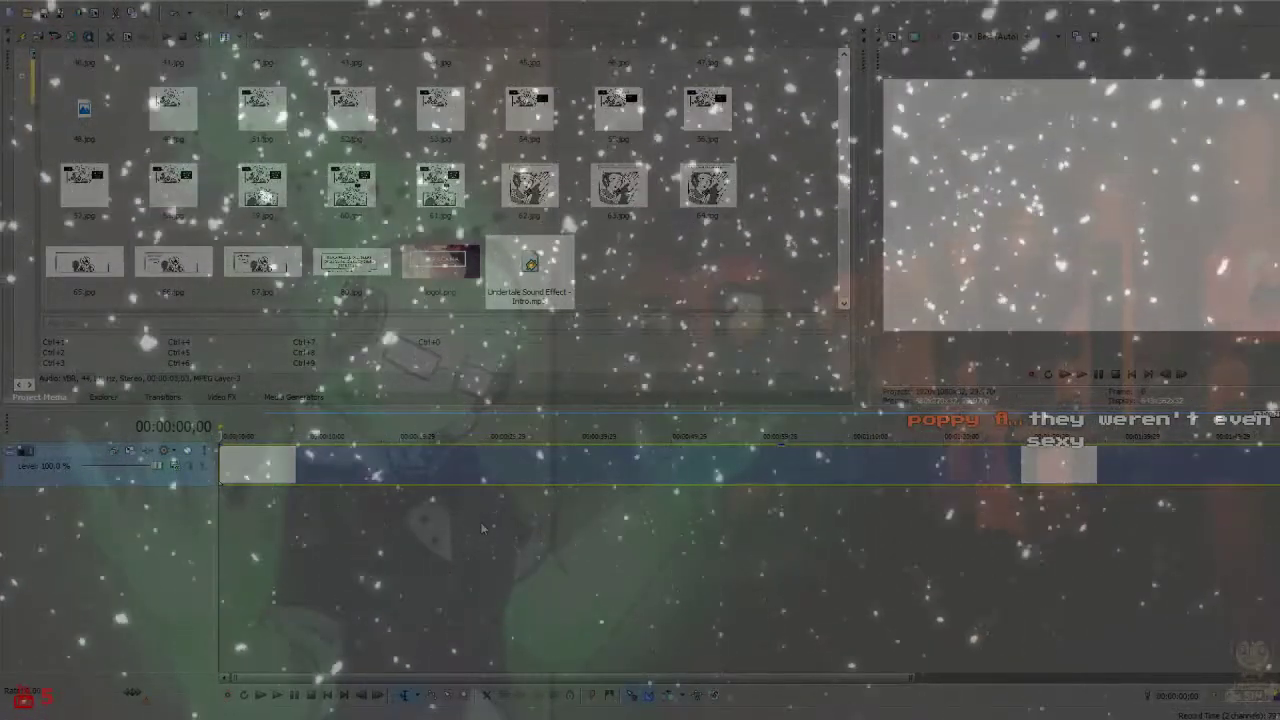
scroll(390, 533, "up", 5)
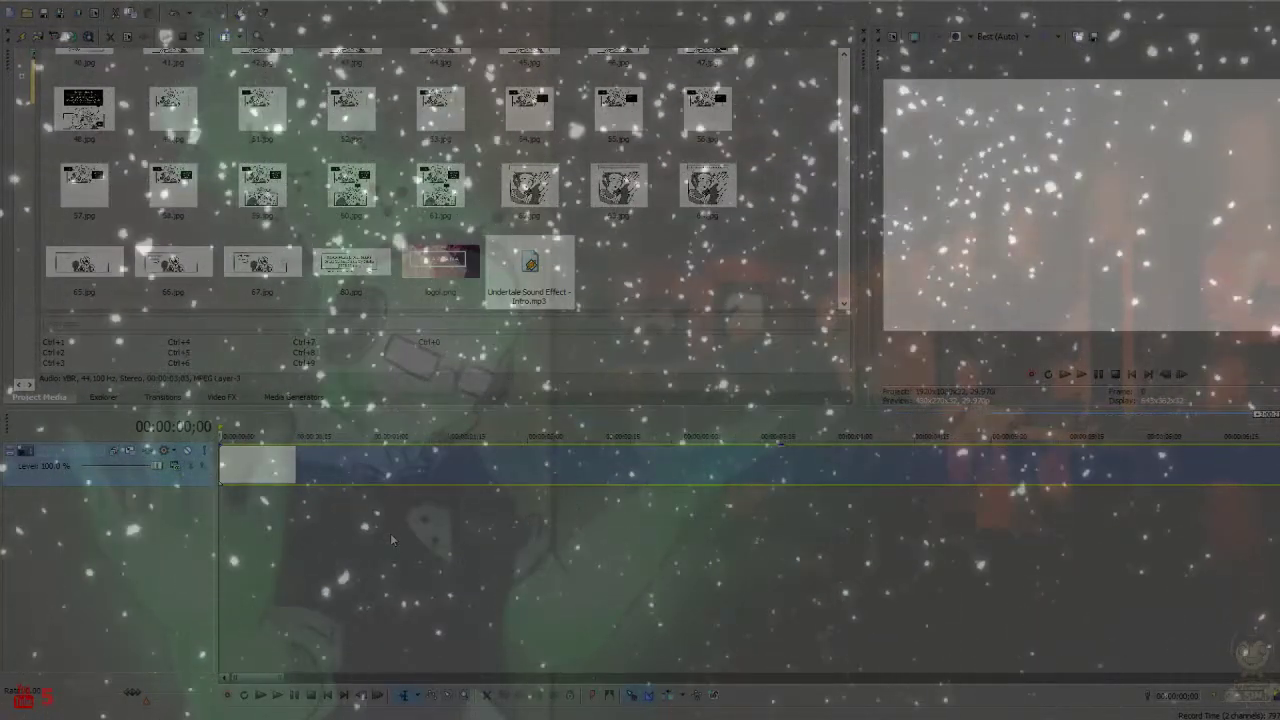
left_click(514, 292)
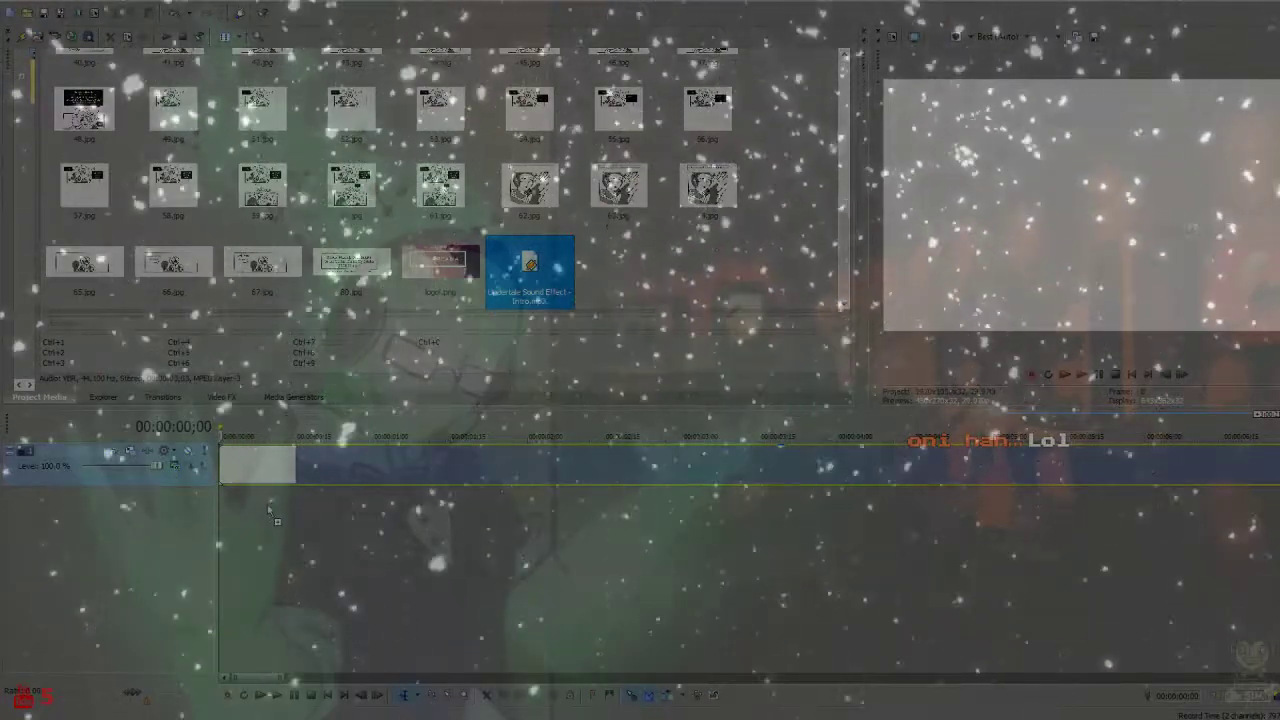
left_click_drag(312, 511, 312, 511)
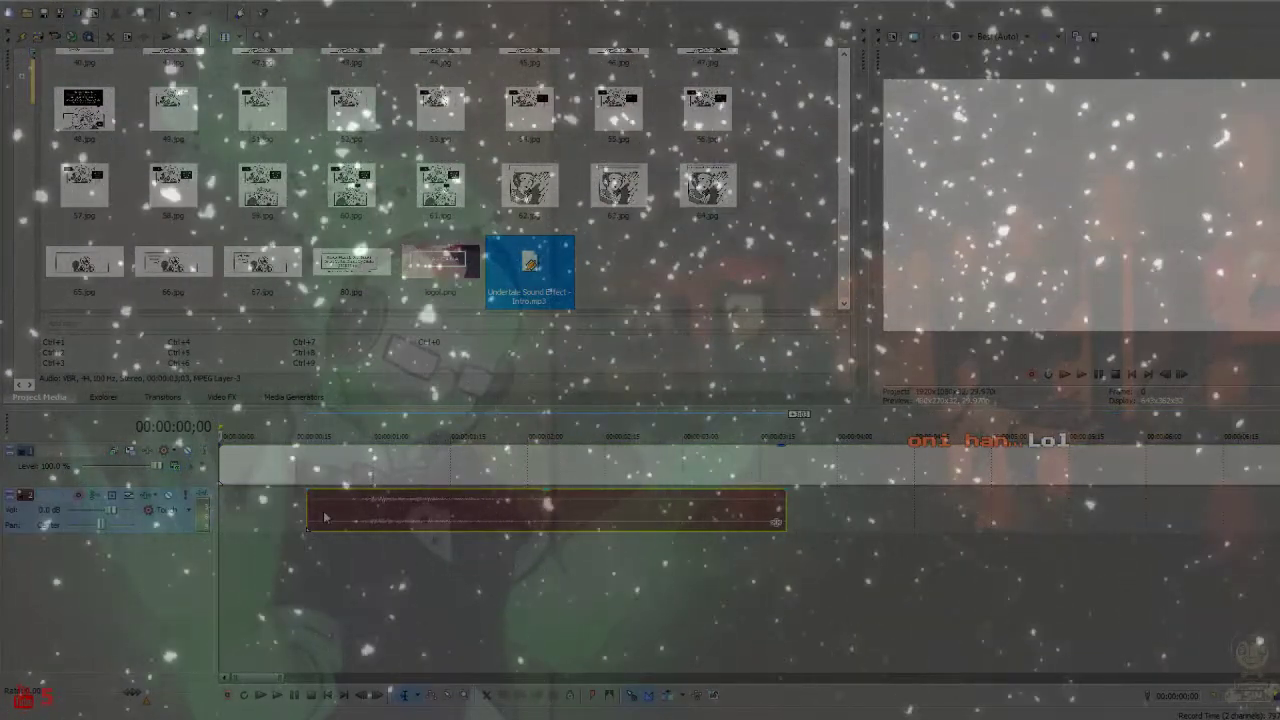
scroll(288, 608, "down", 5)
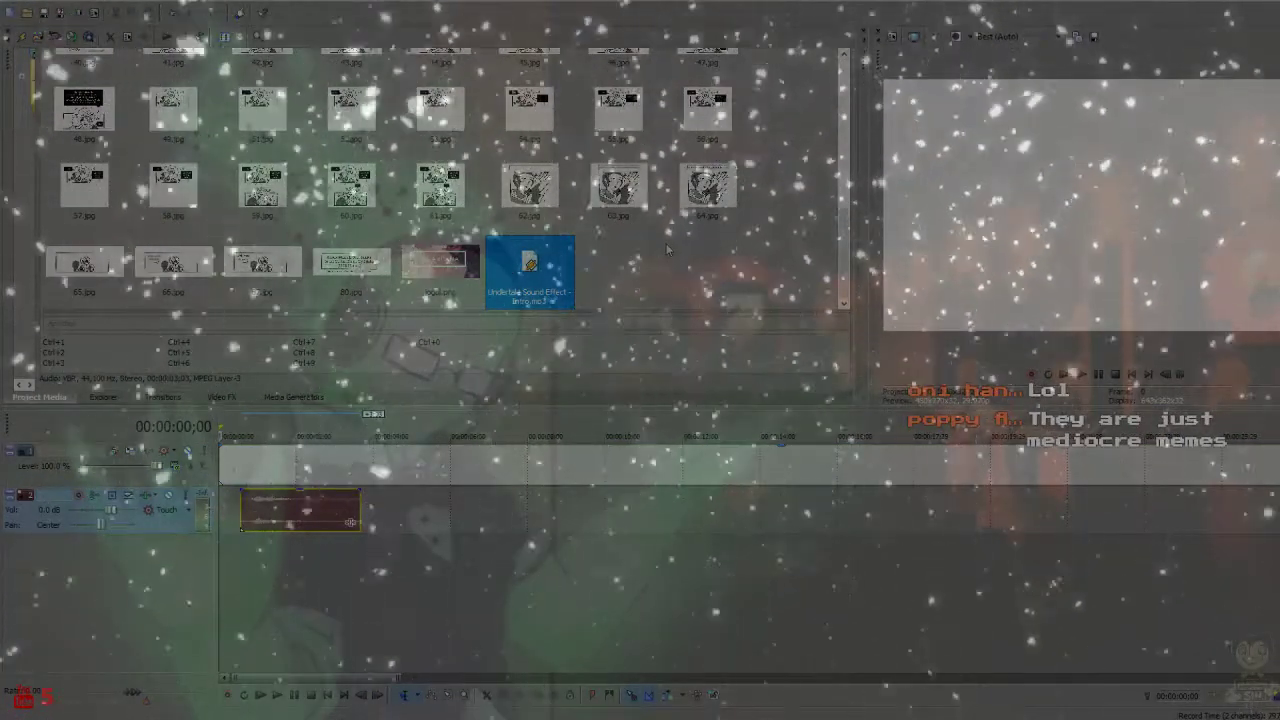
Place the logo image on a new video track above the white background and align its start with the intro sound
left_click(440, 265)
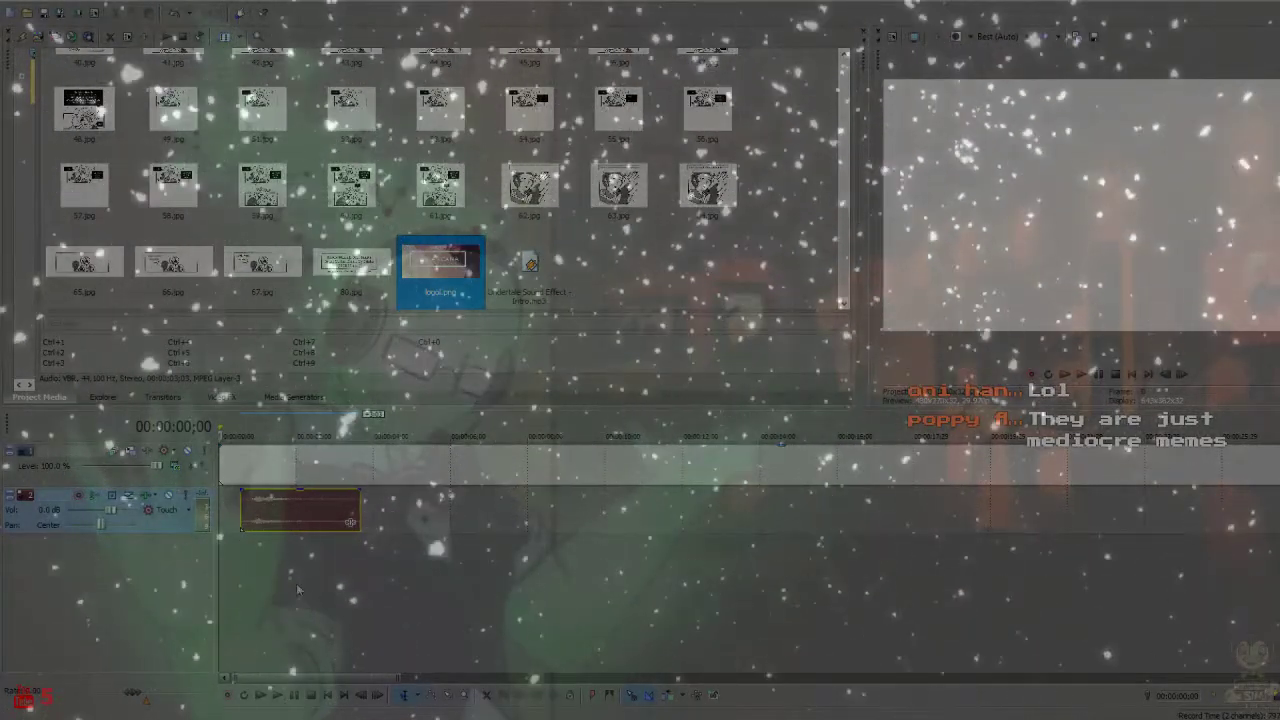
left_click_drag(440, 265, 296, 556)
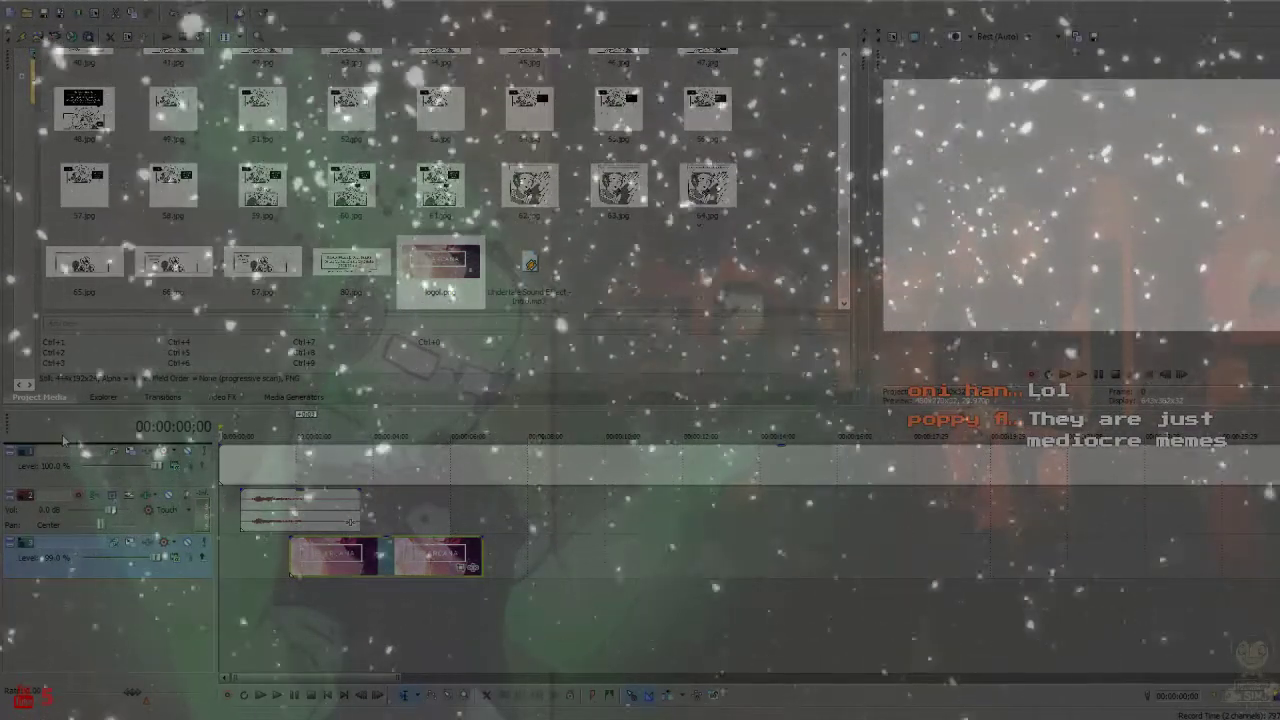
left_click_drag(77, 450, 80, 455)
left_click_drag(352, 478, 302, 487)
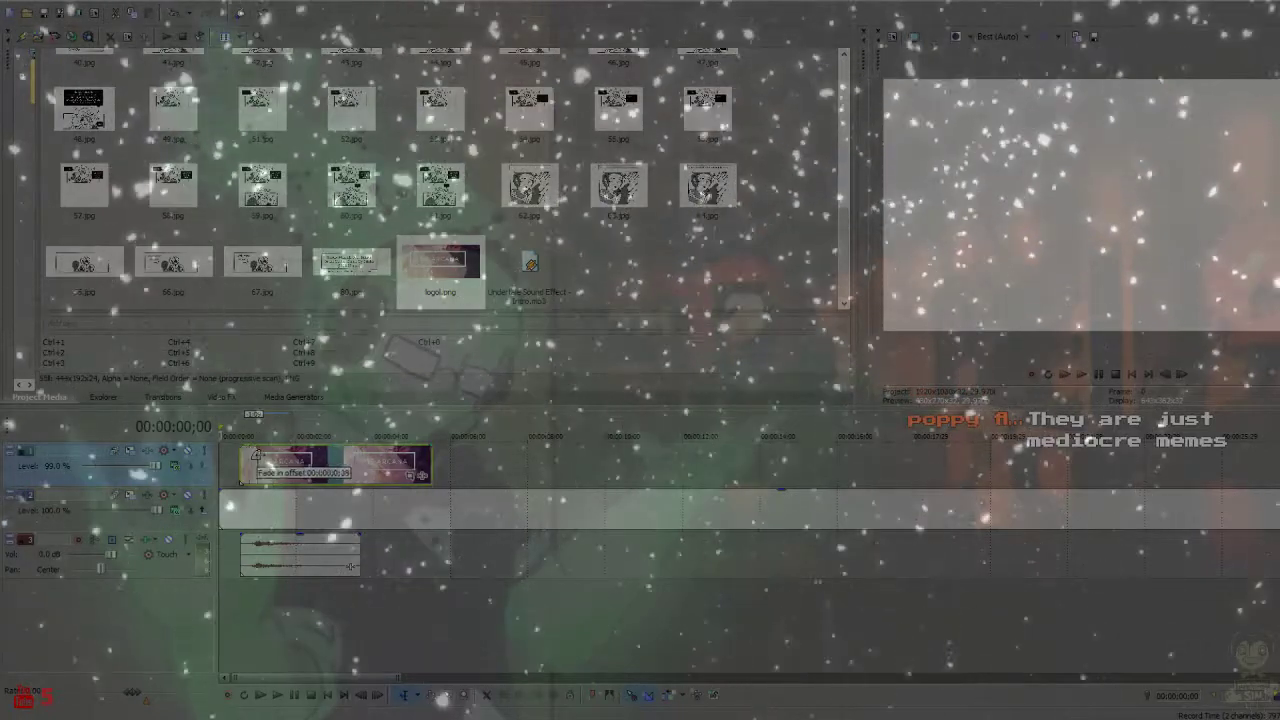
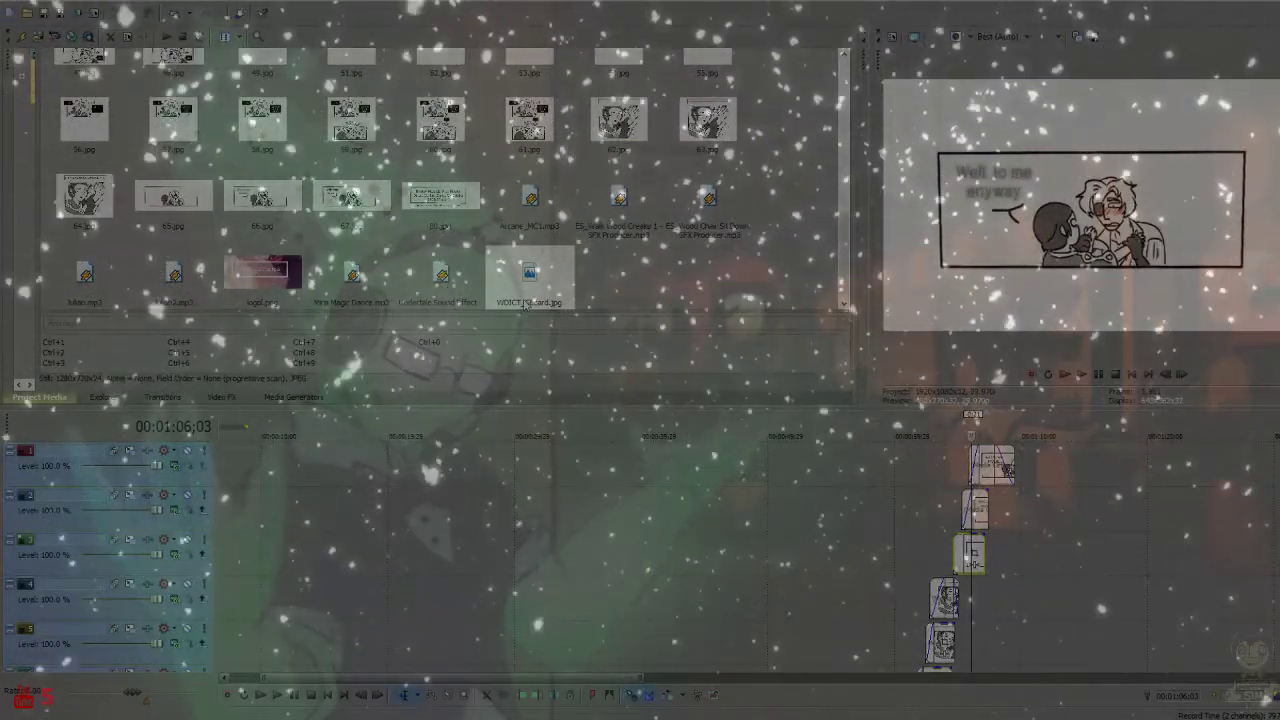
Extend the end card clip after the last panels and place the Soft Shadow1 legacy text on a new track above it
left_click_drag(1007, 511, 1232, 508)
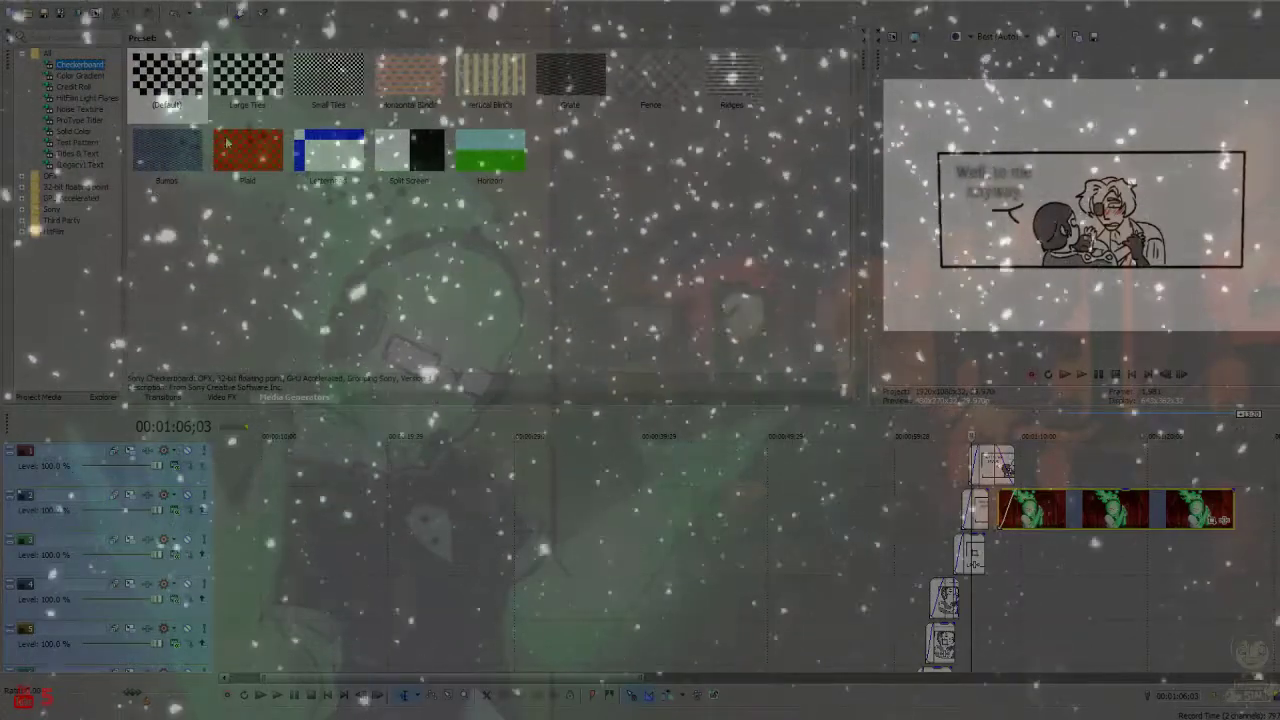
left_click(85, 165)
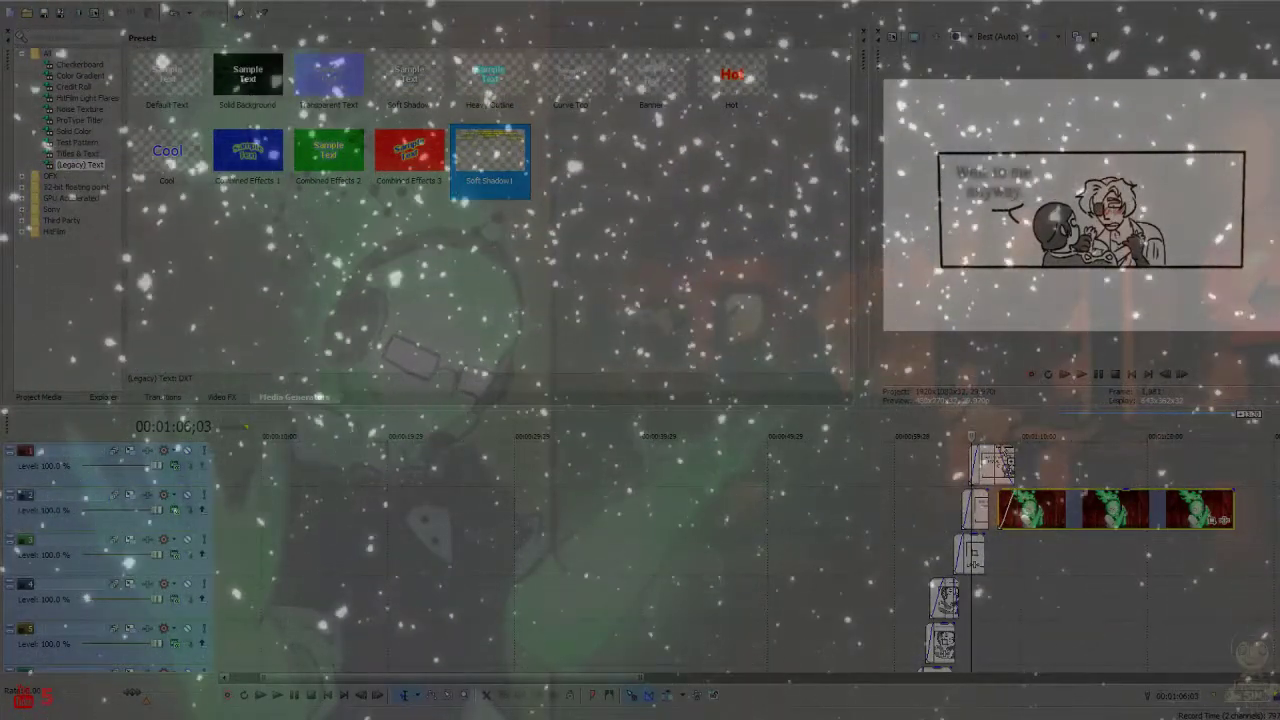
left_click_drag(1000, 445, 1012, 436)
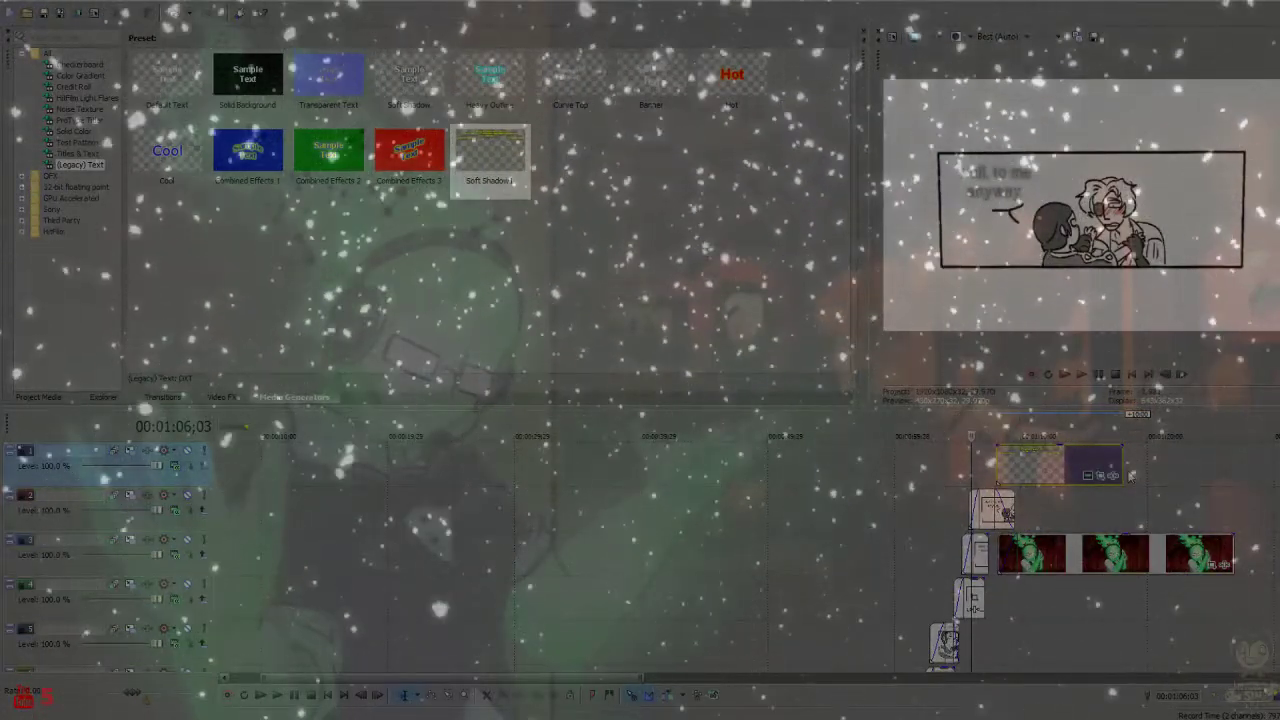
Stretch the credits text clip to the end of the end card and give it a fade-in
left_click(1121, 477)
left_click_drag(1122, 465, 1247, 479)
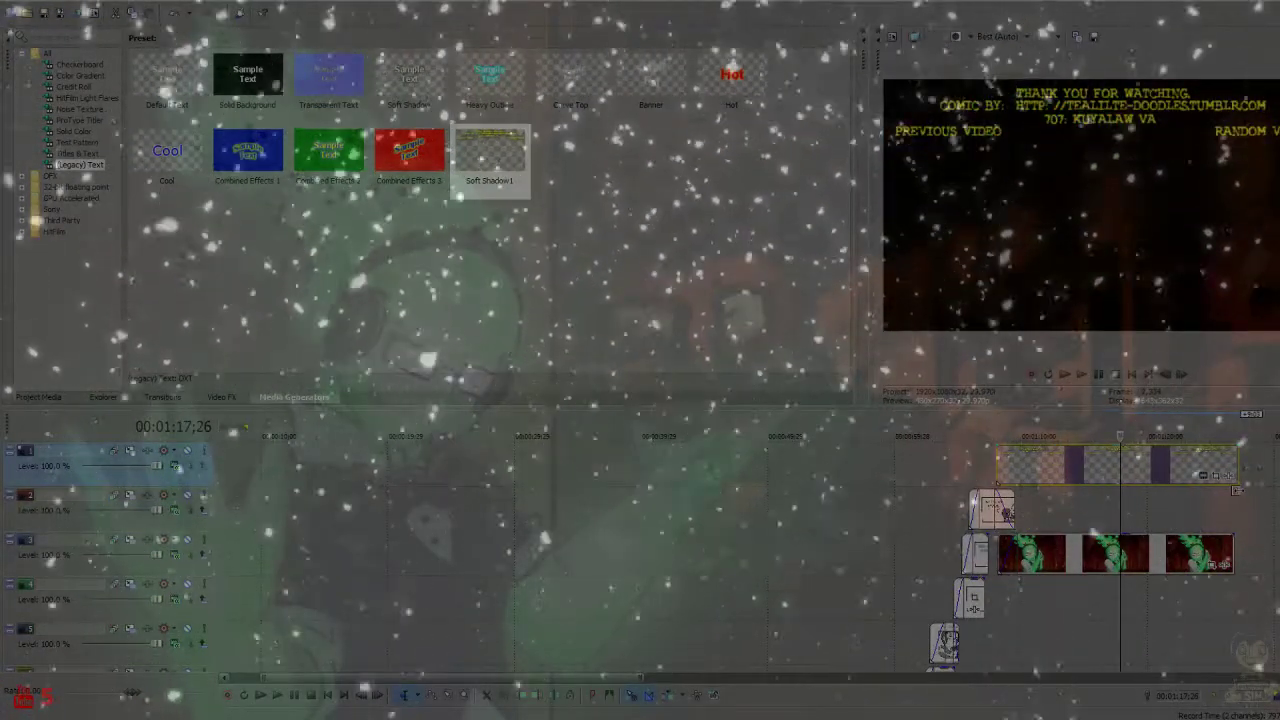
left_click_drag(999, 450, 1015, 455)
Shorten the end of the "Well, to me anyway." panel clip so it overlaps only the beginning of the end card
left_click(975, 458)
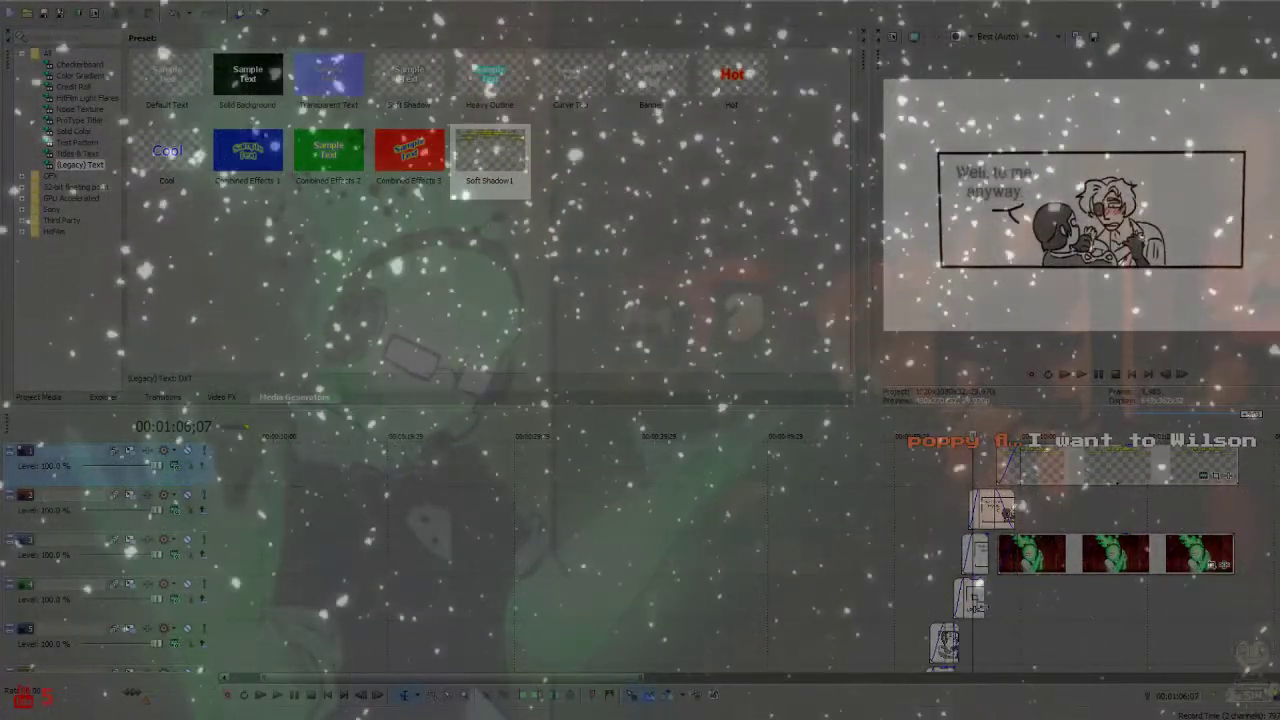
left_click(998, 618)
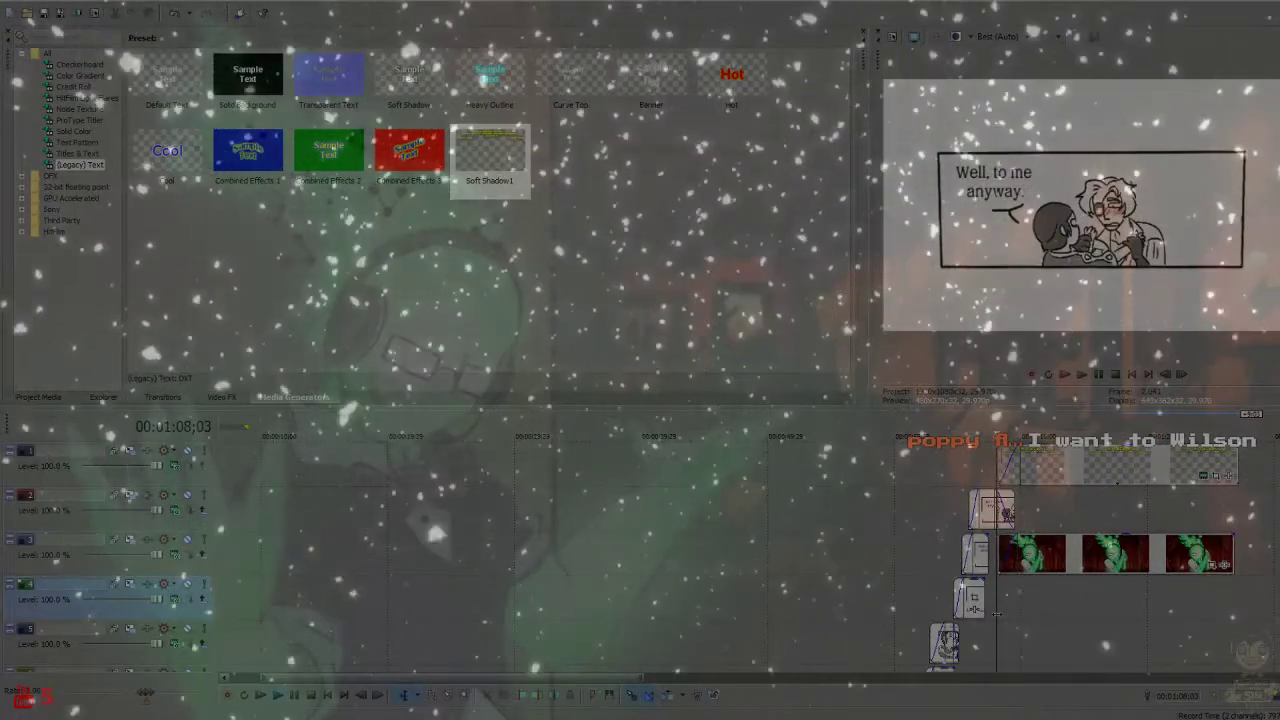
left_click(992, 510)
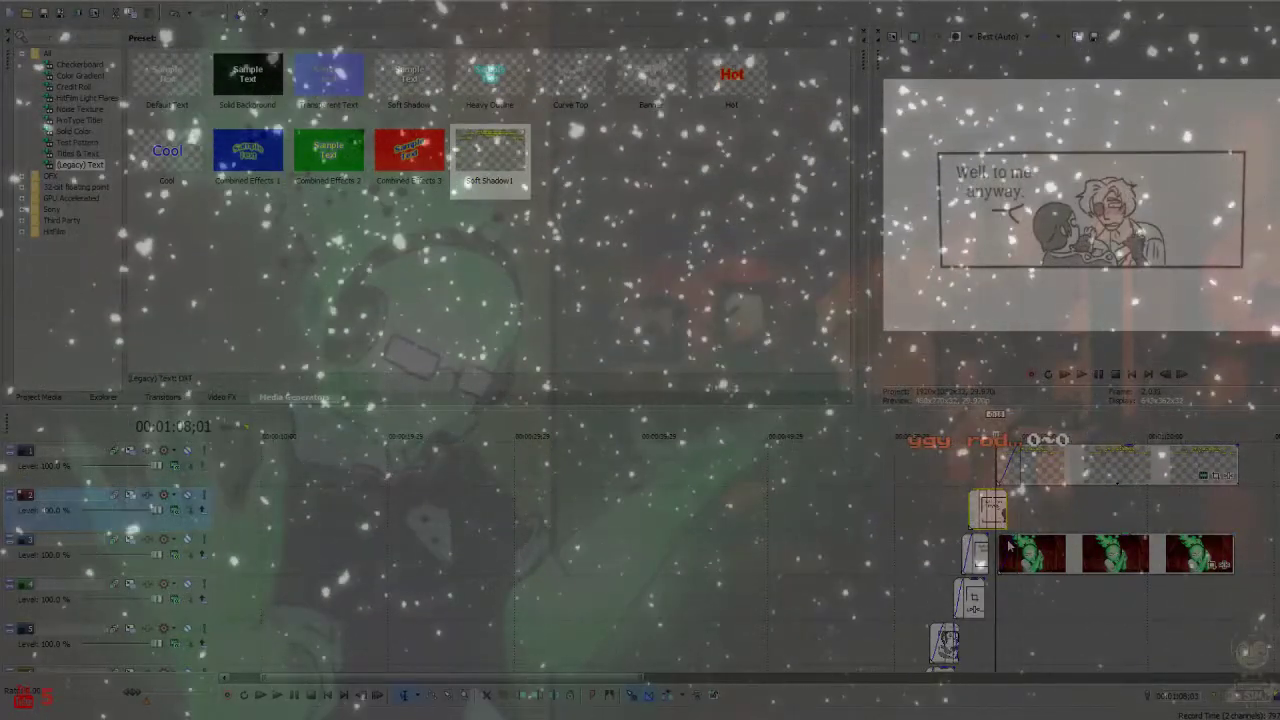
scroll(1036, 510, "up", 5)
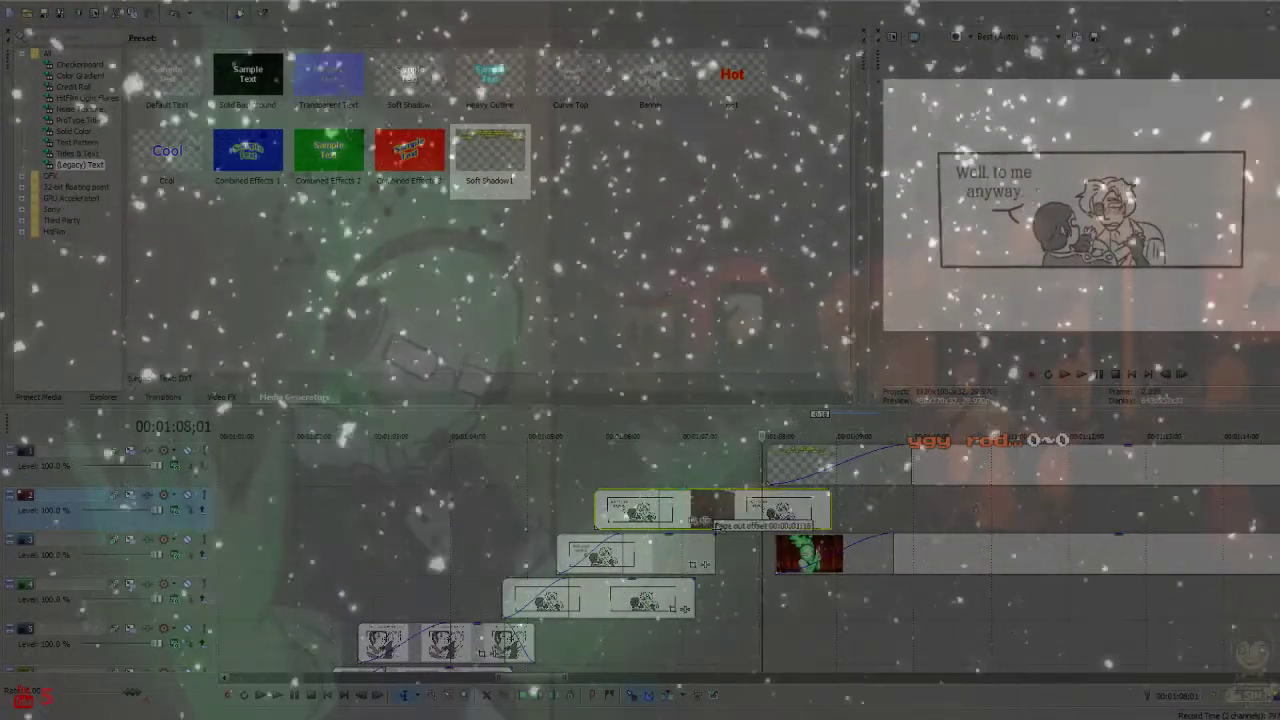
left_click_drag(827, 502, 808, 502)
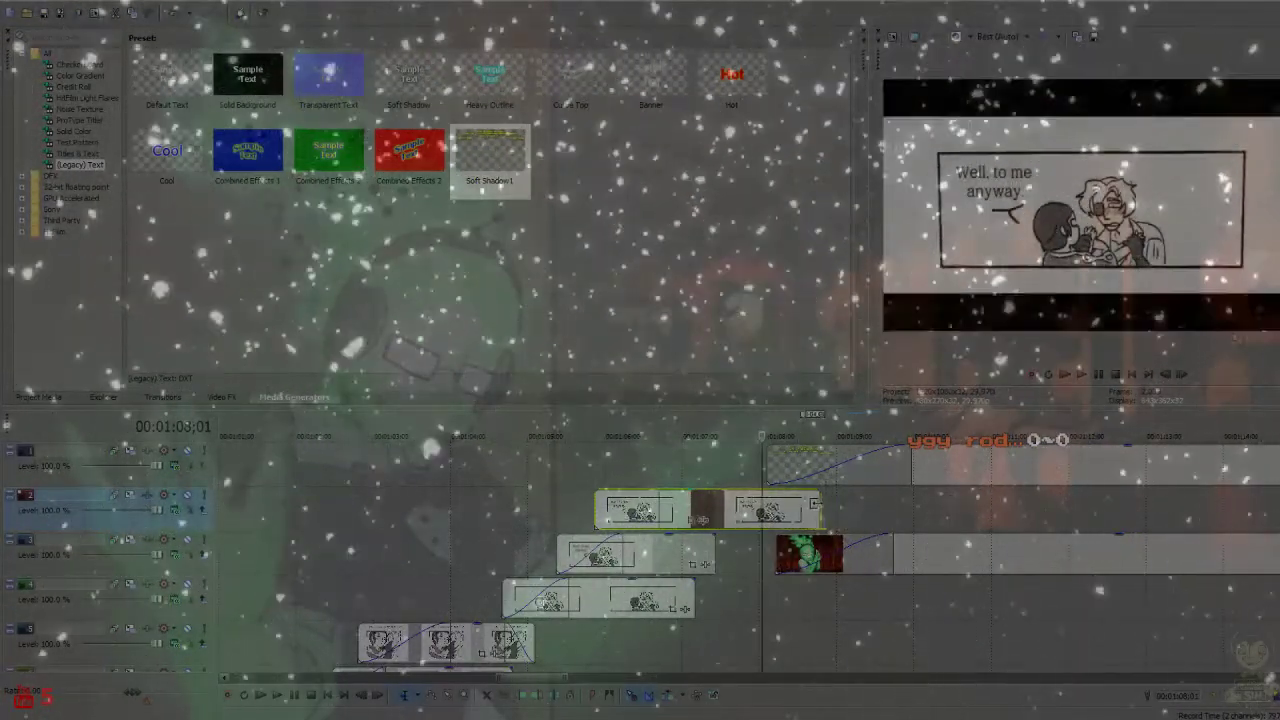
left_click_drag(690, 518, 737, 519)
left_click(737, 470)
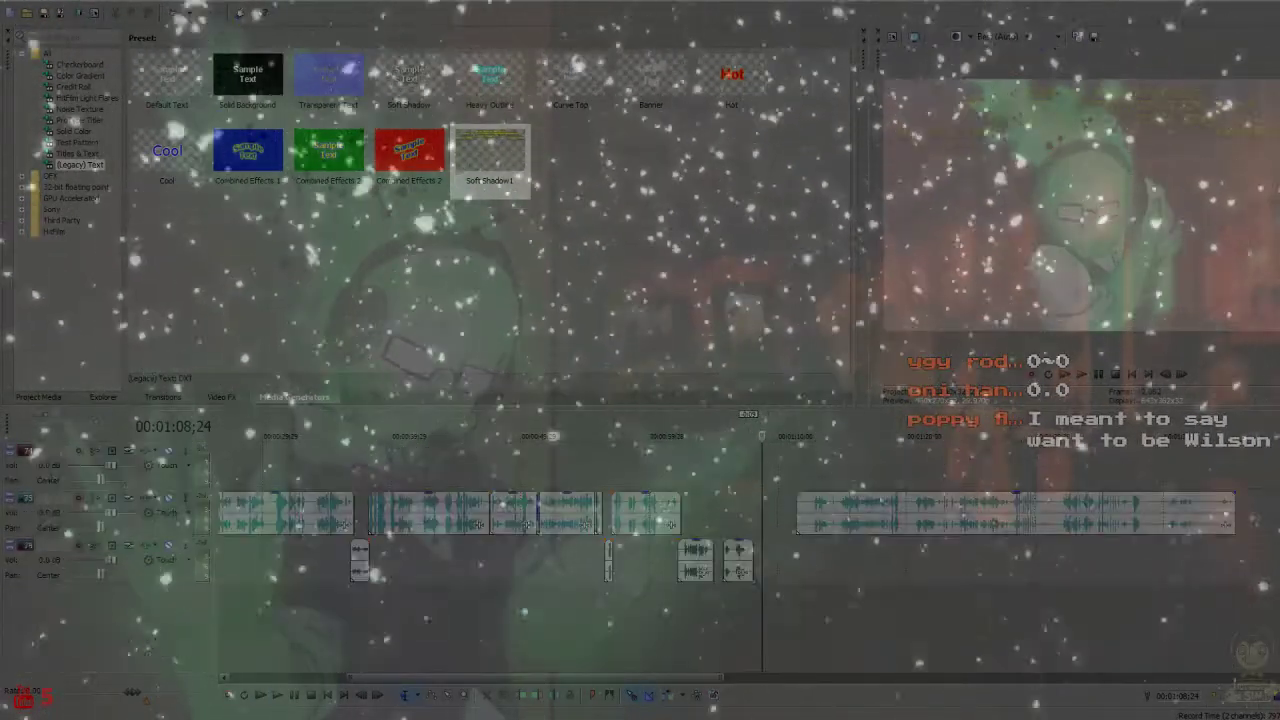
Move the long closing audio clip earlier to the beginning of the end card and play the section
left_click_drag(946, 527, 927, 527)
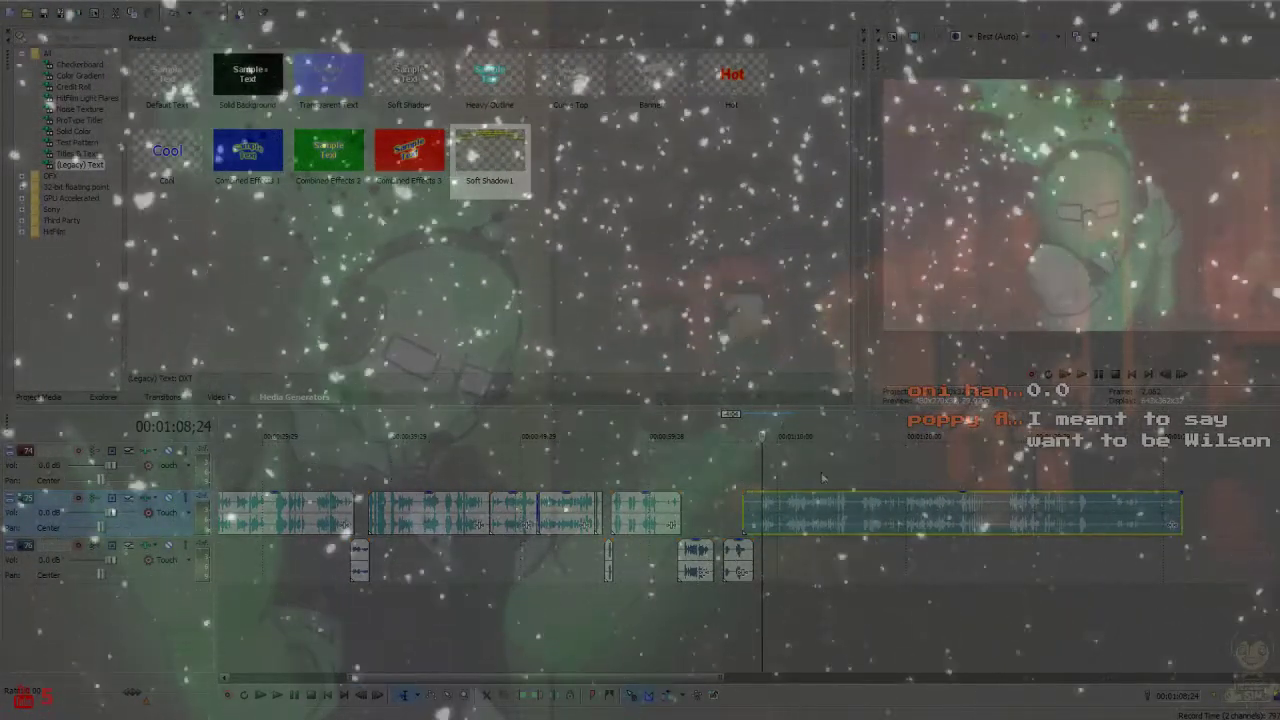
key("space")
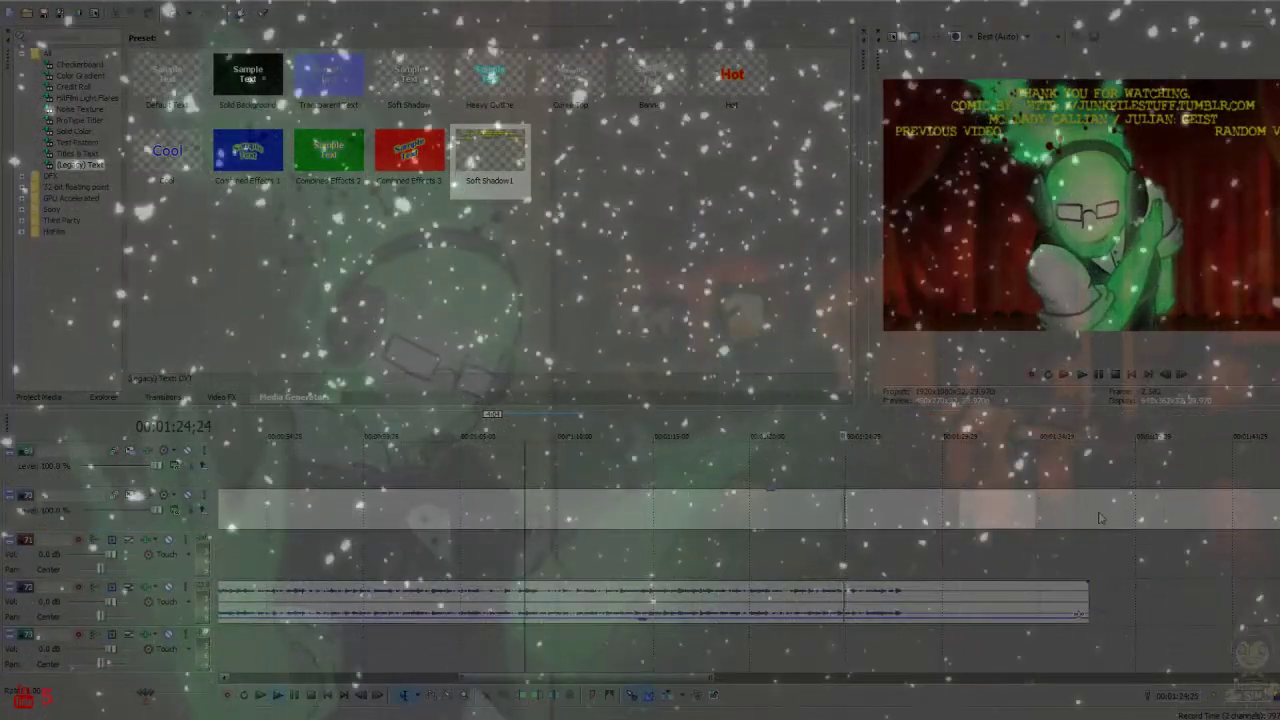
Remove the excess end of the white background clip and trim the end of the closing audio clip to the playhead
right_click(1068, 518)
left_click(1115, 298)
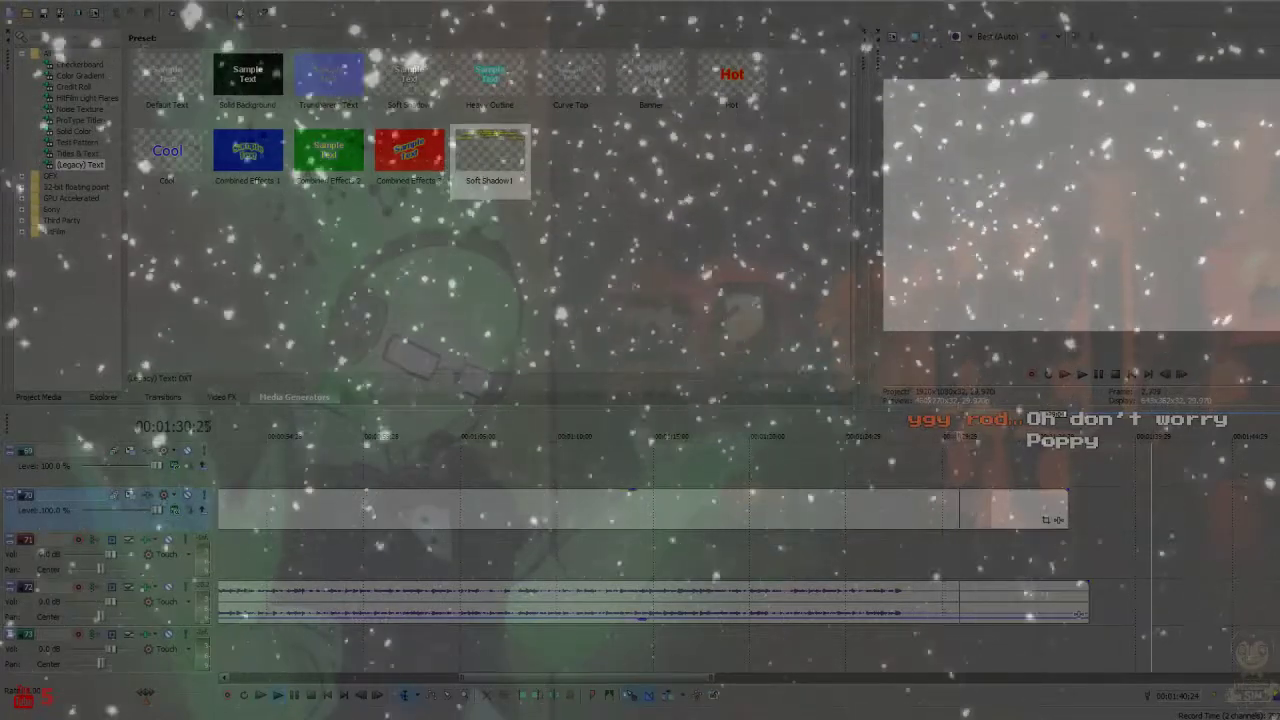
scroll(1089, 500, "down", 3)
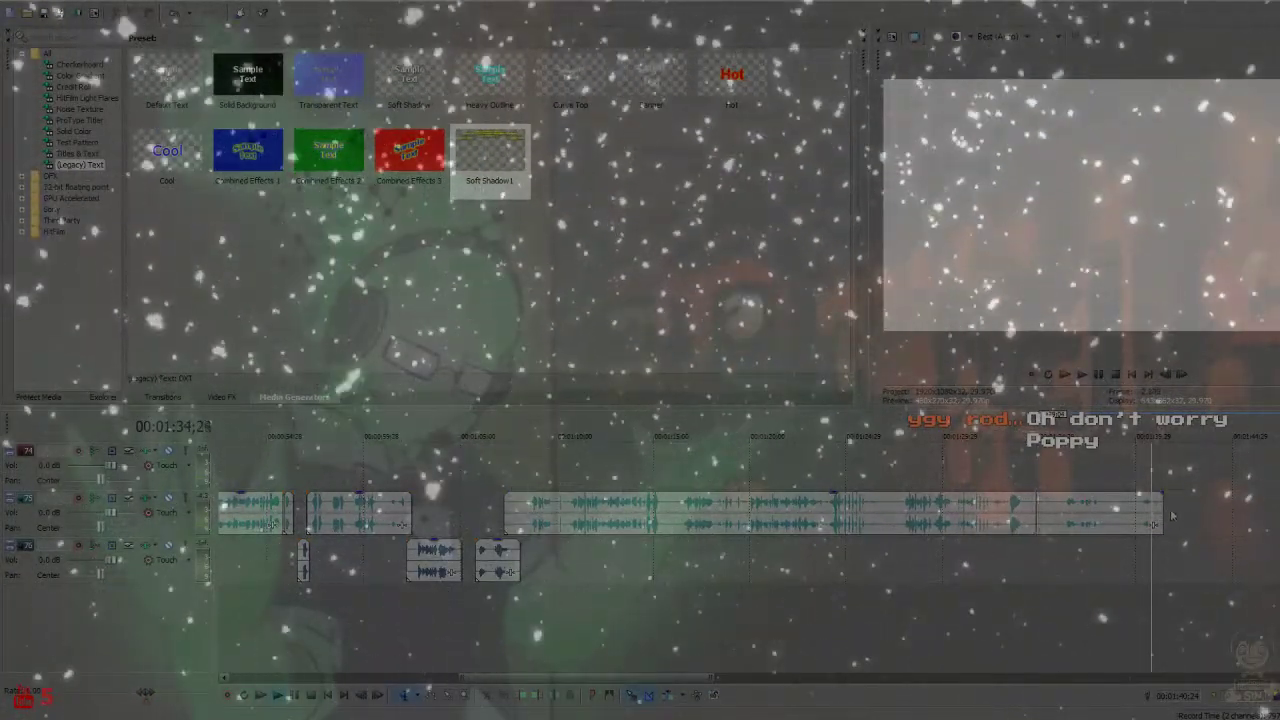
left_click_drag(1158, 510, 1150, 518)
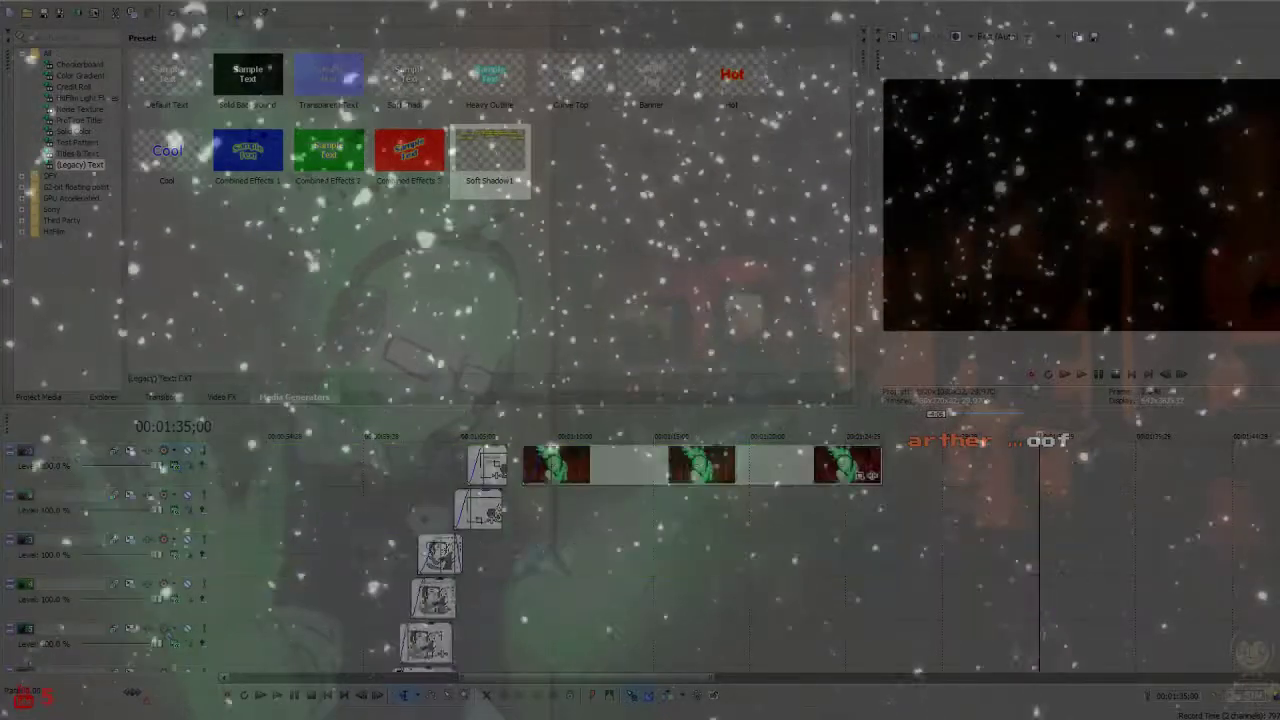
Extend the end card clip and the credits text clip to the playhead at 00:01:35;00, with a fade-out at their ends
left_click_drag(871, 460, 1040, 540)
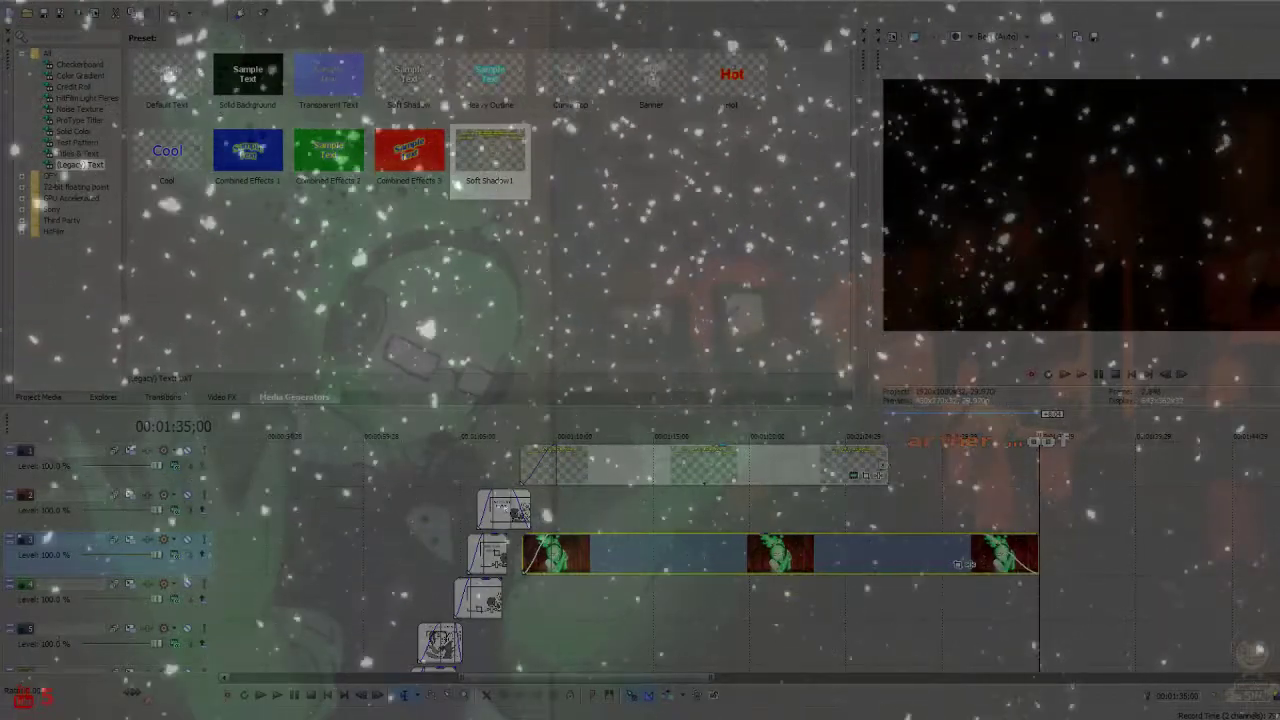
mouse_move(887, 470)
left_mouse_down()
mouse_move(1040, 470)
mouse_move(1045, 452)
mouse_move(988, 478)
left_mouse_up()
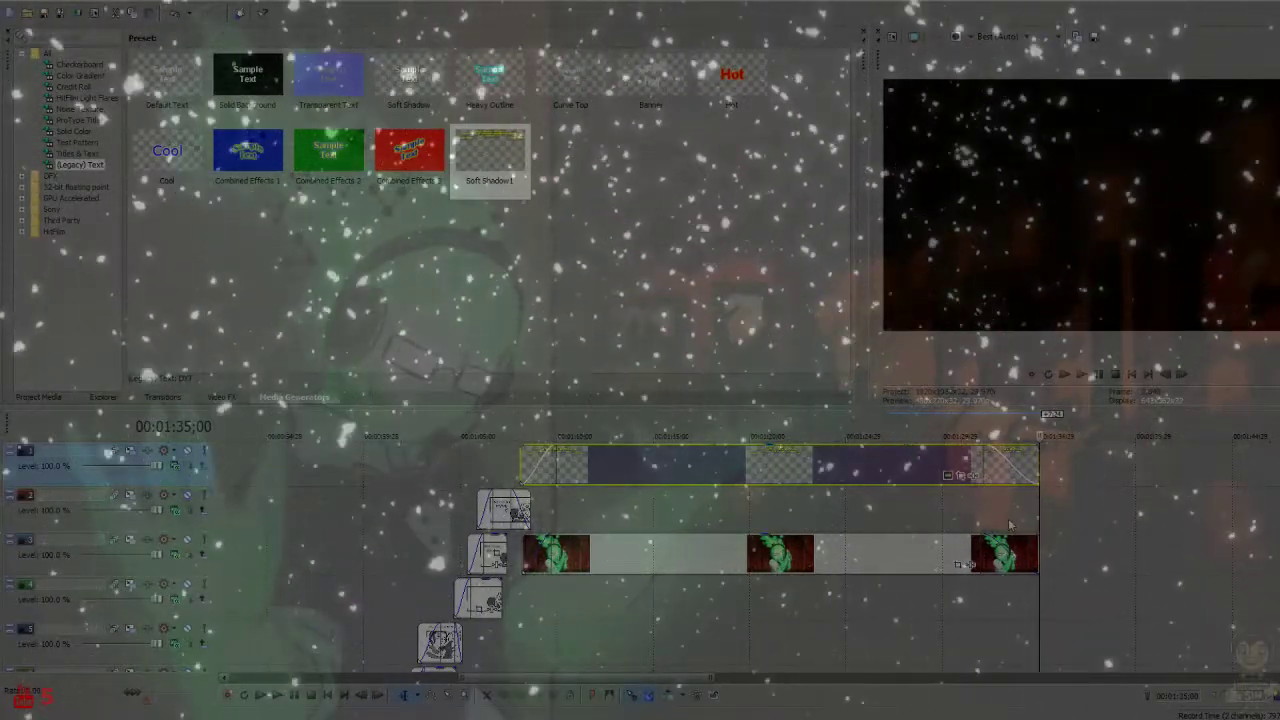
left_click(955, 505)
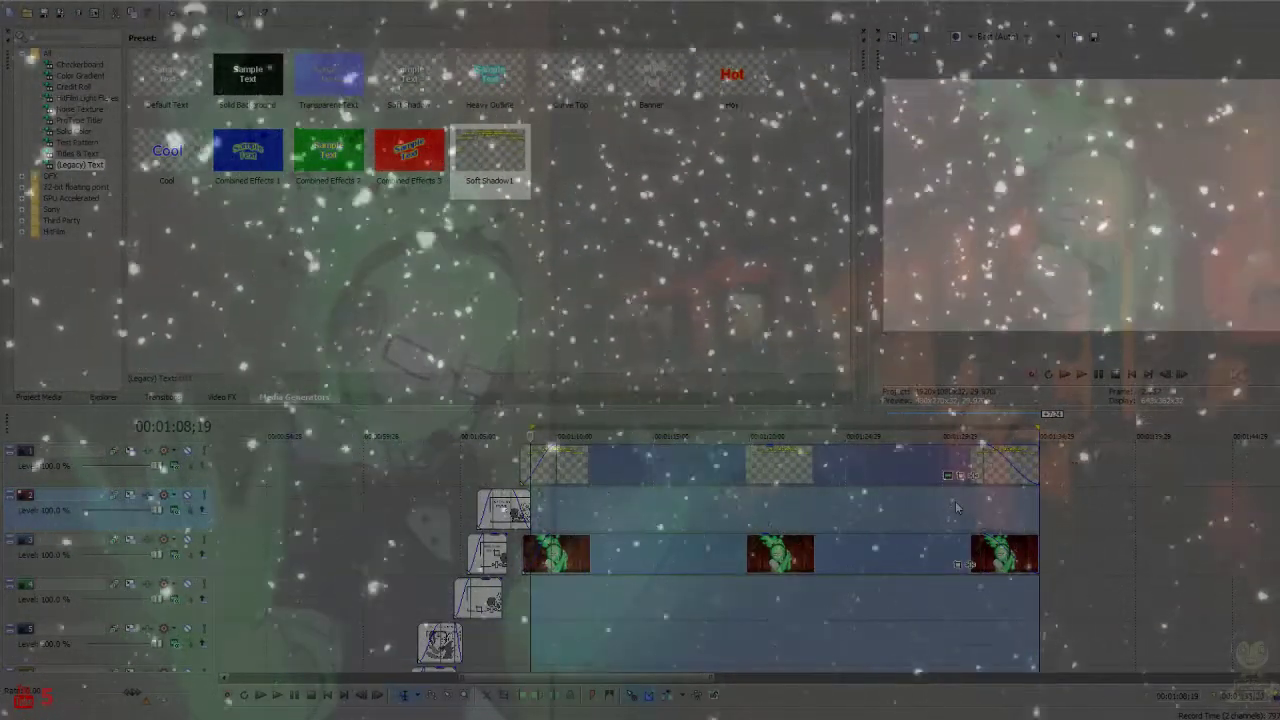
Play the assembled comic dub from the beginning, and maximize the reopened project window to review it again
key("Home")
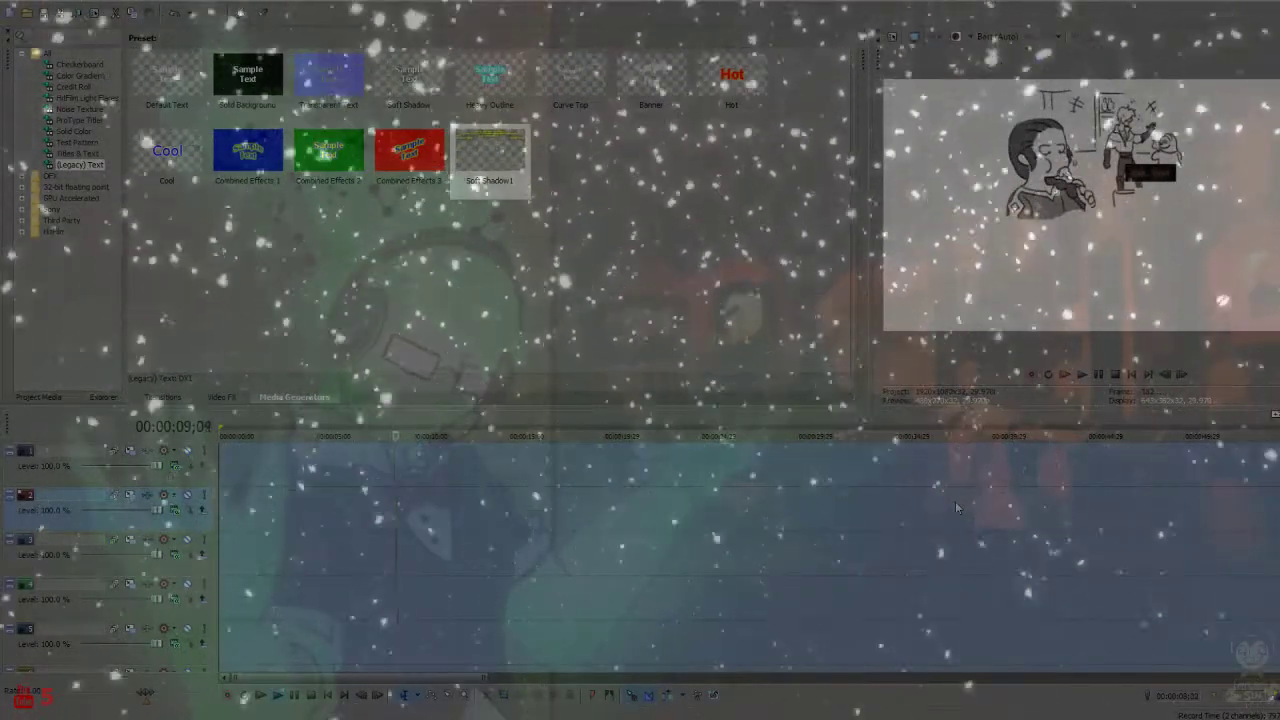
left_click(954, 502)
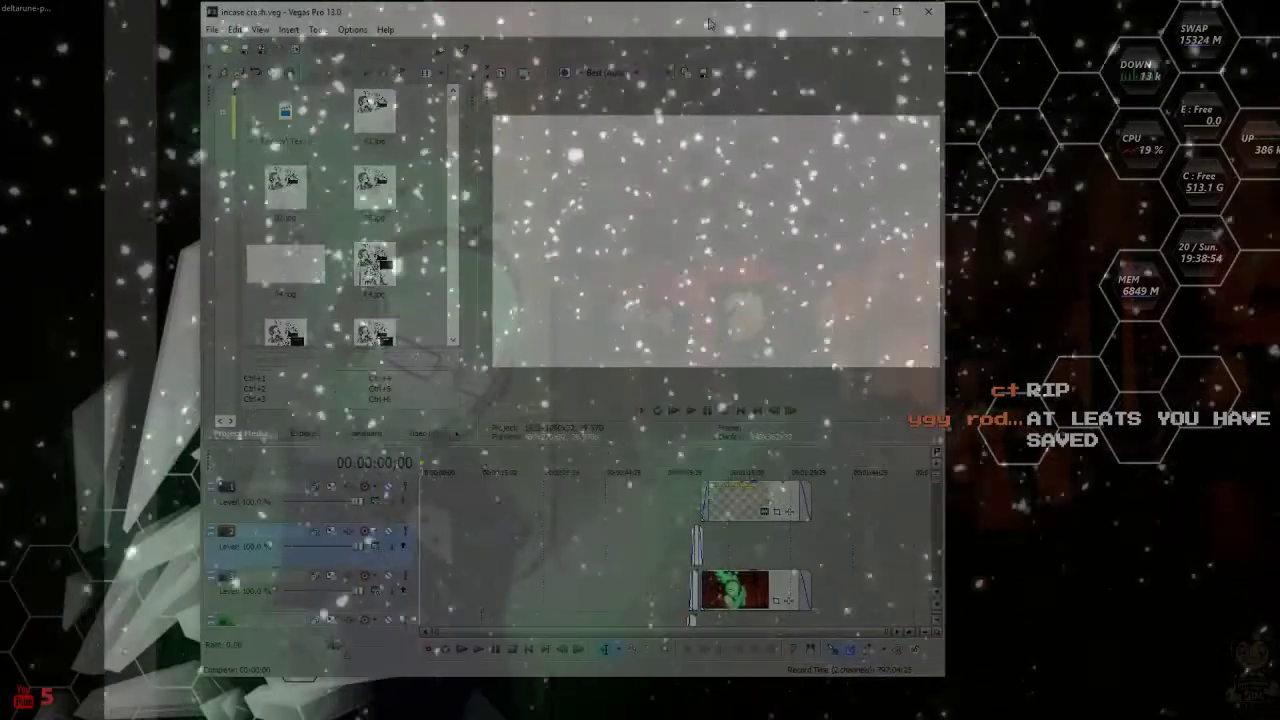
double_click(708, 22)
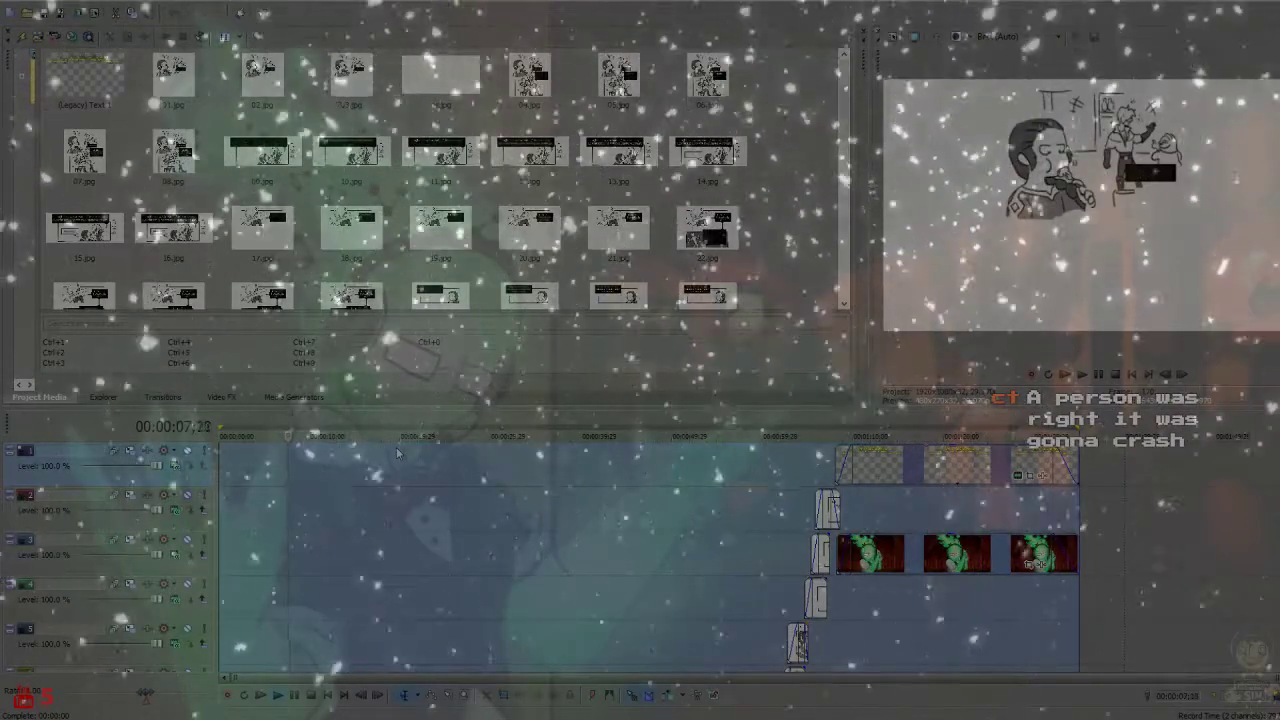
left_click(371, 488)
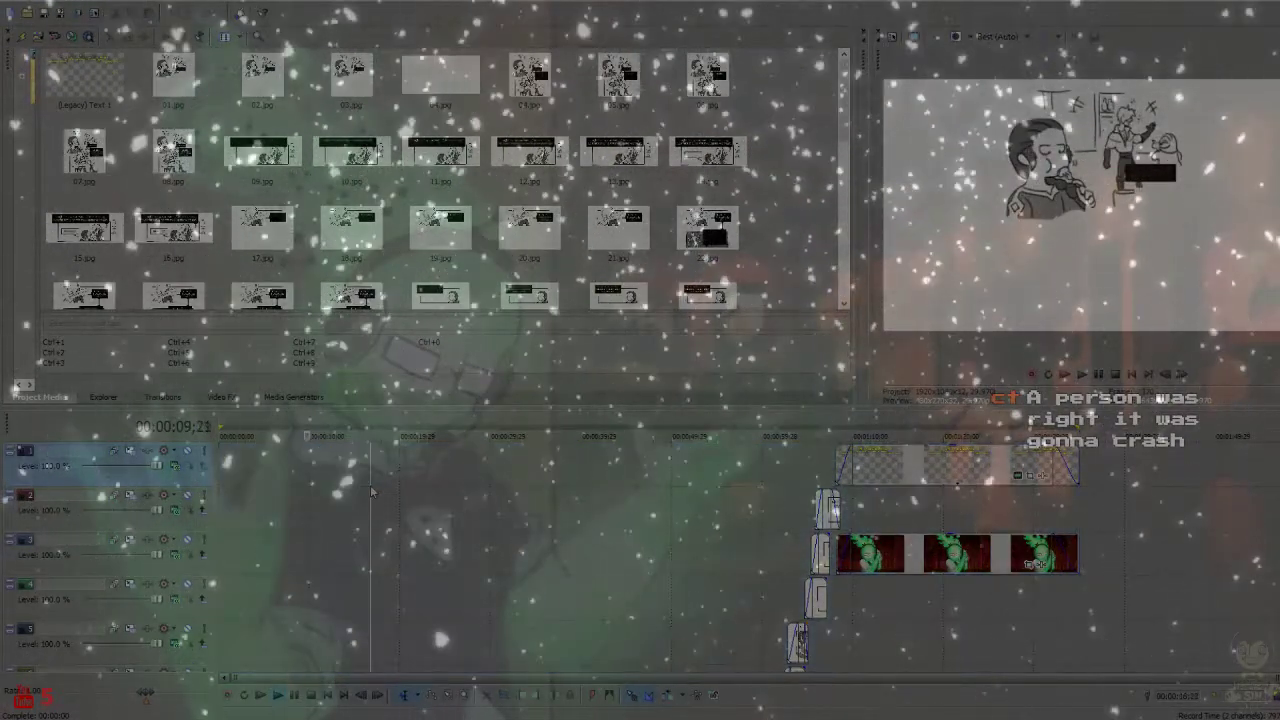